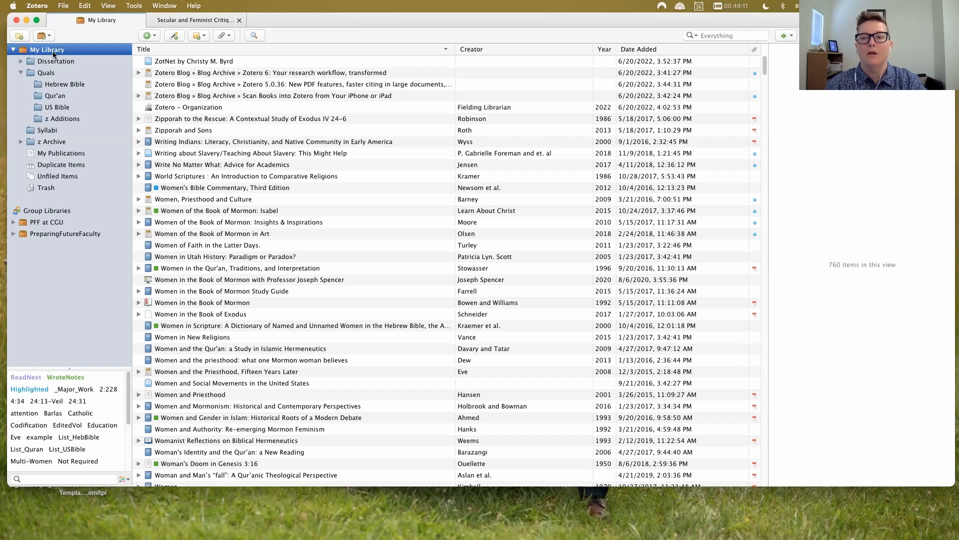
# View the Hebrew Bible subcollection of Quals and its available collection actions, then return to the full My Library list.
pyautogui.click(76, 69)
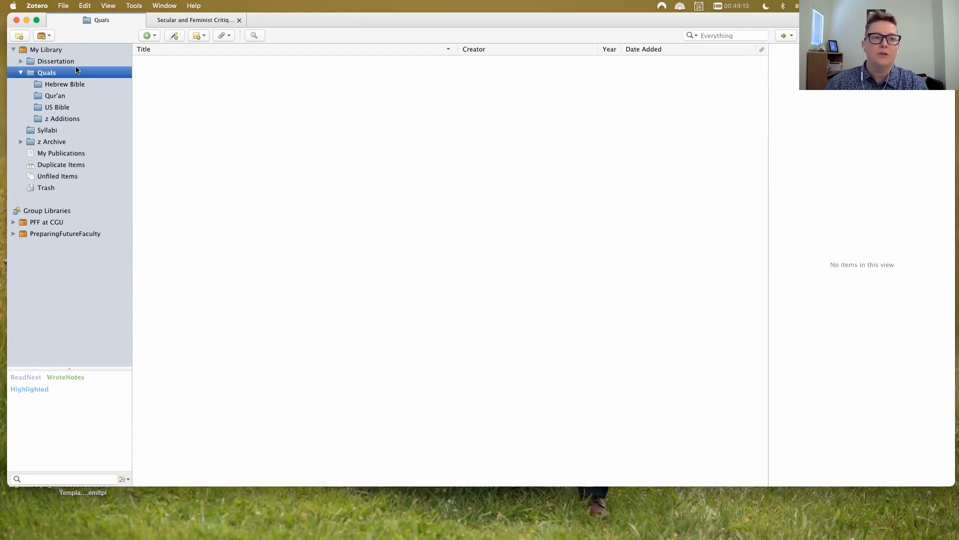
pyautogui.click(70, 84)
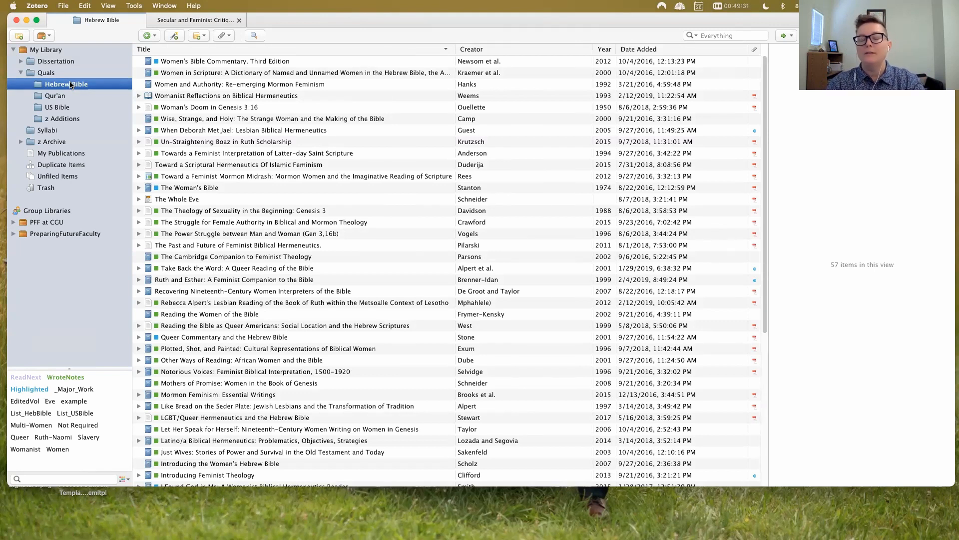
pyautogui.rightClick(70, 84)
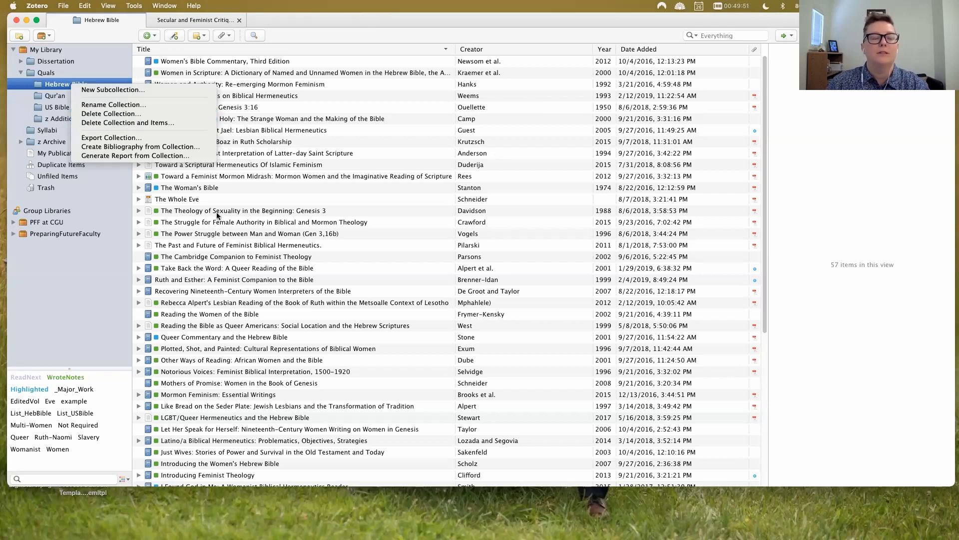
pyautogui.click(67, 49)
pyautogui.click(67, 49)
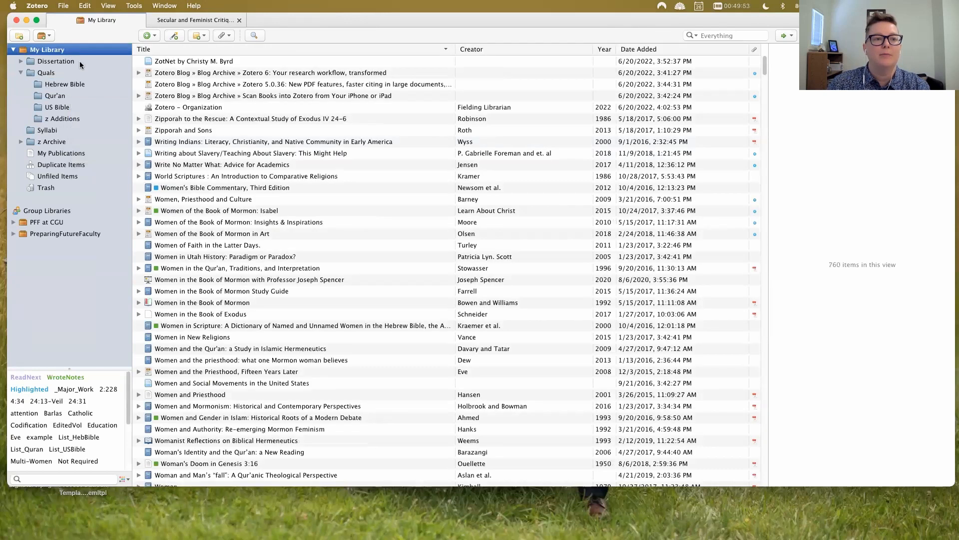
# Reveal which collections contain "Women of the Book of Mormon in Art", then collapse the z Archive collection.
pyautogui.click(216, 233)
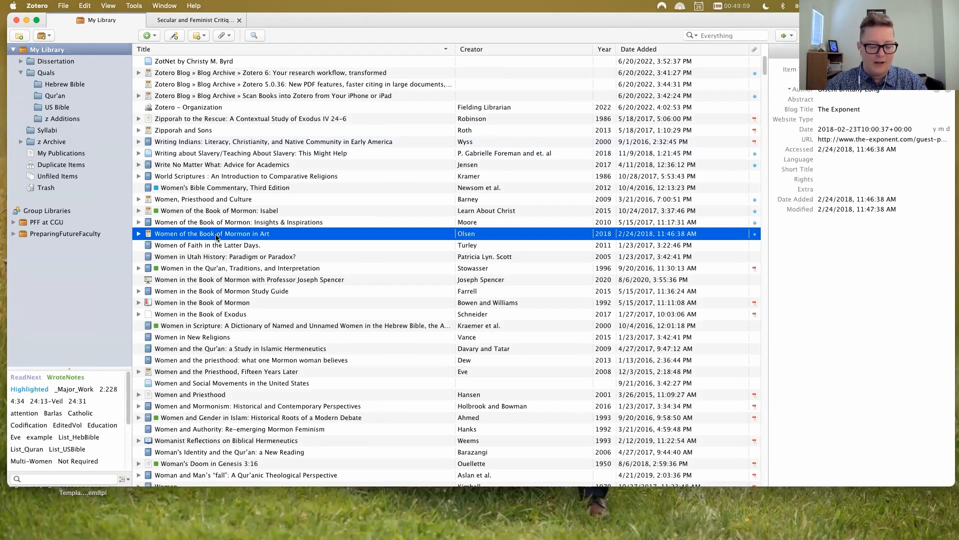
pyautogui.press('alt')
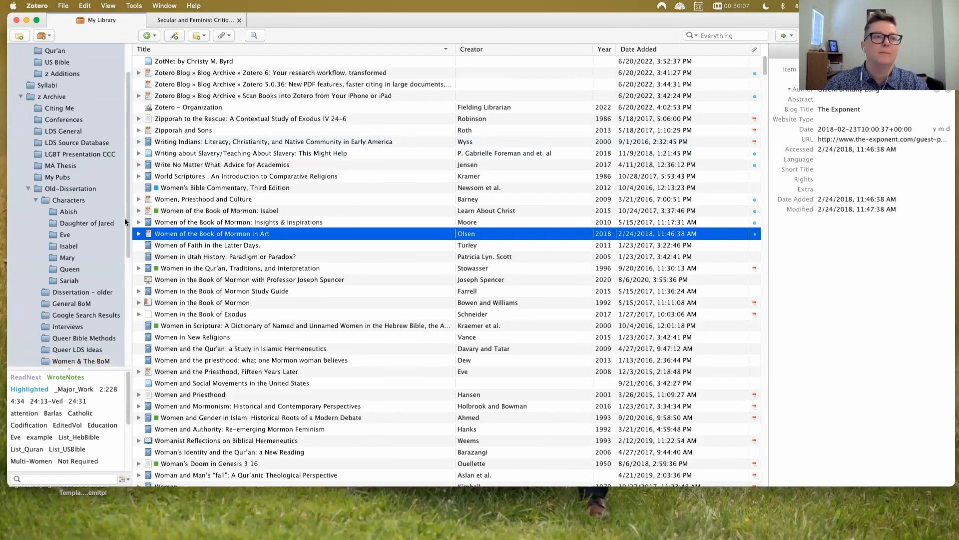
pyautogui.scroll(3, 40, 179)
pyautogui.click(21, 141)
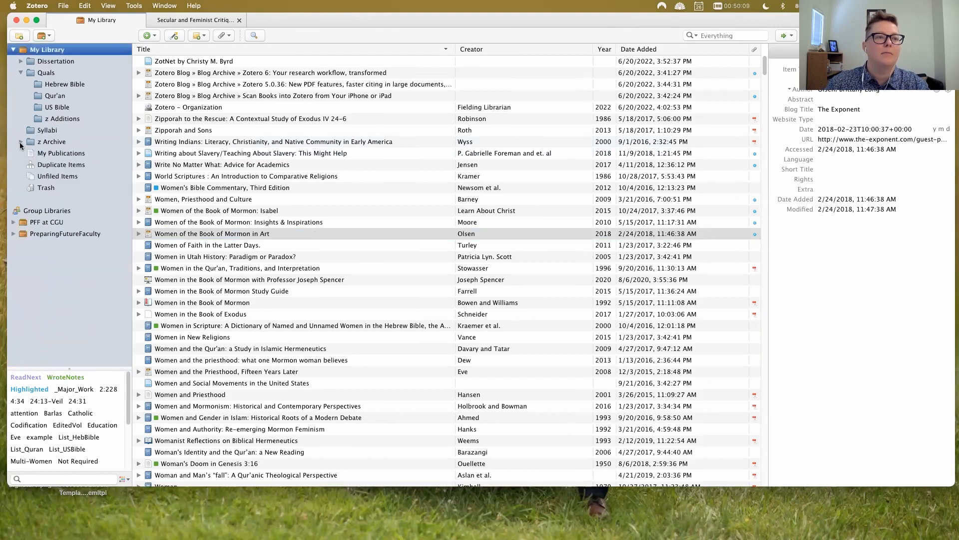
# Browse from Dissertation through Quals to Hebrew Bible and look over the actions available for the Hebrew Bible collection.
pyautogui.click(83, 62)
pyautogui.click(77, 73)
pyautogui.click(76, 85)
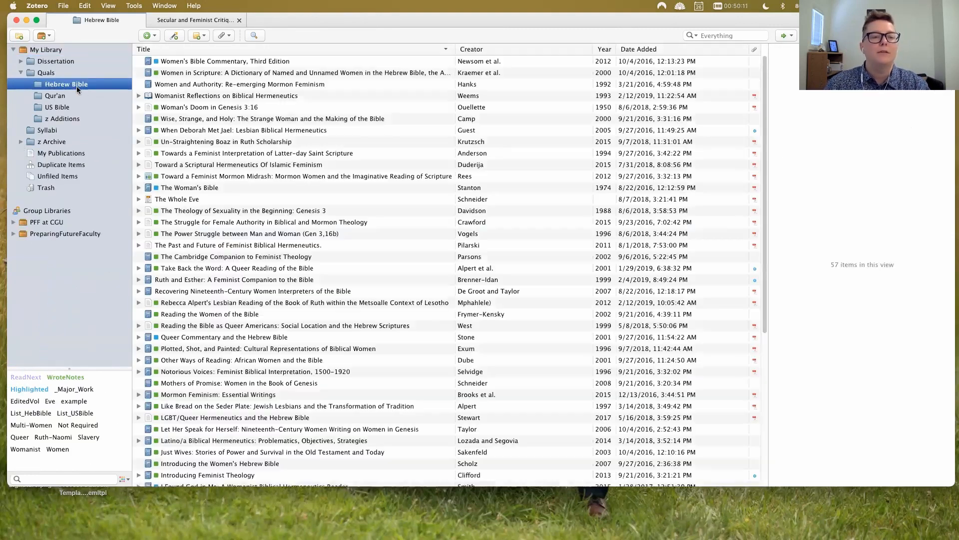
pyautogui.rightClick(77, 86)
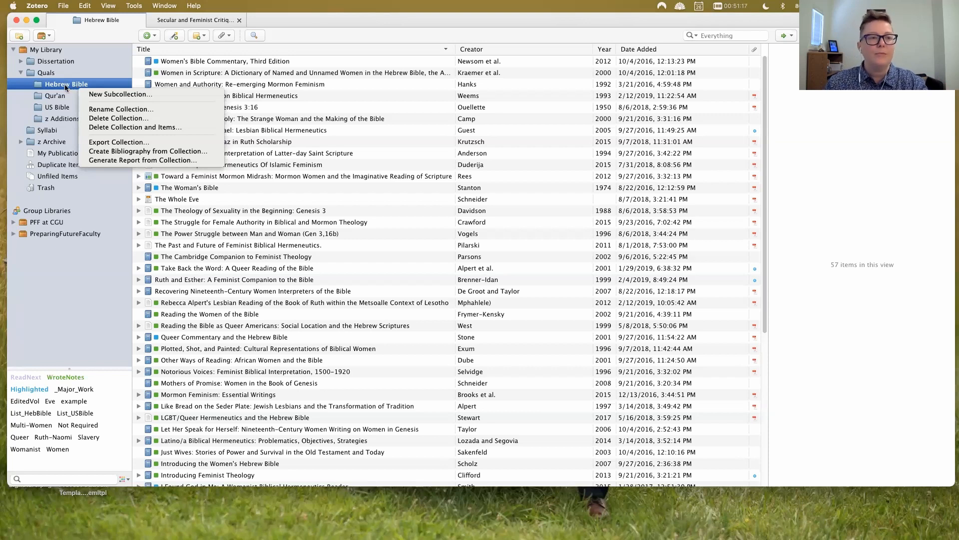
pyautogui.click(61, 87)
pyautogui.click(61, 93)
pyautogui.click(62, 86)
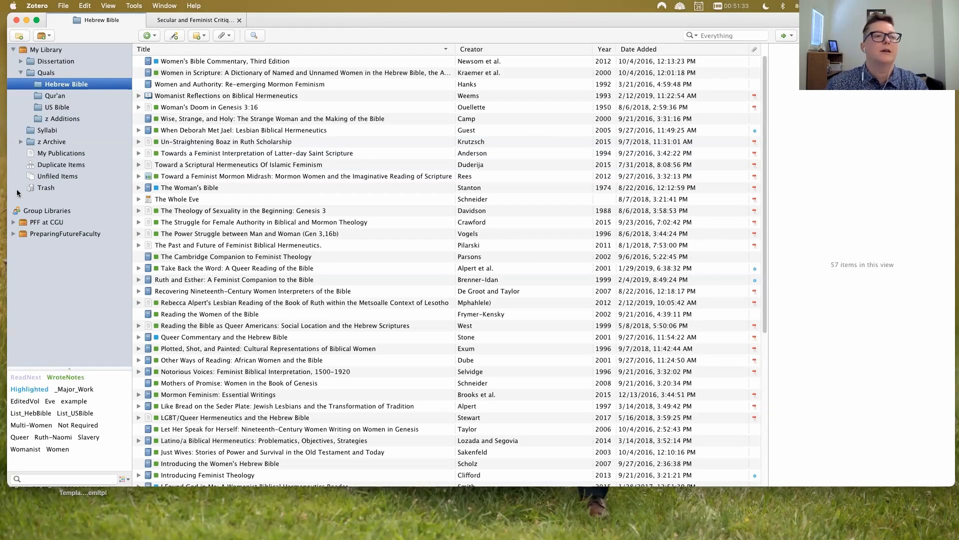
# Expand z Archive, collapse Old-Dissertation, view the archived paper collection below Sustainability & Poverty, and collapse z Archive.
pyautogui.click(21, 141)
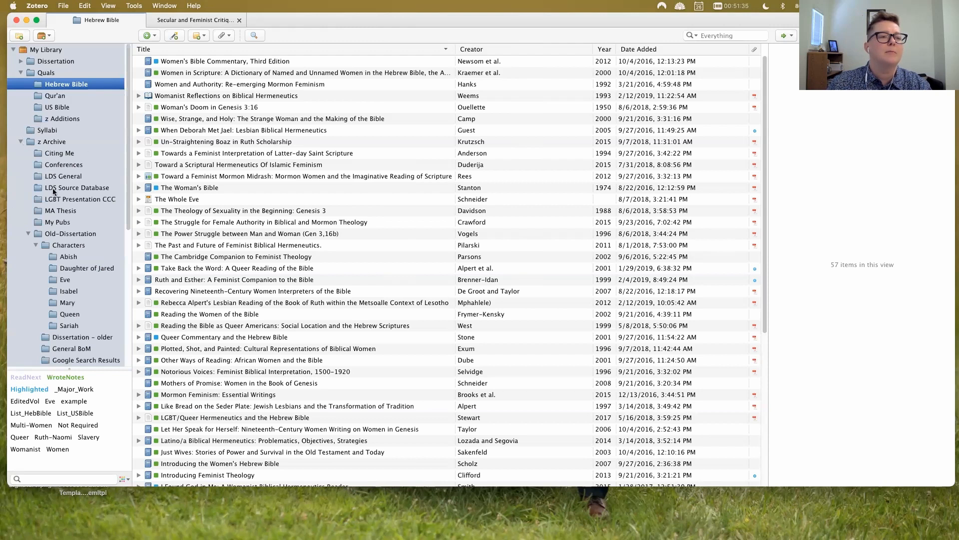
pyautogui.click(28, 233)
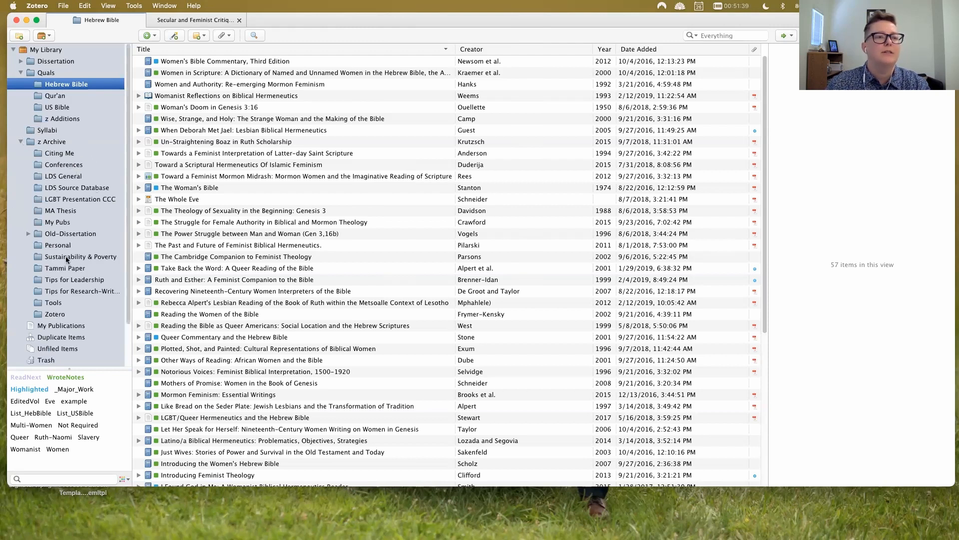
pyautogui.click(69, 268)
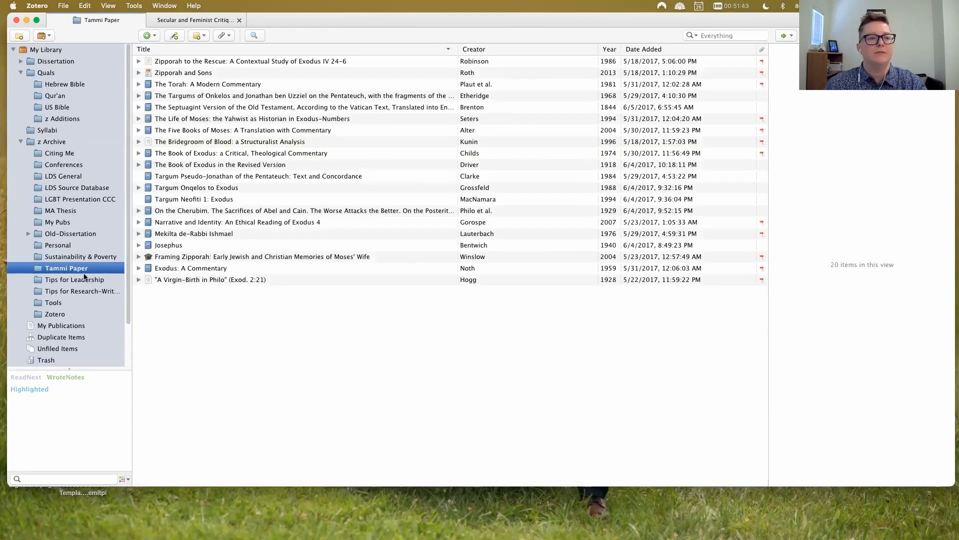
pyautogui.click(50, 143)
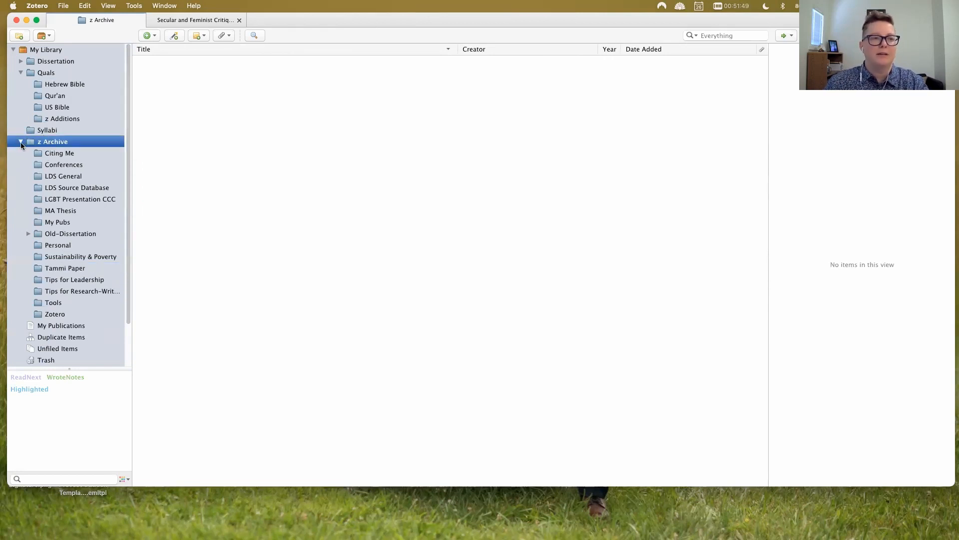
pyautogui.click(21, 142)
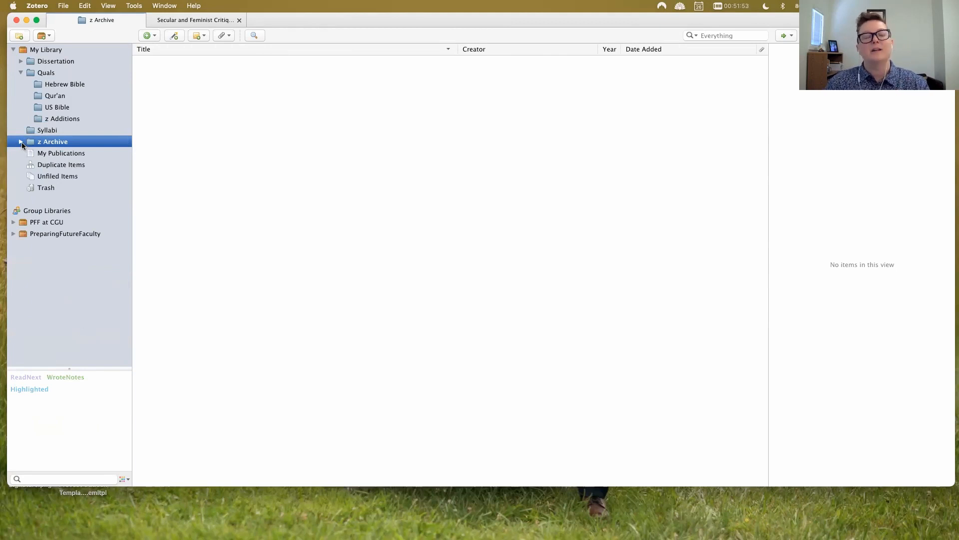
# View the archived LGBT Presentation CCC collection, collapse z Archive and return to the Hebrew Bible collection.
pyautogui.click(21, 142)
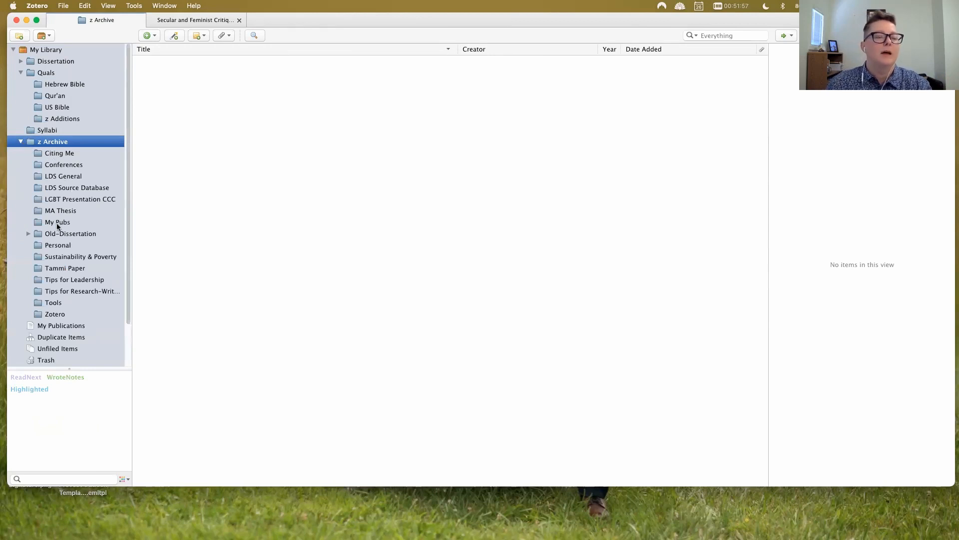
pyautogui.click(75, 200)
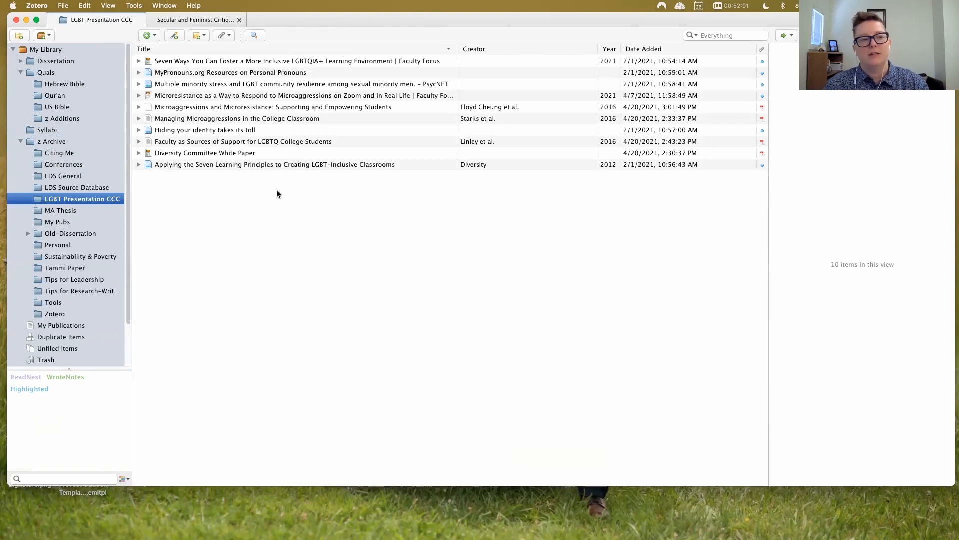
pyautogui.click(22, 142)
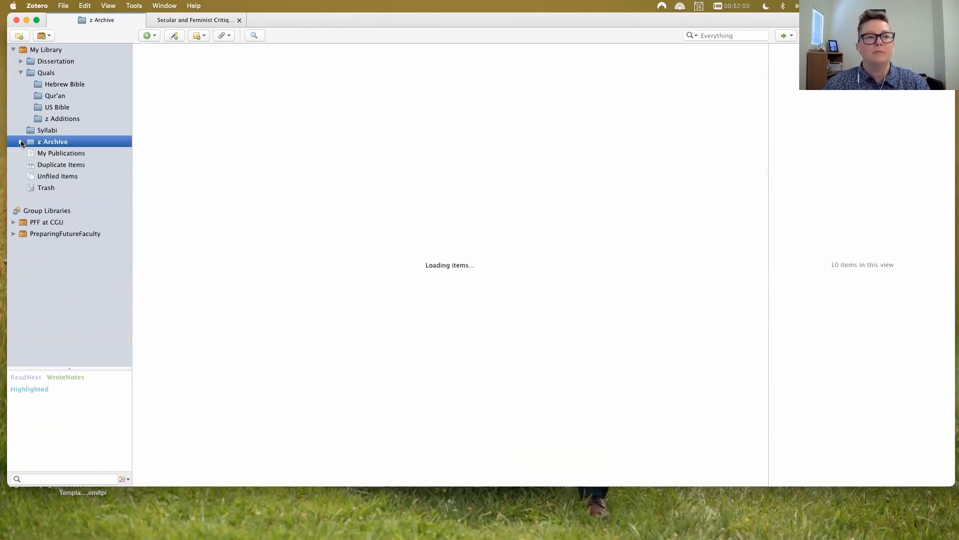
pyautogui.click(85, 85)
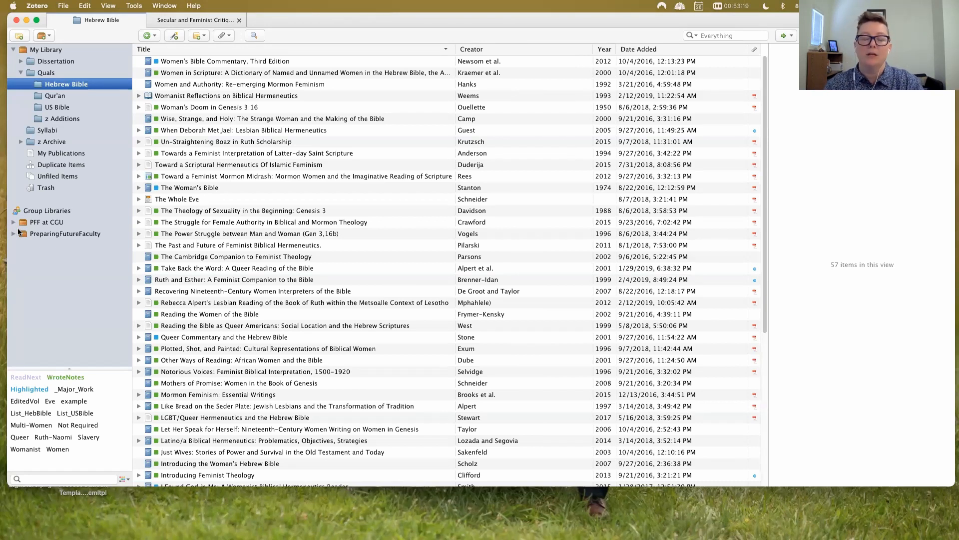
# Compare the PFF at CGU group library with My Library, expanding the group to view its PFF 530/430 Textbook collection.
pyautogui.click(58, 225)
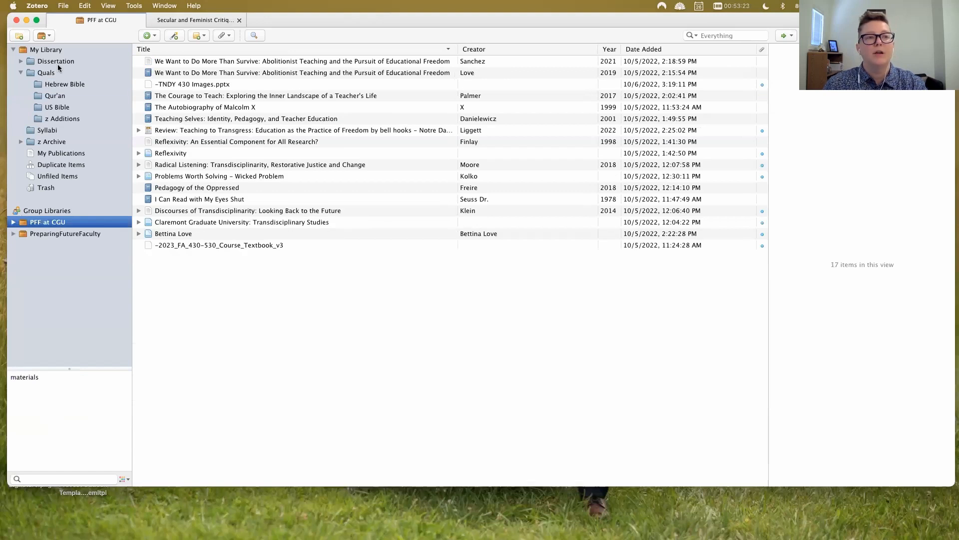
pyautogui.click(57, 49)
pyautogui.click(52, 222)
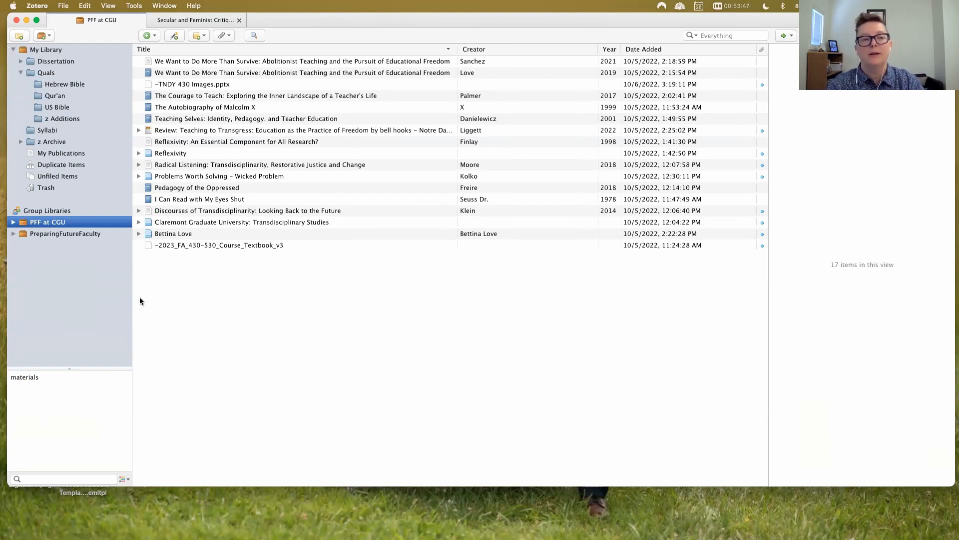
pyautogui.click(13, 221)
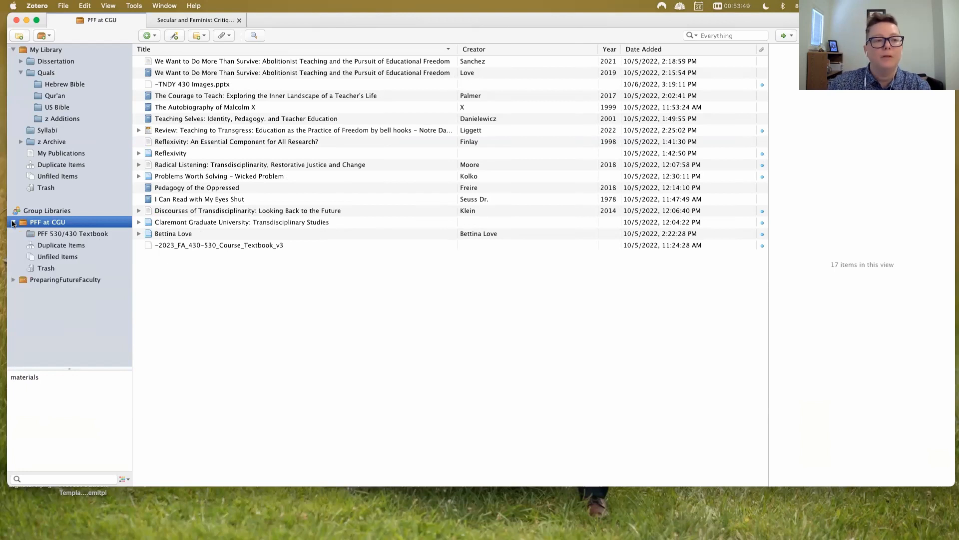
pyautogui.click(63, 235)
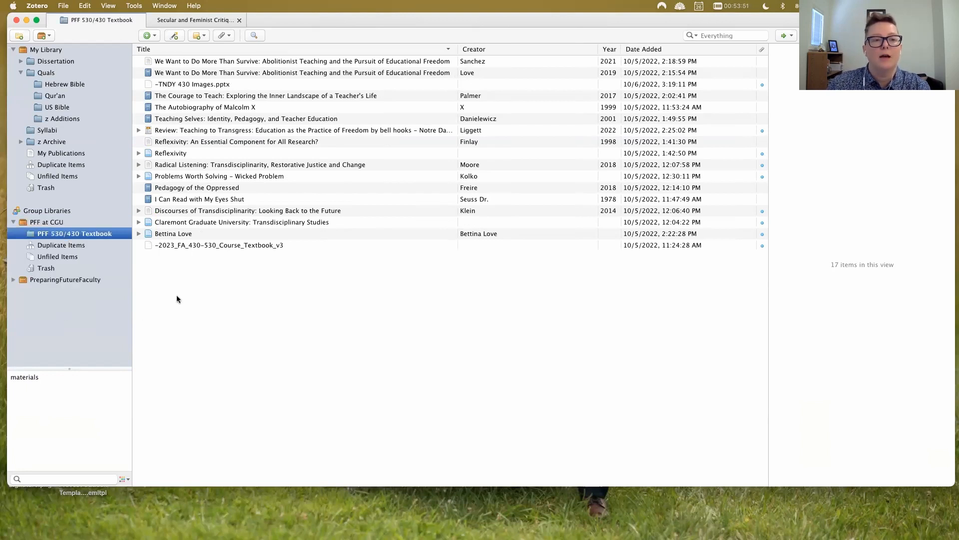
pyautogui.click(50, 51)
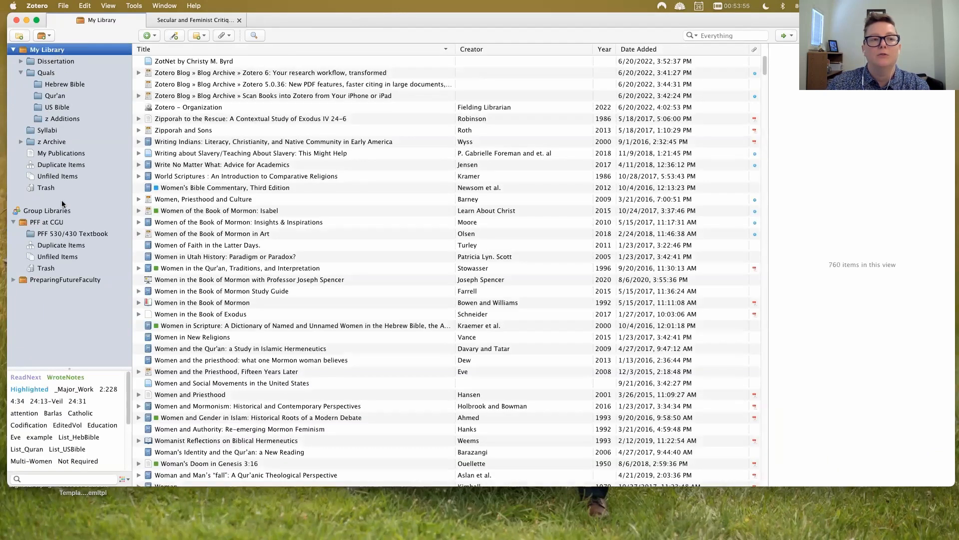
pyautogui.click(52, 223)
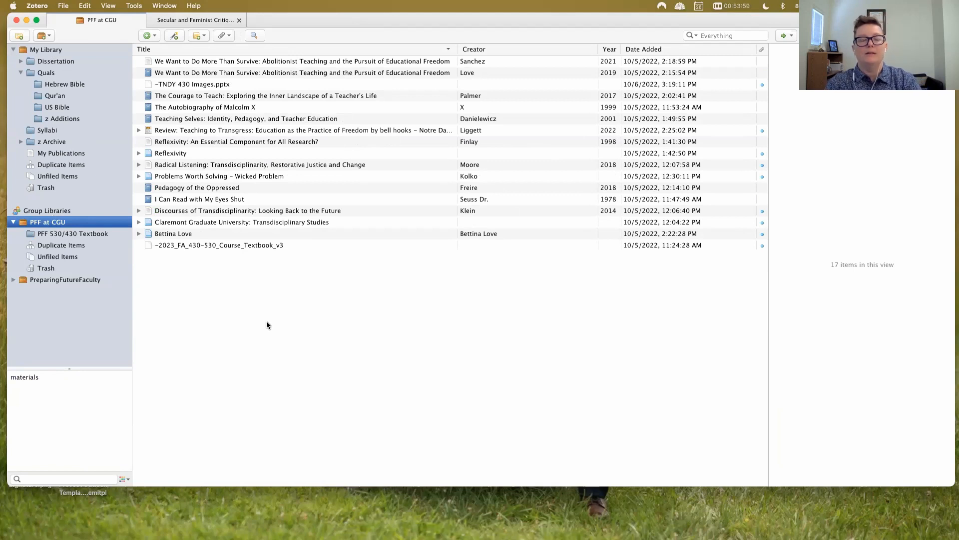
# Examine the metadata of different item types in the PFF at CGU library, including books, web pages, a journal article and a blog post.
pyautogui.click(166, 122)
pyautogui.moveTo(170, 120); pyautogui.dragTo(142, 120)
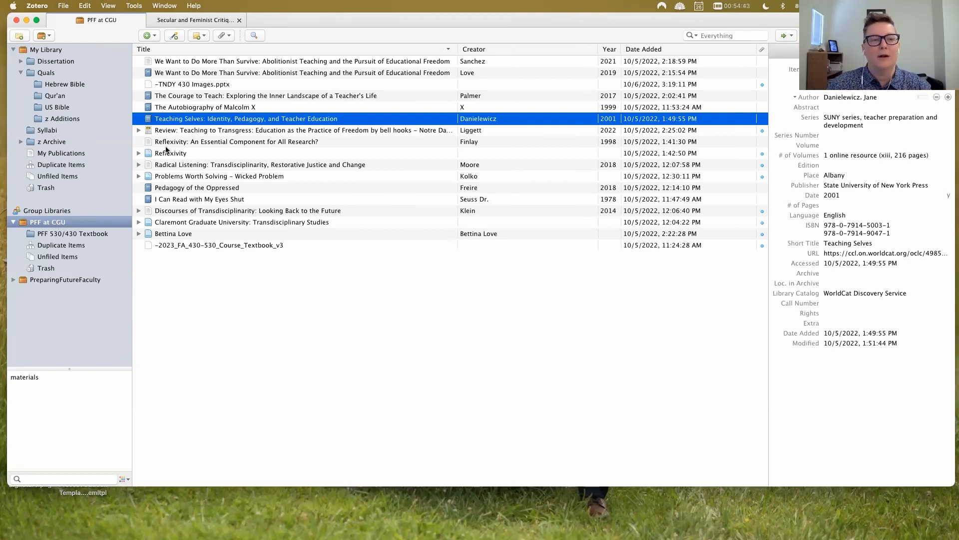
pyautogui.click(148, 178)
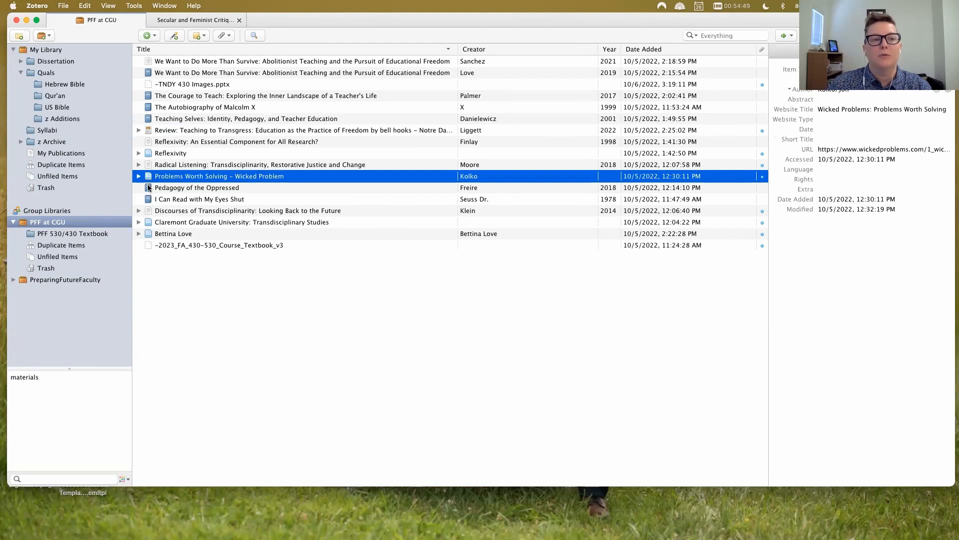
pyautogui.click(149, 190)
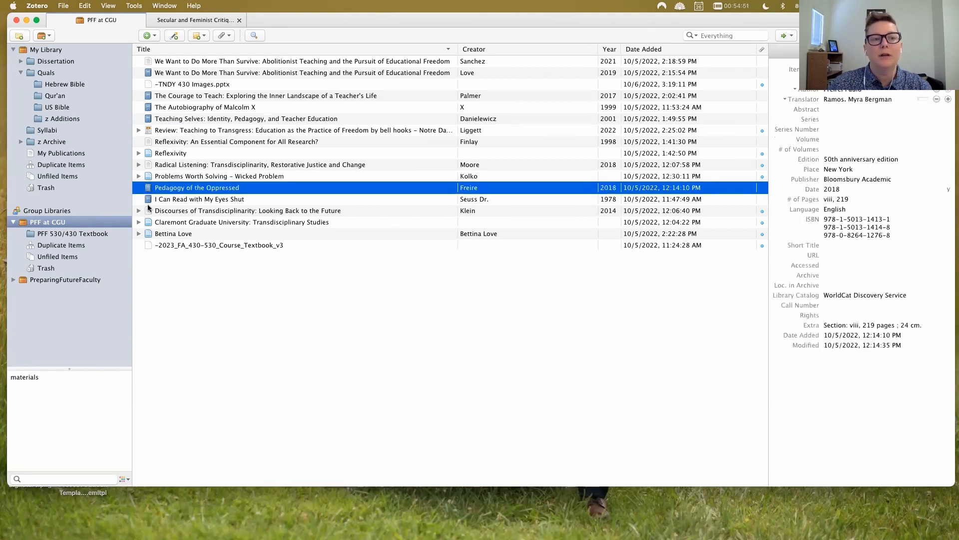
pyautogui.click(149, 212)
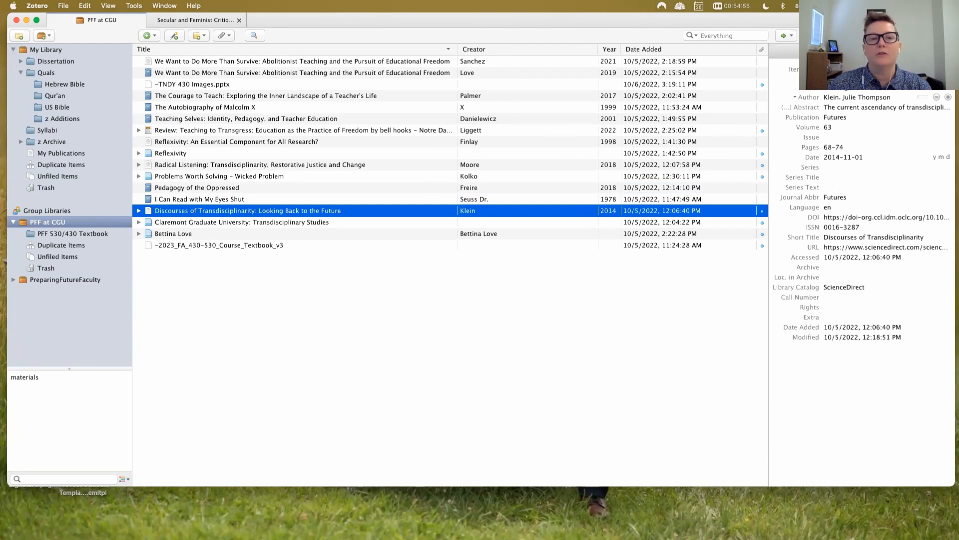
pyautogui.click(148, 224)
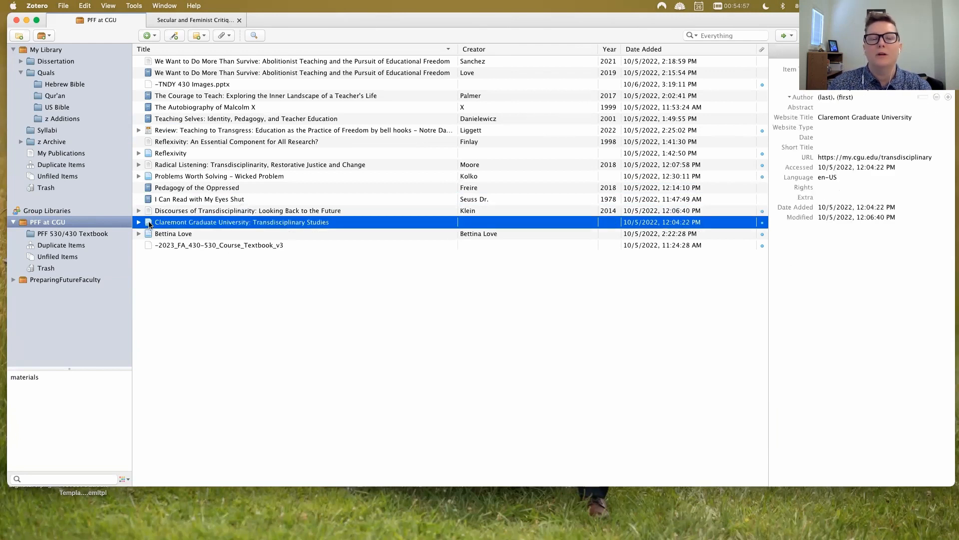
pyautogui.click(150, 132)
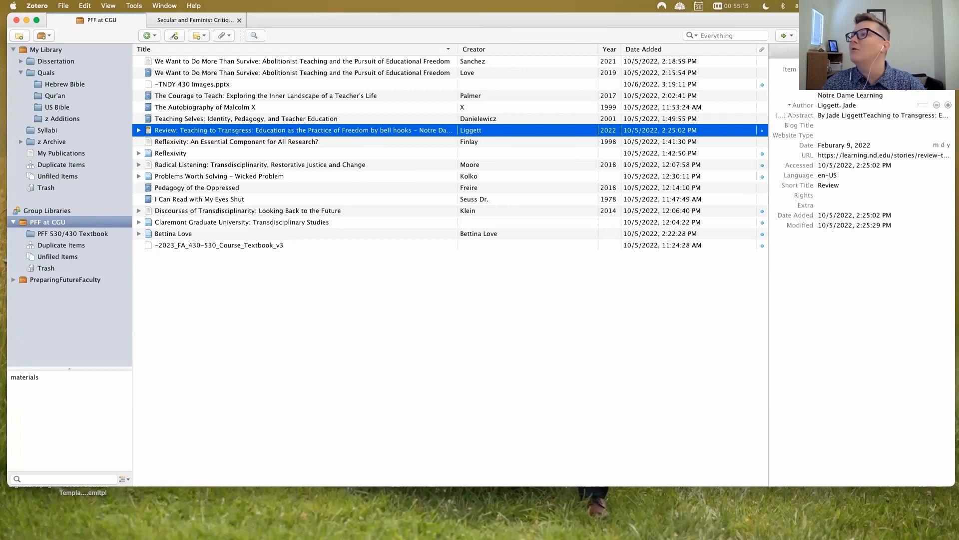
# View the Qur'an collection, then inspect the attachments of both "The Reification of Women in the Book of Mormon" entries in My Library's duplicates.
pyautogui.click(56, 96)
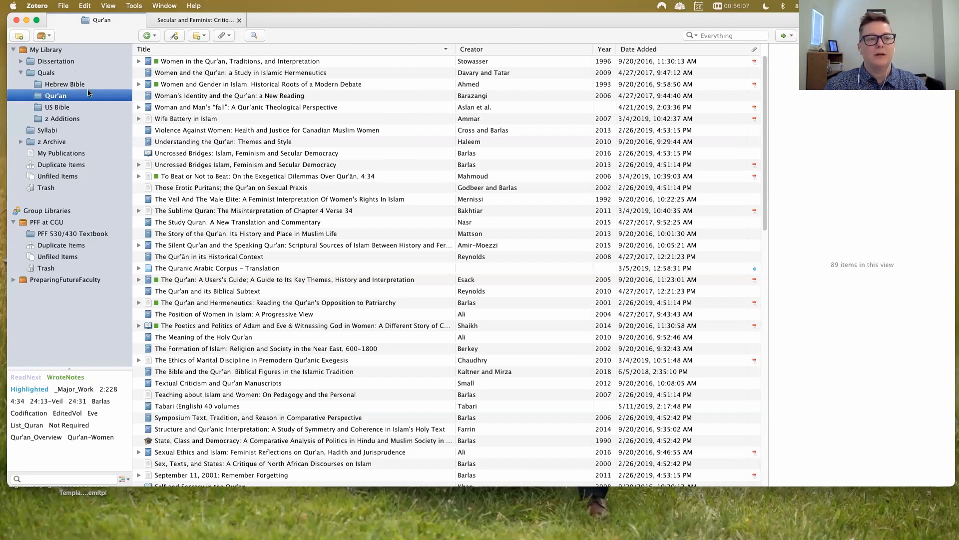
pyautogui.click(89, 165)
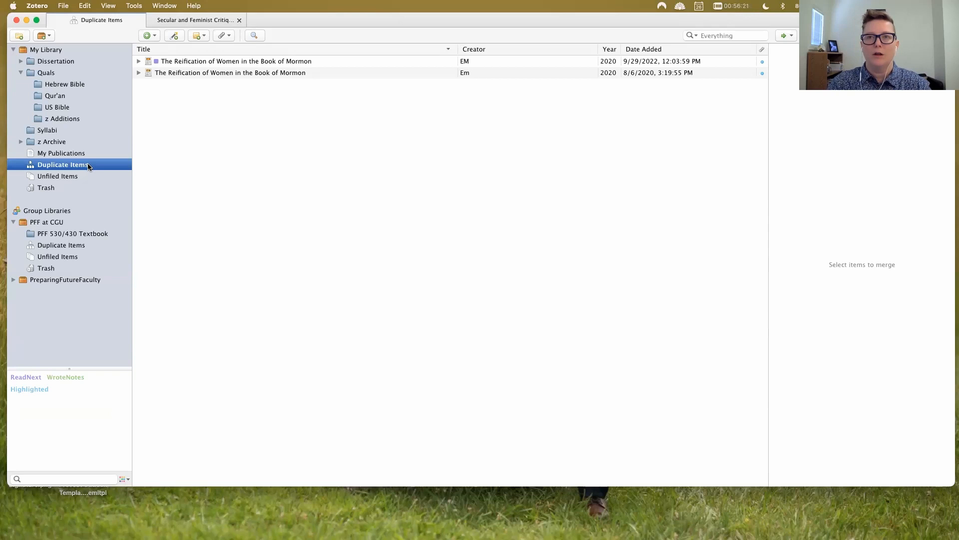
pyautogui.click(138, 61)
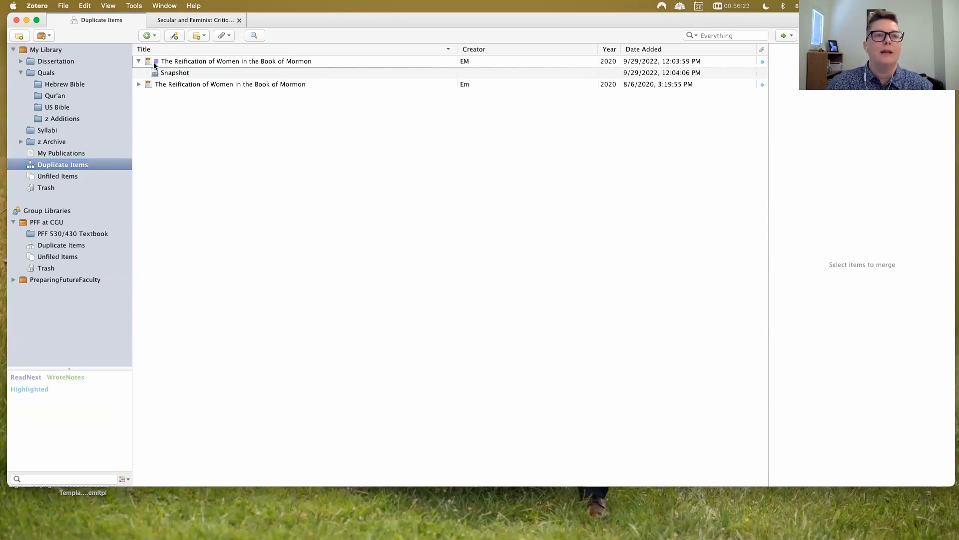
pyautogui.click(138, 83)
pyautogui.click(139, 61)
pyautogui.click(138, 73)
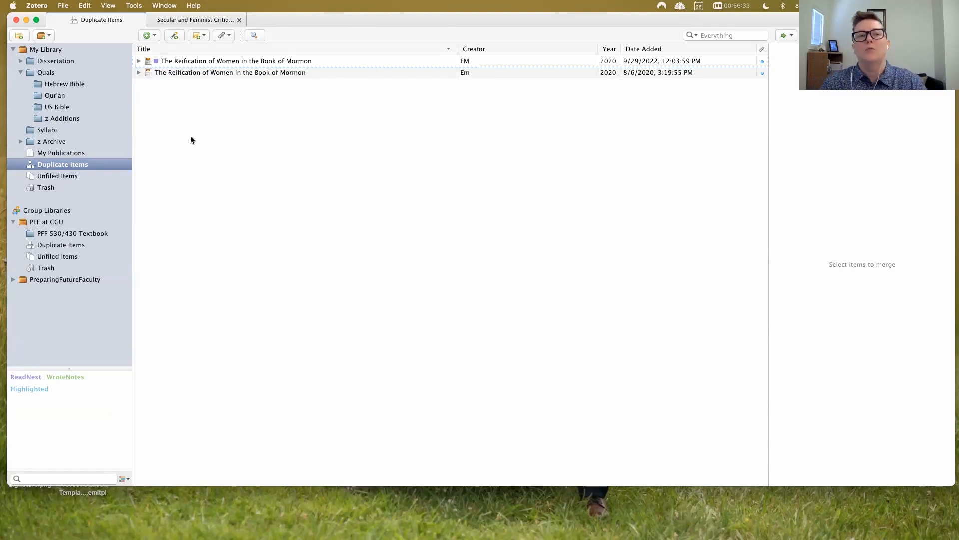
# Merge the two "The Reification of Women in the Book of Mormon" duplicates, using the 8/6/2020, 3:19:55 PM version as the master item.
pyautogui.click(67, 165)
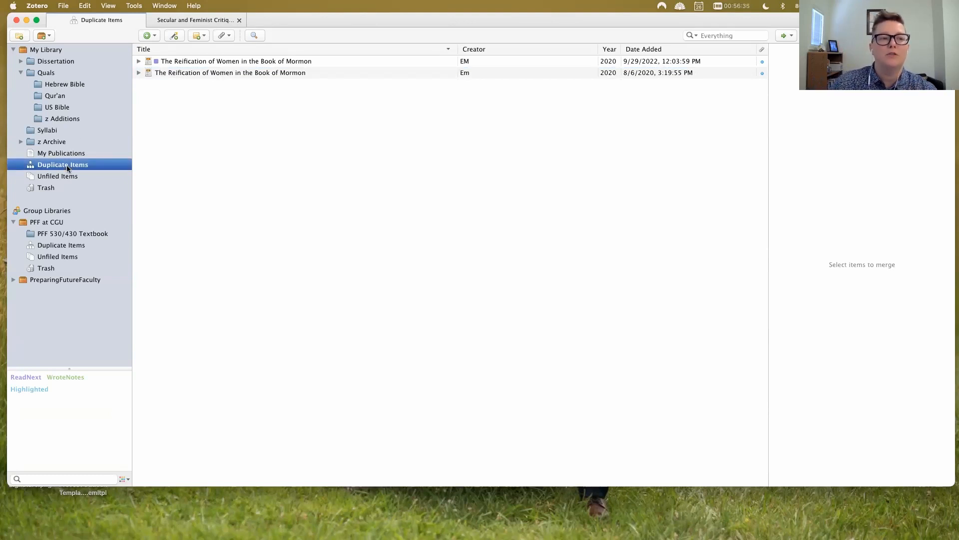
pyautogui.click(195, 60)
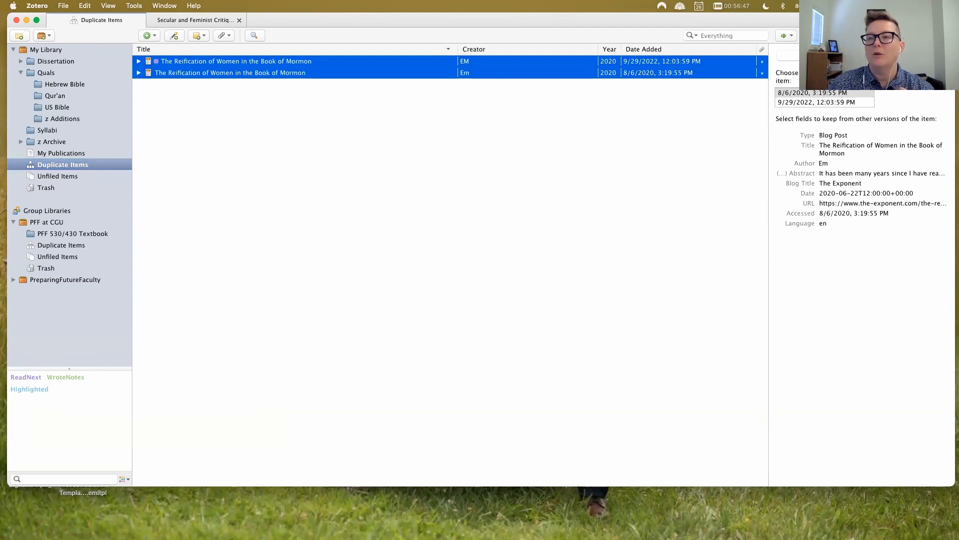
pyautogui.click(848, 102)
pyautogui.click(844, 93)
pyautogui.click(844, 102)
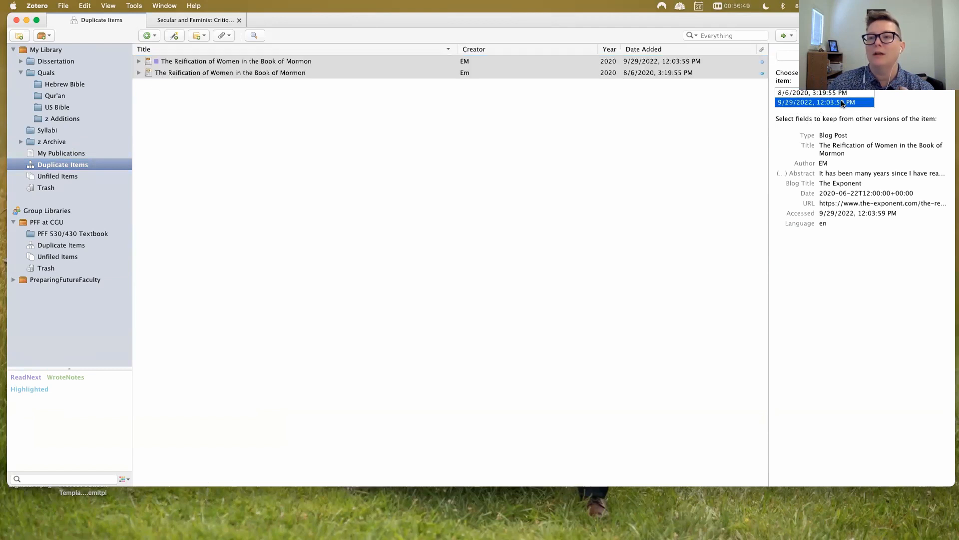
pyautogui.click(841, 94)
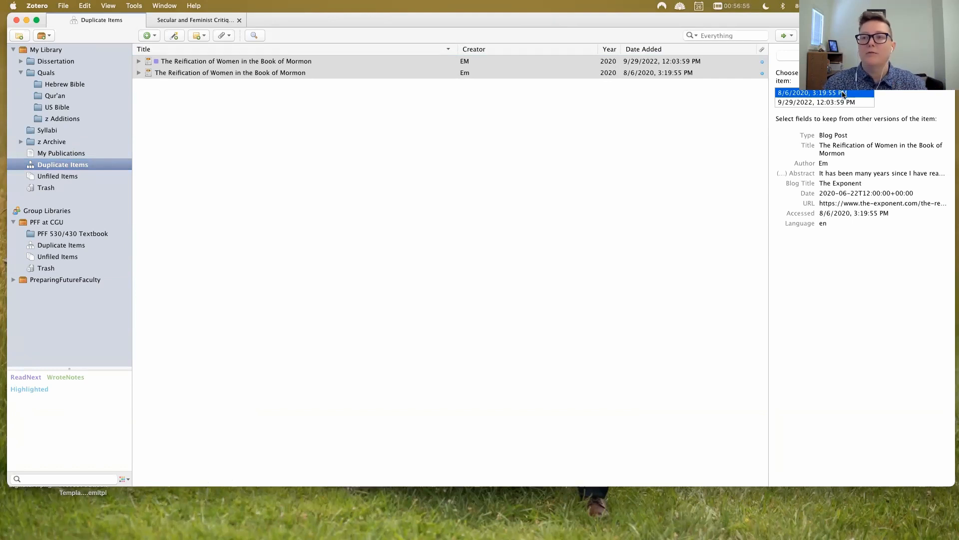
pyautogui.click(808, 103)
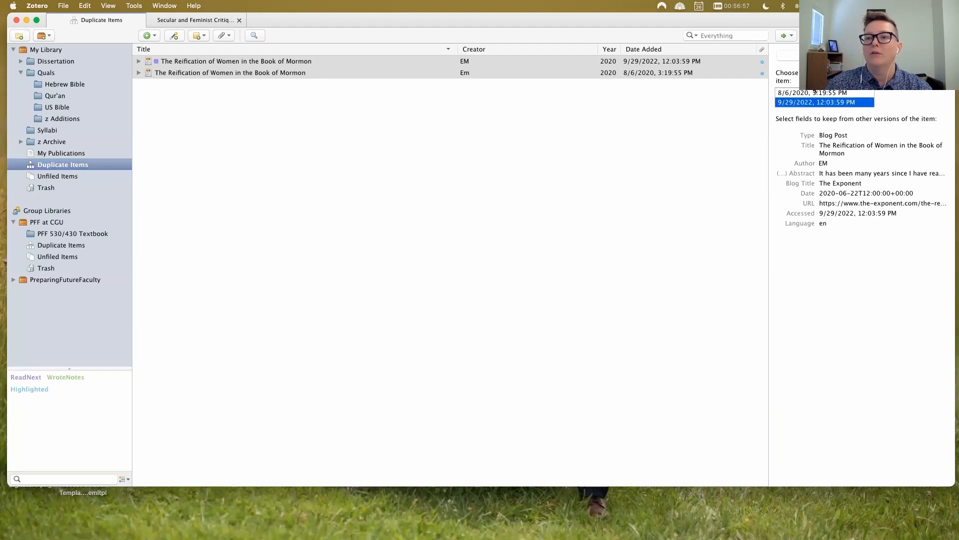
pyautogui.click(814, 94)
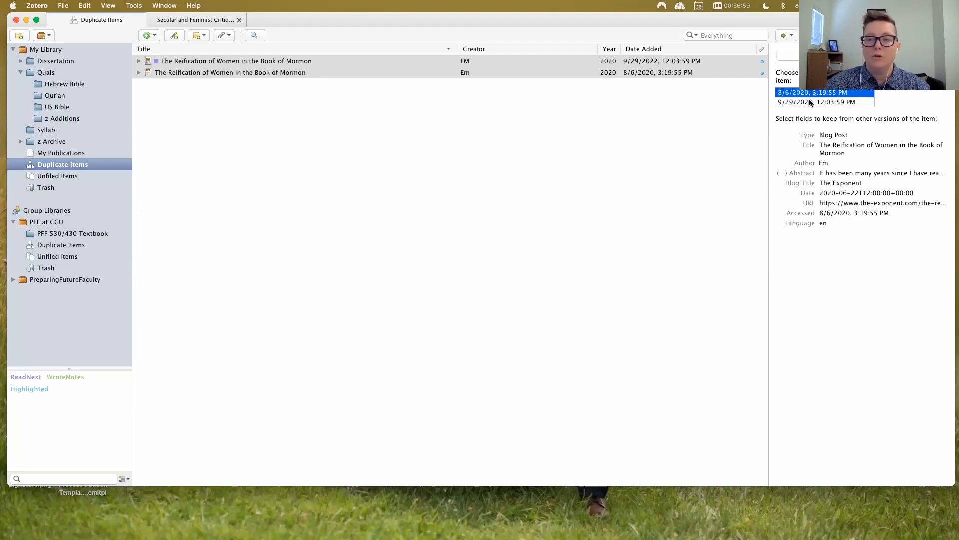
pyautogui.click(789, 55)
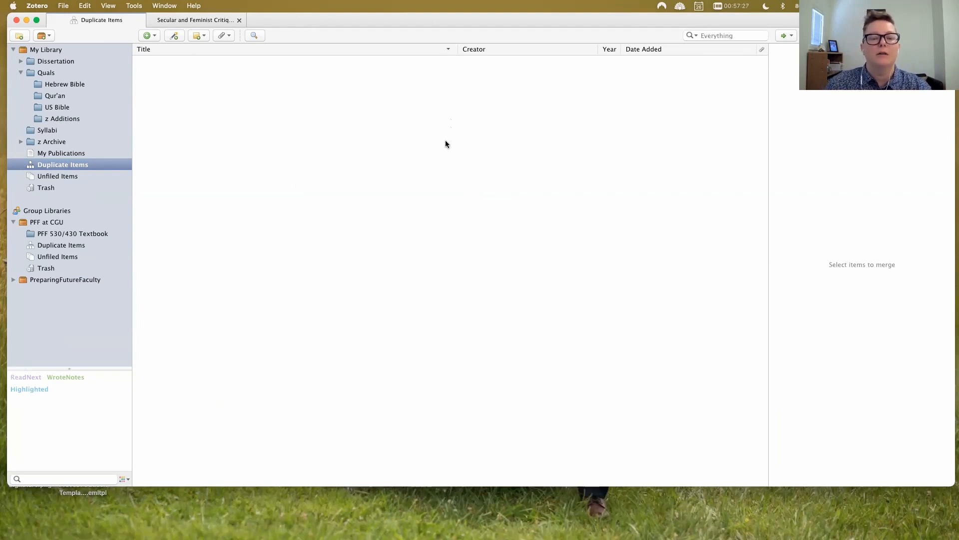
# Compare My Library's Unfiled Items with the full library and inspect the metadata of "Sotomayor Receives Philadelphia Bar's Diversity Award".
pyautogui.click(80, 178)
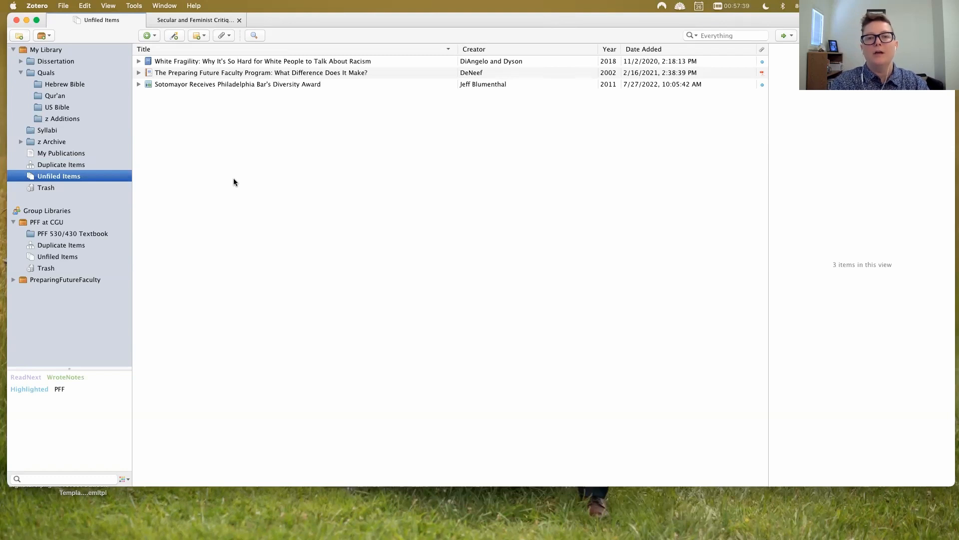
pyautogui.click(50, 50)
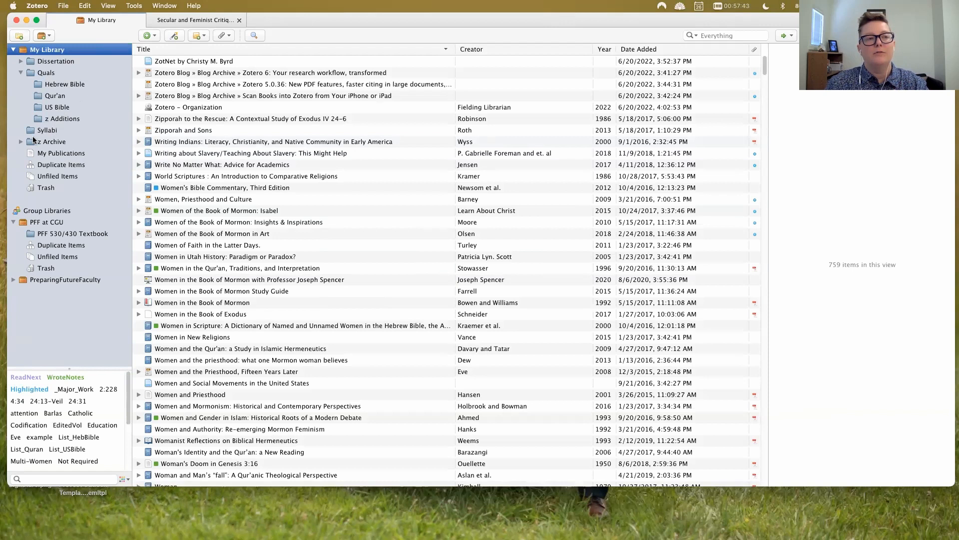
pyautogui.click(59, 176)
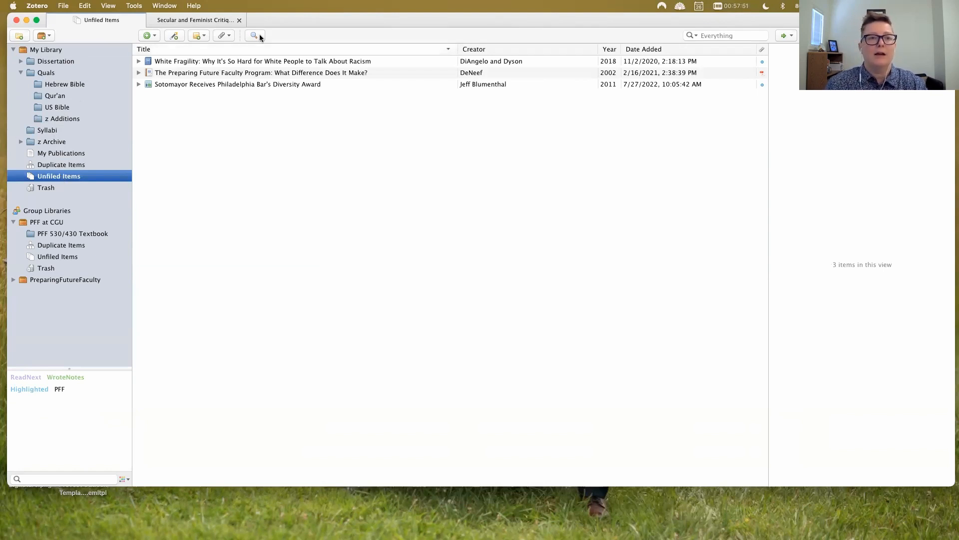
pyautogui.click(260, 75)
pyautogui.click(258, 85)
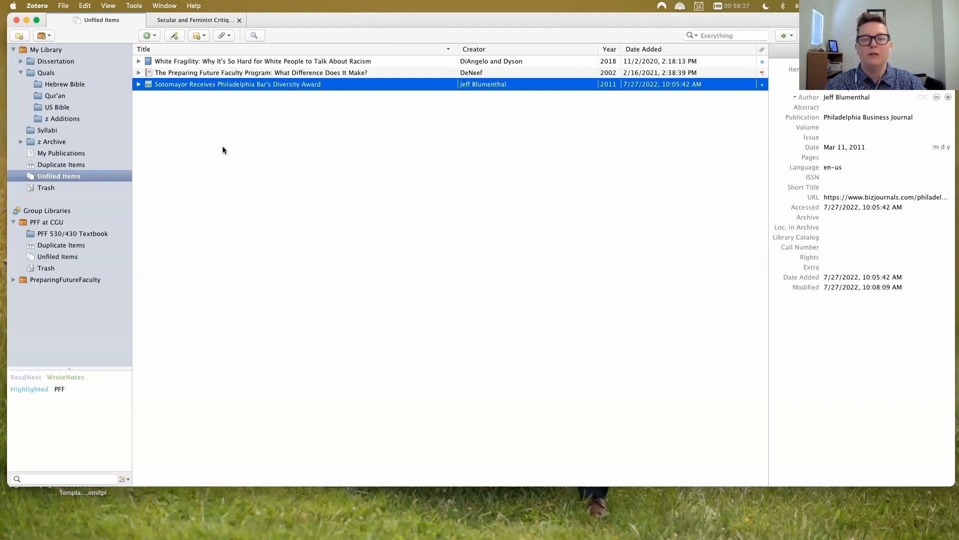
# Browse the US Bible, Qur'an and Hebrew Bible collections within Quals.
pyautogui.click(93, 102)
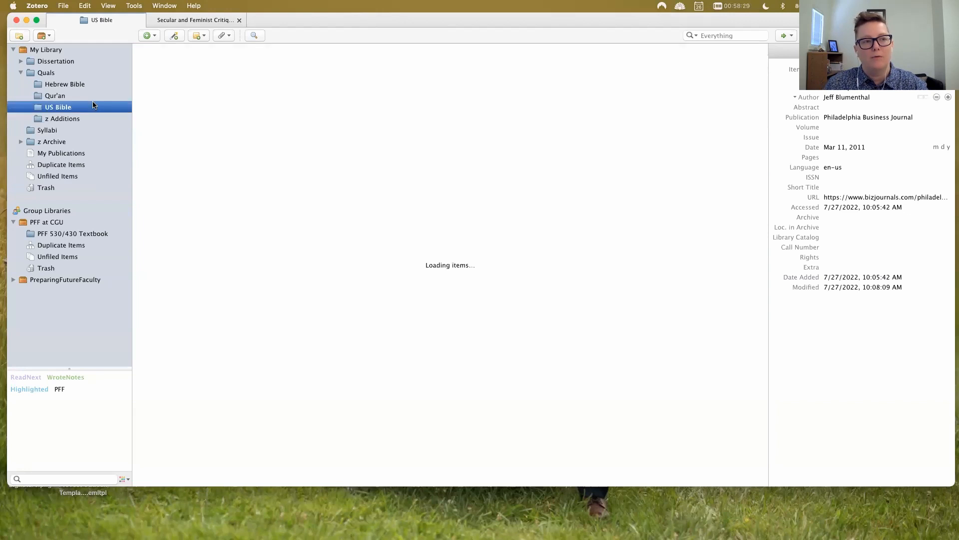
pyautogui.click(93, 97)
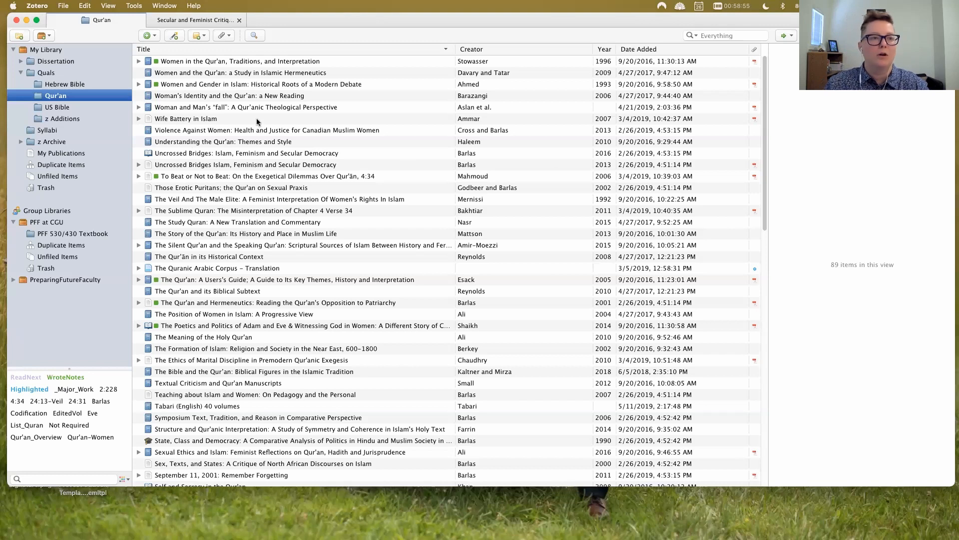
pyautogui.click(93, 86)
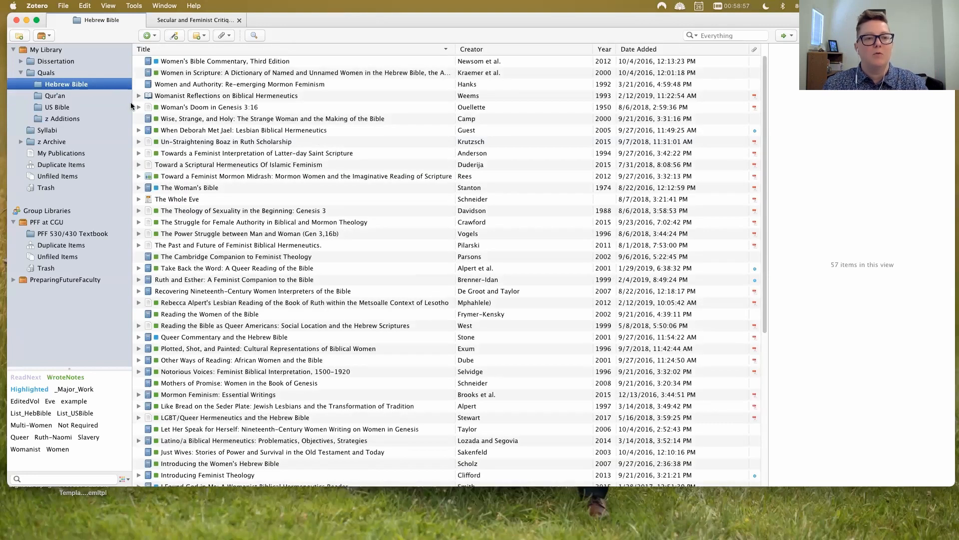
# Enlarge the tag selector and compare the tags of My Library with those of the Hebrew Bible collection.
pyautogui.moveTo(92, 372); pyautogui.dragTo(98, 328)
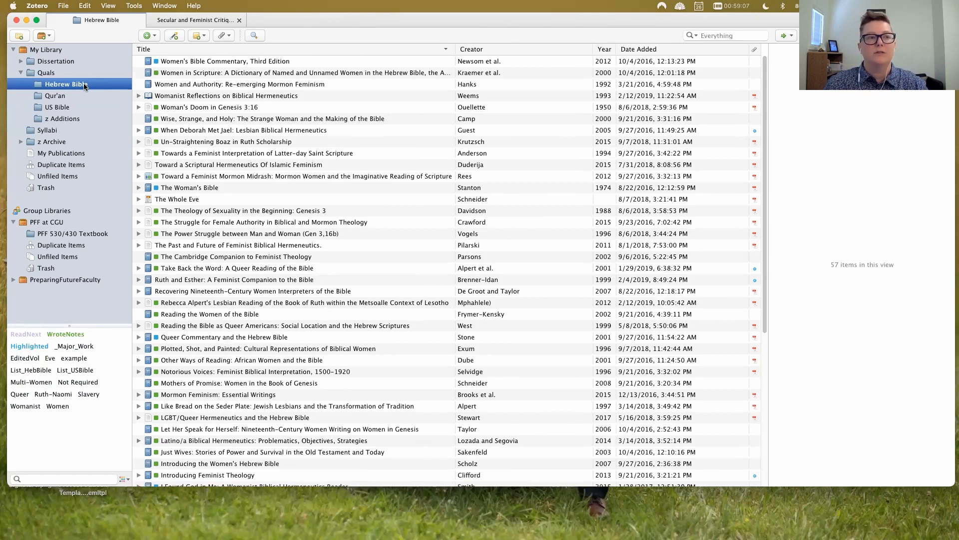
pyautogui.click(86, 52)
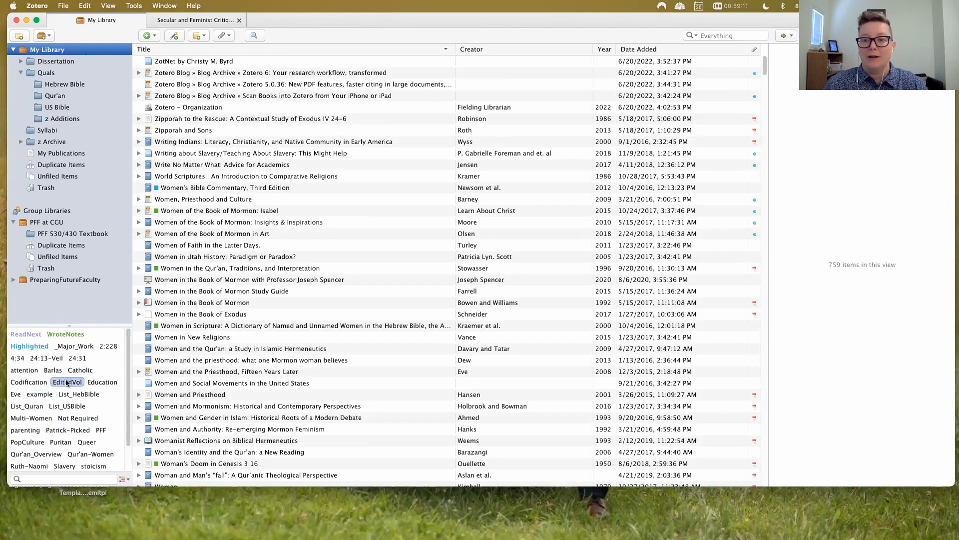
pyautogui.click(86, 85)
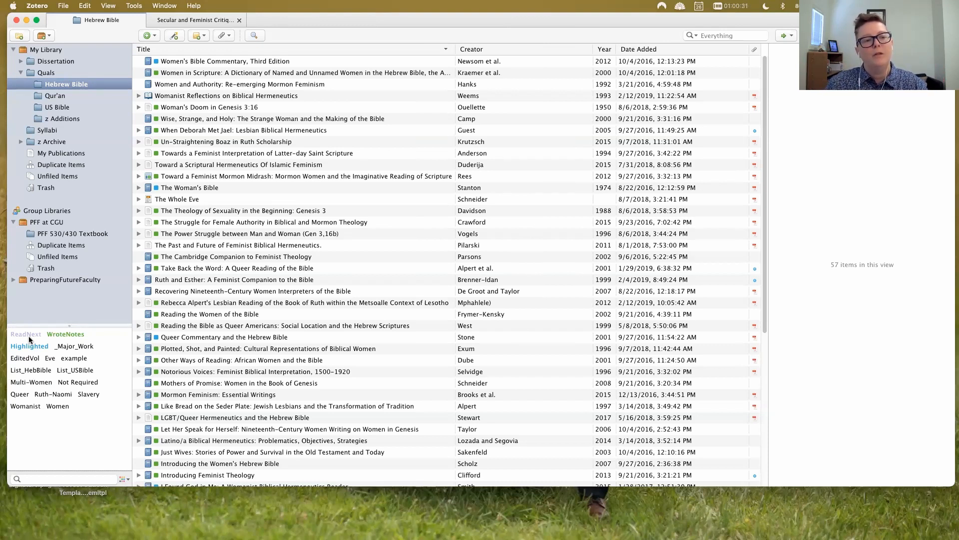
# Filter the Hebrew Bible collection by the WroteNotes tag twice, clearing the filter each time.
pyautogui.click(65, 334)
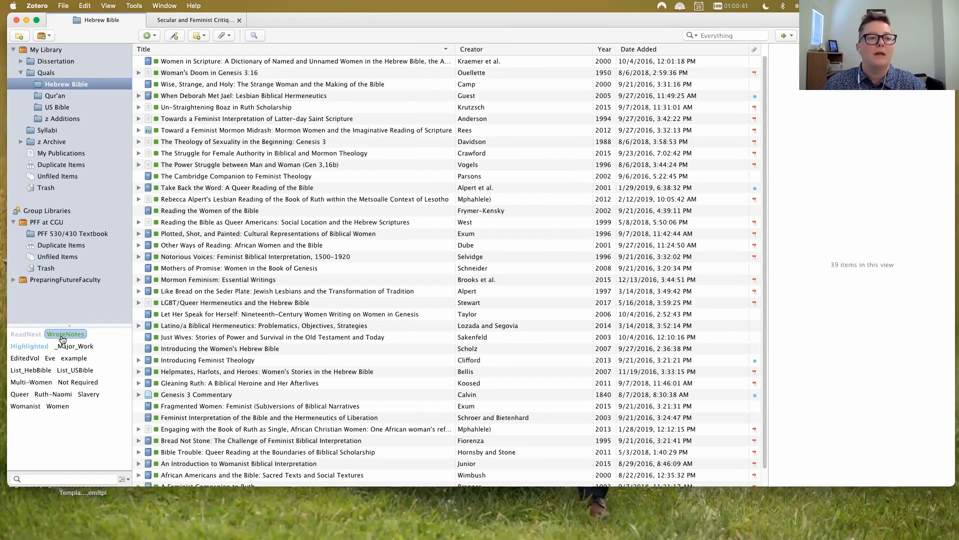
pyautogui.click(75, 334)
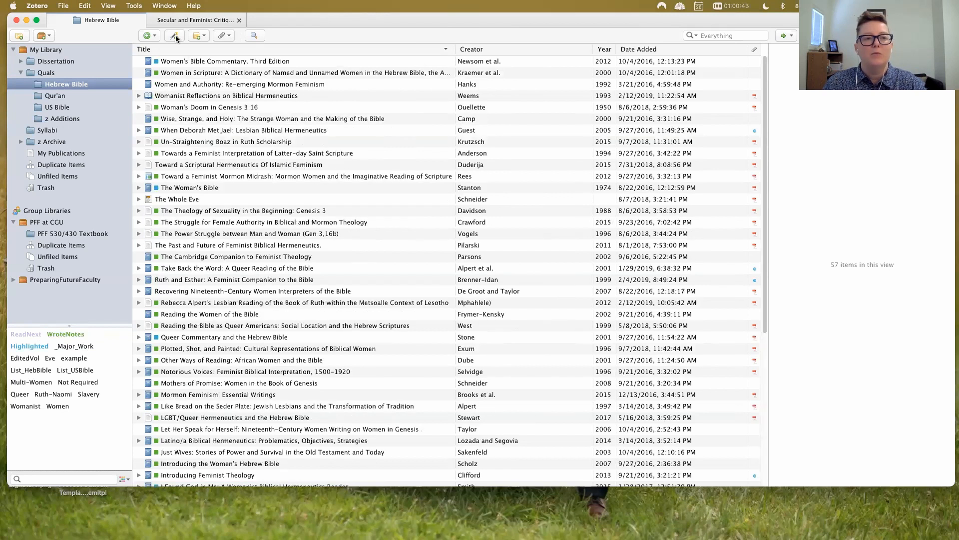
pyautogui.click(66, 335)
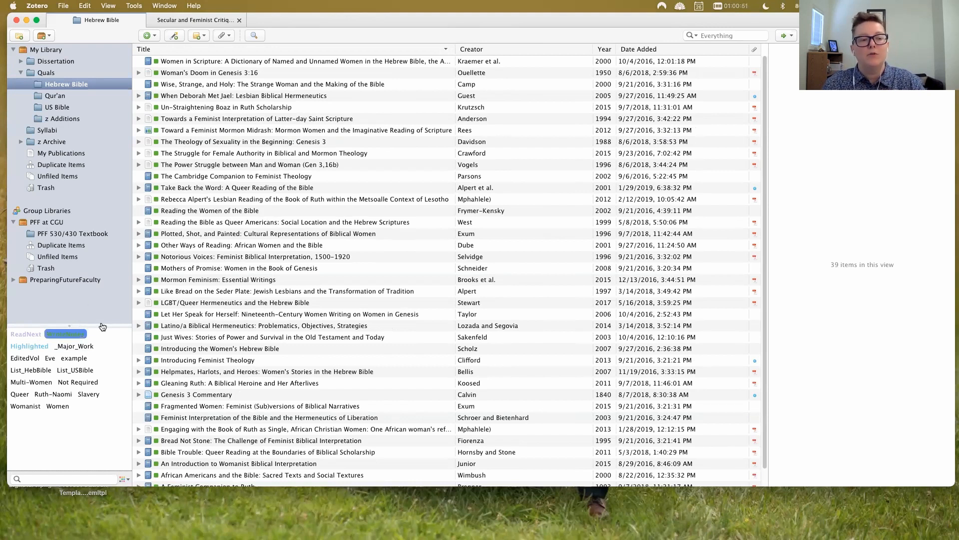
pyautogui.click(76, 335)
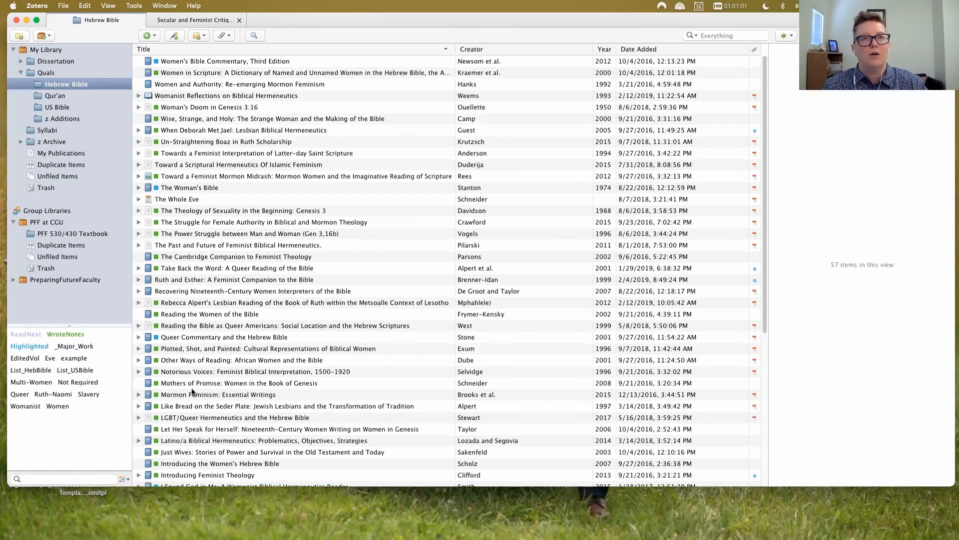
# Filter the Hebrew Bible items by WroteNotes combined with the Womanist and Ruth-Naomi tags, and clear all tag filters.
pyautogui.click(75, 337)
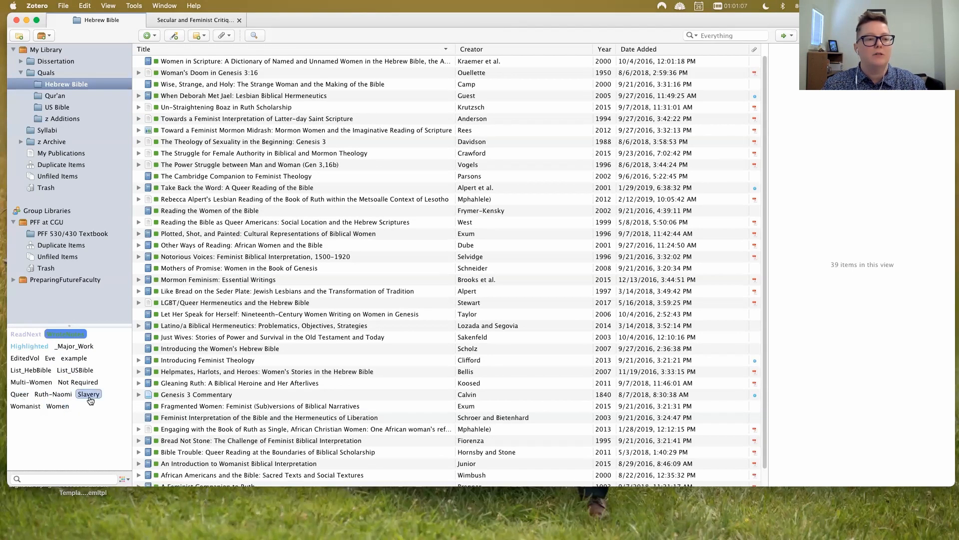
pyautogui.click(26, 406)
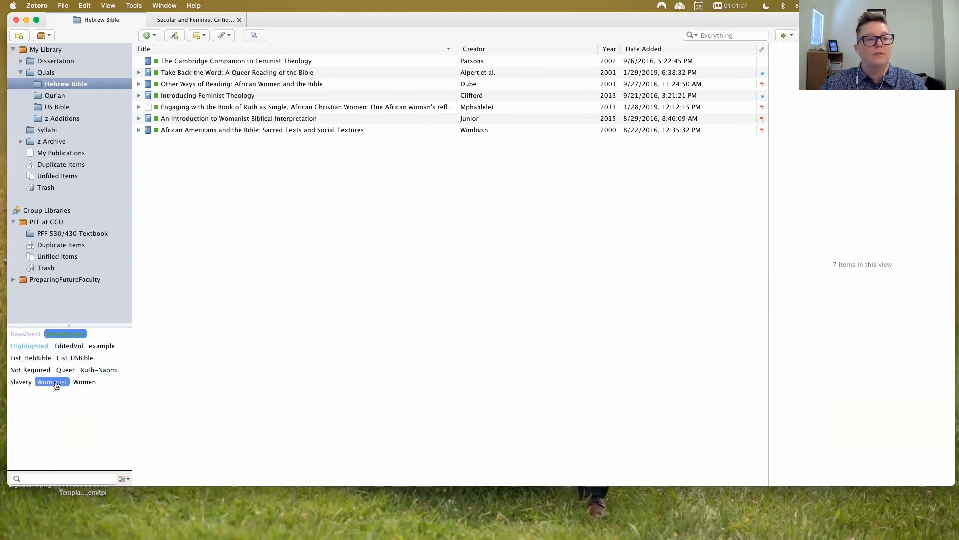
pyautogui.click(95, 370)
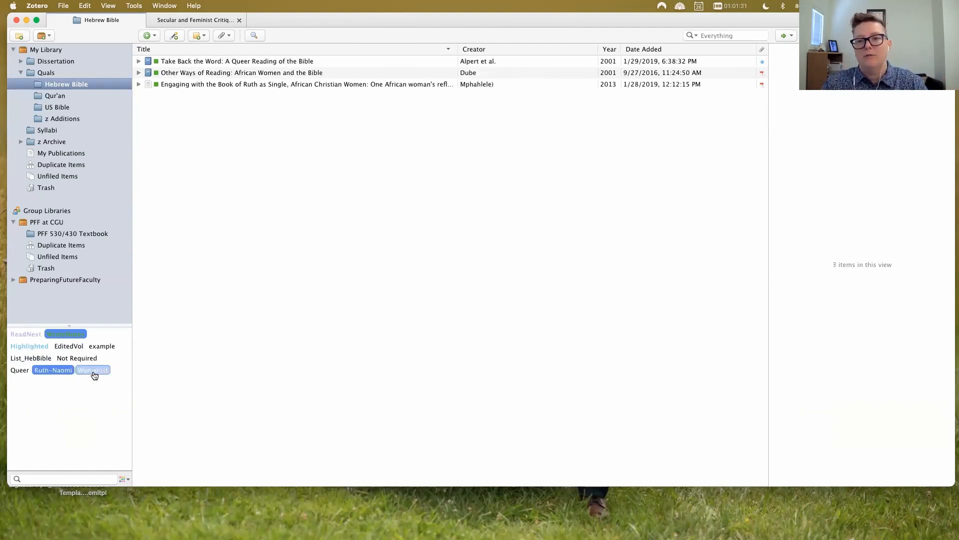
pyautogui.click(93, 370)
pyautogui.click(61, 371)
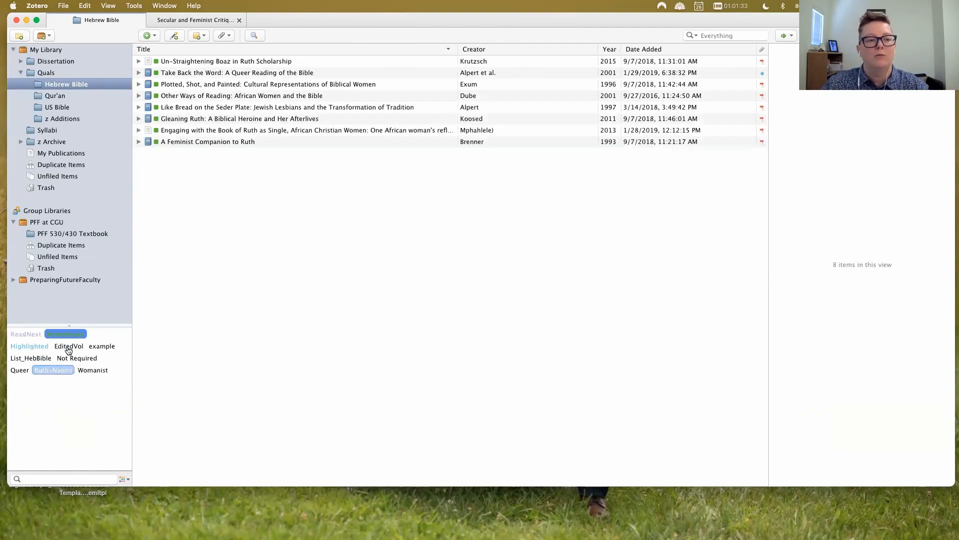
pyautogui.click(70, 334)
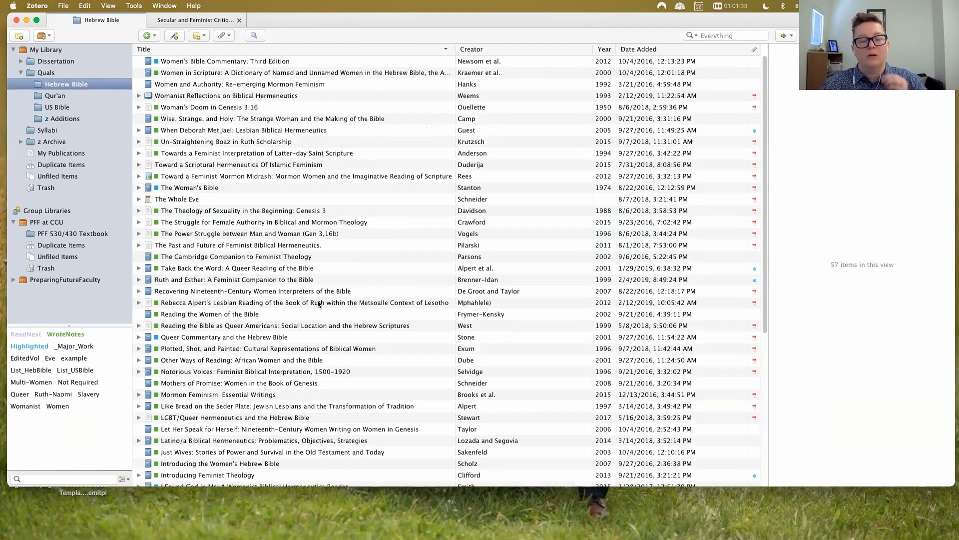
# View the actions available for the _Major_Work tag without applying any.
pyautogui.rightClick(84, 348)
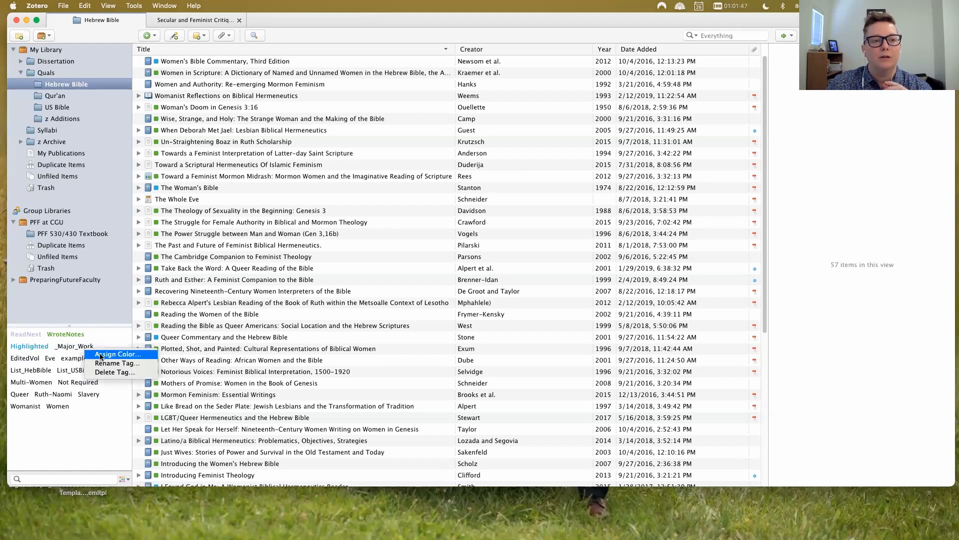
pyautogui.click(172, 230)
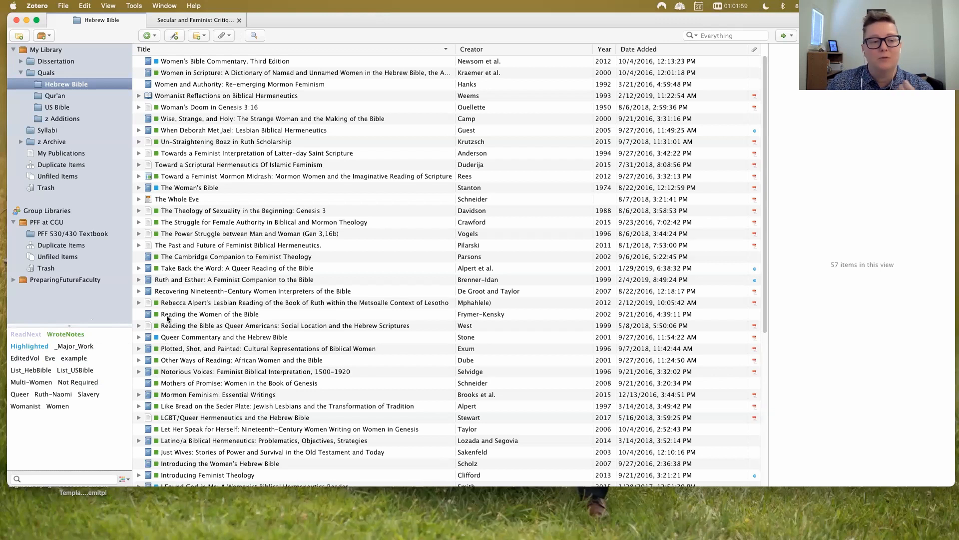
pyautogui.rightClick(74, 347)
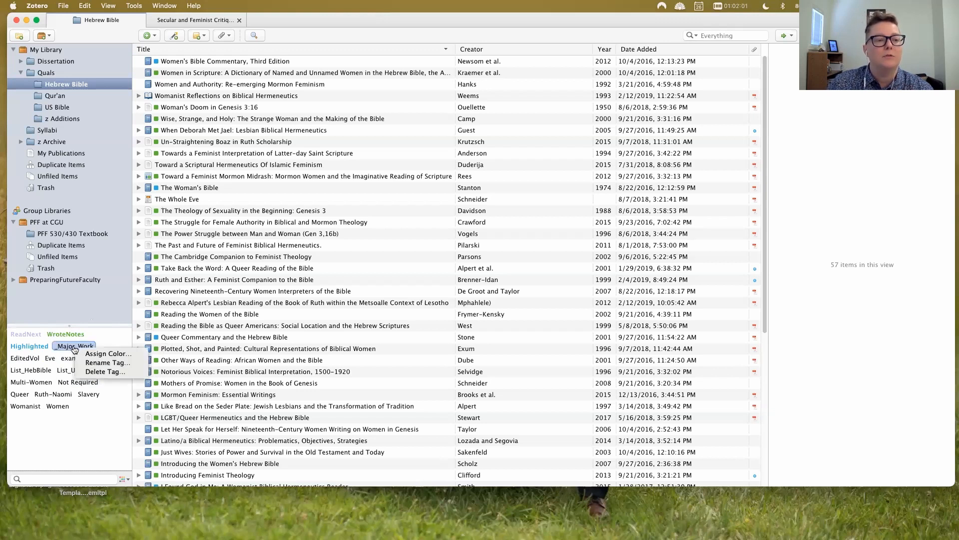
pyautogui.click(93, 451)
# Examine the color palette and position choices for the _Major_Work tag without assigning a color.
pyautogui.rightClick(77, 346)
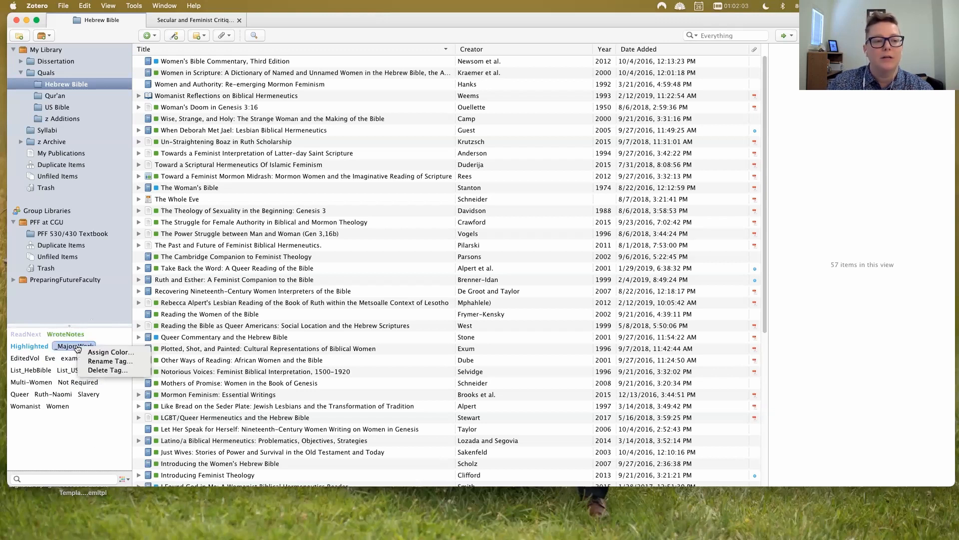
pyautogui.click(110, 352)
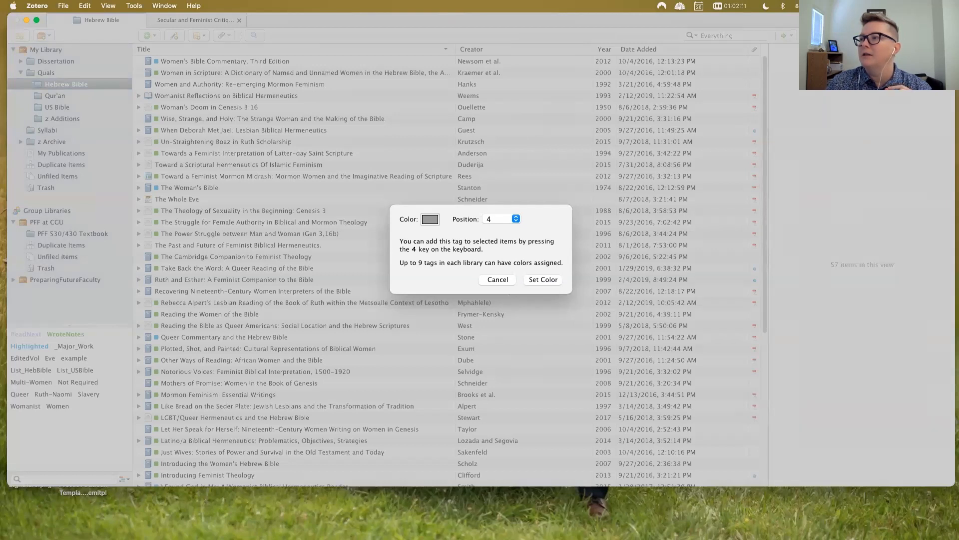
pyautogui.click(429, 222)
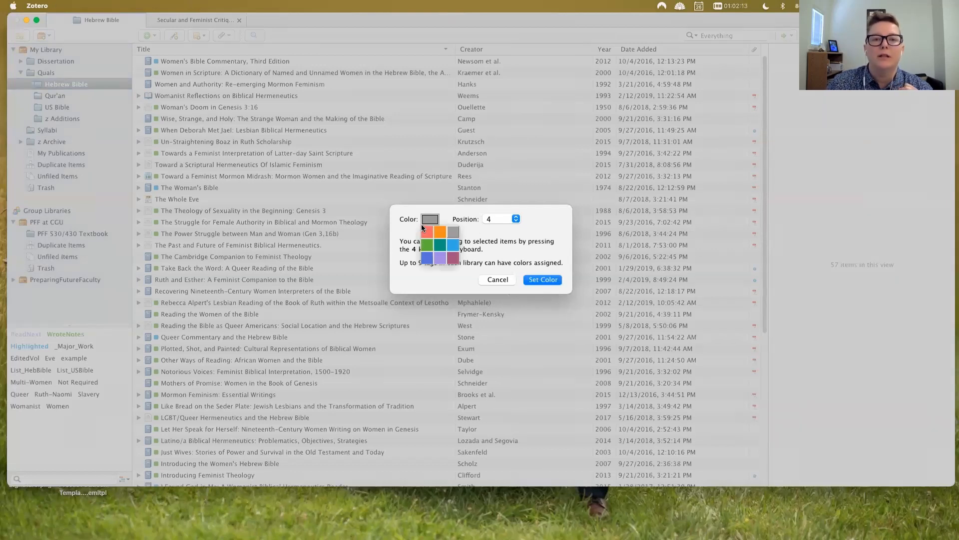
pyautogui.click(494, 250)
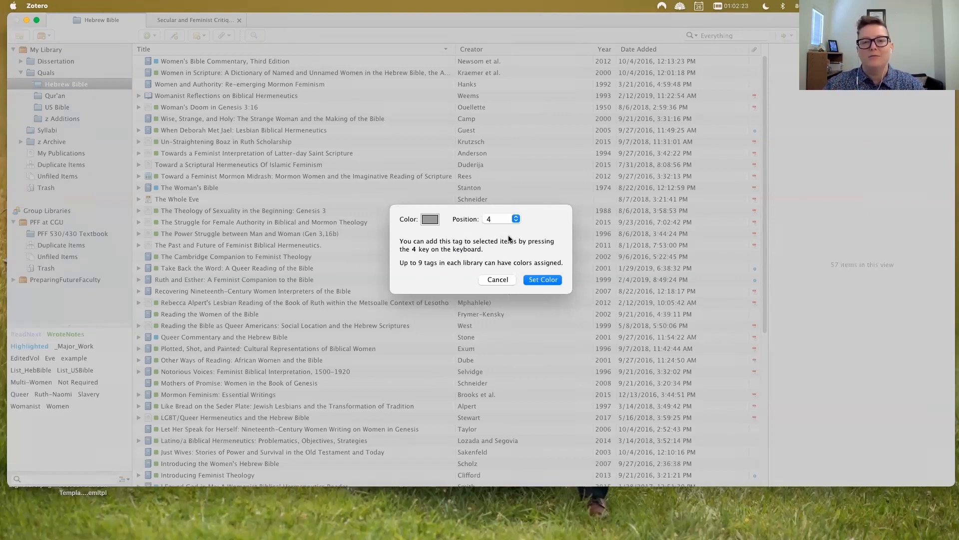
pyautogui.click(504, 222)
pyautogui.click(539, 231)
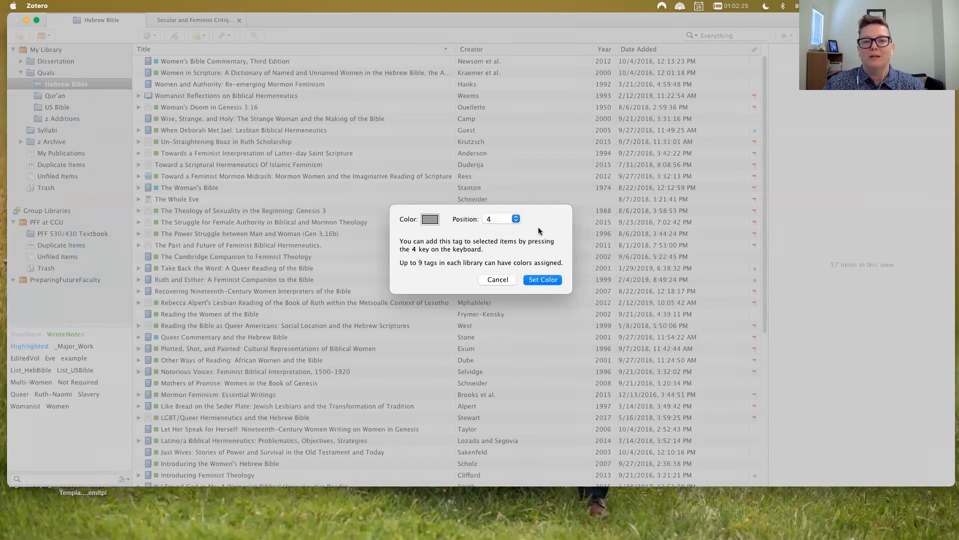
pyautogui.click(516, 221)
pyautogui.click(540, 230)
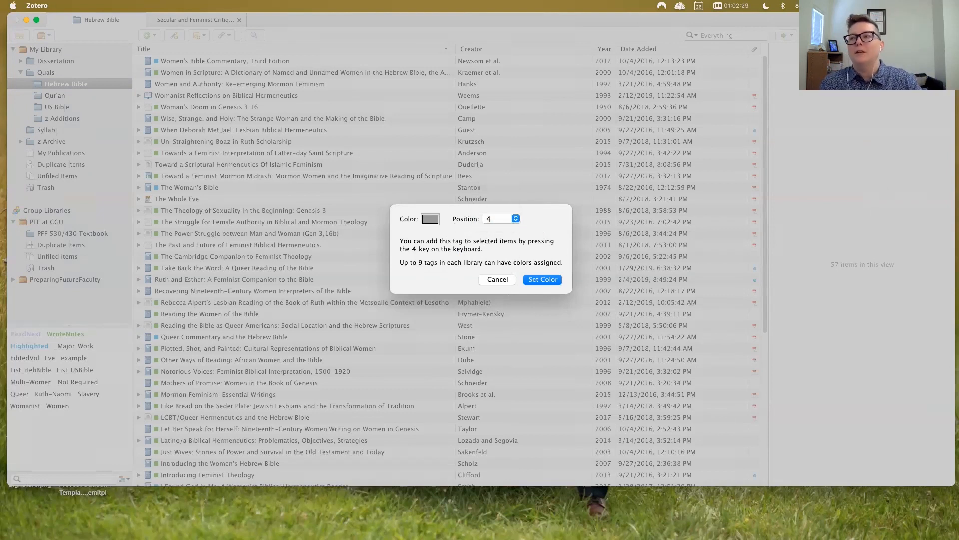
pyautogui.click(532, 280)
# Select "The Theology of Sexuality in the Beginning: Genesis 3" and repeatedly toggle a colored tag on and off for it.
pyautogui.click(229, 212)
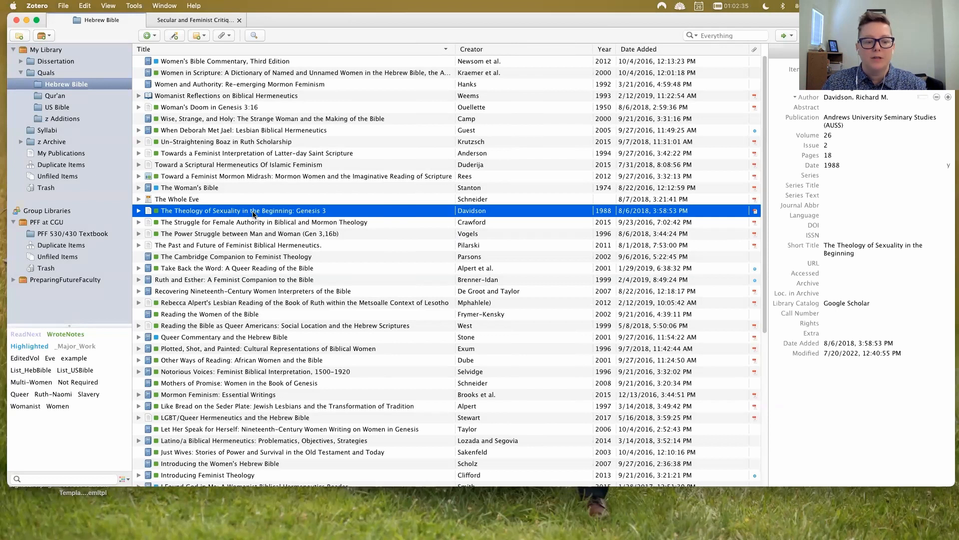
pyautogui.press('4')
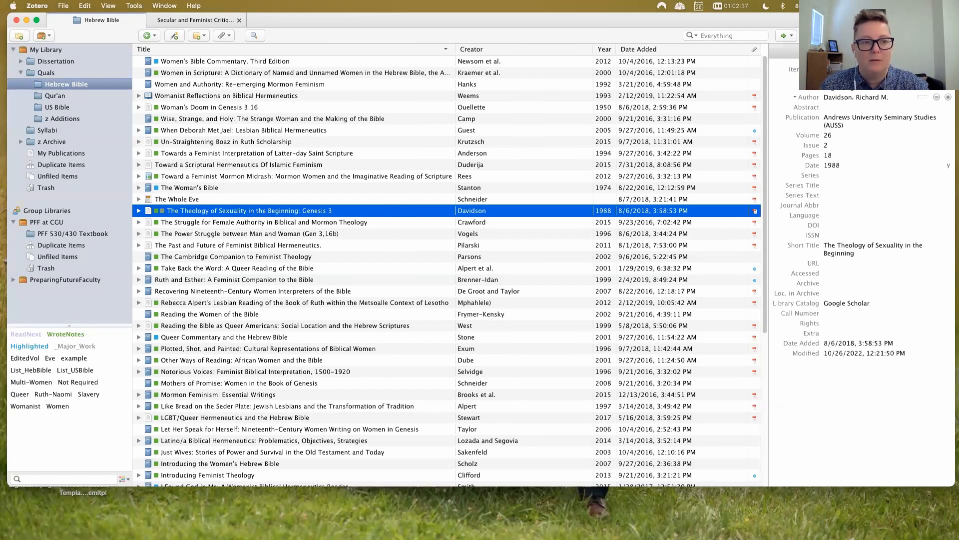
pyautogui.press('4')
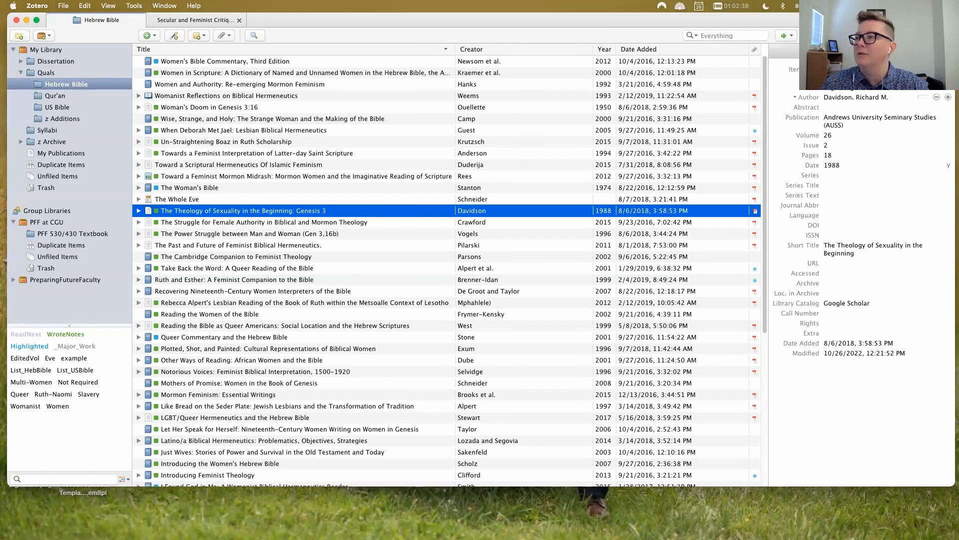
pyautogui.press('4')
pyautogui.press('4')
pyautogui.press('4')
pyautogui.press('4')
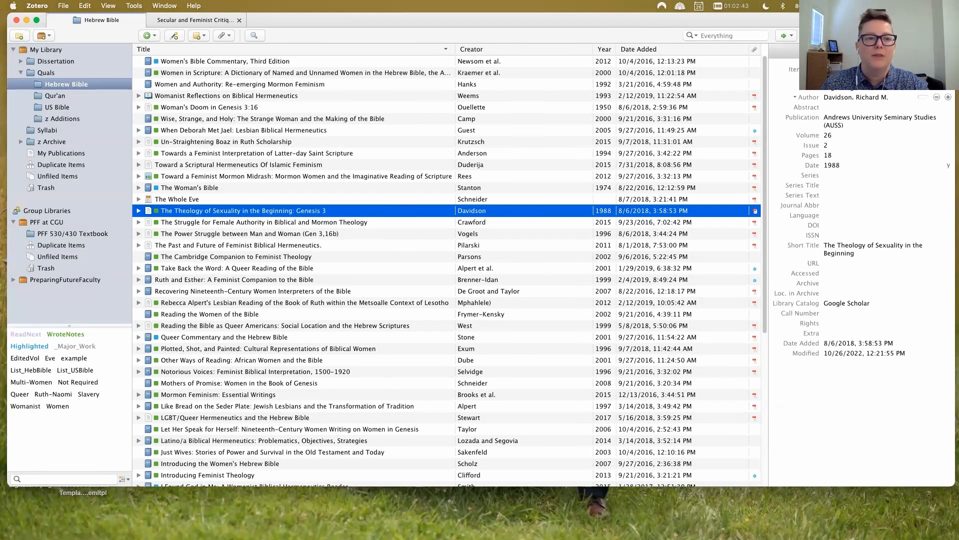
pyautogui.press('4')
pyautogui.press('4')
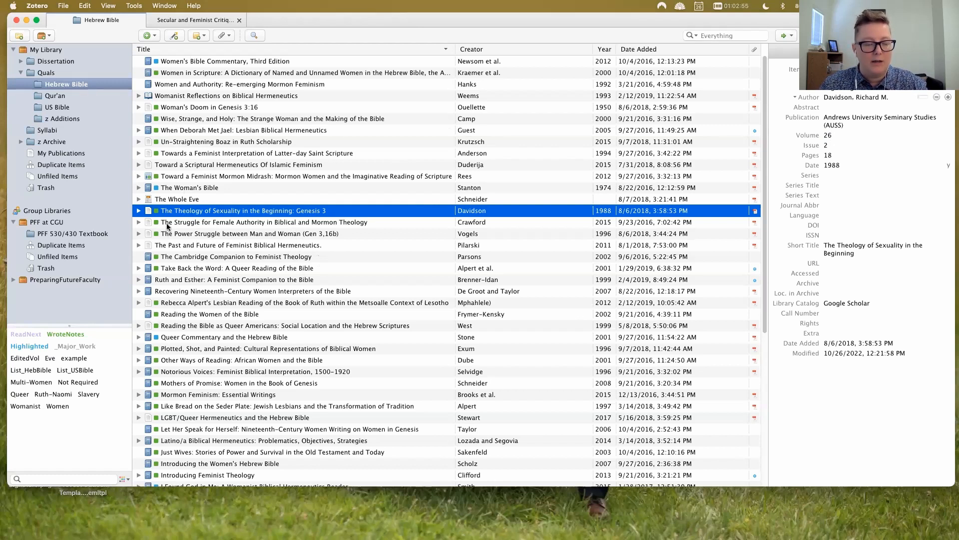
# Add several colored tags, including ReadNext and Highlighted, to the Genesis 3 article and remove them again.
pyautogui.press('1')
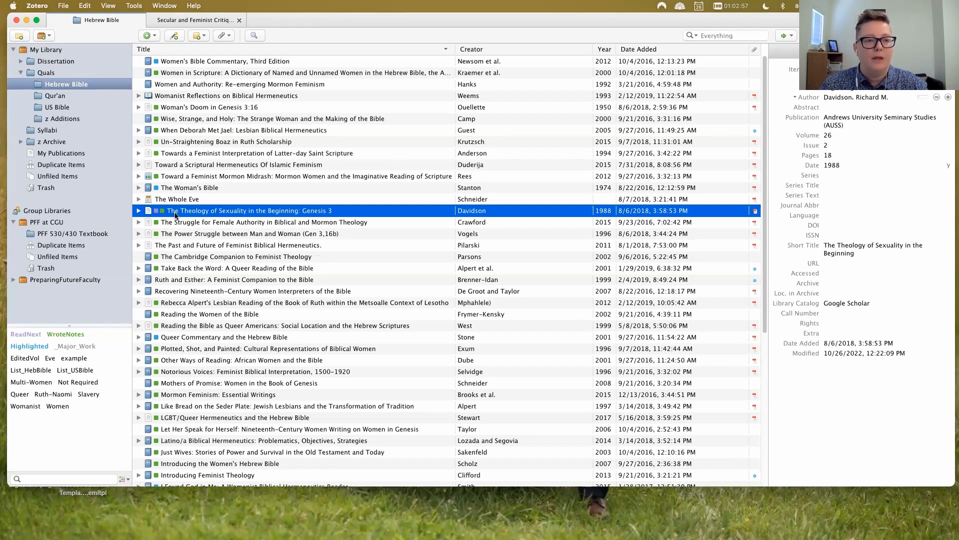
pyautogui.press('3')
pyautogui.press('4')
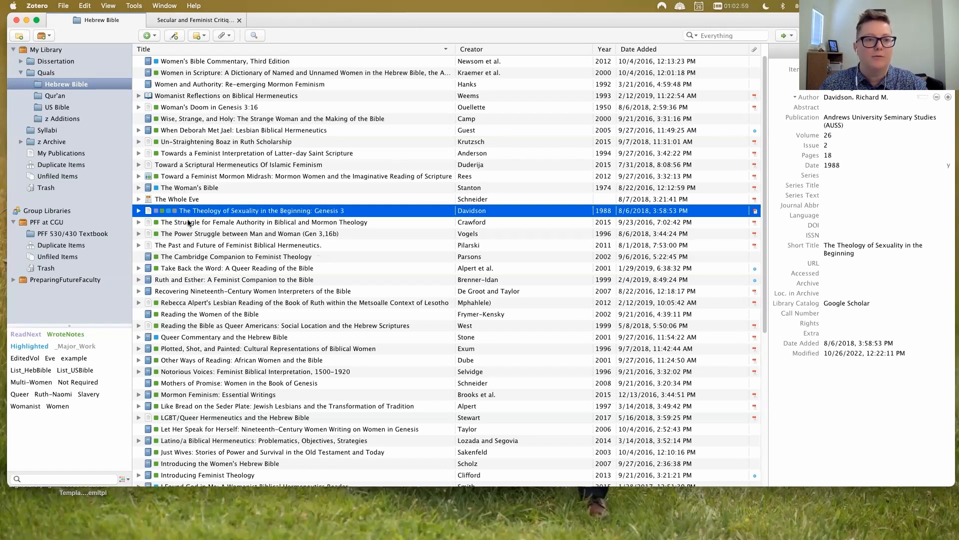
pyautogui.press('4')
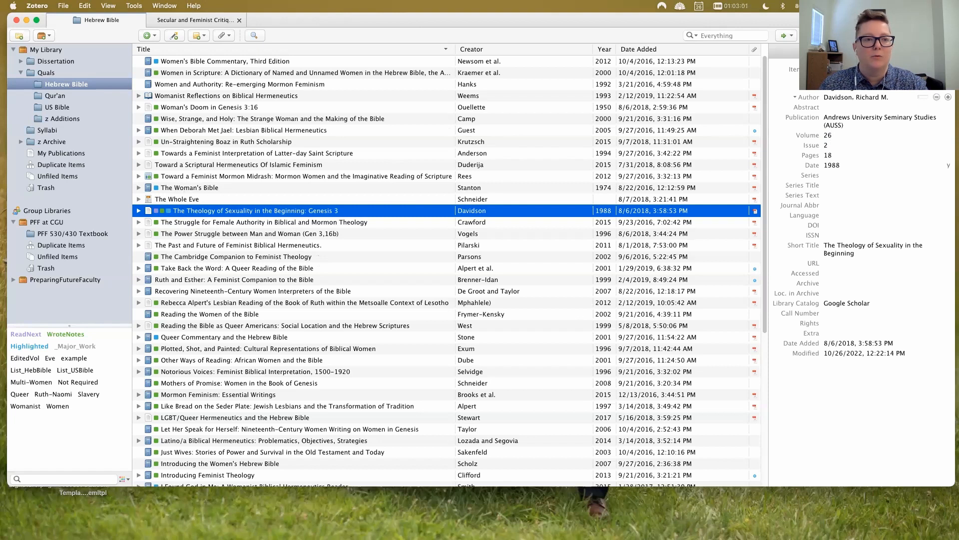
pyautogui.press('3')
pyautogui.press('2')
pyautogui.press('1')
pyautogui.press('2')
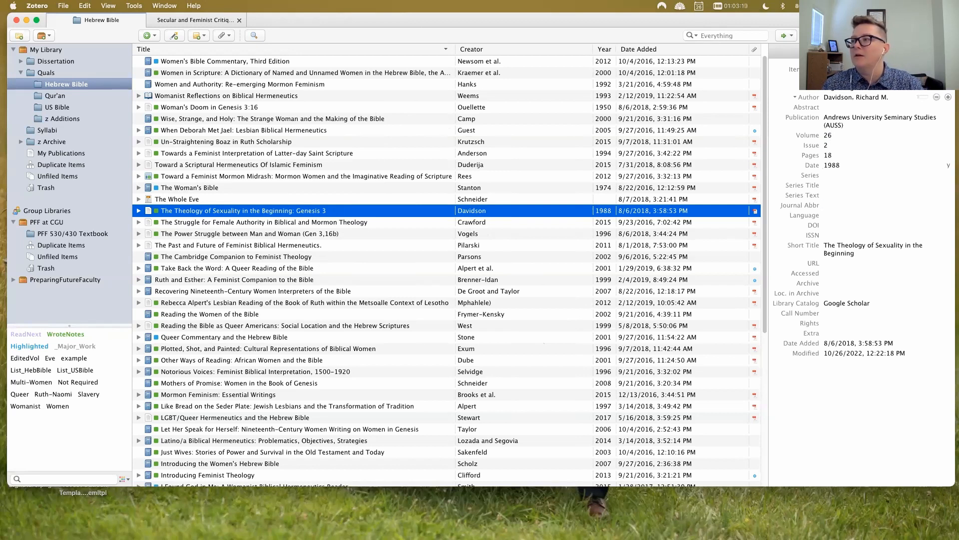
# View the color and rename options of the _Major_Work tag and the actions for the Slavery tag without applying any.
pyautogui.click(106, 448)
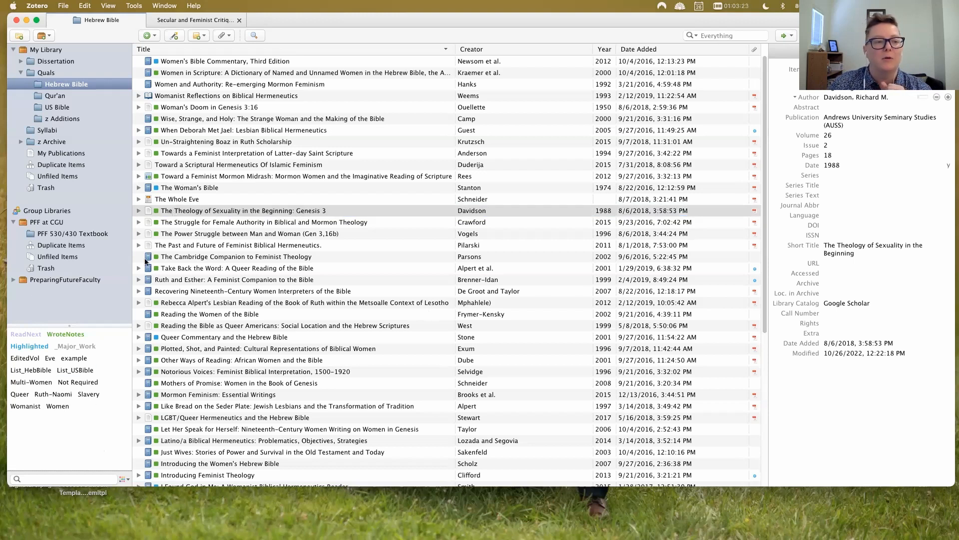
pyautogui.rightClick(77, 345)
pyautogui.click(97, 352)
pyautogui.click(443, 280)
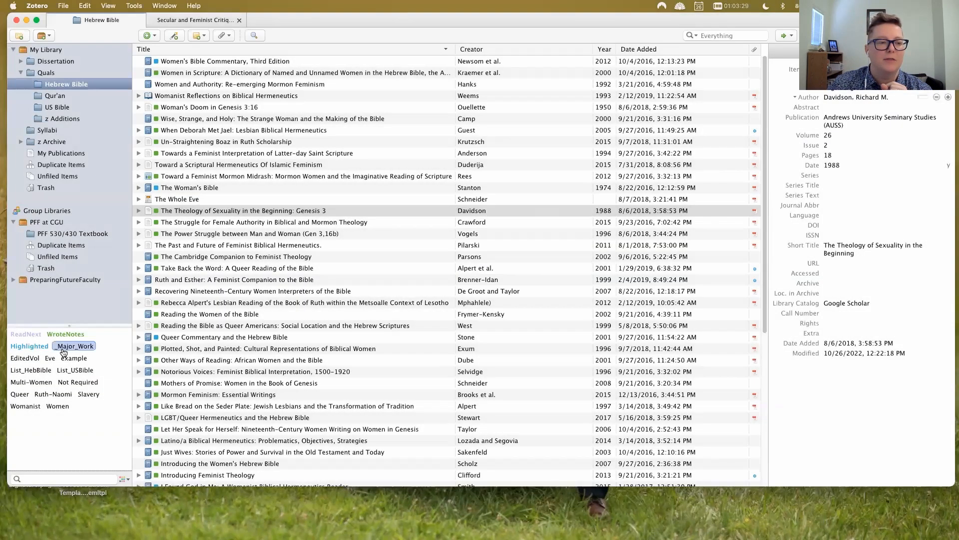
pyautogui.rightClick(64, 347)
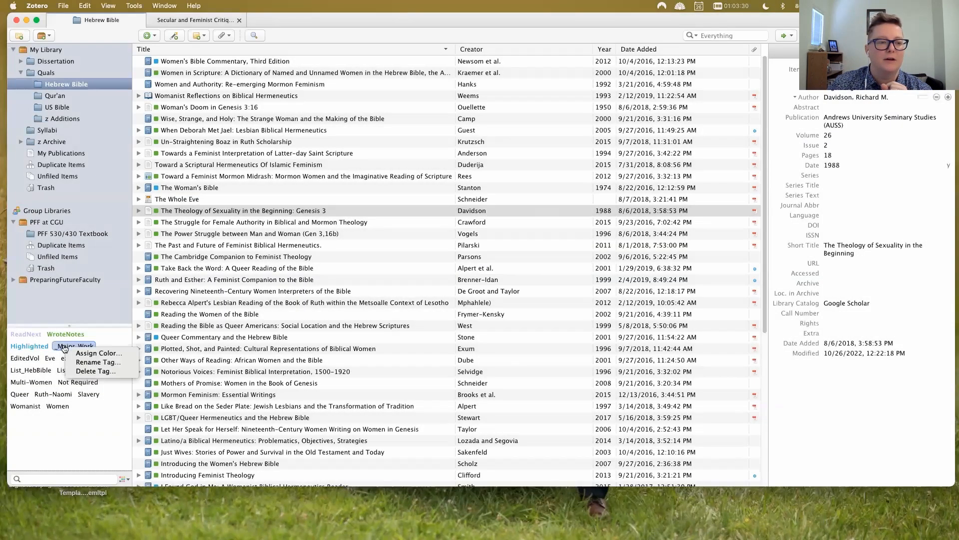
pyautogui.click(98, 362)
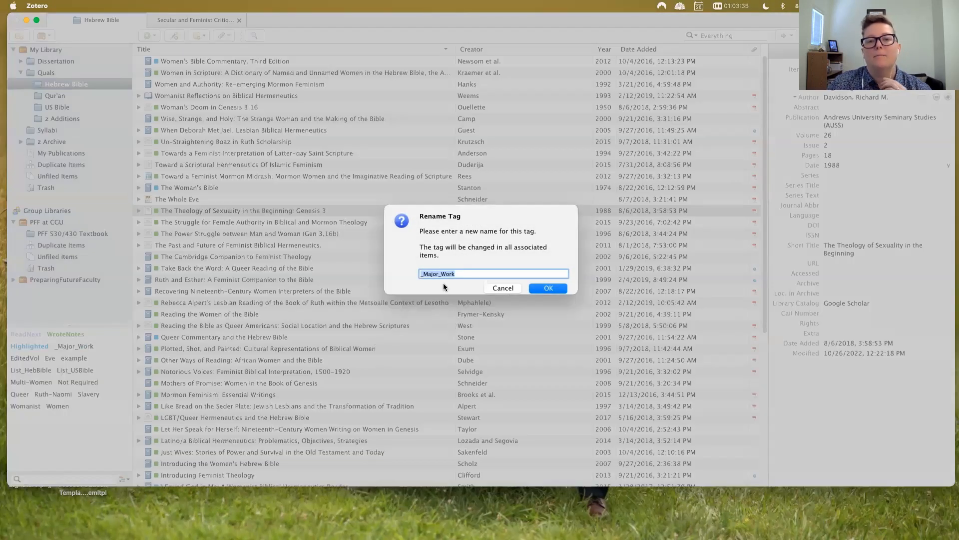
pyautogui.click(511, 288)
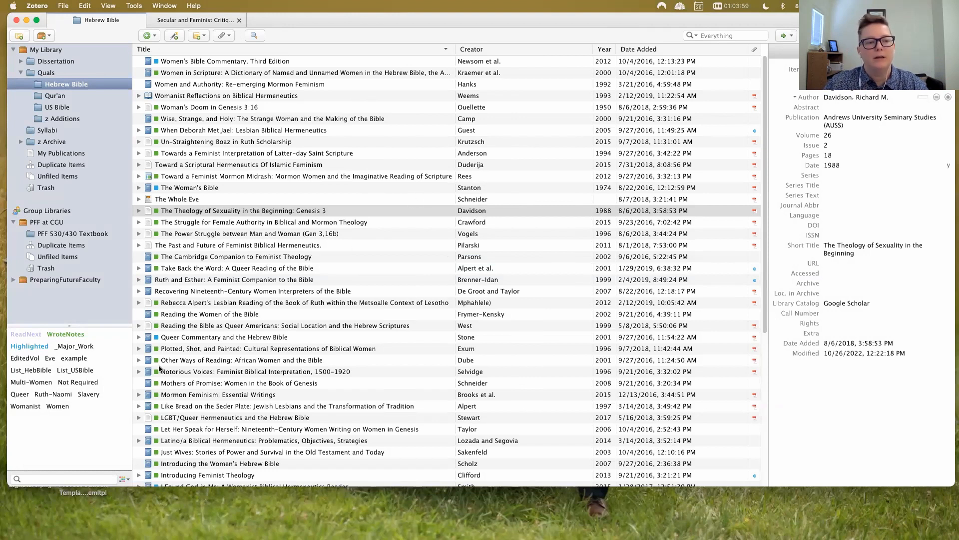
pyautogui.rightClick(97, 395)
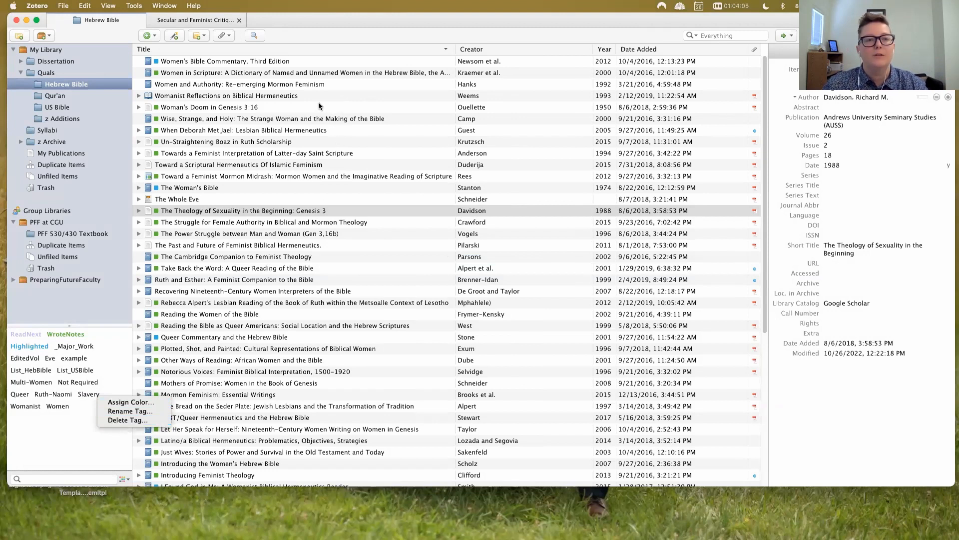
pyautogui.click(65, 421)
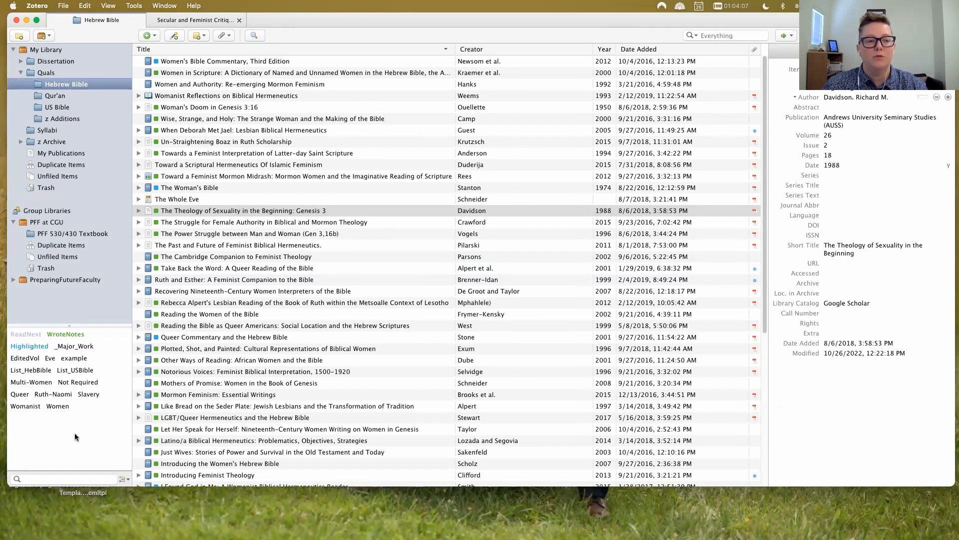
# Add the tag "red" to the item "Recovering Nineteenth-Century Women Interpreters of the Bible".
pyautogui.click(200, 291)
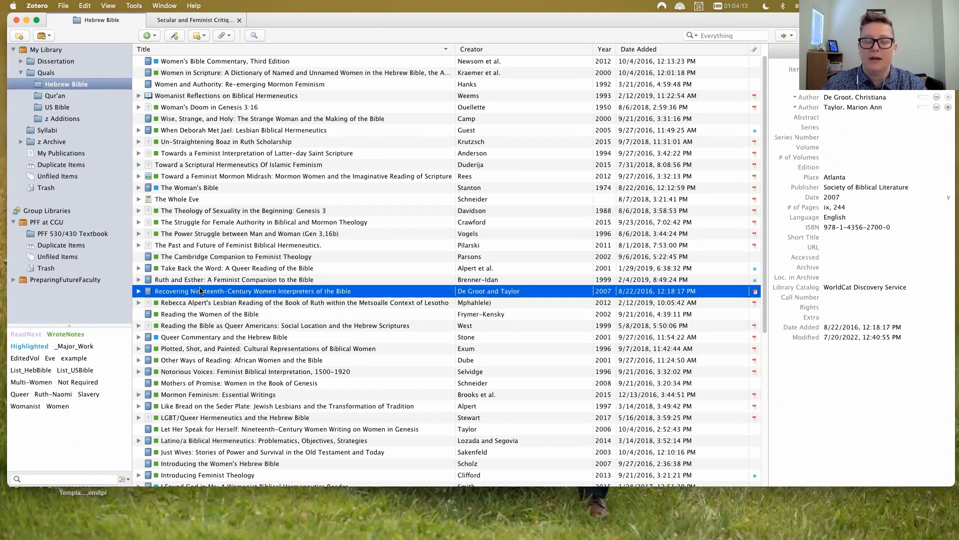
pyautogui.moveTo(177, 296)
pyautogui.mouseDown()
pyautogui.moveTo(175, 327)
pyautogui.moveTo(75, 380)
pyautogui.moveTo(45, 377)
pyautogui.moveTo(43, 362)
pyautogui.moveTo(27, 398)
pyautogui.moveTo(30, 368)
pyautogui.moveTo(60, 388)
pyautogui.moveTo(28, 391)
pyautogui.moveTo(162, 291)
pyautogui.mouseUp()
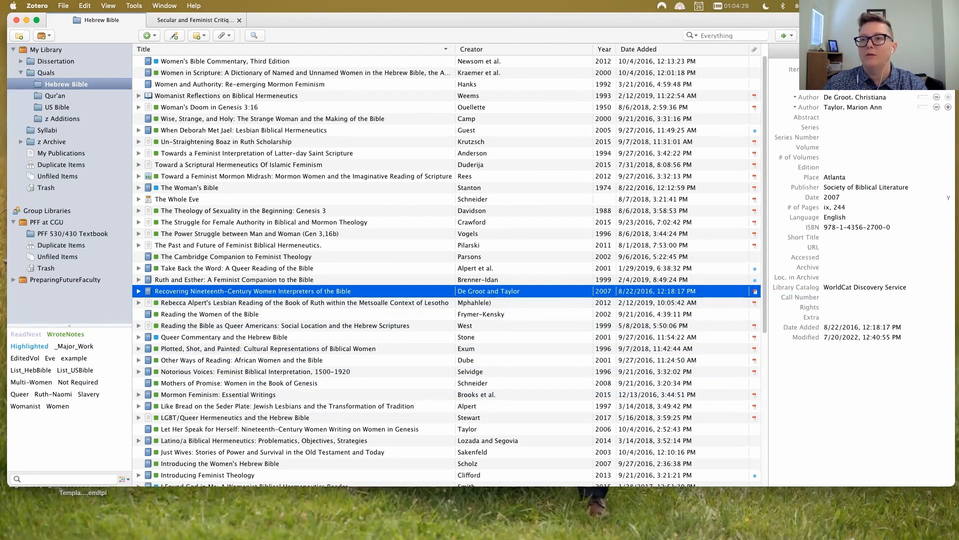
pyautogui.click(871, 51)
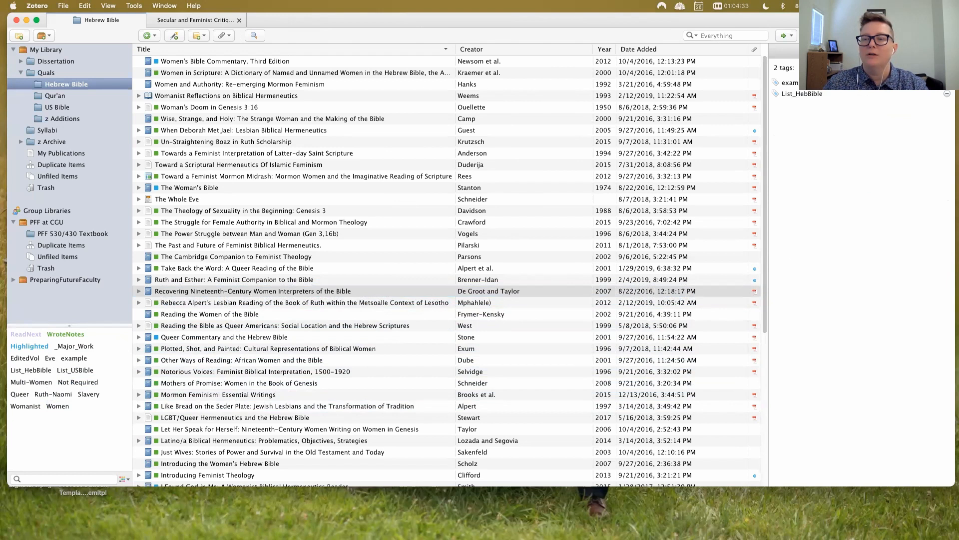
pyautogui.click(811, 68)
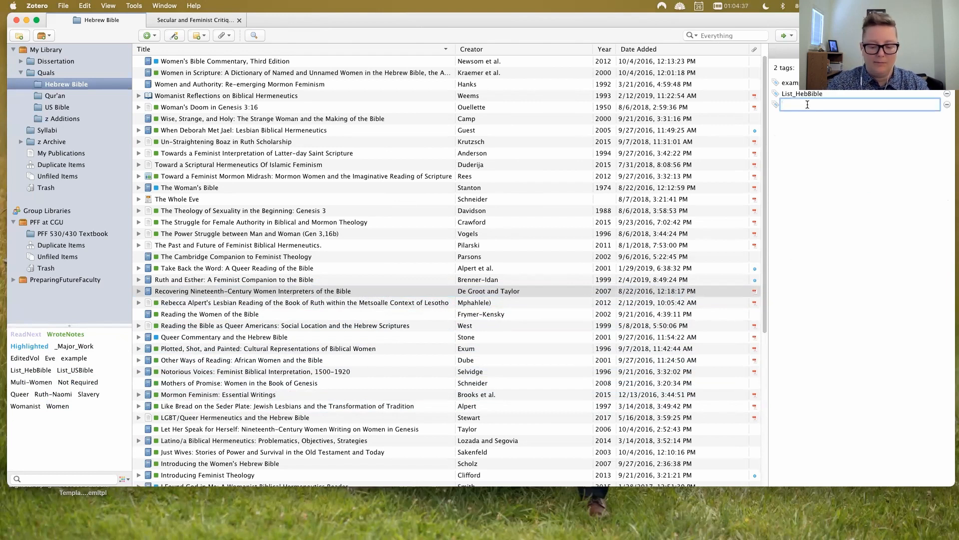
pyautogui.write('red')
pyautogui.press('Return')
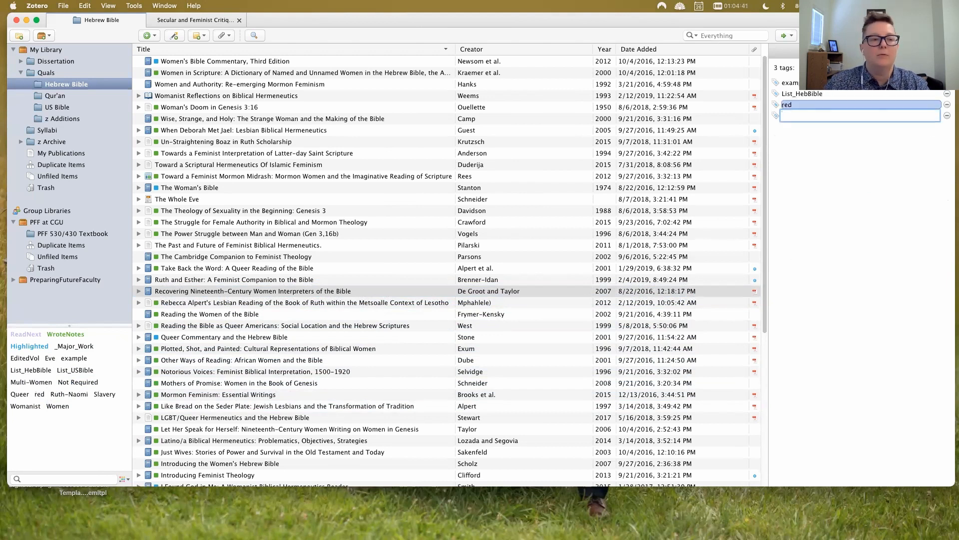
# Filter the Hebrew Bible collection by the red tag, and clear the filter.
pyautogui.click(43, 420)
pyautogui.click(39, 394)
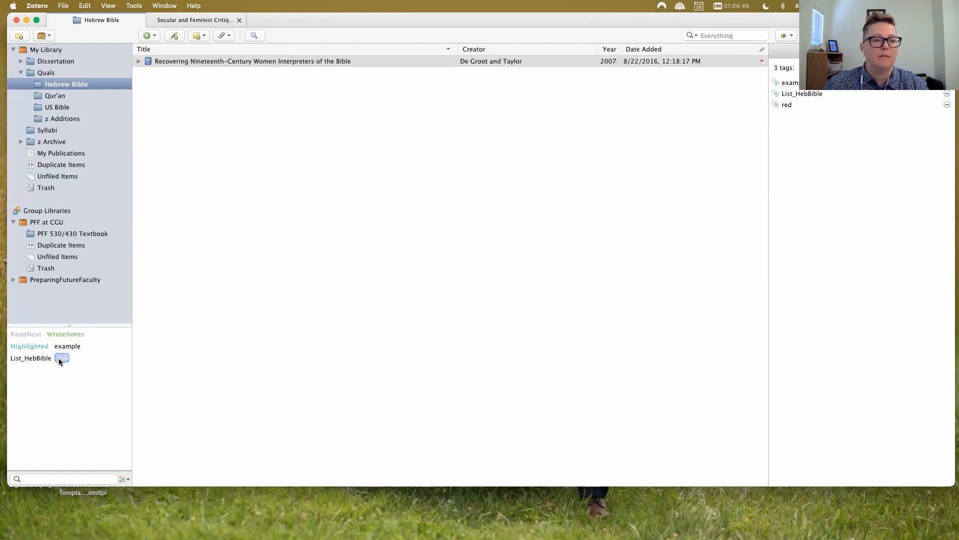
pyautogui.click(60, 358)
# Delete the red tag from all items and confirm the deletion.
pyautogui.rightClick(41, 396)
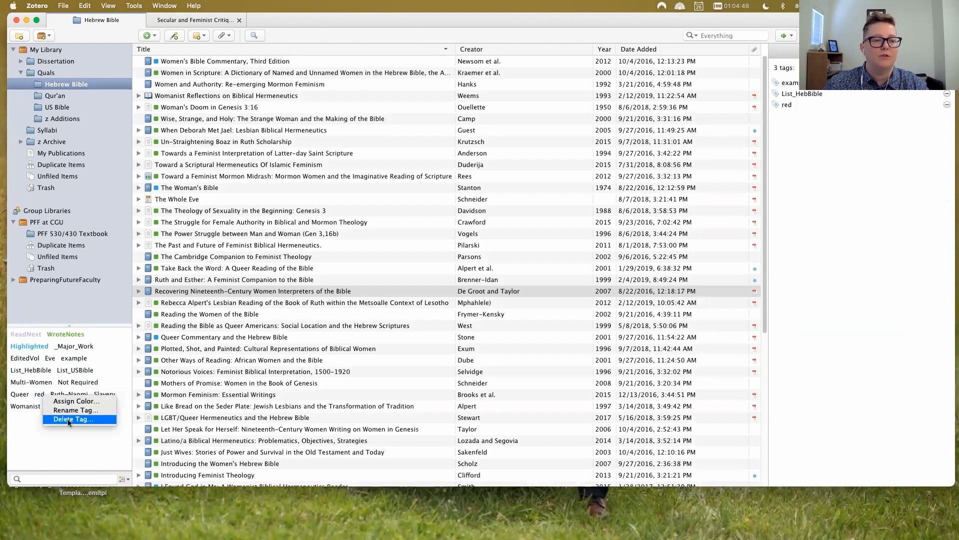
pyautogui.click(68, 418)
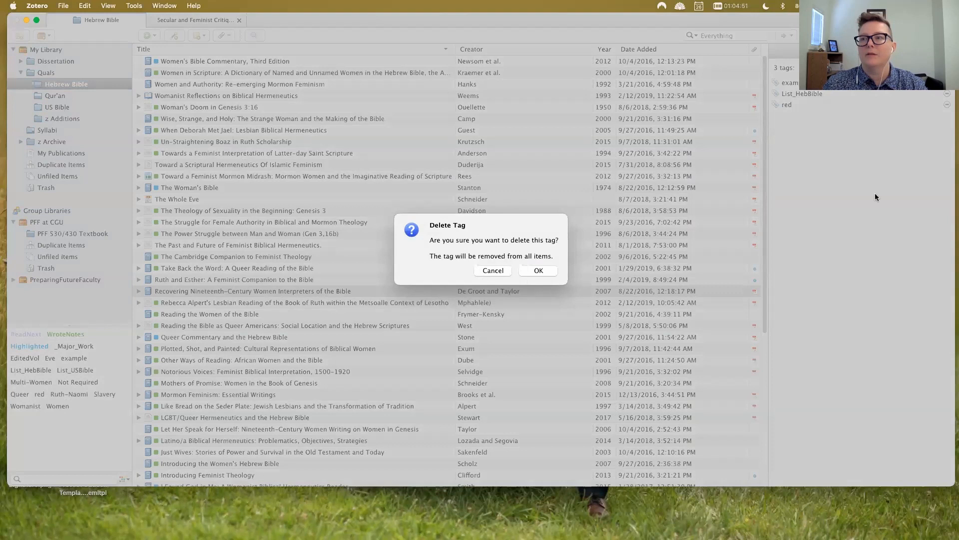
pyautogui.press('Return')
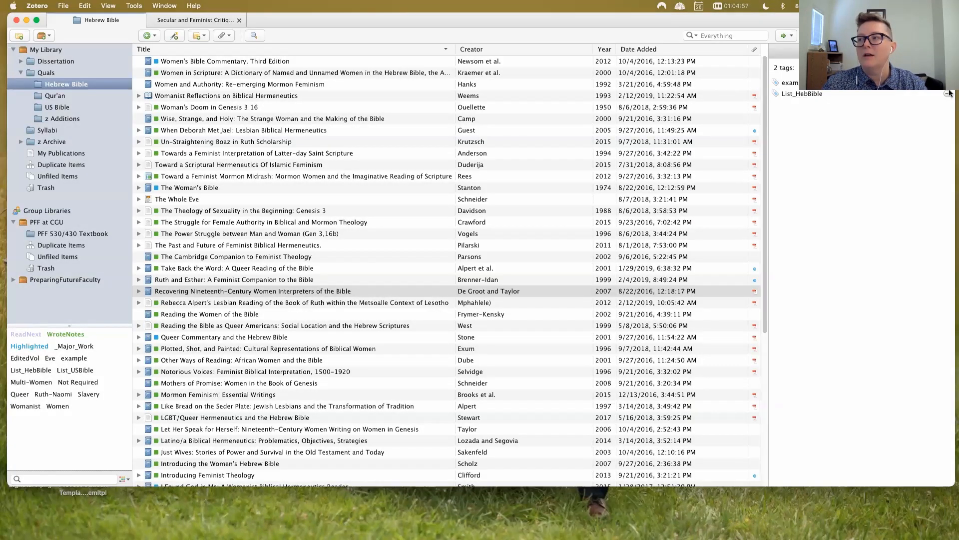
# Return to the bibliographic details of the item "Recovering Nineteenth-Century Women Interpreters of the Bible".
pyautogui.click(930, 89)
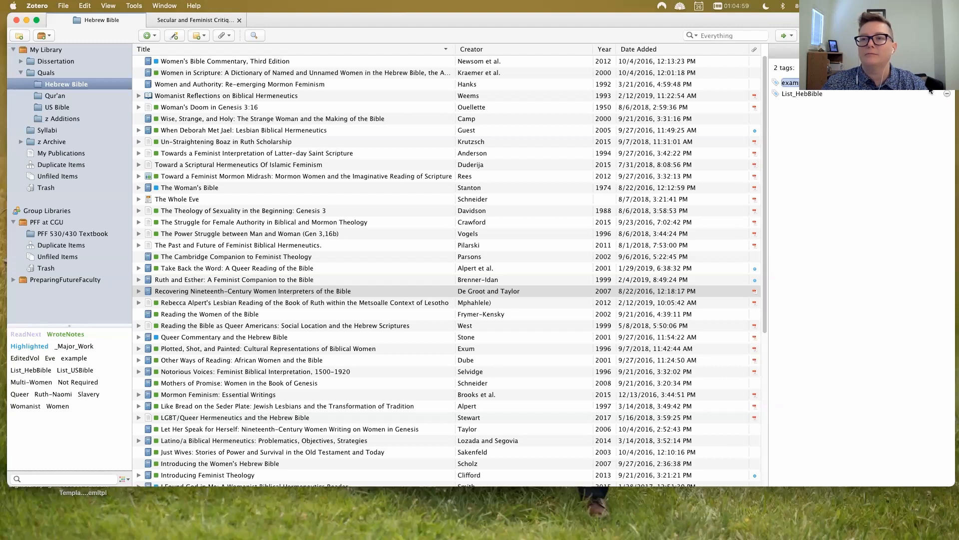
pyautogui.click(823, 51)
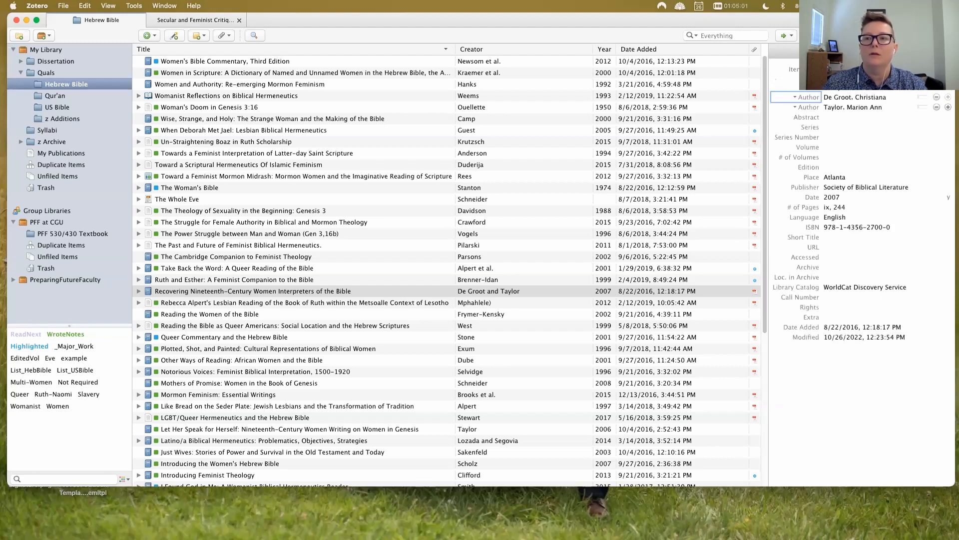
pyautogui.click(88, 437)
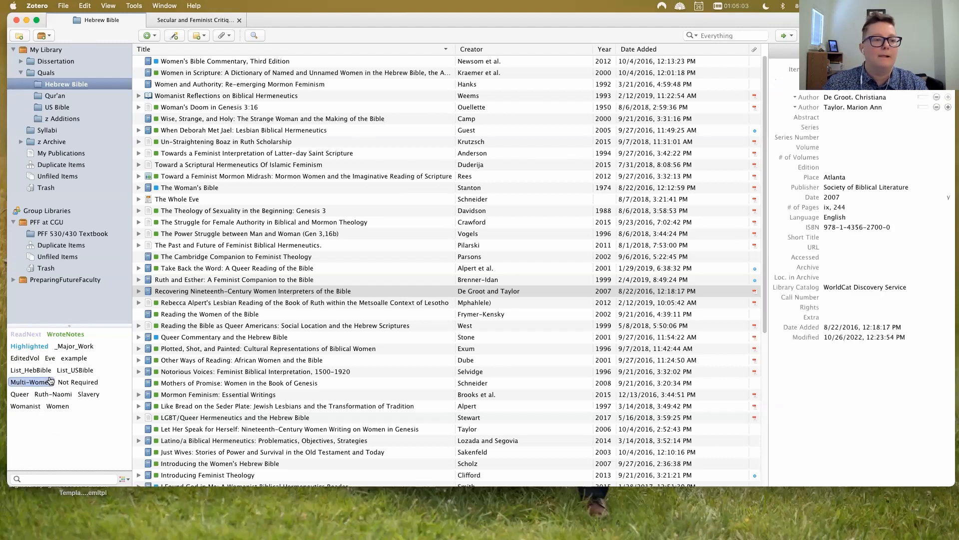
# Set the tag selector to display all tags in this library.
pyautogui.click(121, 481)
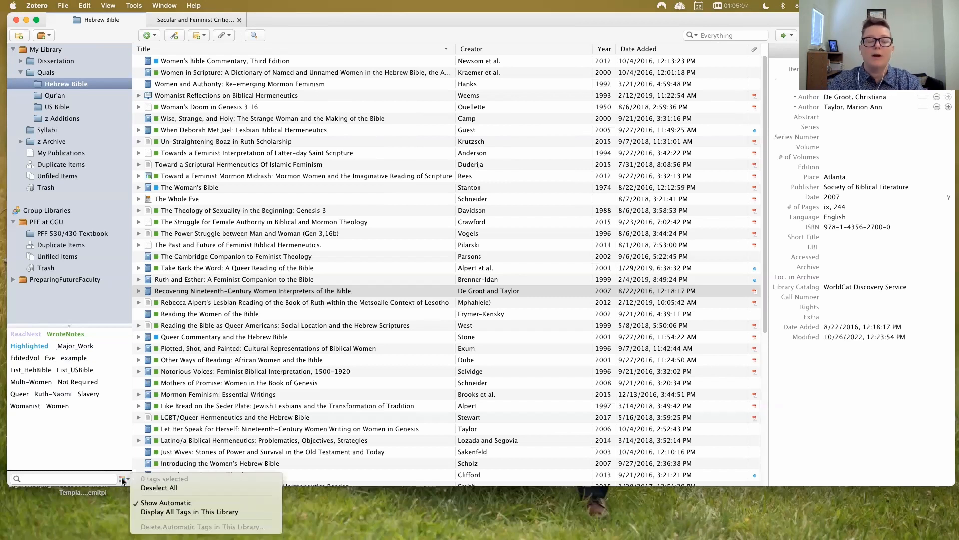
pyautogui.click(101, 444)
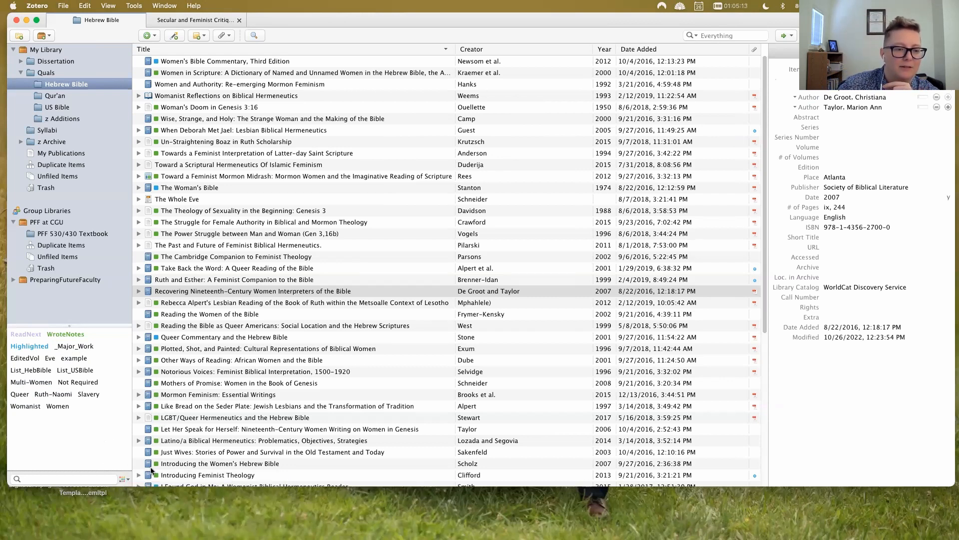
pyautogui.click(124, 480)
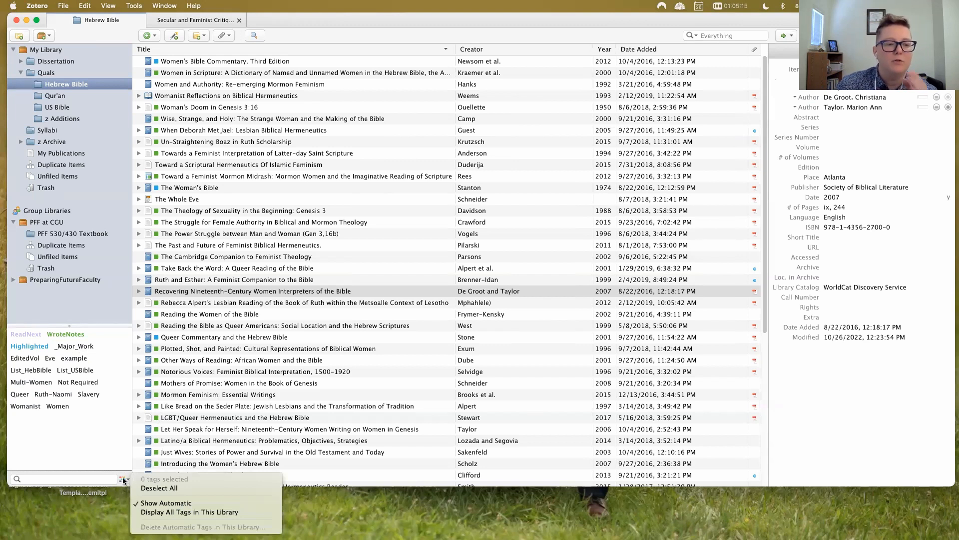
pyautogui.click(157, 513)
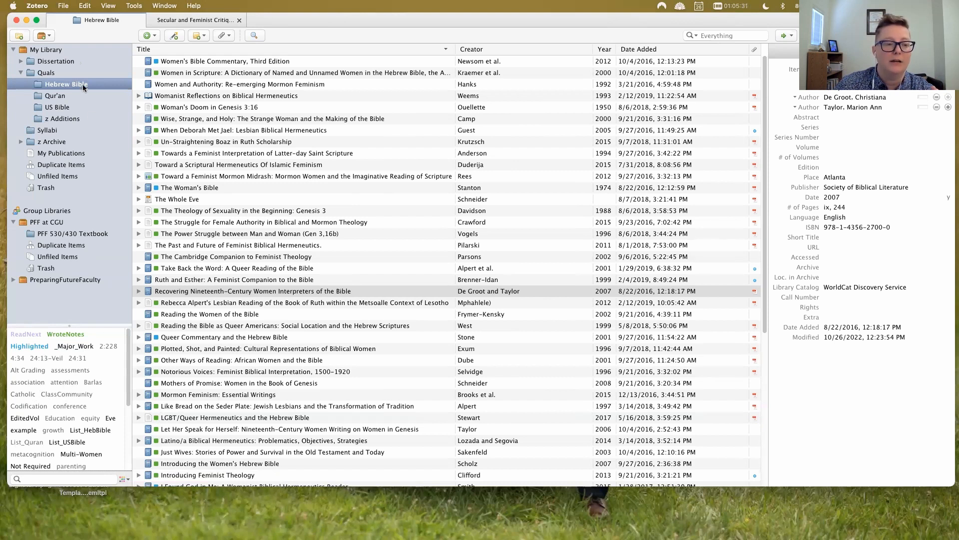
# Compare the tag lists of My Library and the group libraries PFF at CGU and PreparingFutureFaculty, ending in My Library.
pyautogui.click(59, 50)
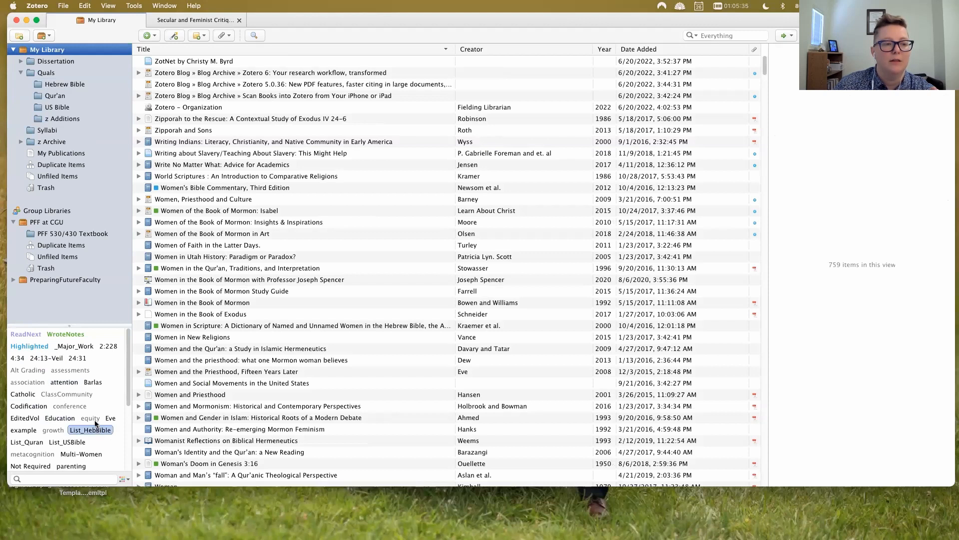
pyautogui.scroll(-5, 75, 410)
pyautogui.scroll(5, 48, 397)
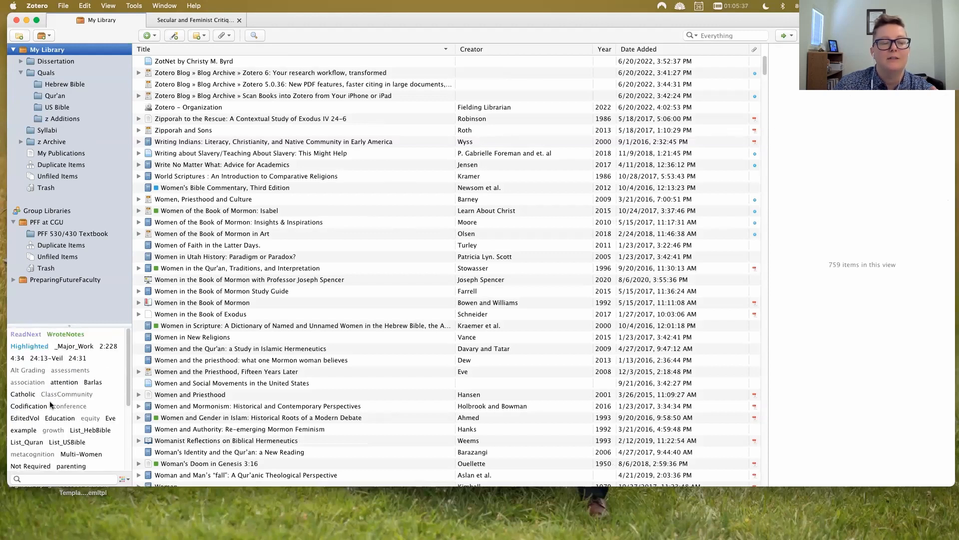
pyautogui.click(52, 222)
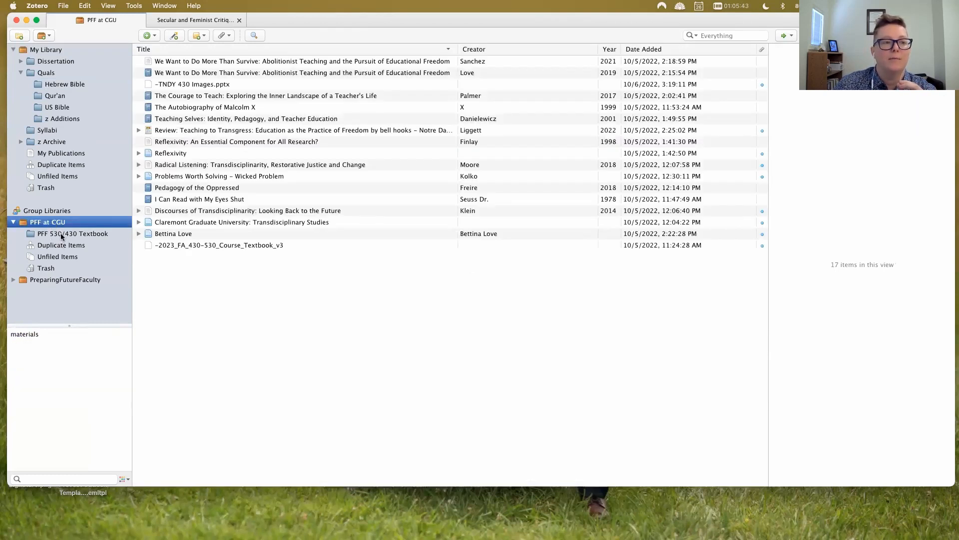
pyautogui.click(13, 279)
pyautogui.click(68, 282)
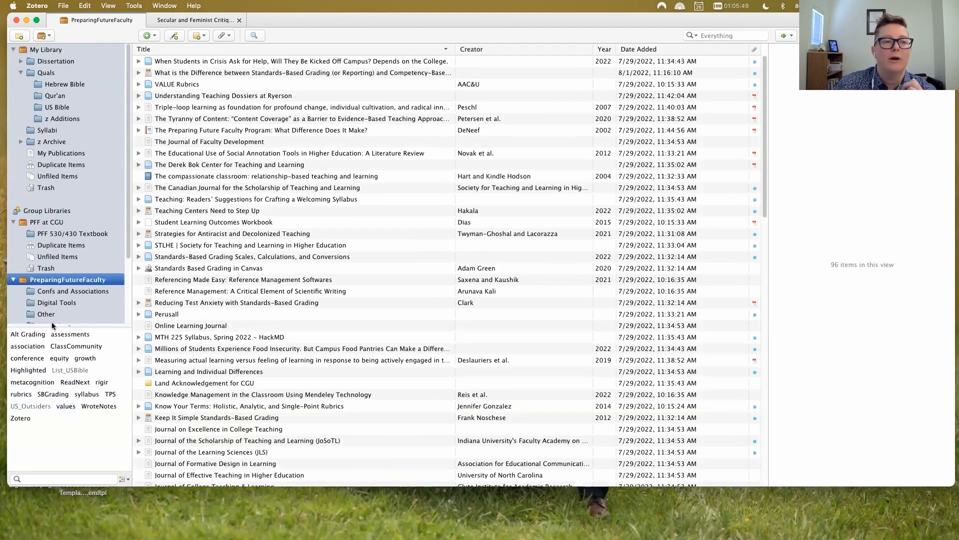
pyautogui.click(56, 50)
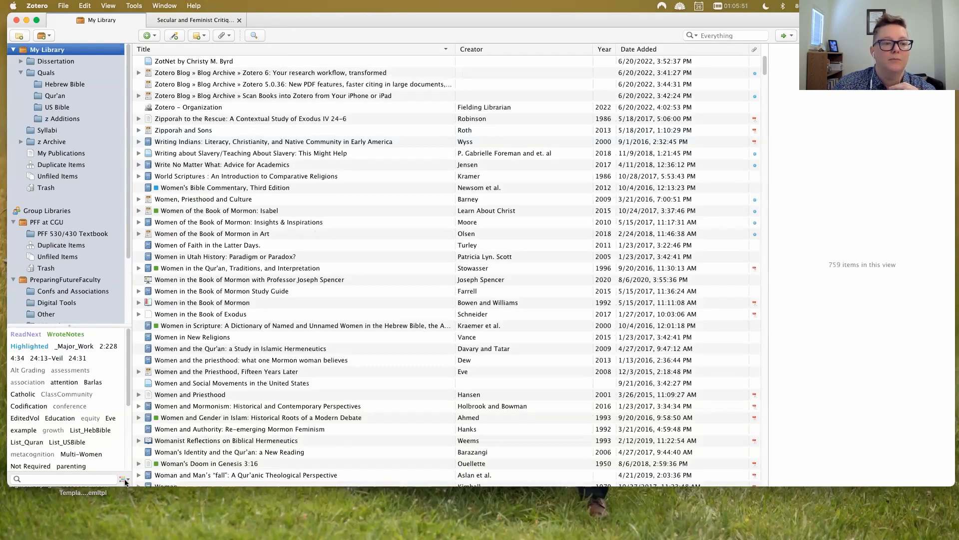
# Turn off the display of all library tags and open the Hebrew Bible collection.
pyautogui.click(125, 480)
pyautogui.click(144, 510)
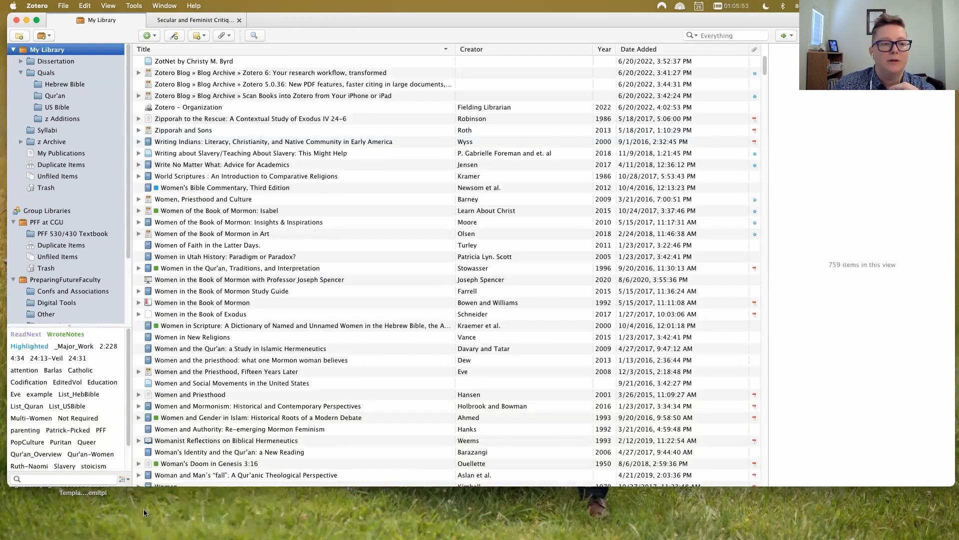
pyautogui.click(65, 85)
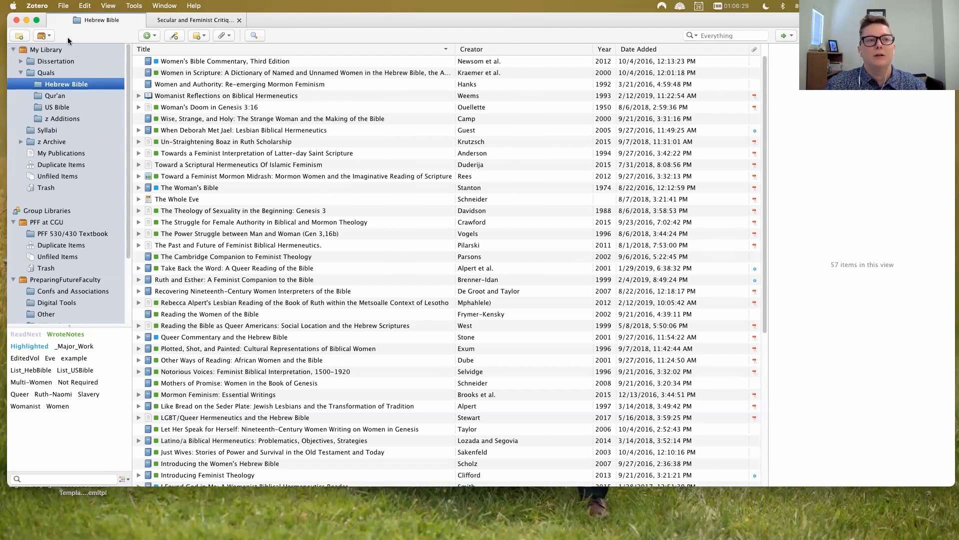
# Enable automatic tagging of items with keywords and subject headings in the general preferences, and close them.
pyautogui.click(44, 9)
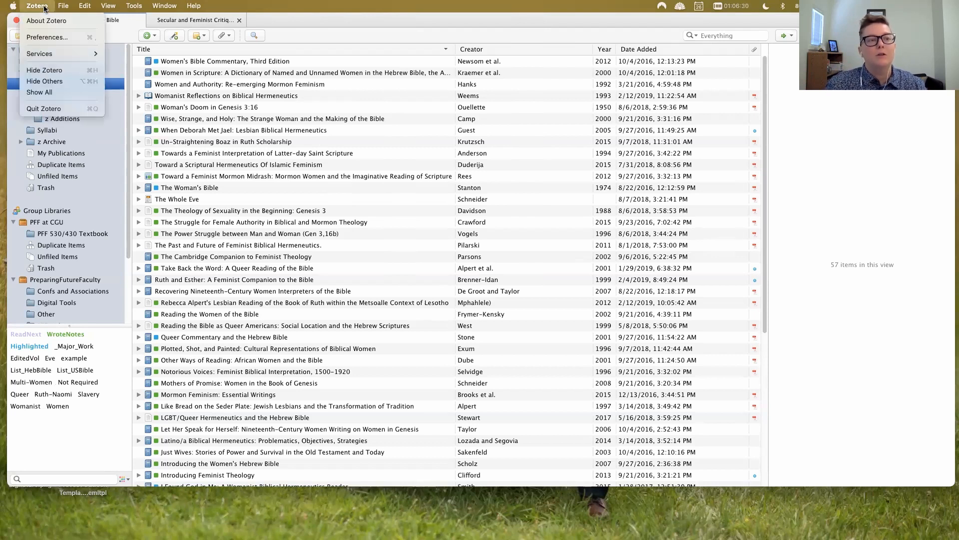
pyautogui.click(44, 37)
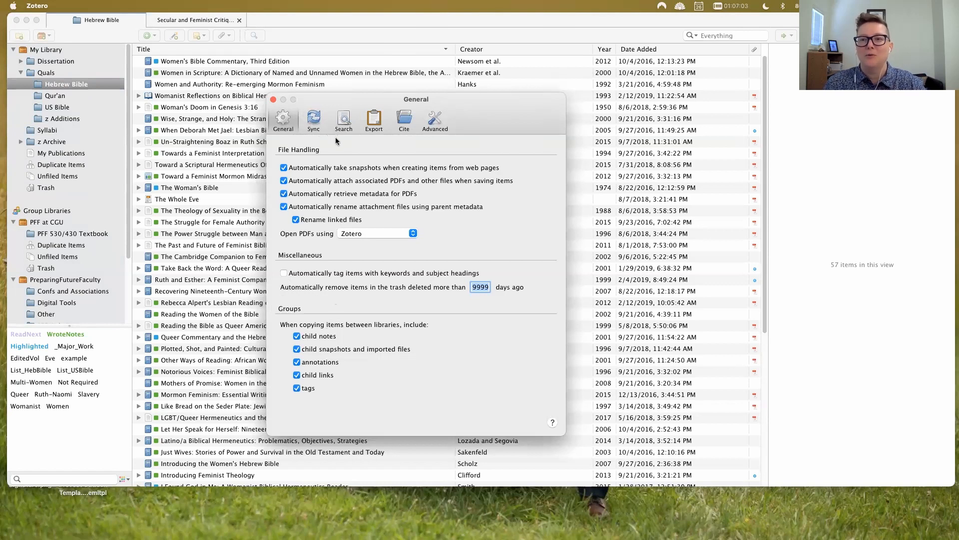
pyautogui.click(283, 273)
pyautogui.click(274, 101)
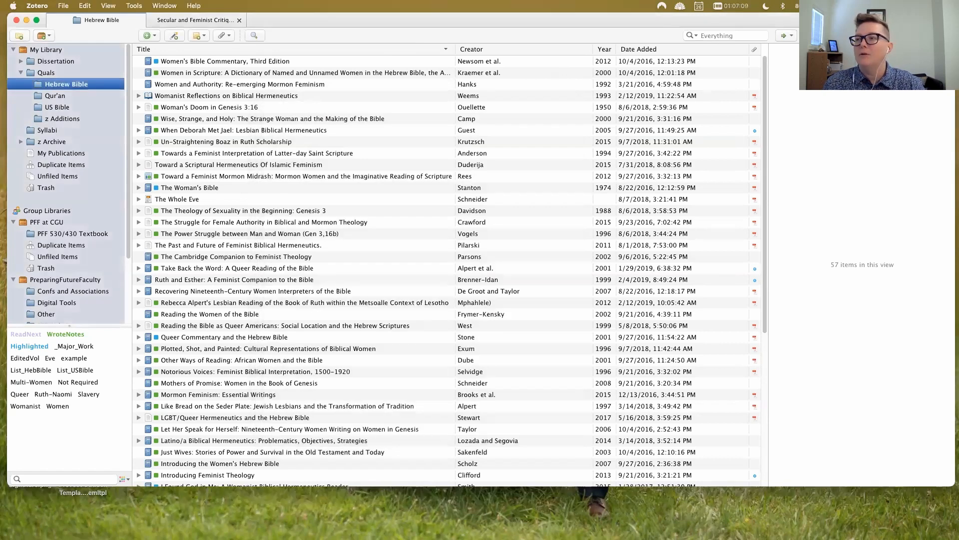
# Switch to Firefox and save the Wikipedia article "Halloween" to the Hebrew Bible collection with the Zotero connector.
pyautogui.moveTo(305, 532)
pyautogui.click(340, 524)
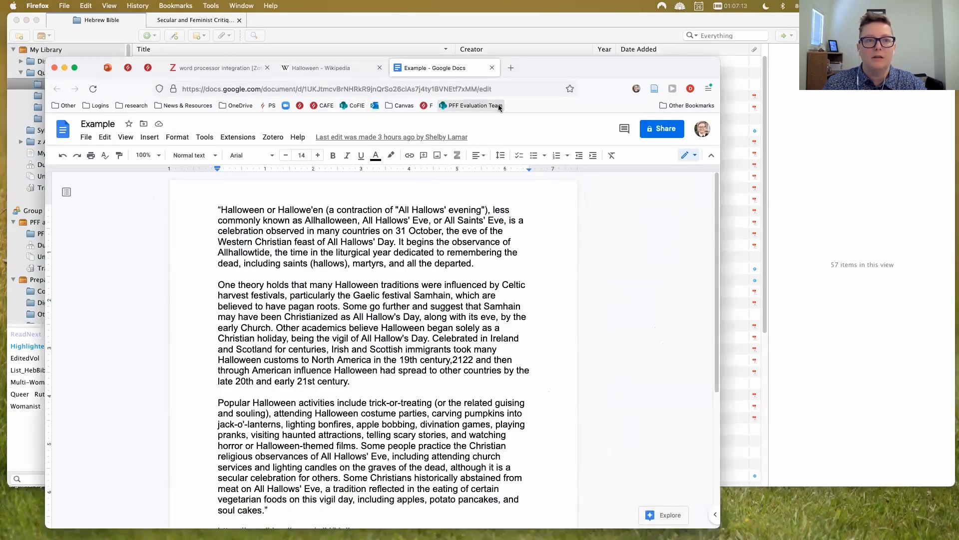
pyautogui.click(307, 74)
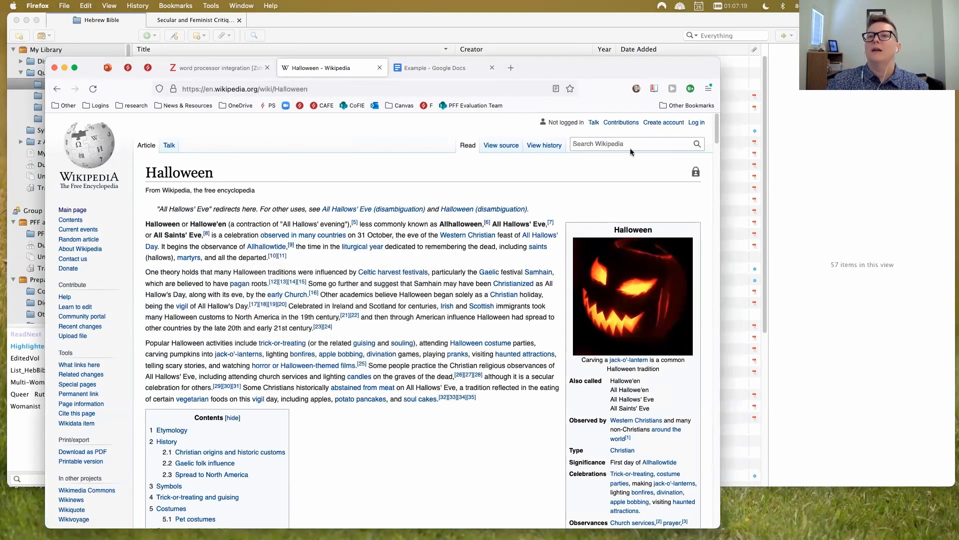
pyautogui.click(653, 90)
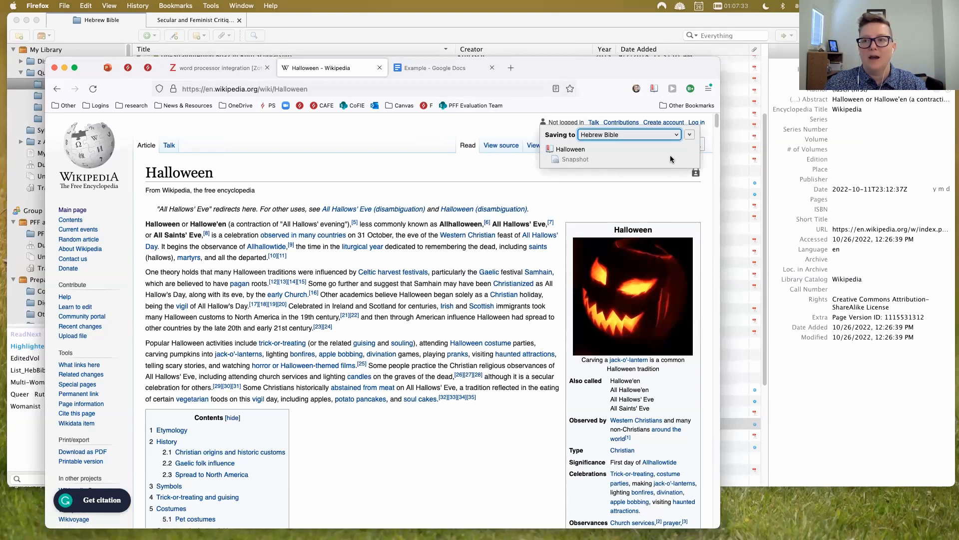
# Switch to Zotero and check the tags of the saved Halloween item, ending on its bibliographic details.
pyautogui.click(768, 75)
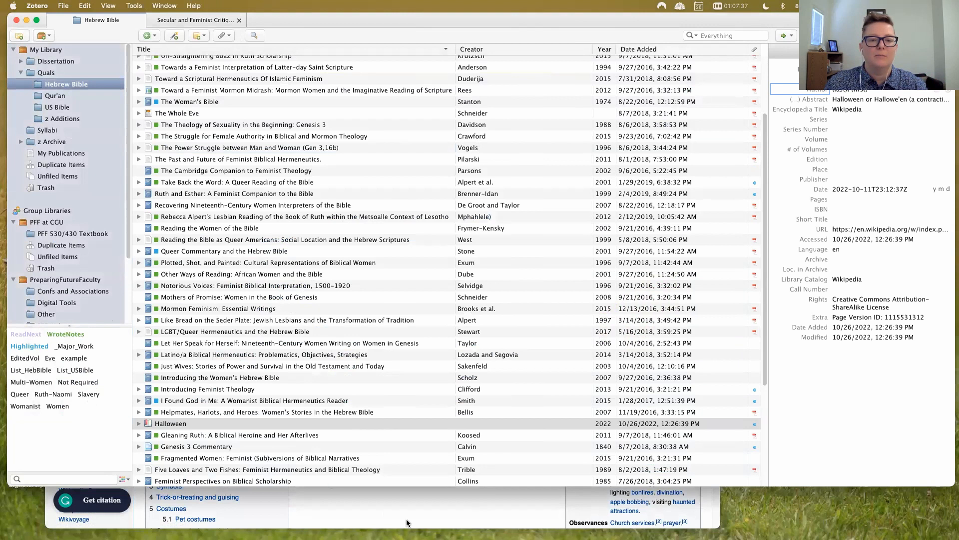
pyautogui.click(871, 51)
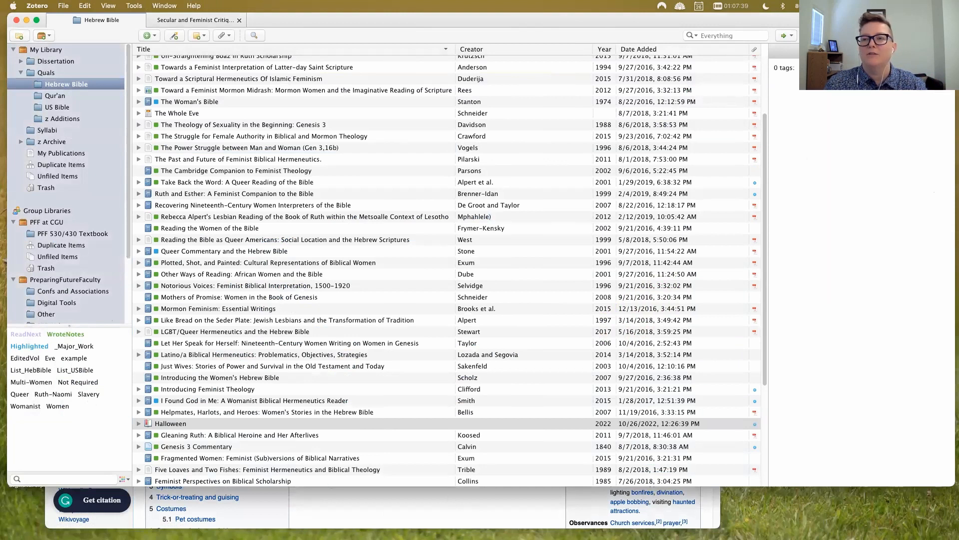
pyautogui.click(814, 51)
# Back in Firefox, open the "Geography of Halloween" article, save it to the Hebrew Bible collection and expand the connector's save options.
pyautogui.click(387, 513)
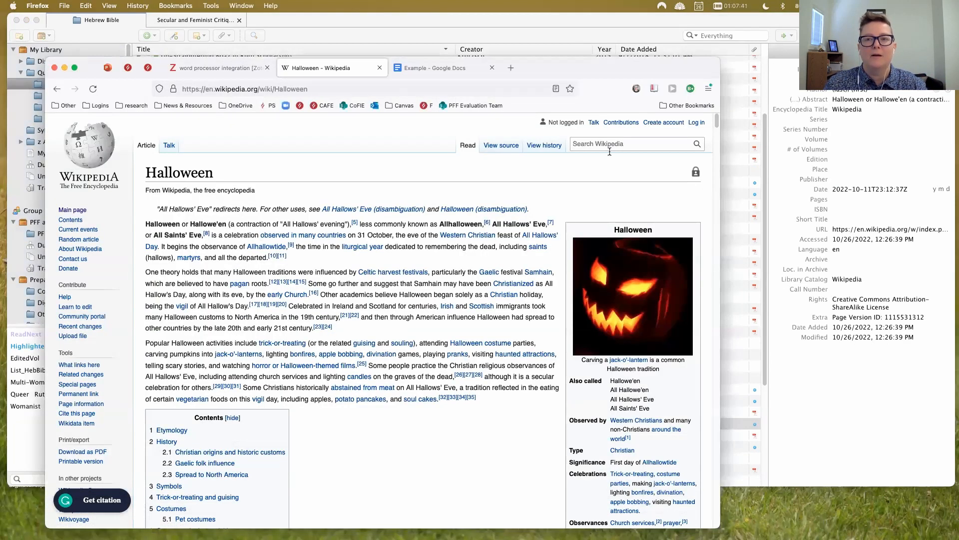
pyautogui.click(298, 235)
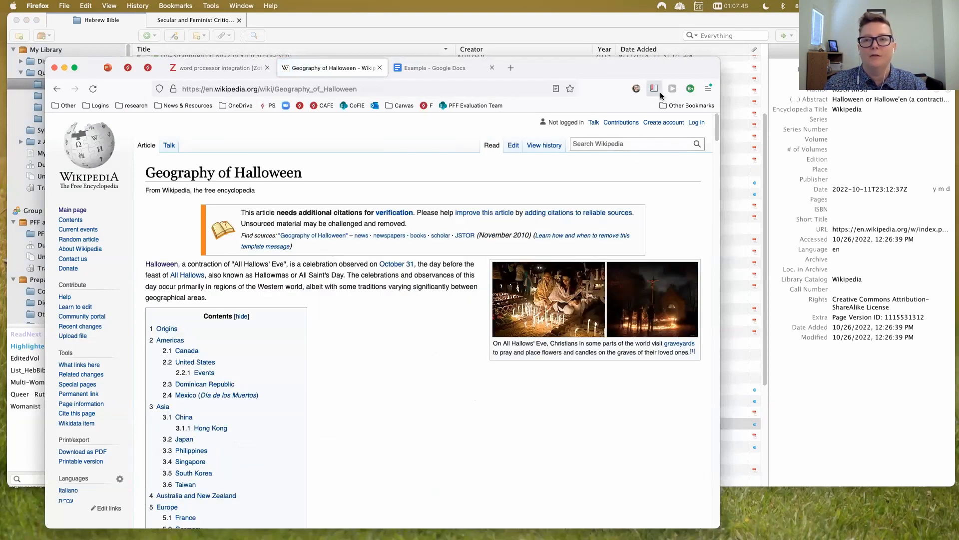
pyautogui.click(654, 89)
pyautogui.click(689, 135)
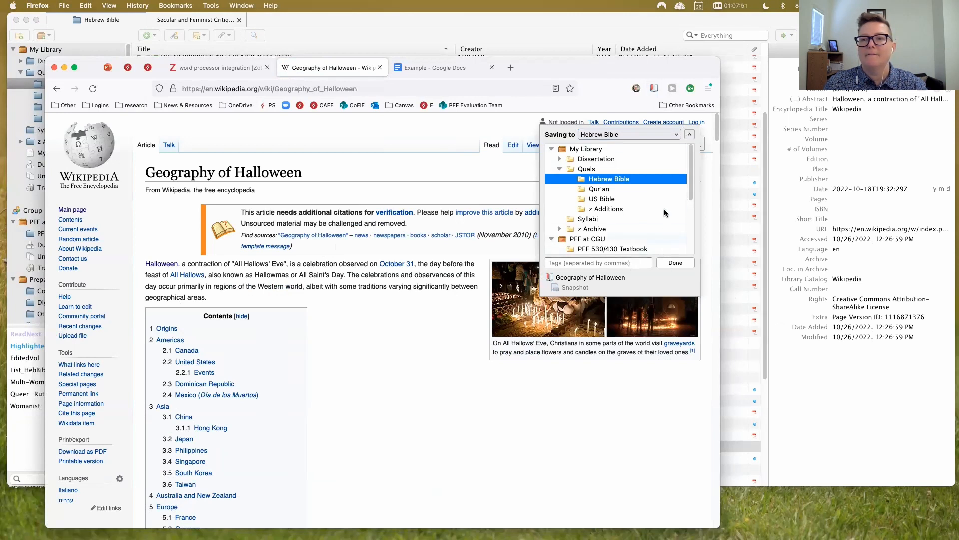
# In Zotero, check the tags of the Geography of Halloween item and review the automatic tagging preference without changing it.
pyautogui.click(875, 51)
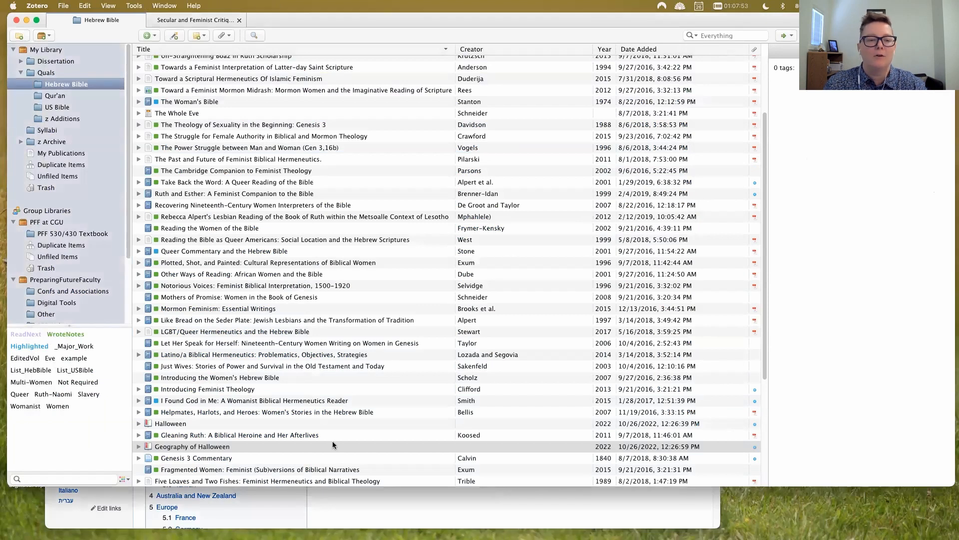
pyautogui.click(37, 6)
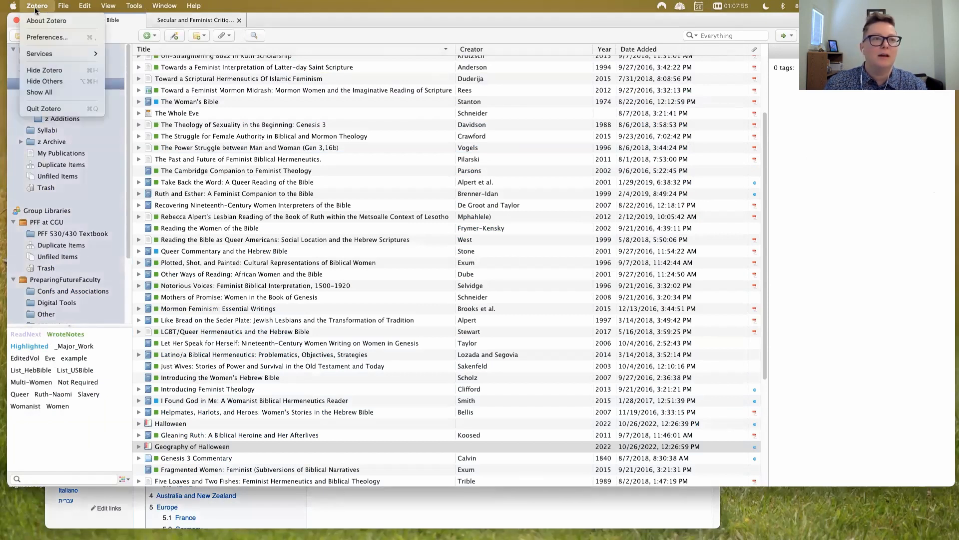
pyautogui.click(50, 38)
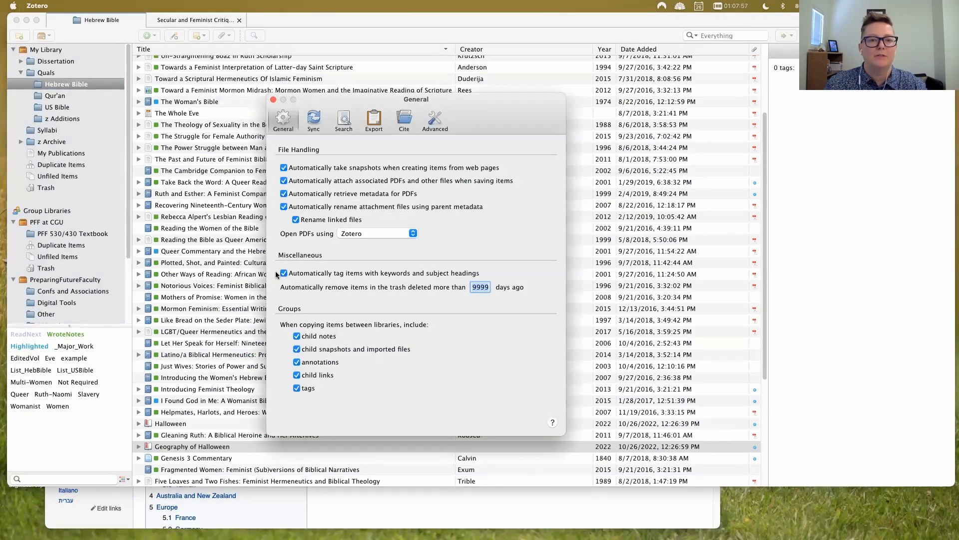
pyautogui.press('super+w')
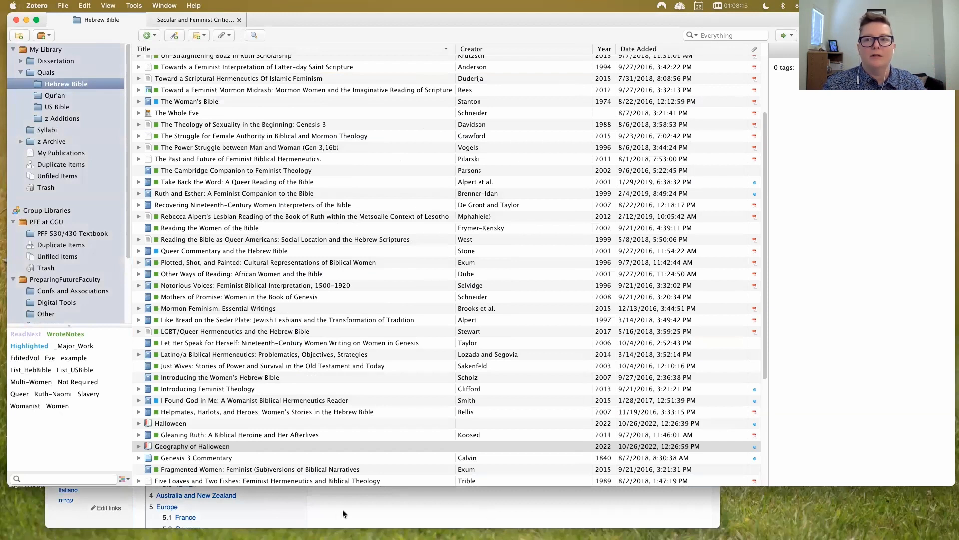
# Review the removal and trash actions for the Geography of Halloween item, view the Trash, and return to the Hebrew Bible collection.
pyautogui.rightClick(272, 448)
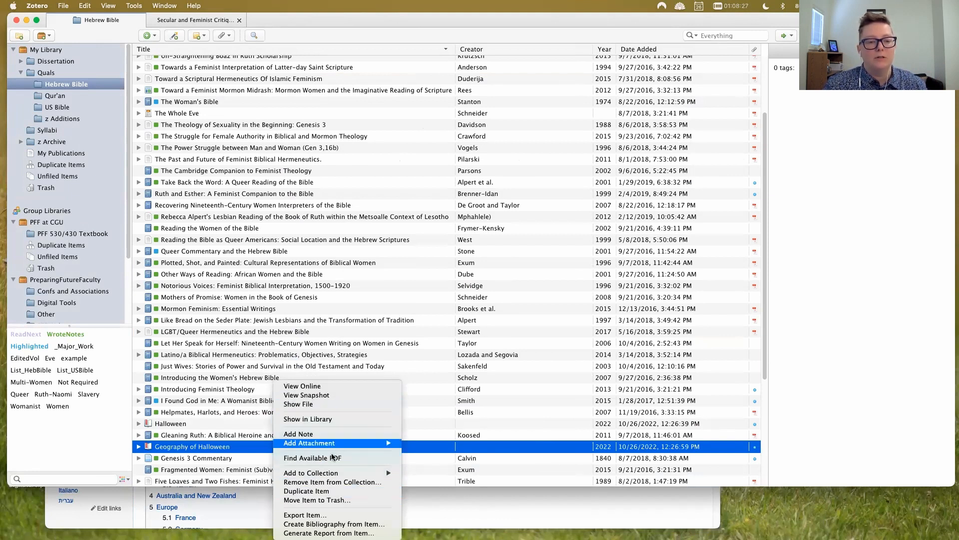
pyautogui.moveTo(330, 475)
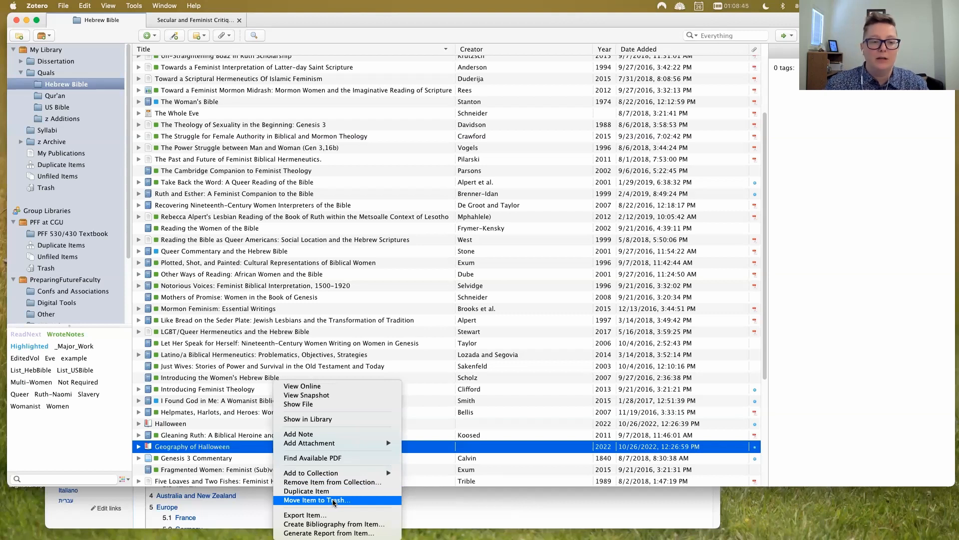
pyautogui.click(334, 500)
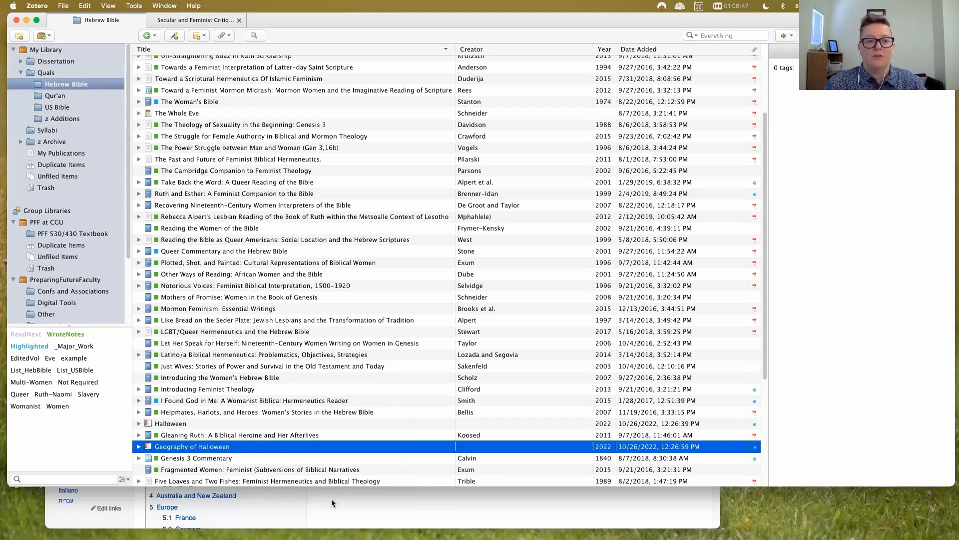
pyautogui.click(45, 189)
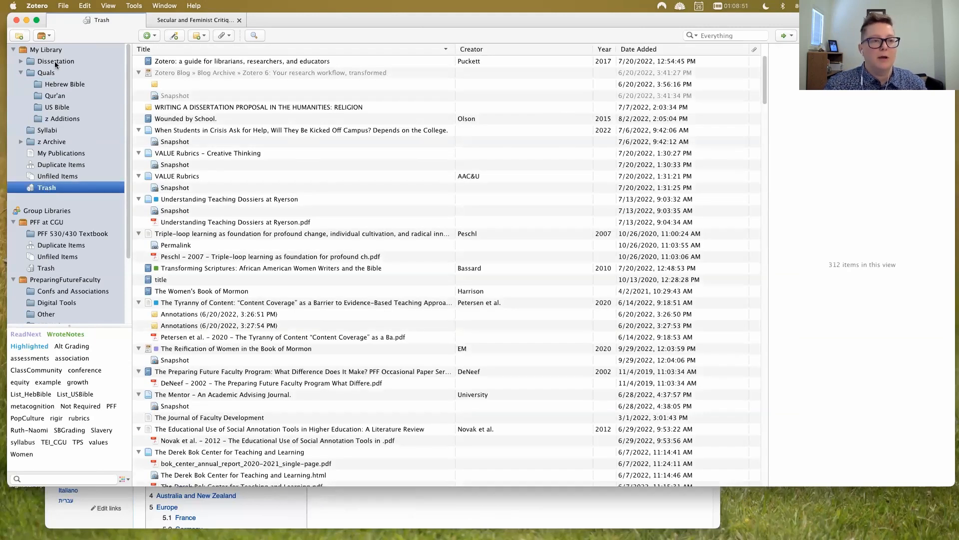
pyautogui.click(55, 84)
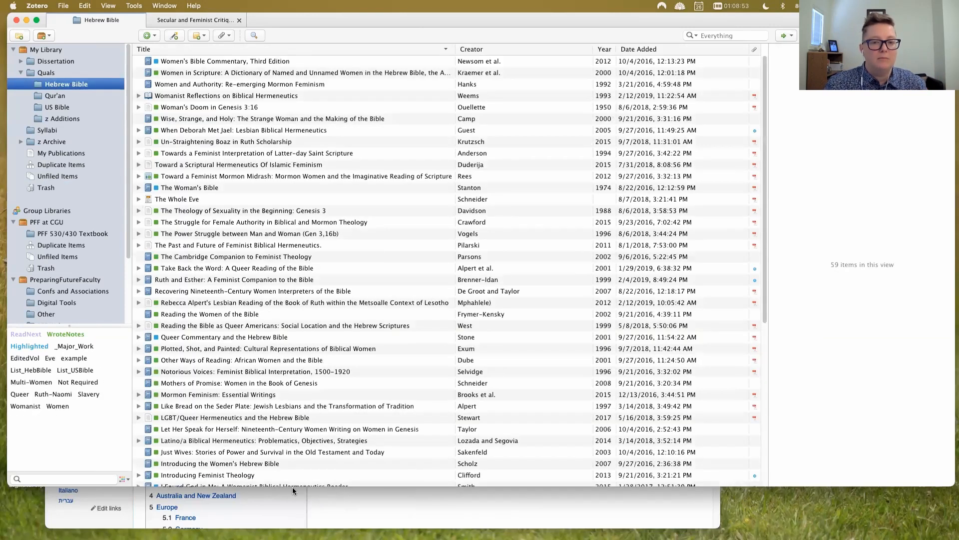
# Switch to Firefox, dismiss the connector's save options, and save the linked October 31 article to the Hebrew Bible collection.
pyautogui.click(355, 502)
pyautogui.click(654, 90)
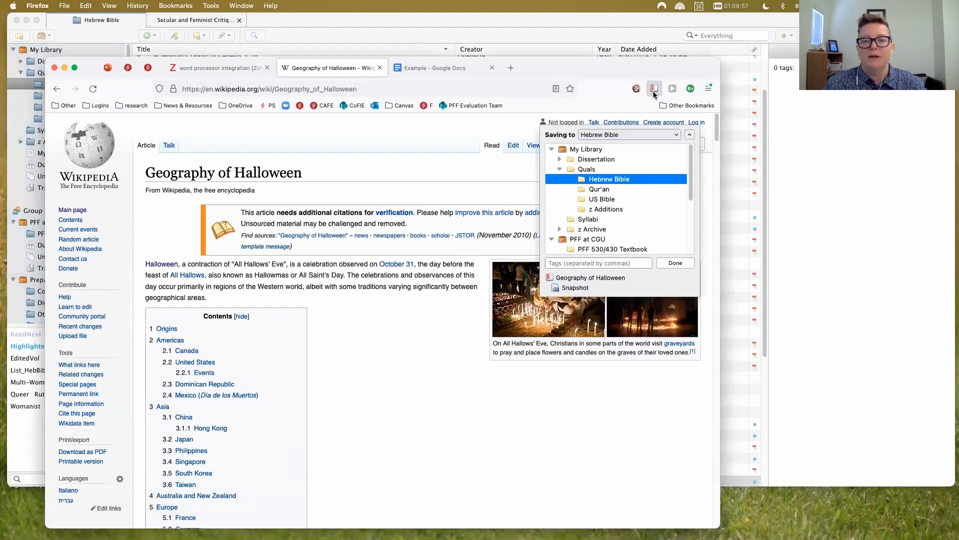
pyautogui.click(669, 262)
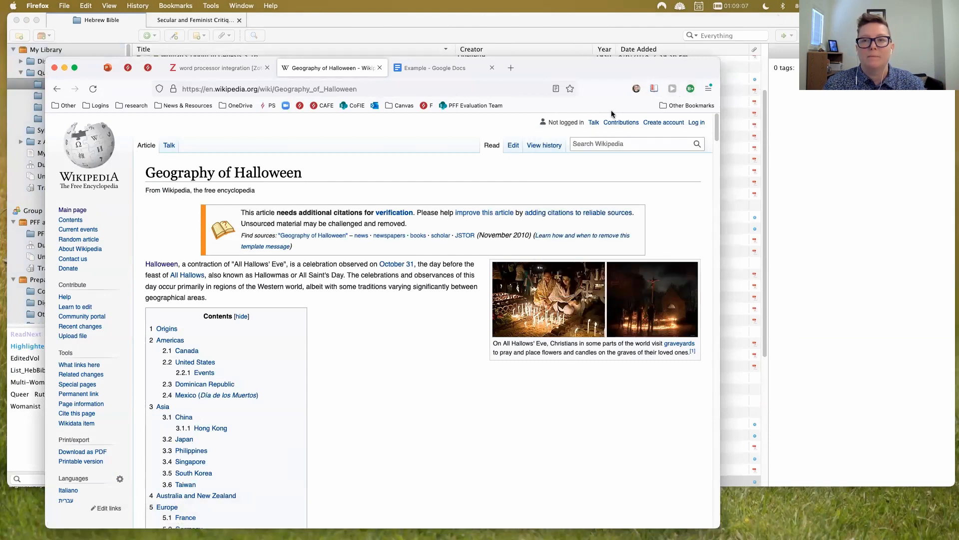
pyautogui.click(396, 264)
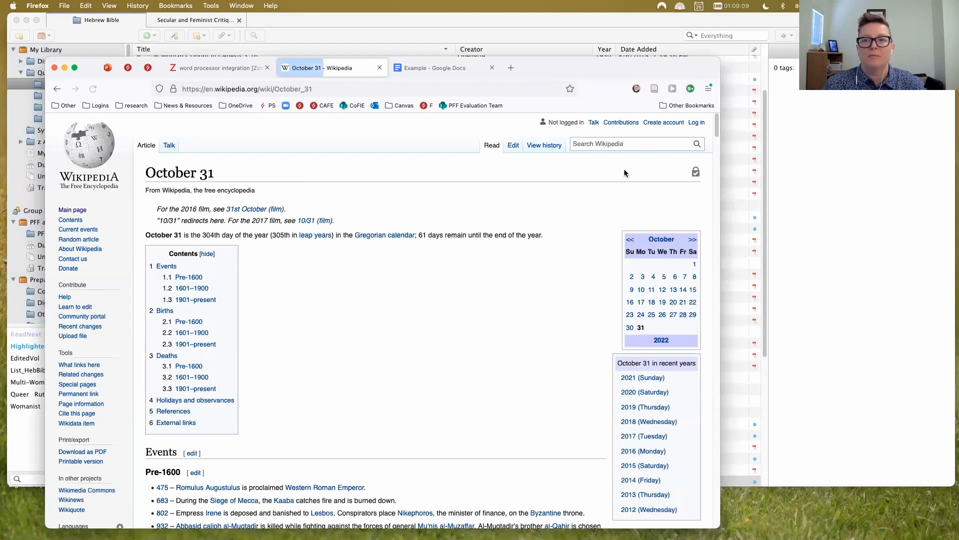
pyautogui.click(654, 89)
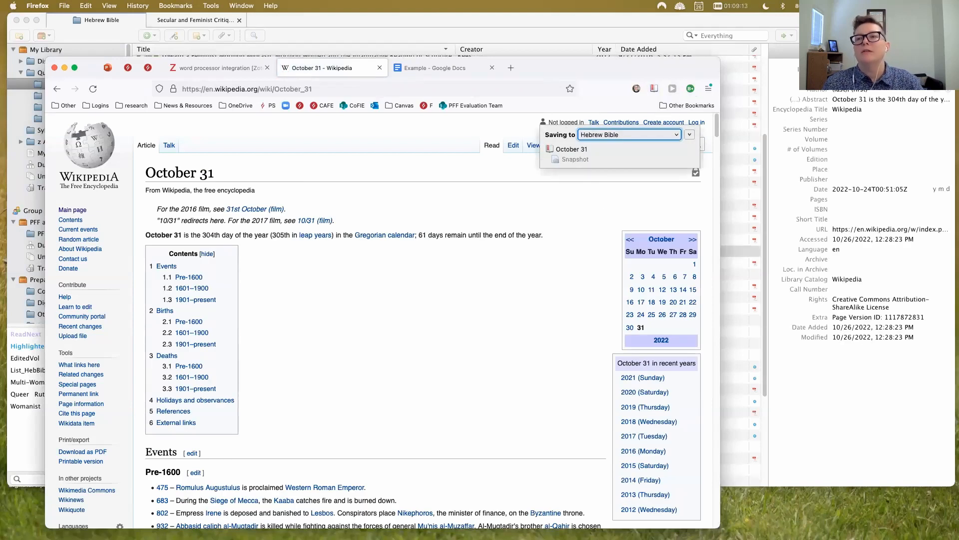
# Switch to Zotero and move the October 31 item from the Hebrew Bible collection to the Trash.
pyautogui.click(824, 65)
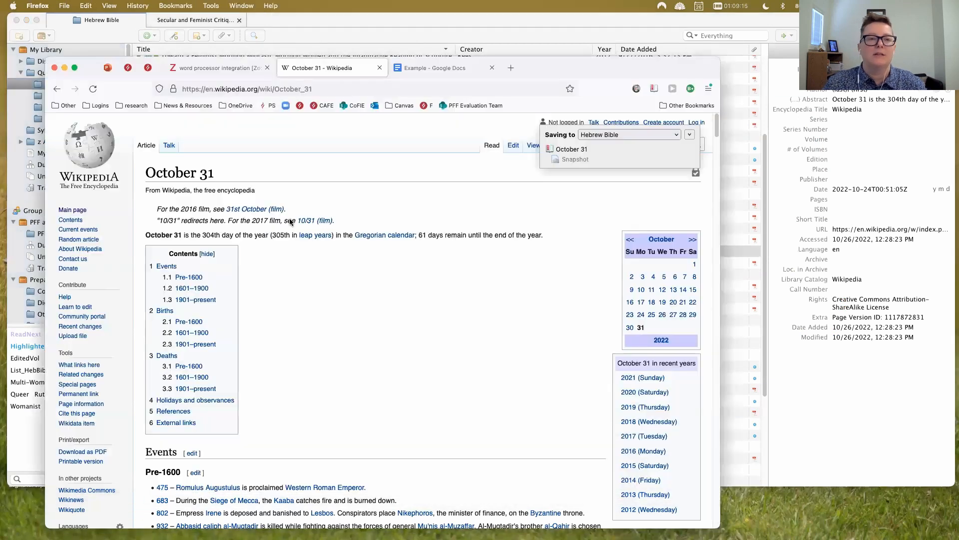
pyautogui.click(584, 505)
pyautogui.click(843, 446)
pyautogui.rightClick(173, 250)
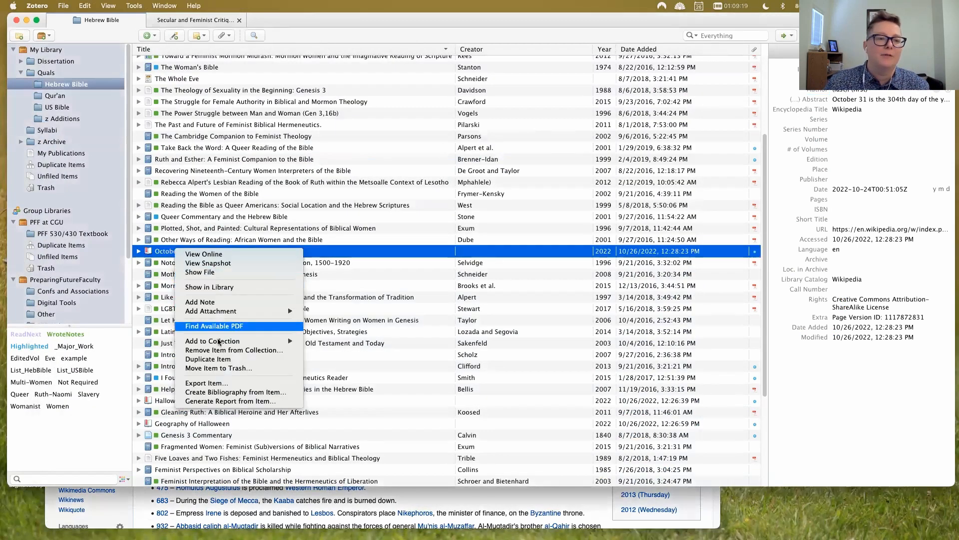
pyautogui.click(256, 369)
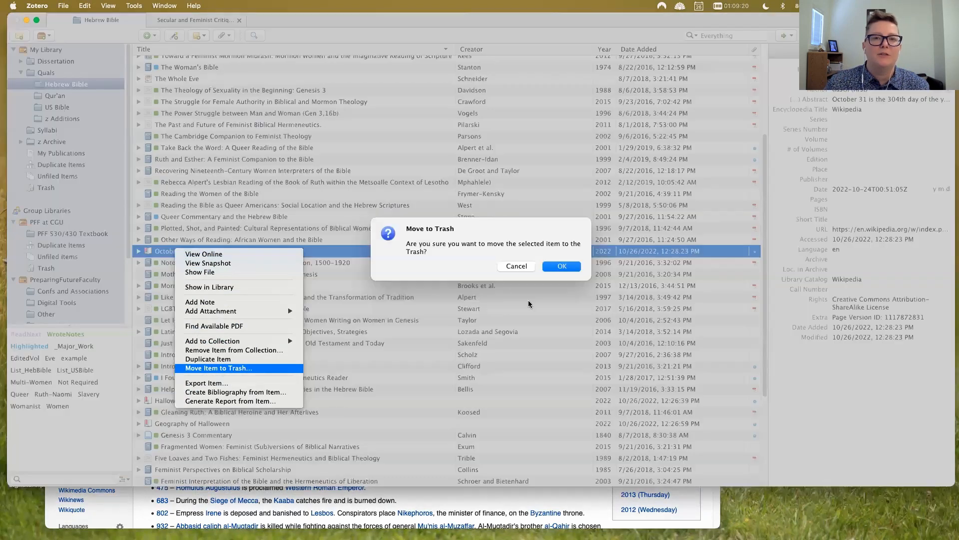
pyautogui.click(555, 266)
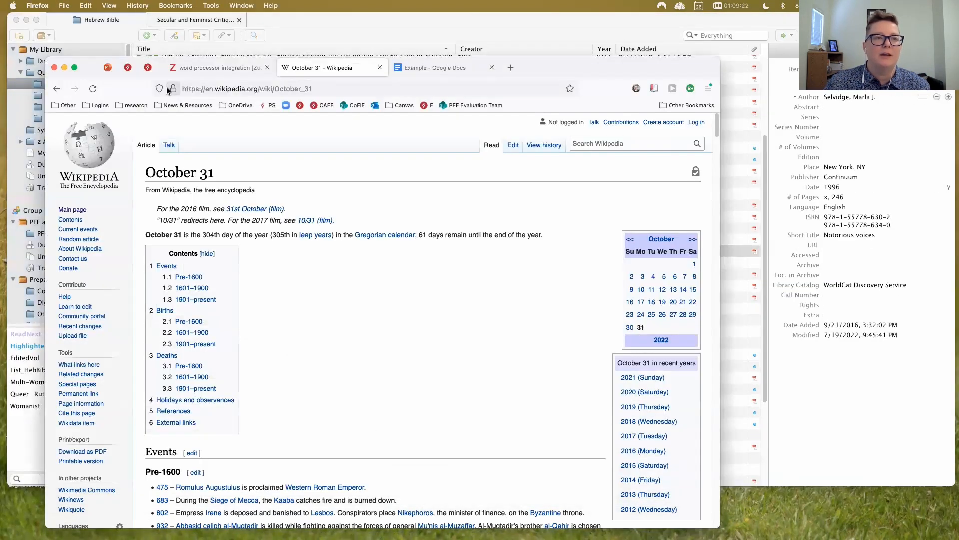
# In a new Firefox tab, open the bookmarked library catalog's advanced search and search the keyword "halloween".
pyautogui.click(511, 67)
pyautogui.click(146, 110)
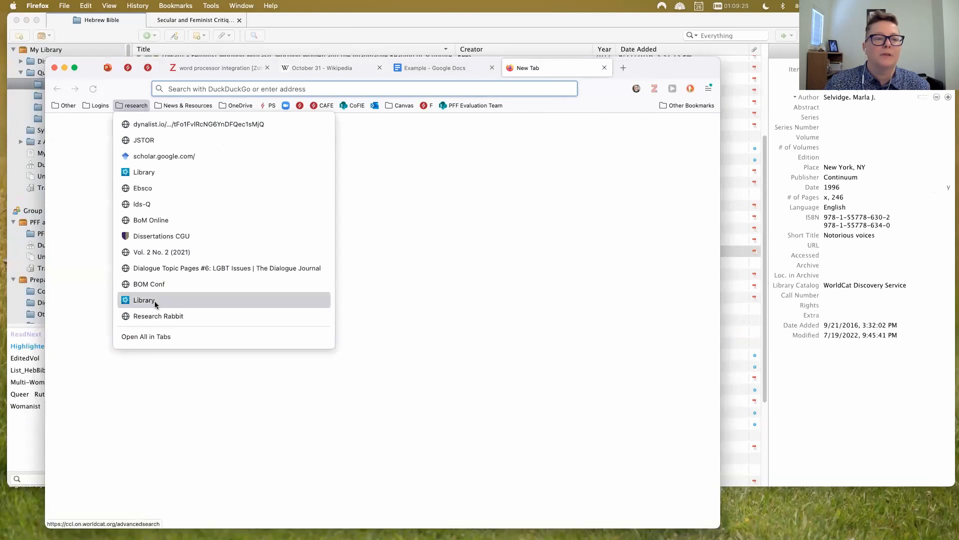
pyautogui.click(166, 300)
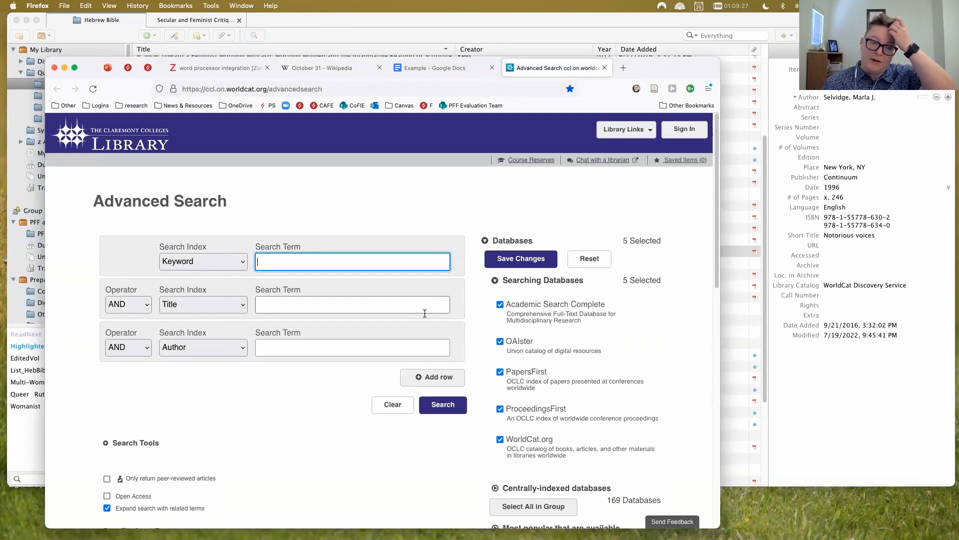
pyautogui.write('ha')
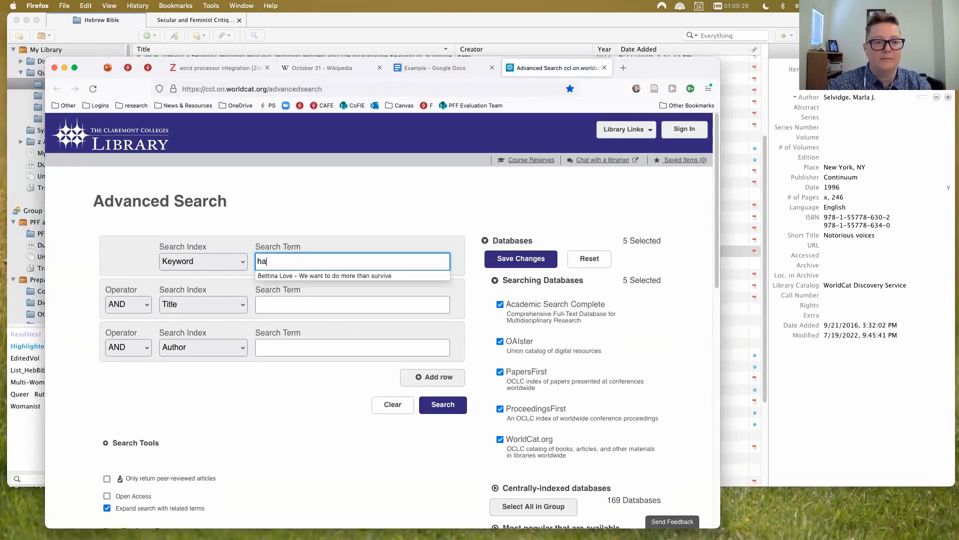
pyautogui.write('llloween')
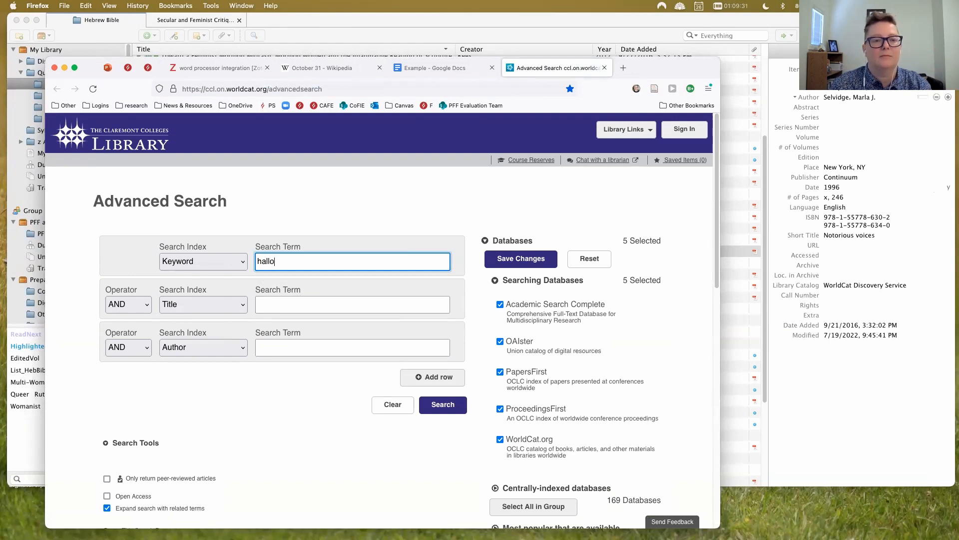
pyautogui.press('Return')
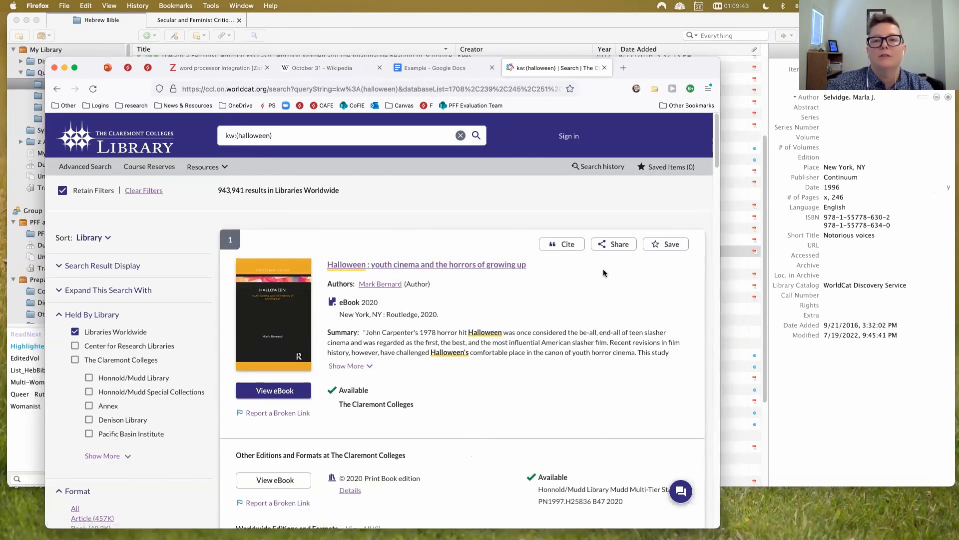
# Save only "Halloween : youth cinema and the horrors of growing up" from the search results to Zotero with the connector.
pyautogui.click(654, 91)
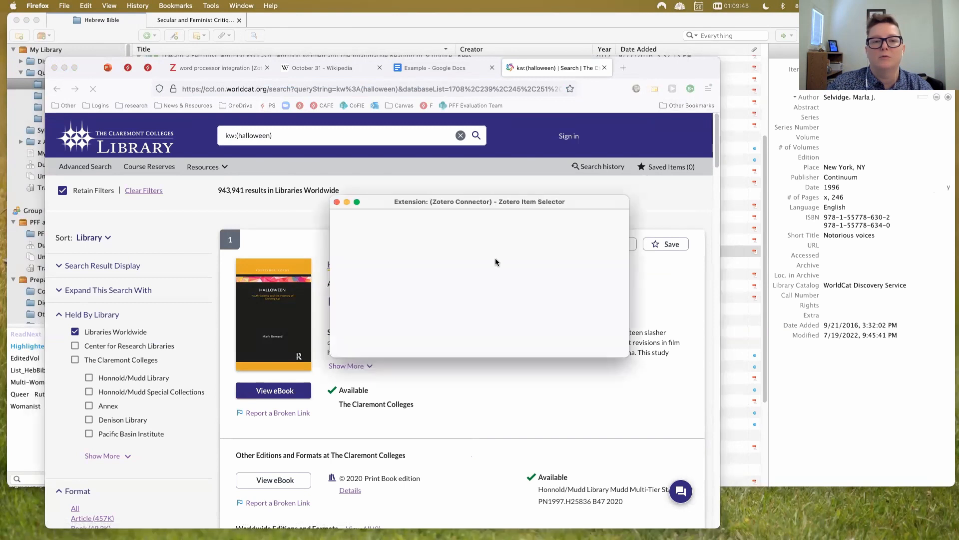
pyautogui.click(337, 229)
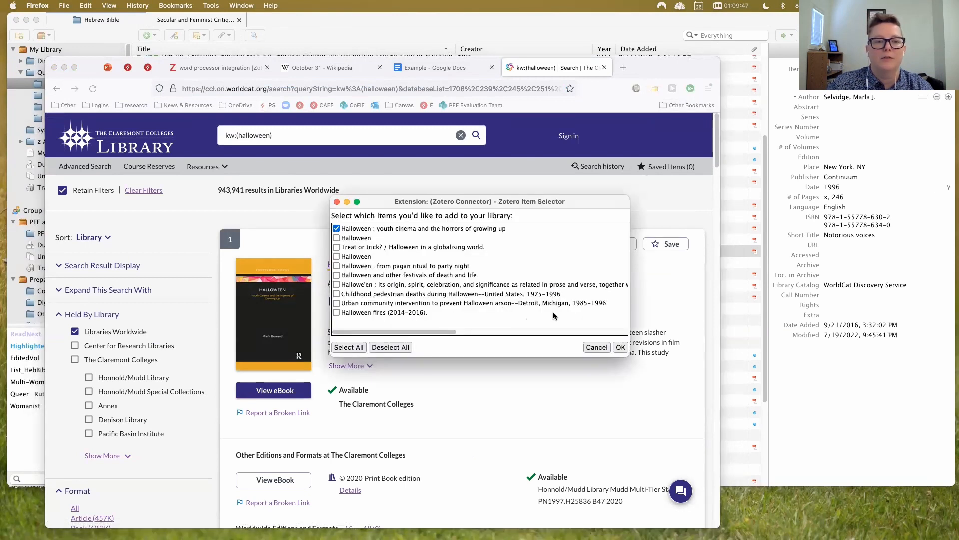
pyautogui.click(620, 347)
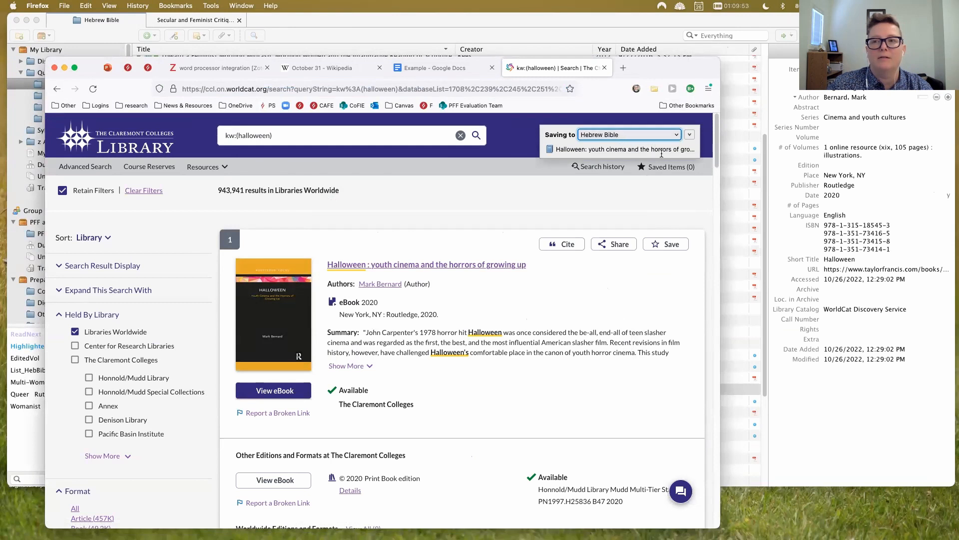
# Switch to Zotero and check the tags of the saved "Halloween: youth cinema and the horrors of growing up" item.
pyautogui.click(777, 25)
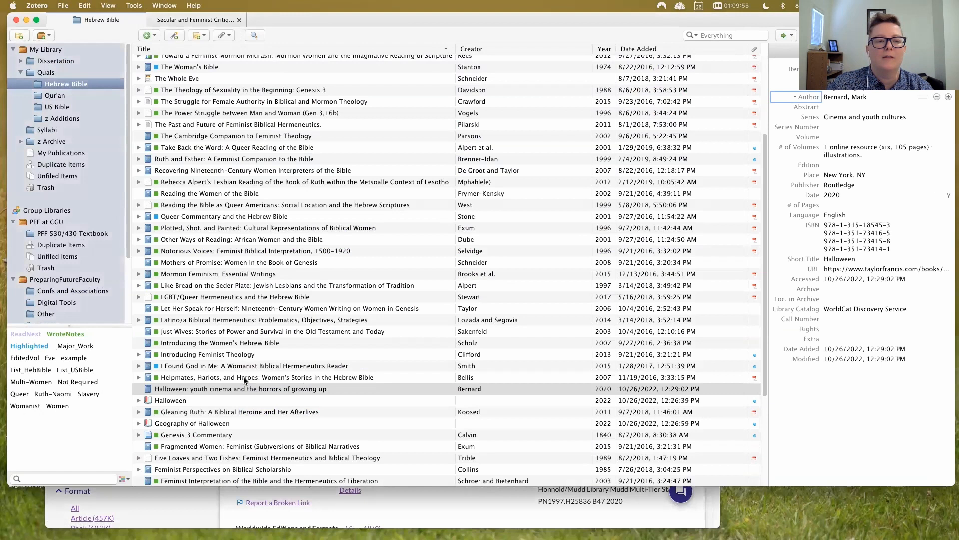
pyautogui.click(243, 390)
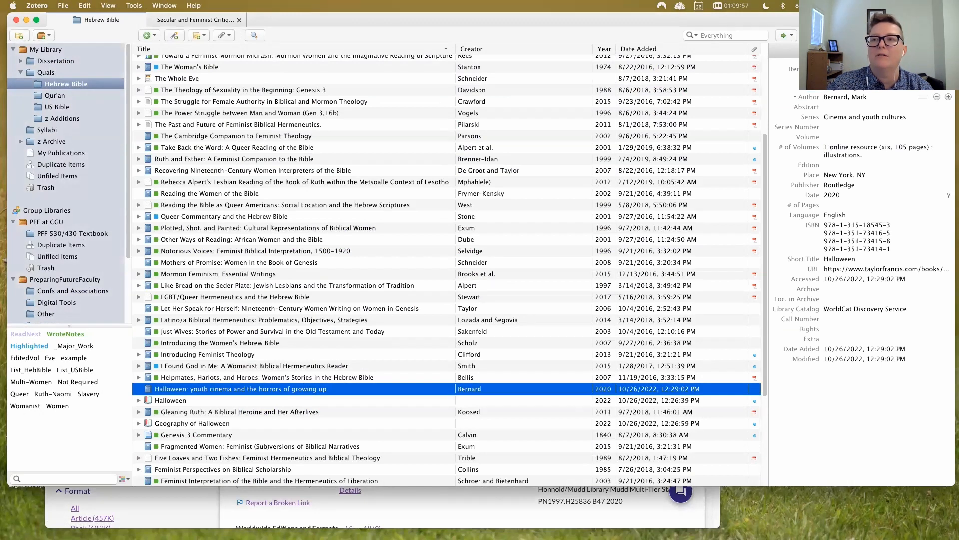
pyautogui.click(871, 50)
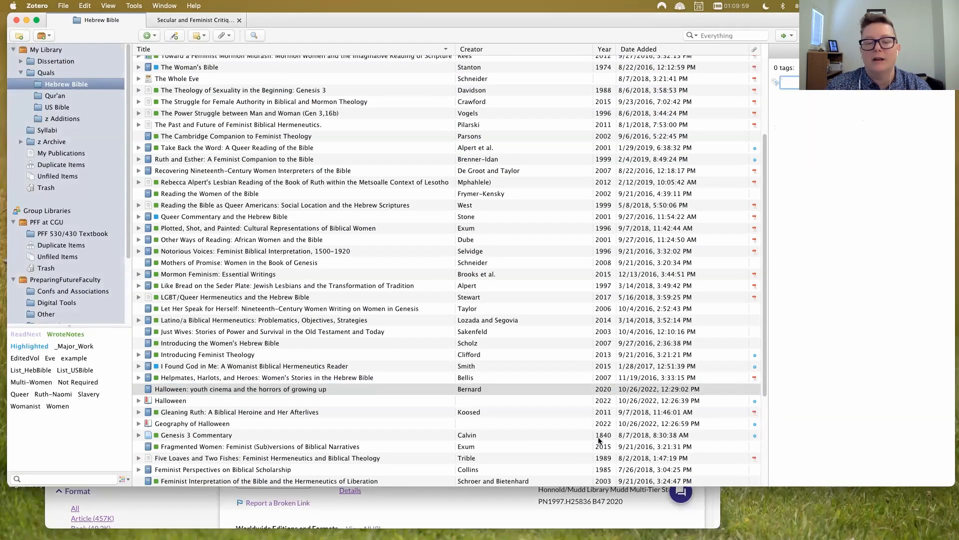
# Minimize the Firefox window and move the "Halloween: youth cinema and the horrors of growing up" item to the Trash.
pyautogui.click(486, 509)
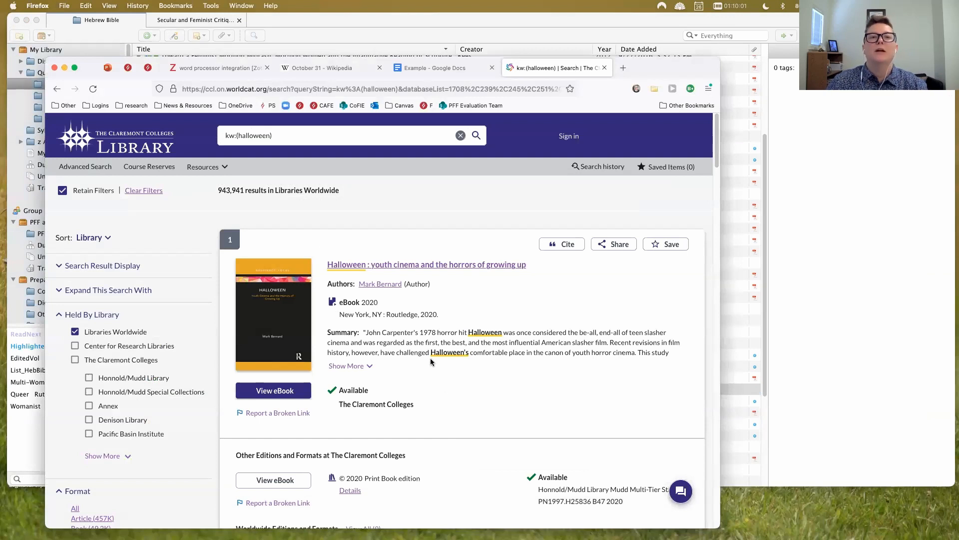
pyautogui.click(65, 69)
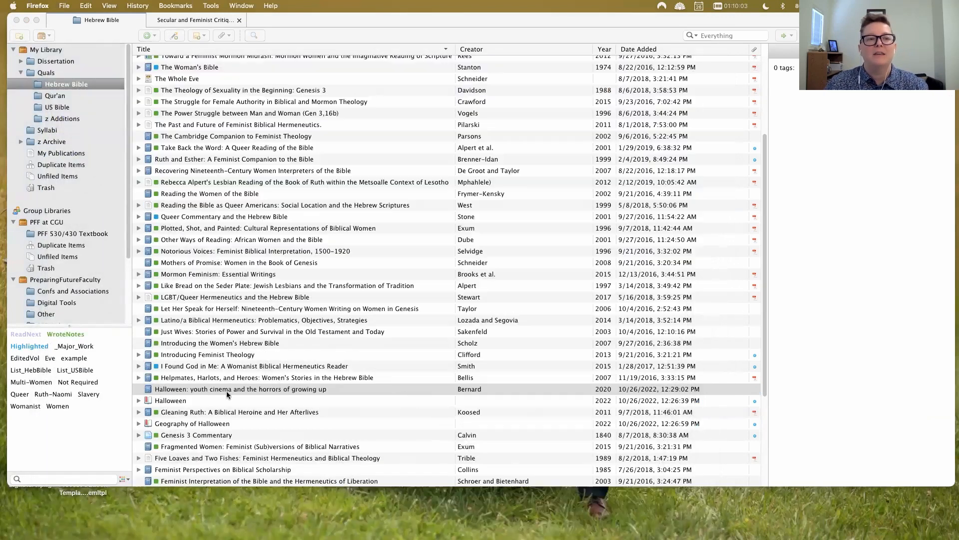
pyautogui.rightClick(203, 389)
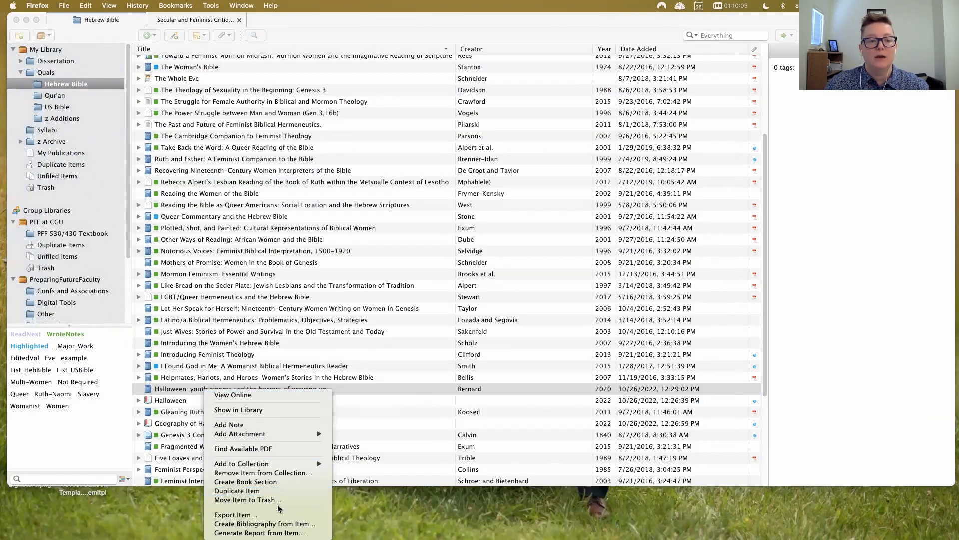
pyautogui.press('Return')
pyautogui.click(562, 266)
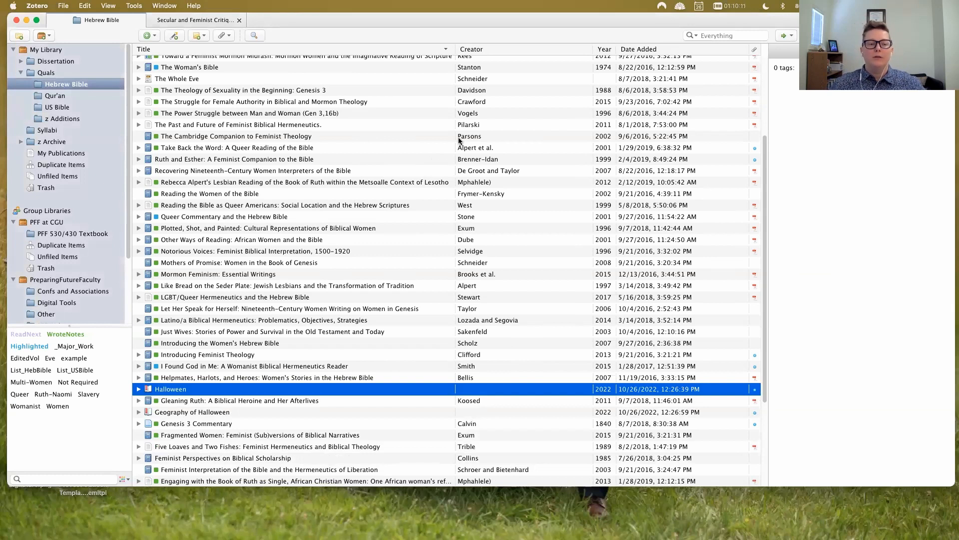
# Move the Halloween encyclopedia item to the Trash and close the General preferences window left open.
pyautogui.rightClick(178, 389)
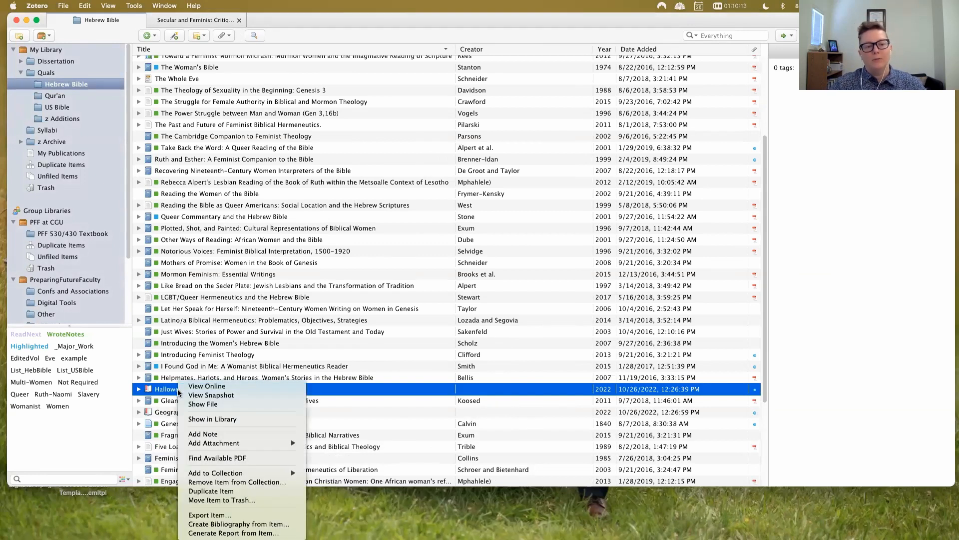
pyautogui.click(220, 500)
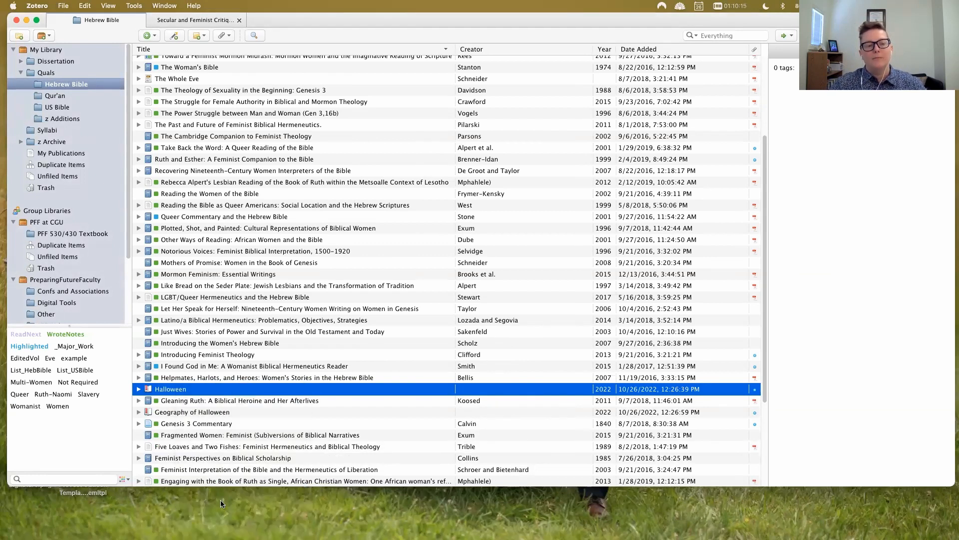
pyautogui.rightClick(173, 390)
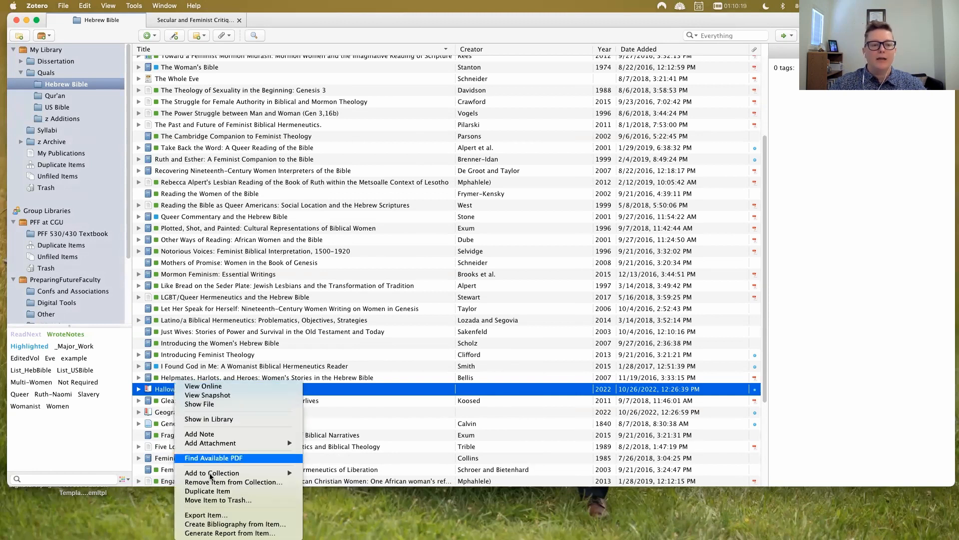
pyautogui.click(213, 500)
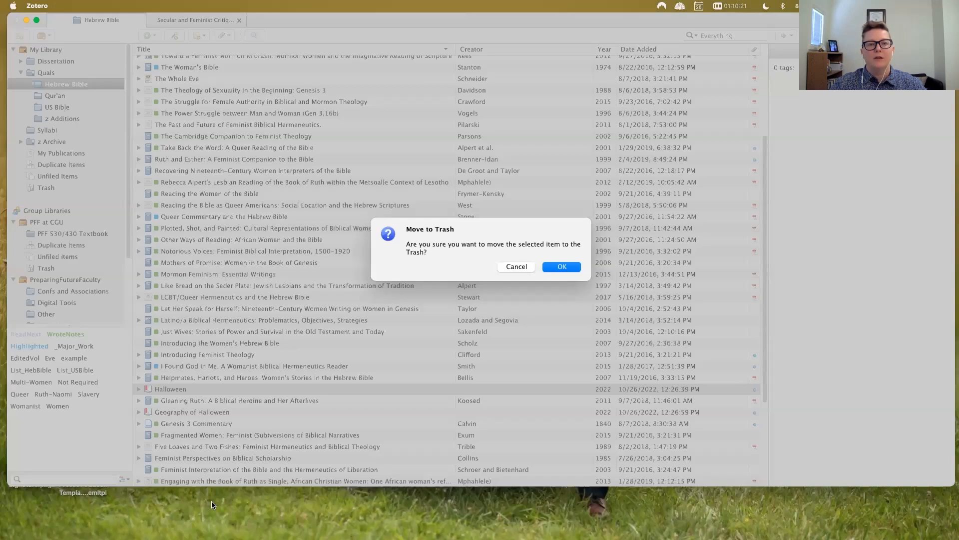
pyautogui.hotkey('ctrl', 'Up')
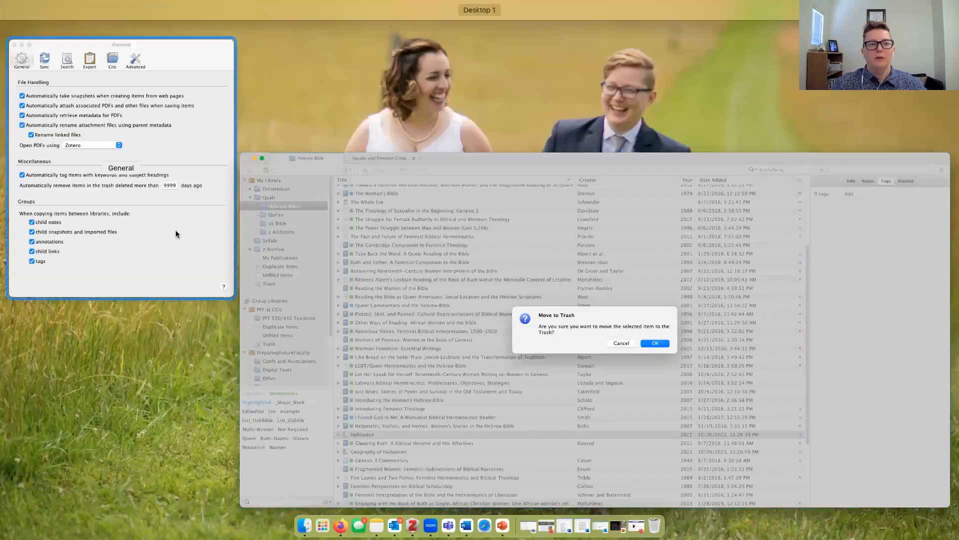
pyautogui.click(175, 230)
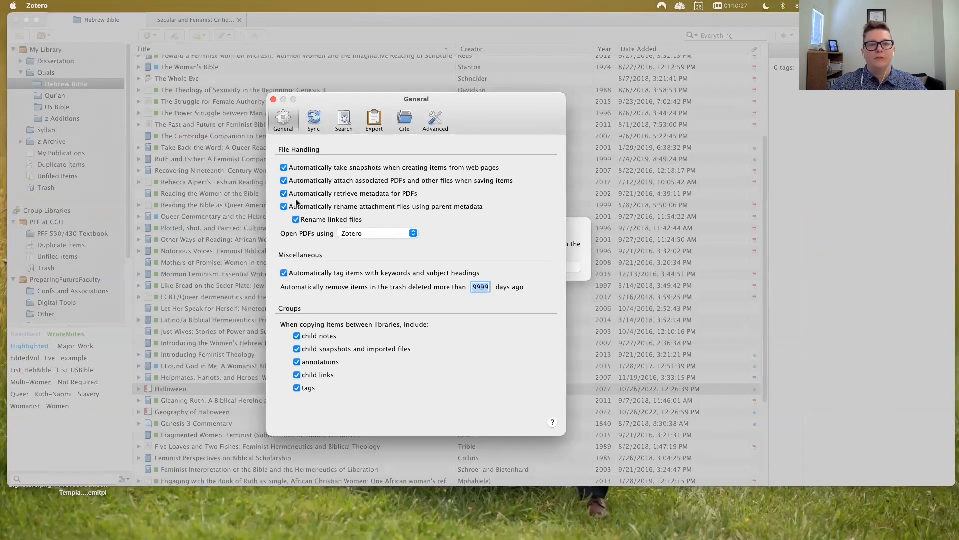
pyautogui.click(273, 101)
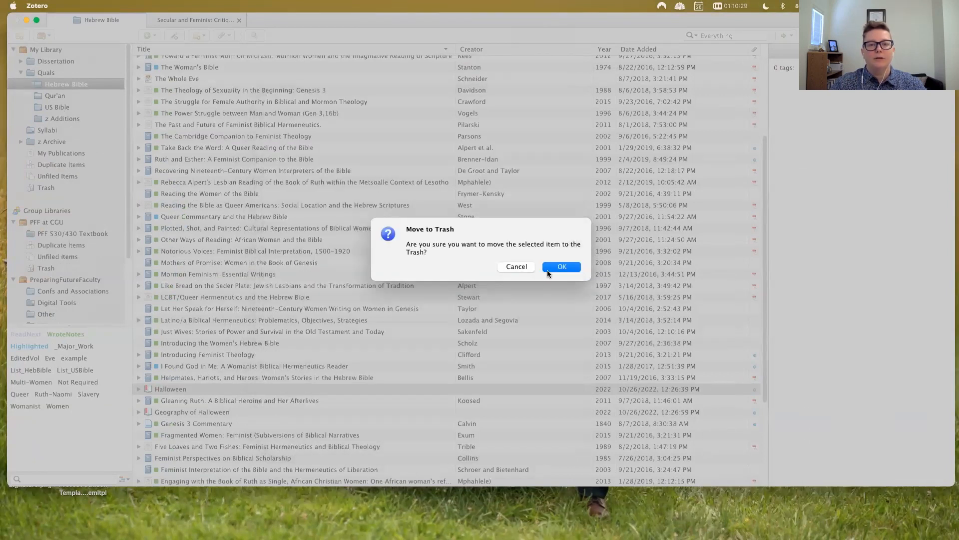
pyautogui.click(552, 267)
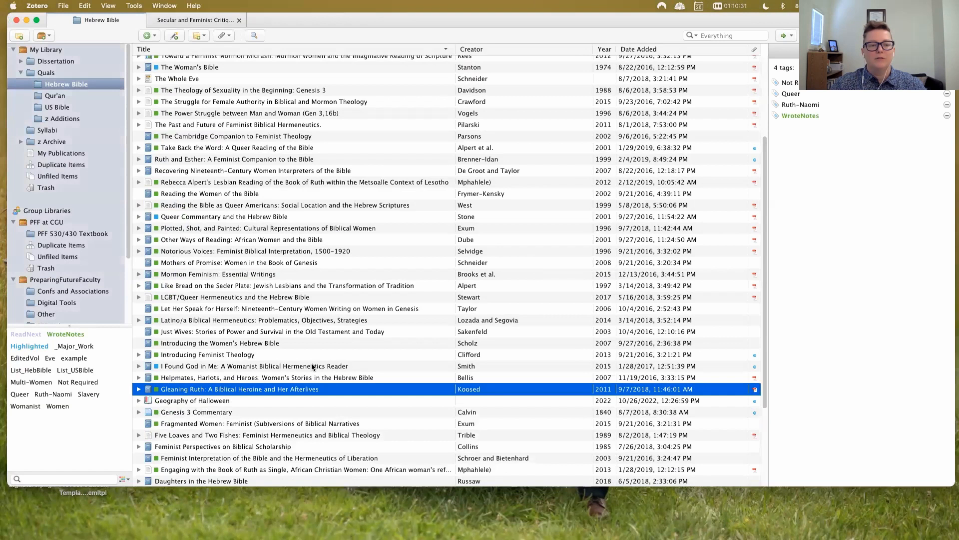
# Move the Geography of Halloween item to the Trash.
pyautogui.rightClick(258, 404)
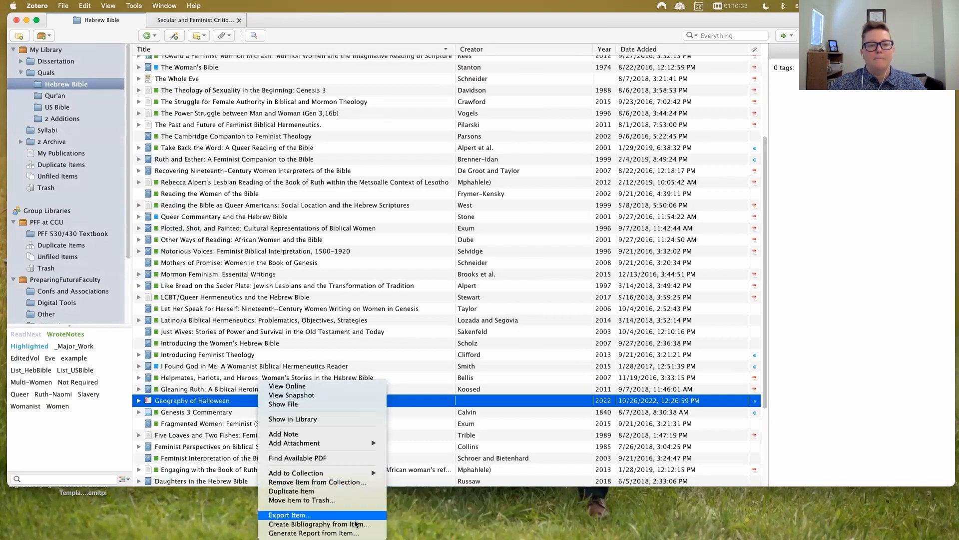
pyautogui.click(330, 500)
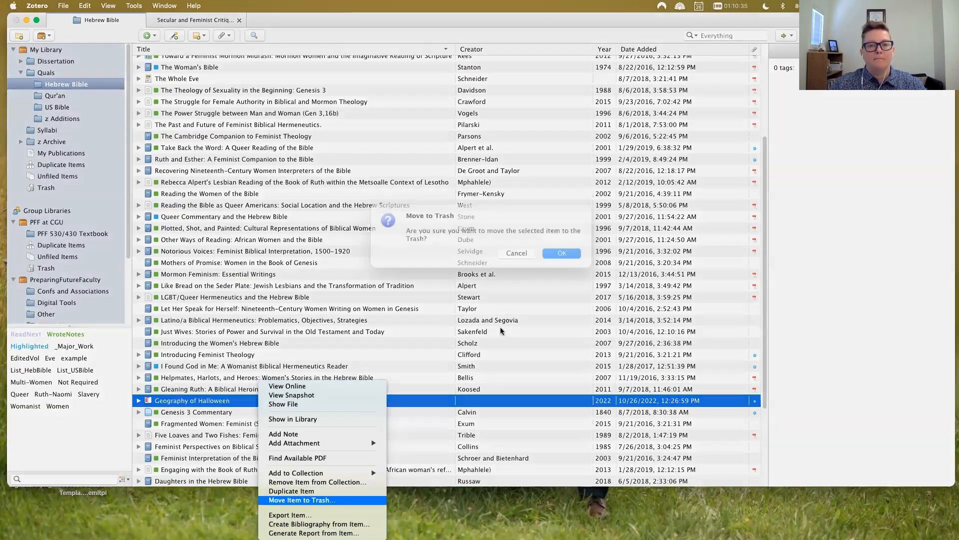
pyautogui.click(560, 267)
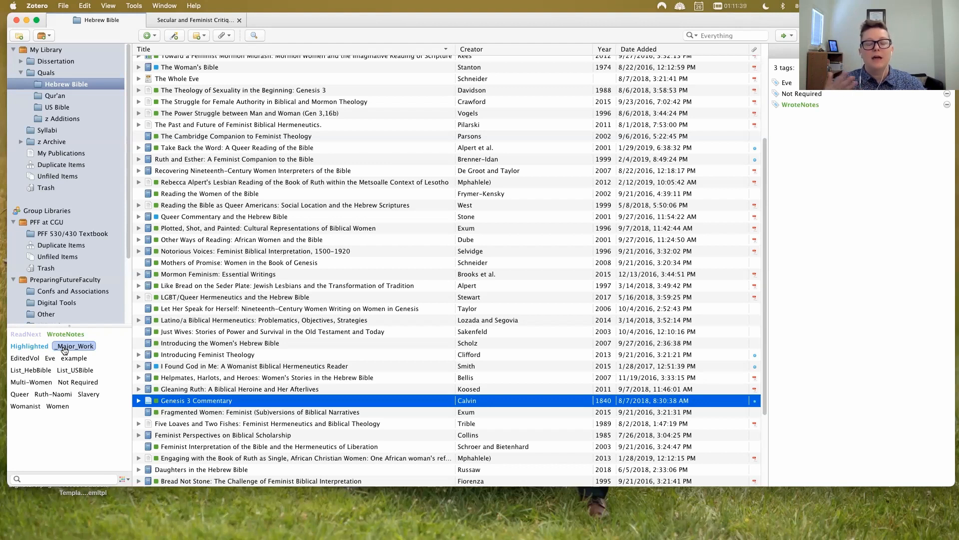
pyautogui.click(94, 442)
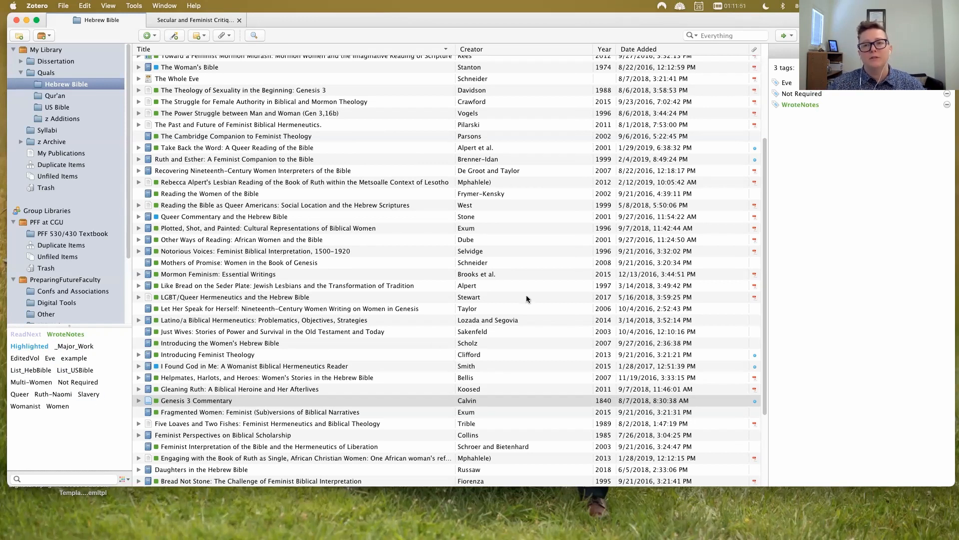
# Lower the Zotero window on the desktop and view the highlighted first page of the "Secular and Feminist Critiques of the Qur'an" PDF.
pyautogui.moveTo(763, 24); pyautogui.dragTo(758, 55)
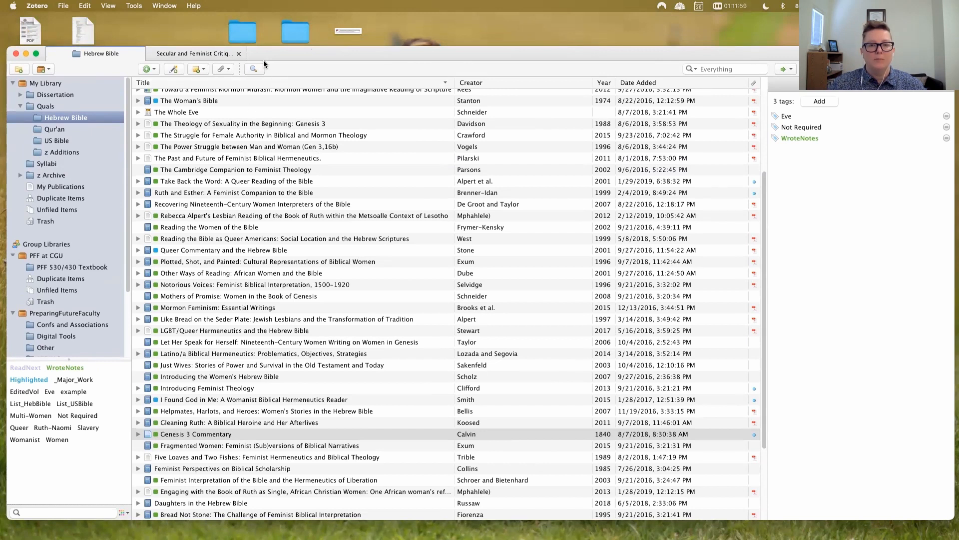
pyautogui.click(193, 53)
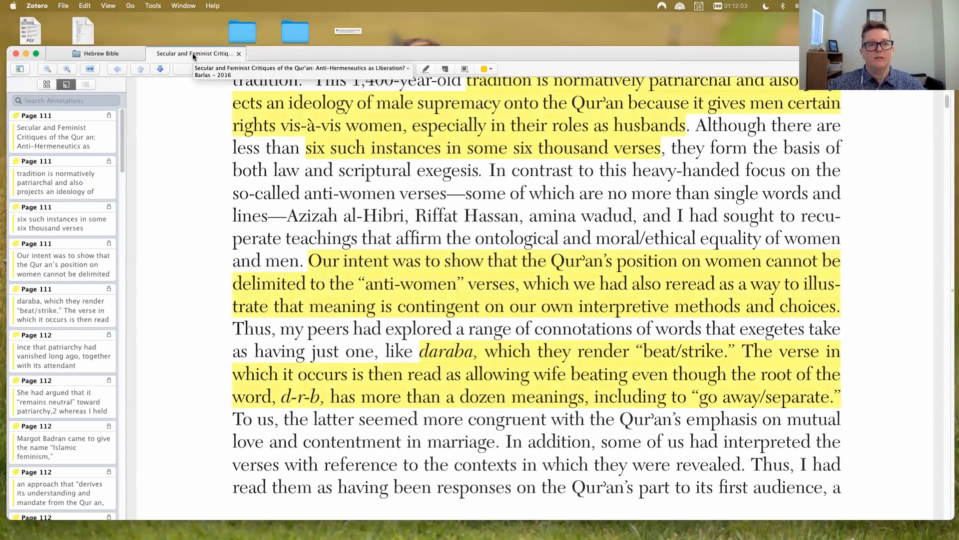
pyautogui.scroll(5, 228, 215)
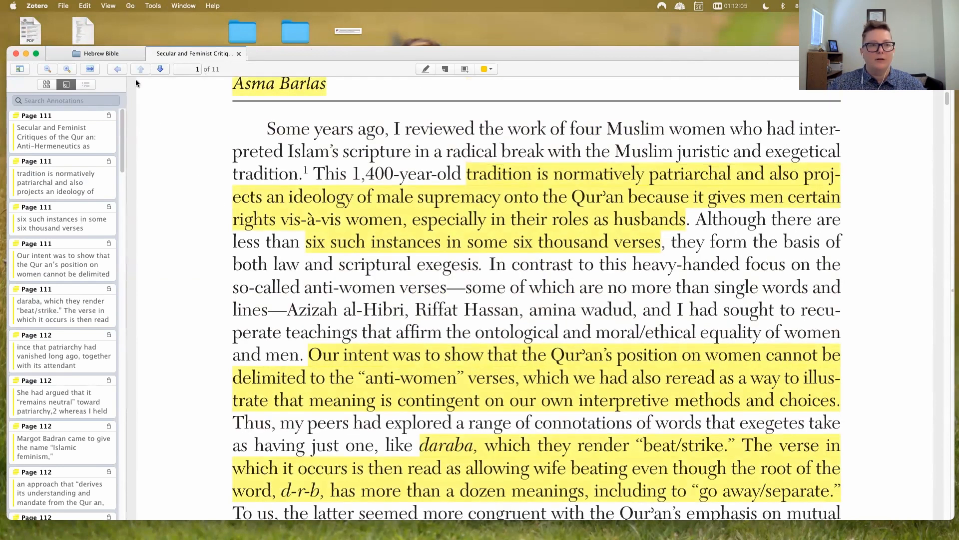
# Filter the Qur'an collection by the Highlighted tag, expand the "Secular and Feminist Critiques" item and select its attached PDF.
pyautogui.click(101, 53)
pyautogui.click(70, 130)
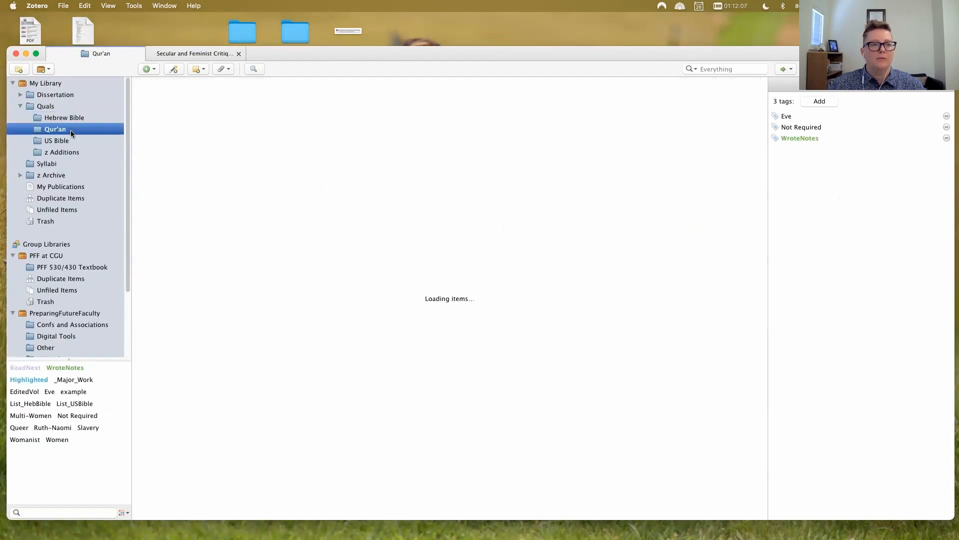
pyautogui.click(29, 380)
pyautogui.click(209, 95)
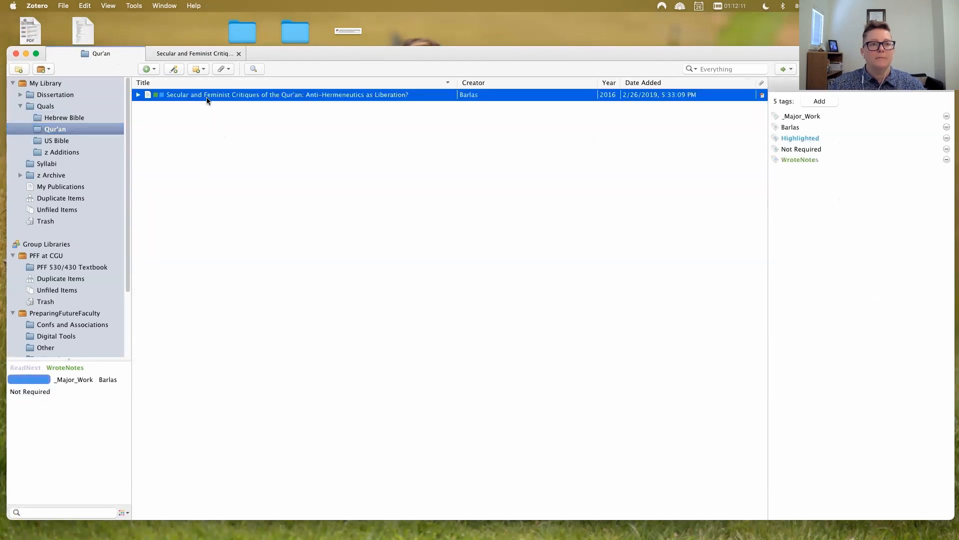
pyautogui.click(138, 94)
pyautogui.click(180, 106)
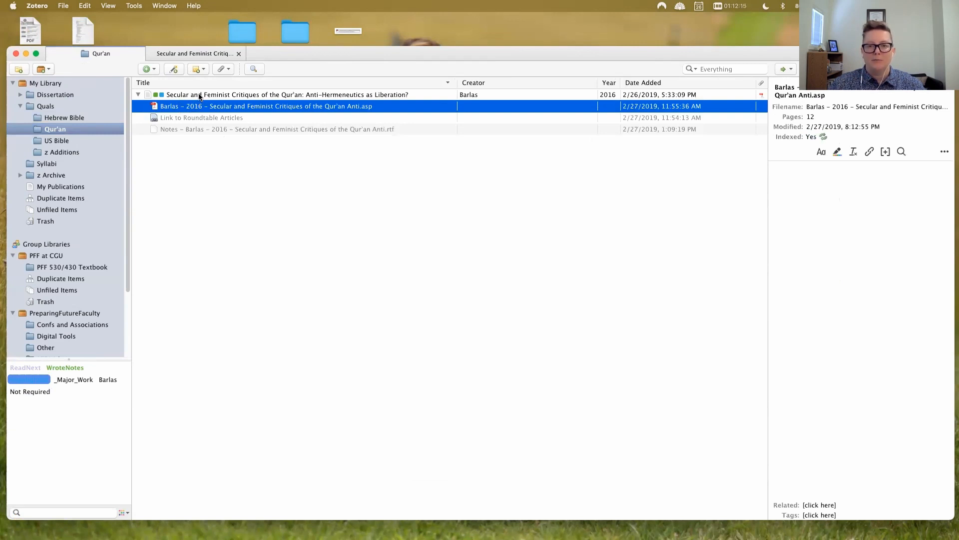
# Highlight "women verses—s" in red in the first paragraph of the "Secular and Feminist Critiques" PDF.
pyautogui.click(192, 53)
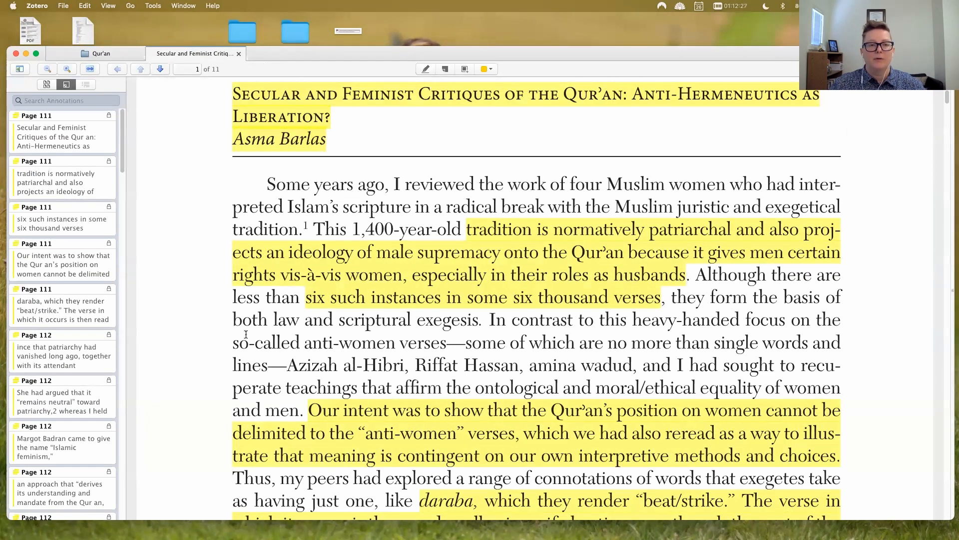
pyautogui.moveTo(339, 343); pyautogui.dragTo(472, 345)
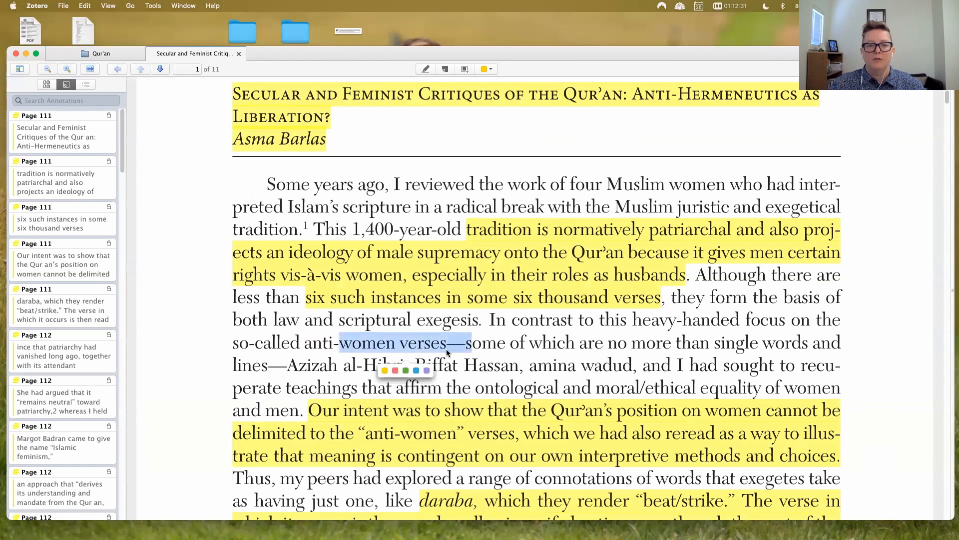
pyautogui.click(395, 370)
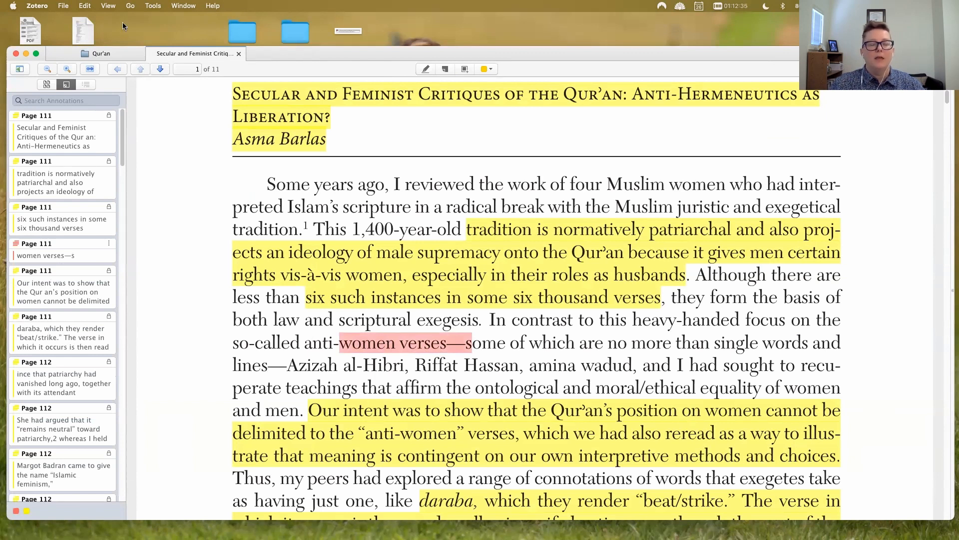
pyautogui.scroll(10, 430, 144)
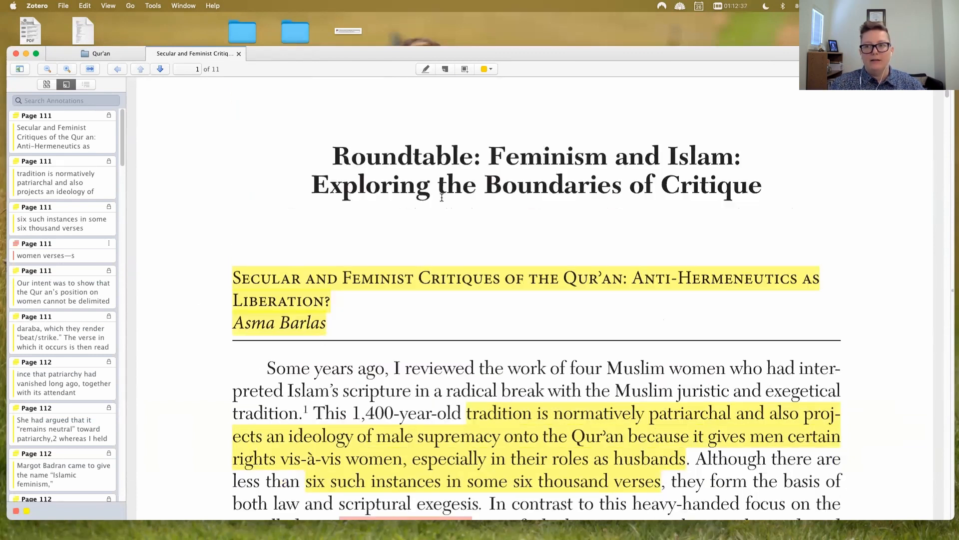
# Add a note generated from the PDF annotations to the "Secular and Feminist Critiques" item in the Qur'an collection.
pyautogui.click(119, 53)
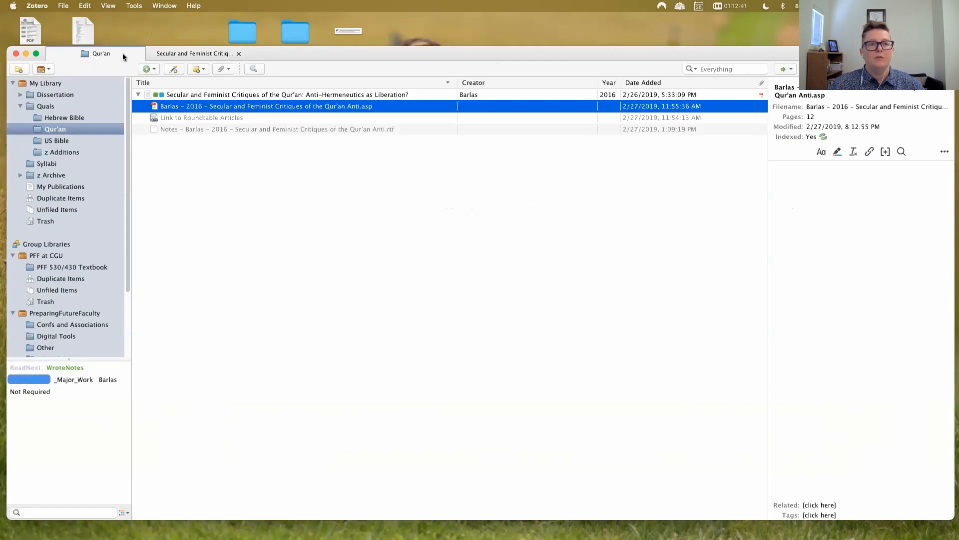
pyautogui.click(167, 52)
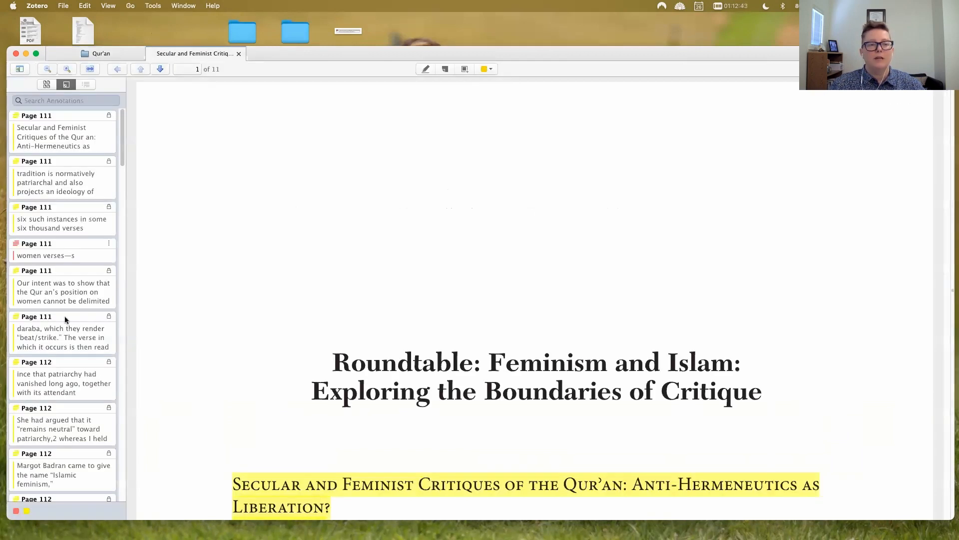
pyautogui.click(74, 51)
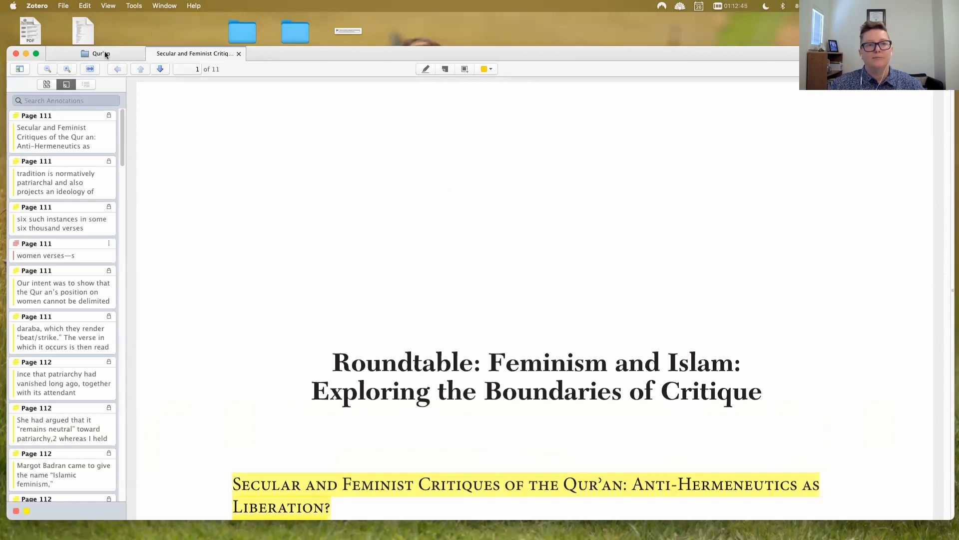
pyautogui.rightClick(193, 96)
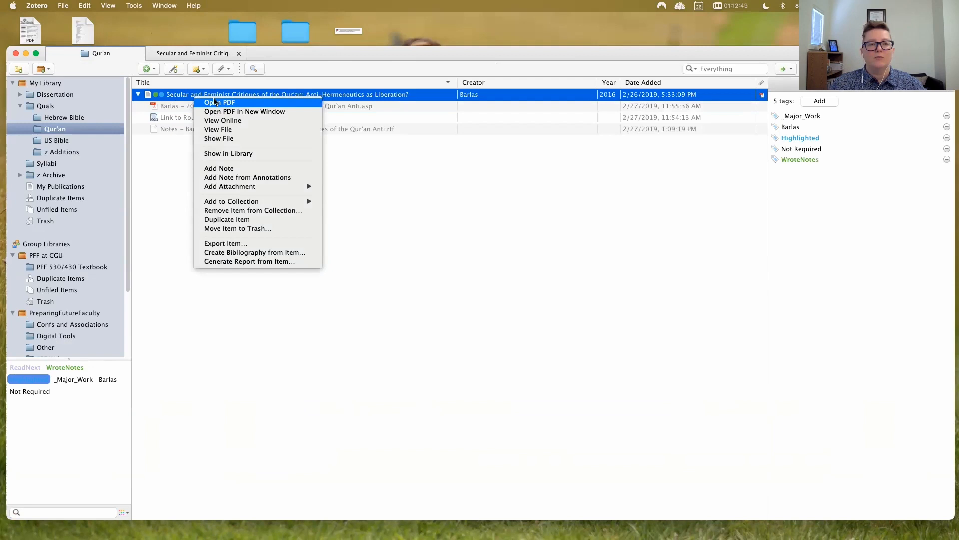
pyautogui.click(237, 177)
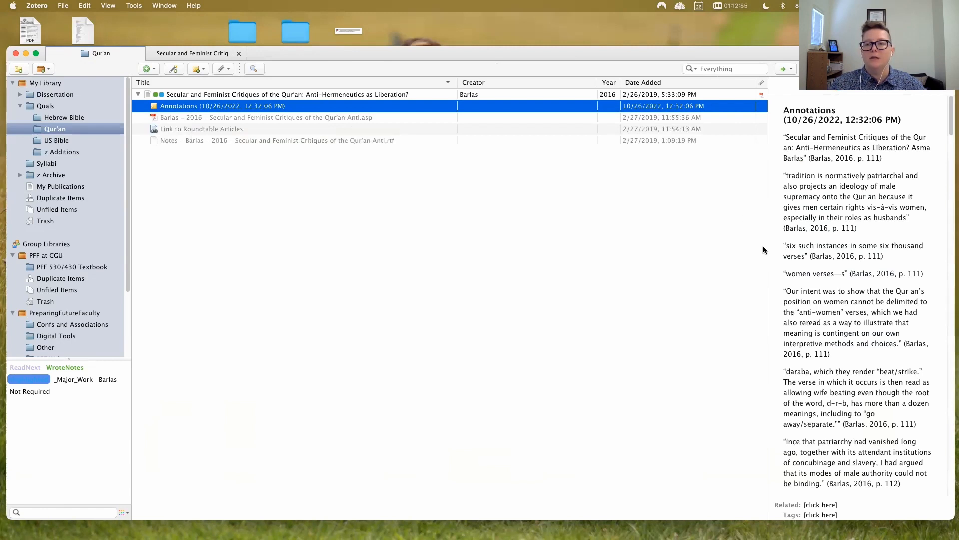
# Widen the note display and read through the extracted quotations and their page citations.
pyautogui.moveTo(768, 249); pyautogui.dragTo(616, 249)
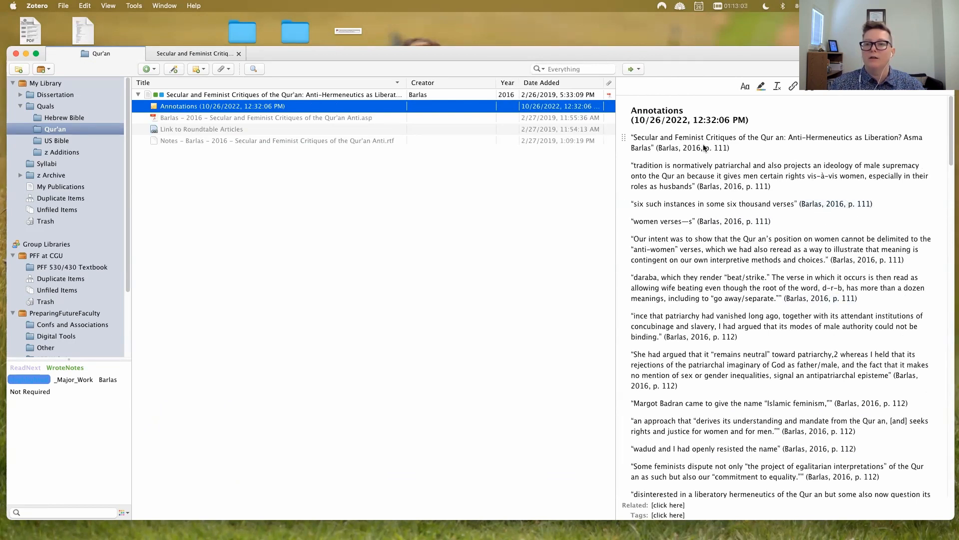
pyautogui.tripleClick(740, 150)
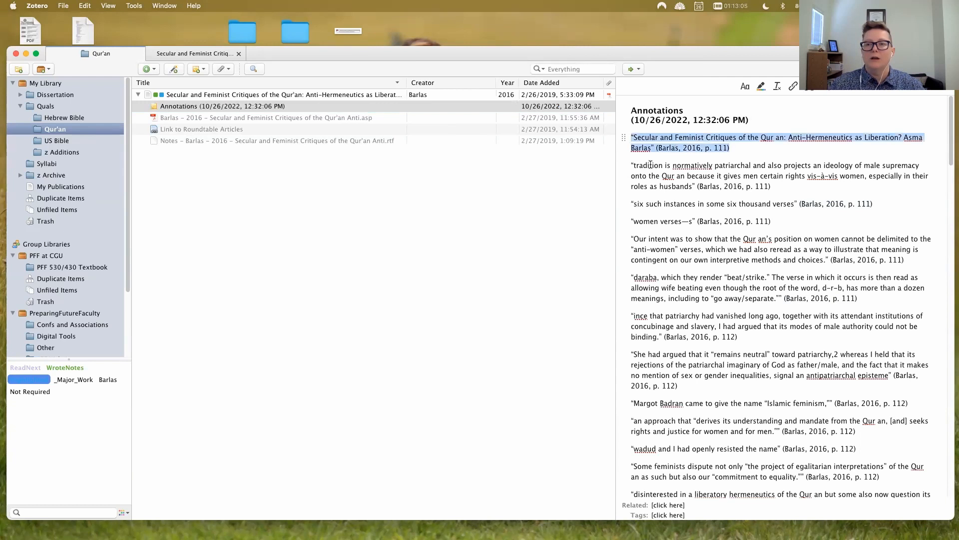
pyautogui.scroll(-1, 756, 389)
pyautogui.scroll(-15, 757, 388)
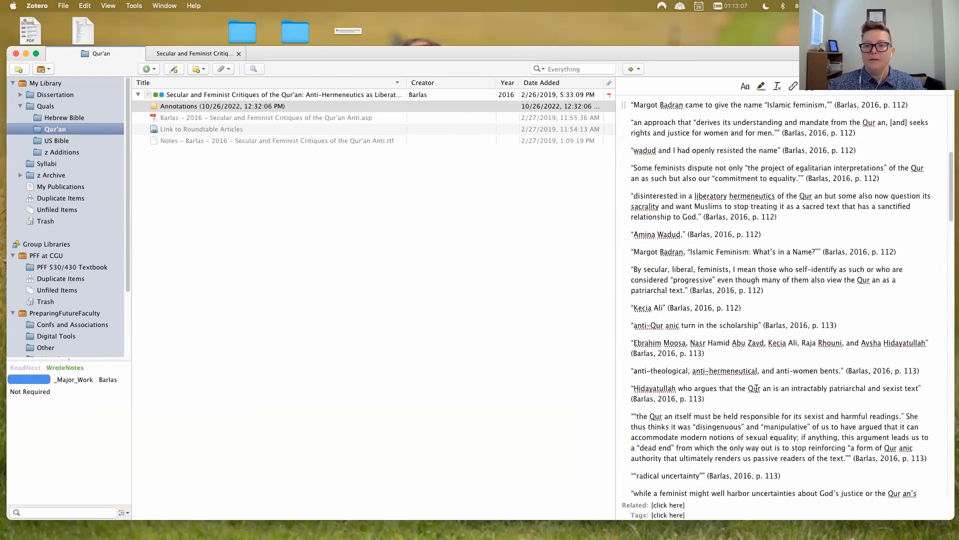
pyautogui.scroll(-15, 756, 388)
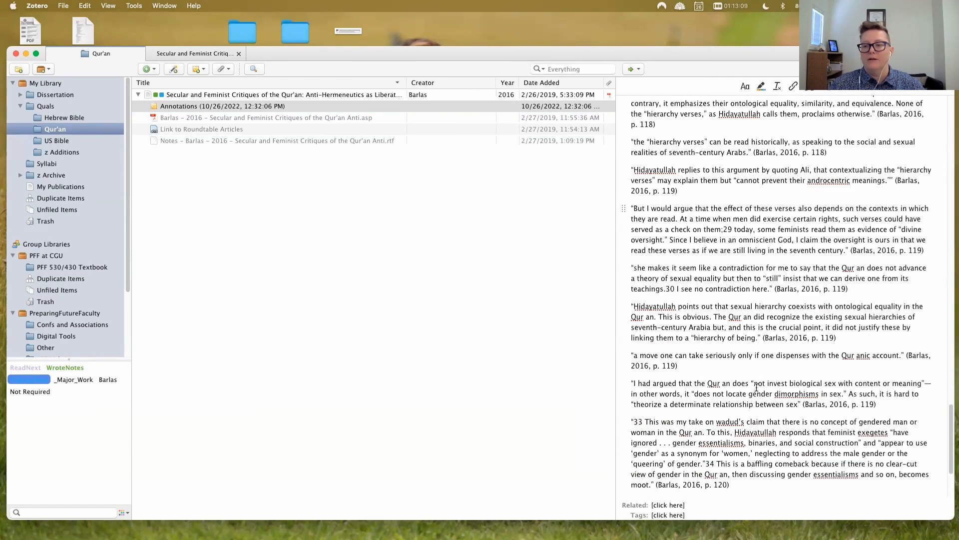
pyautogui.scroll(20, 758, 386)
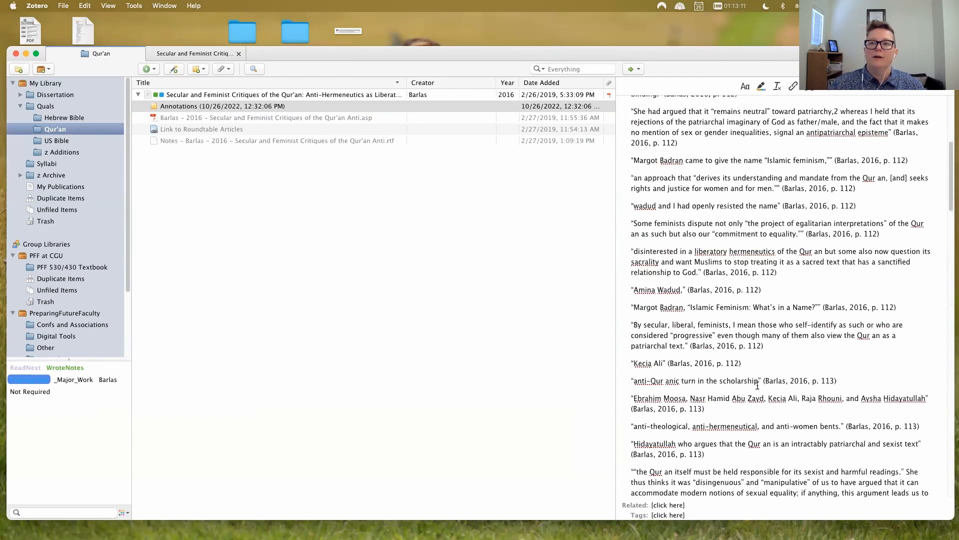
pyautogui.click(792, 182)
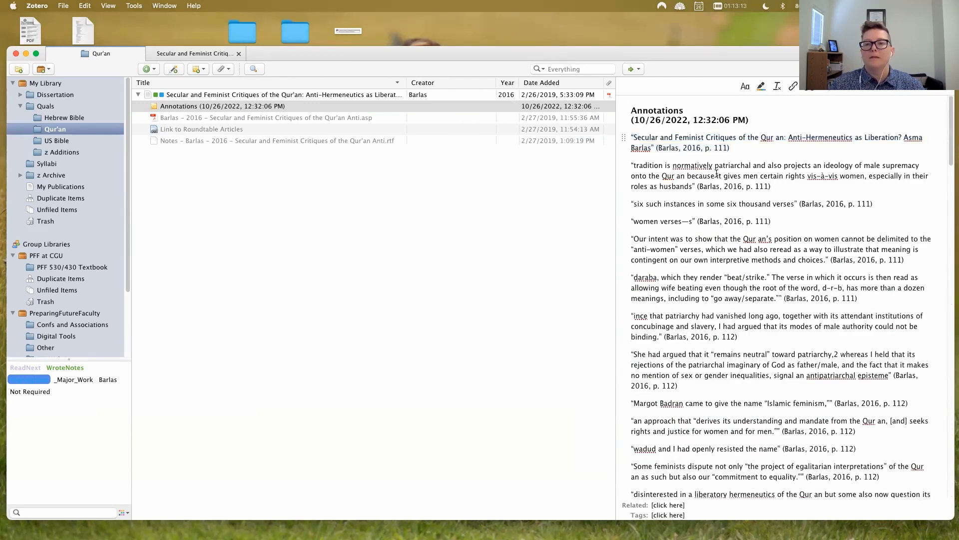
# Add the "Secular and Feminist Critiques" item to the Citing Me collection under z Archive and open that collection.
pyautogui.click(178, 108)
pyautogui.click(178, 97)
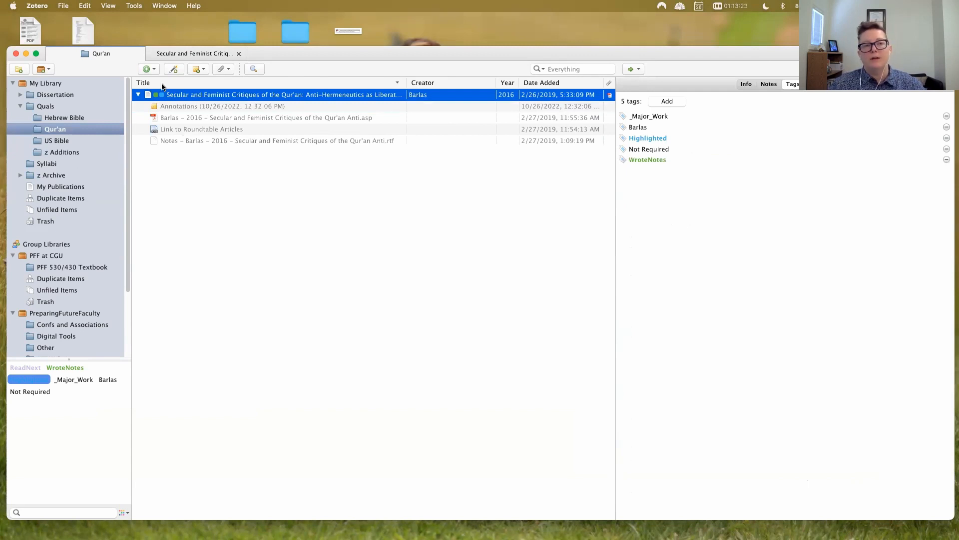
pyautogui.click(21, 176)
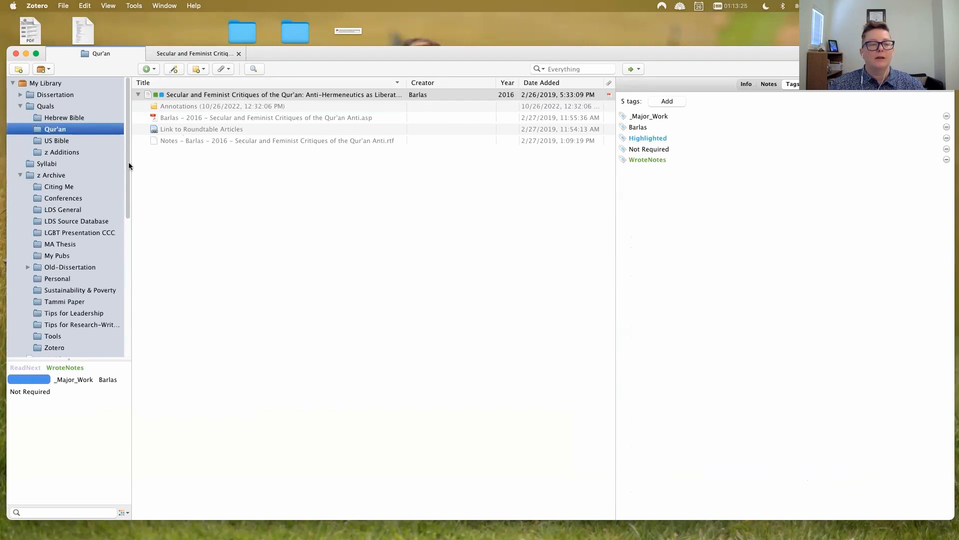
pyautogui.moveTo(181, 96); pyautogui.dragTo(70, 187)
pyautogui.click(70, 187)
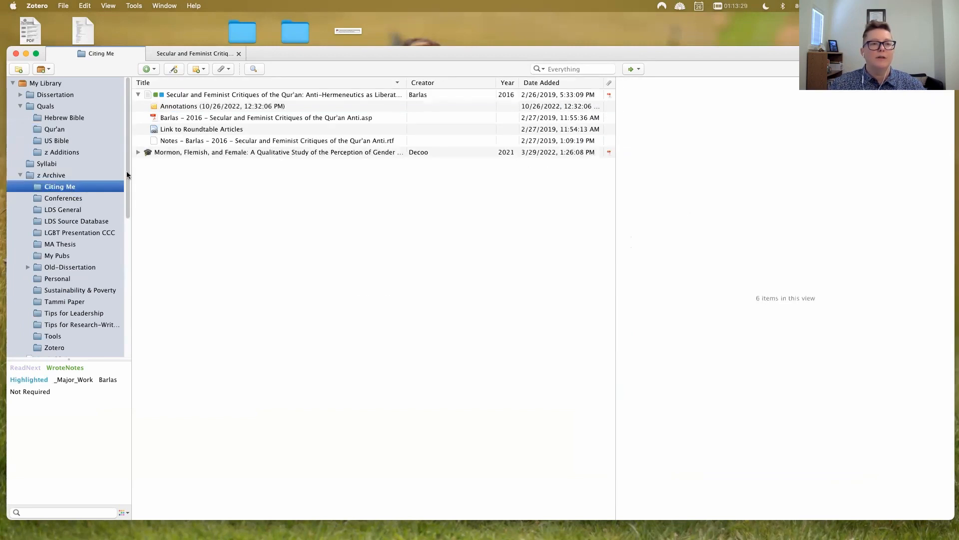
# Check that the article is also still in the Qur'an collection using the Highlighted tag filter, and collapse z Archive.
pyautogui.click(175, 98)
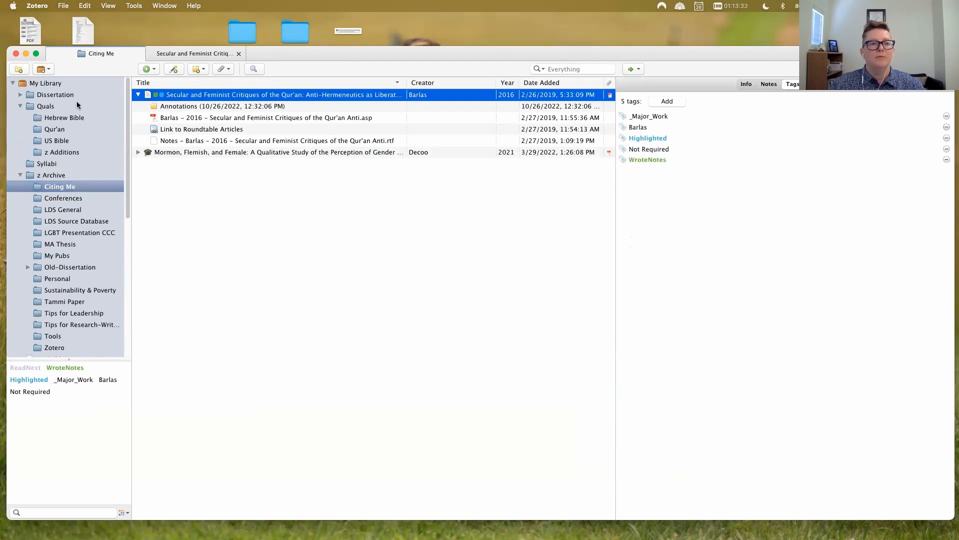
pyautogui.click(62, 129)
pyautogui.click(28, 380)
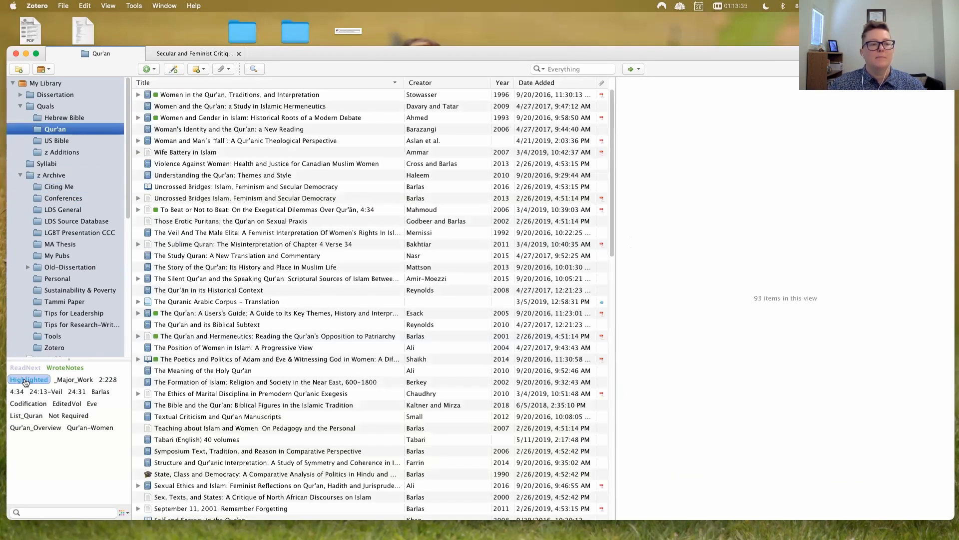
pyautogui.click(139, 95)
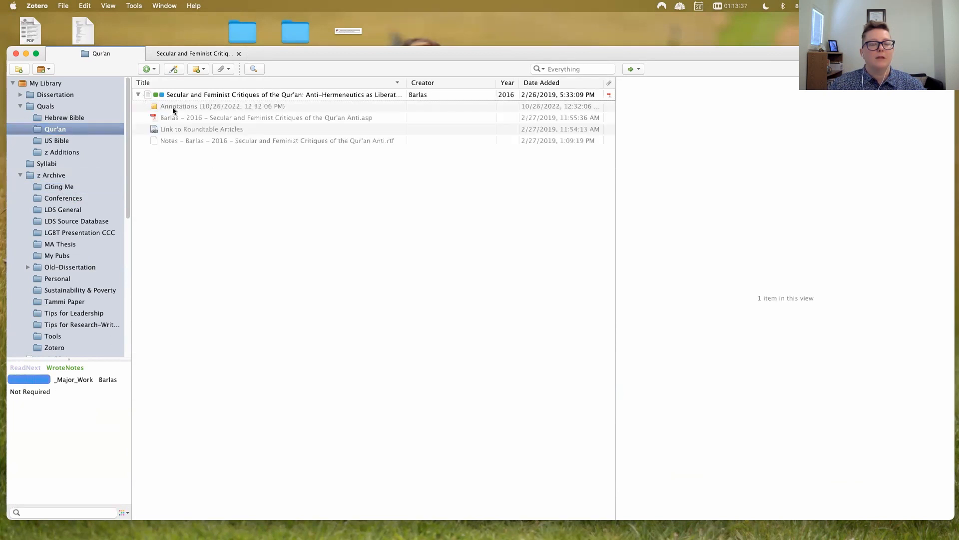
pyautogui.click(21, 175)
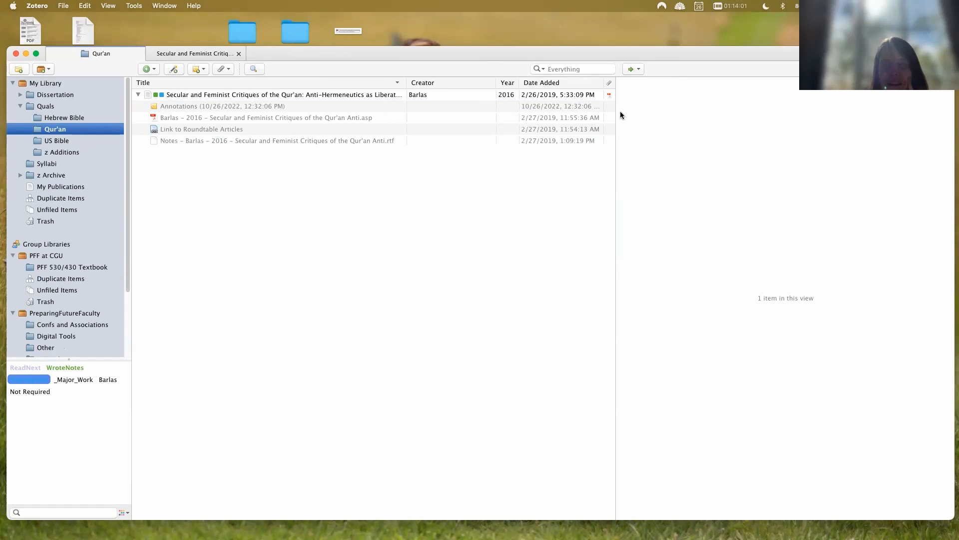
pyautogui.press('XF86AudioRaiseVolume')
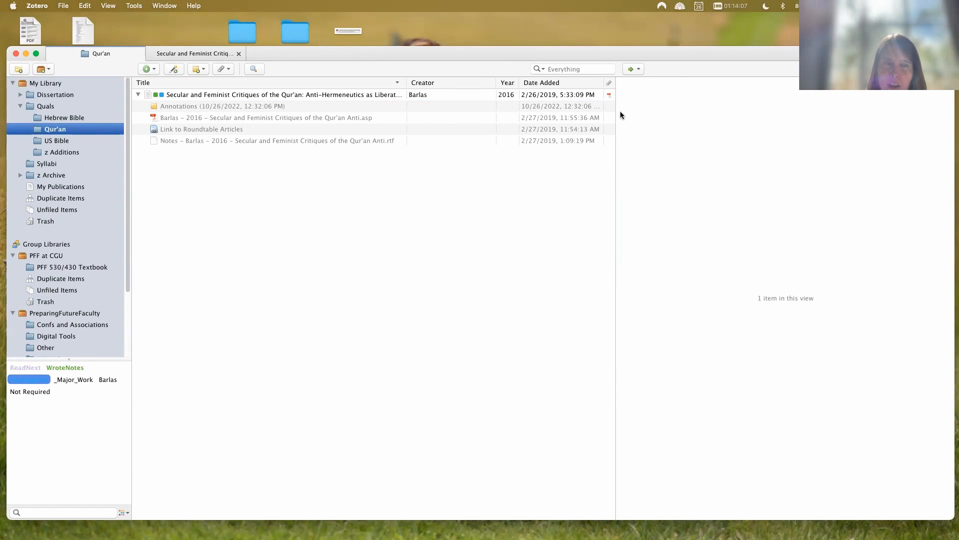
pyautogui.click(163, 222)
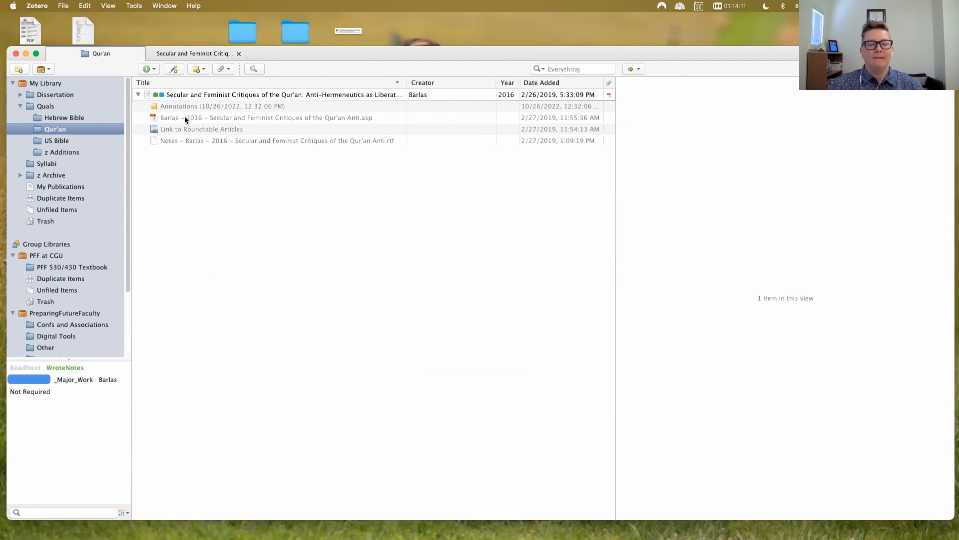
# Highlight "e of which are no more than s" in green in the article PDF and select the red "women verses—s" highlight.
pyautogui.click(187, 54)
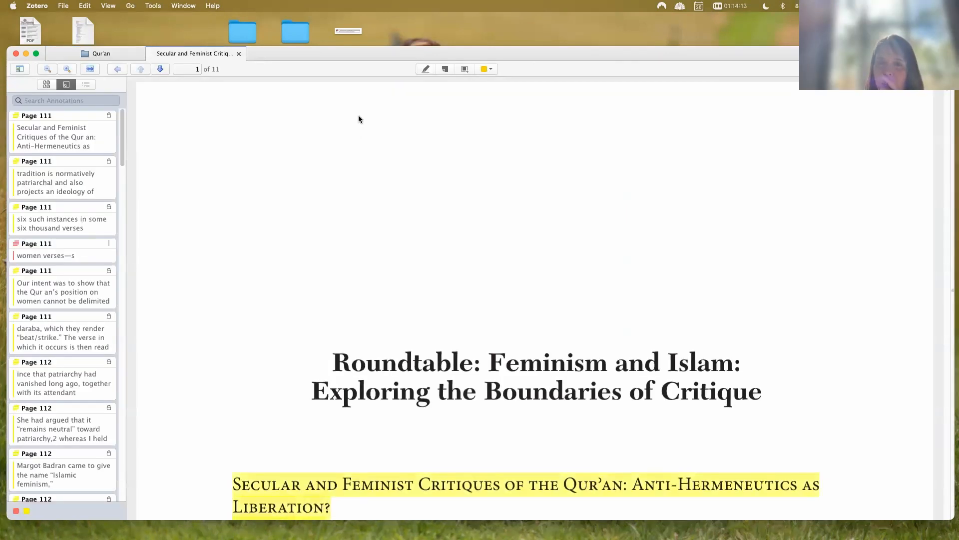
pyautogui.scroll(-10, 443, 375)
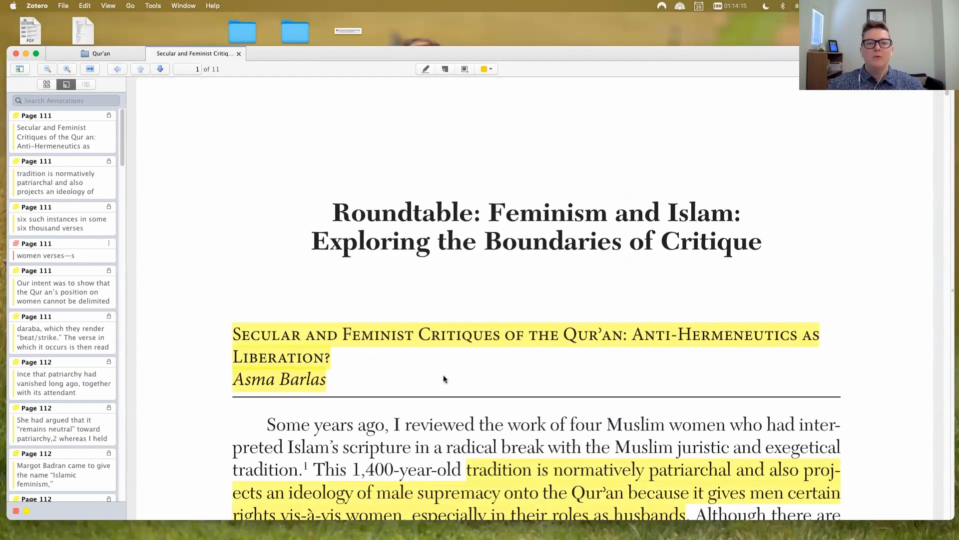
pyautogui.moveTo(500, 247); pyautogui.dragTo(719, 247)
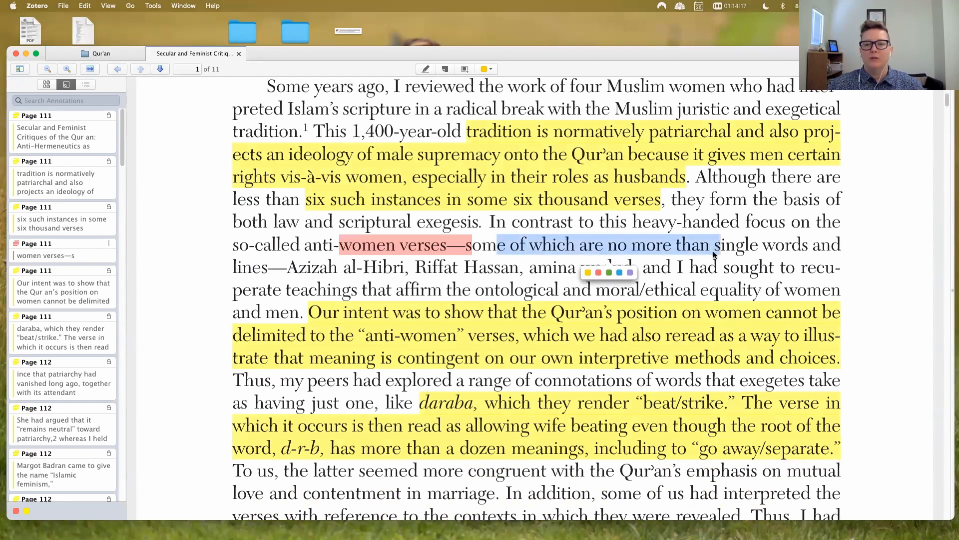
pyautogui.click(609, 273)
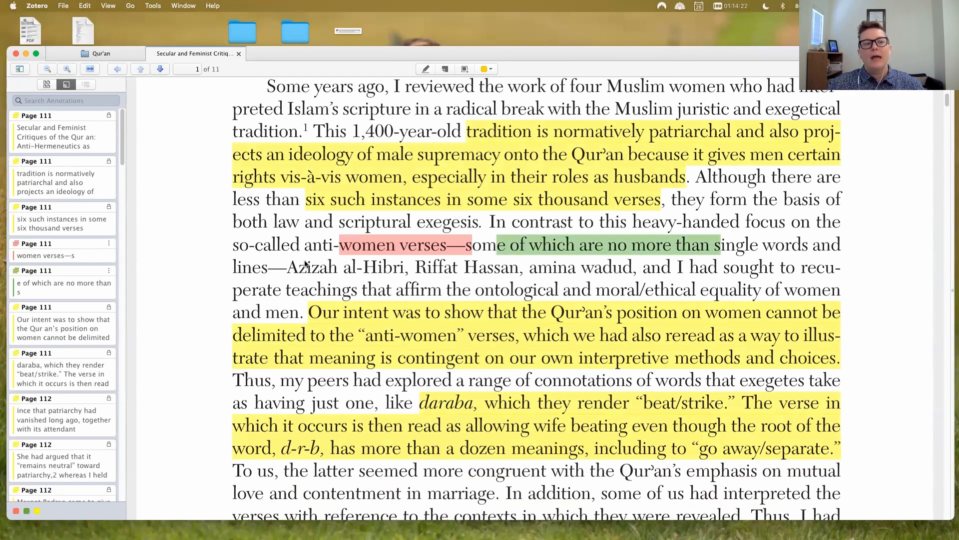
pyautogui.click(369, 250)
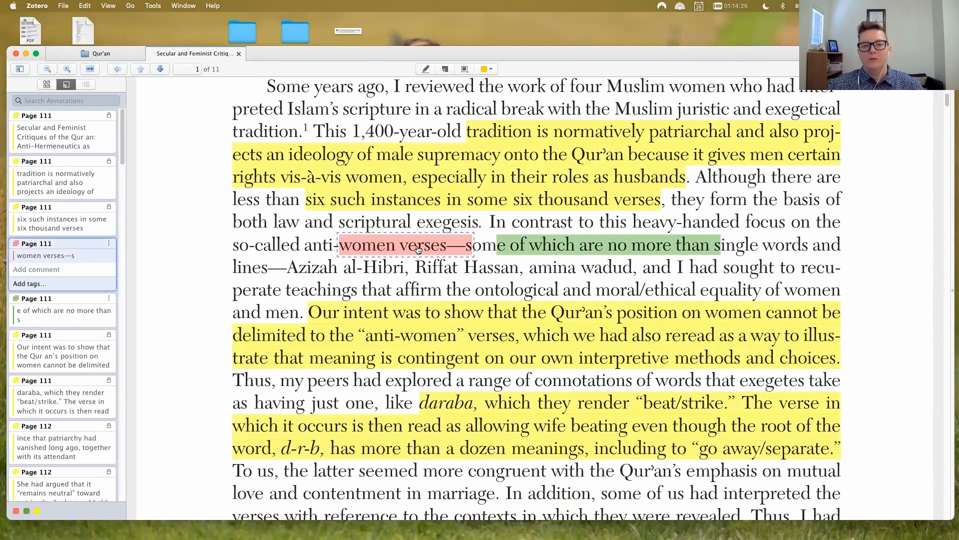
# Delete the selected red "women verses—s" highlight and highlight the word "than" on the same line in blue.
pyautogui.press('BackSpace')
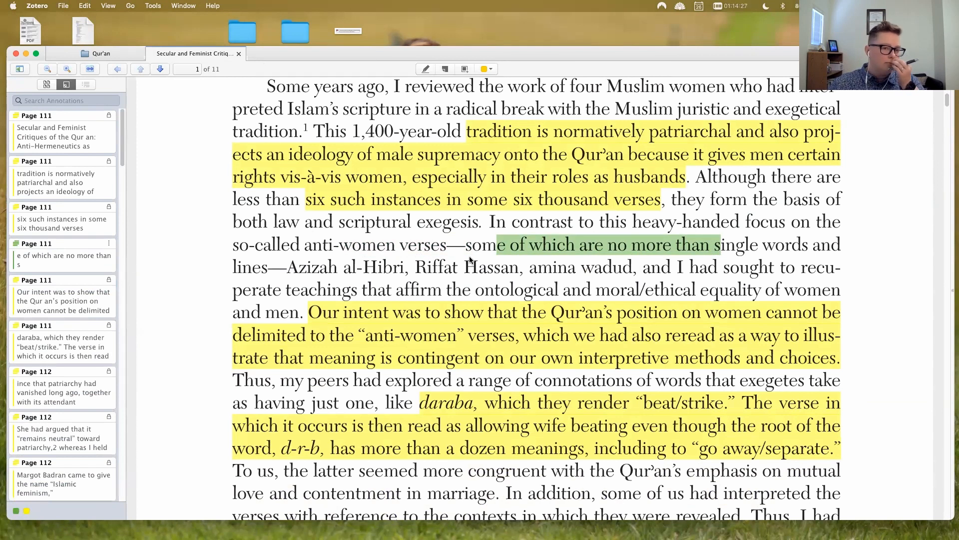
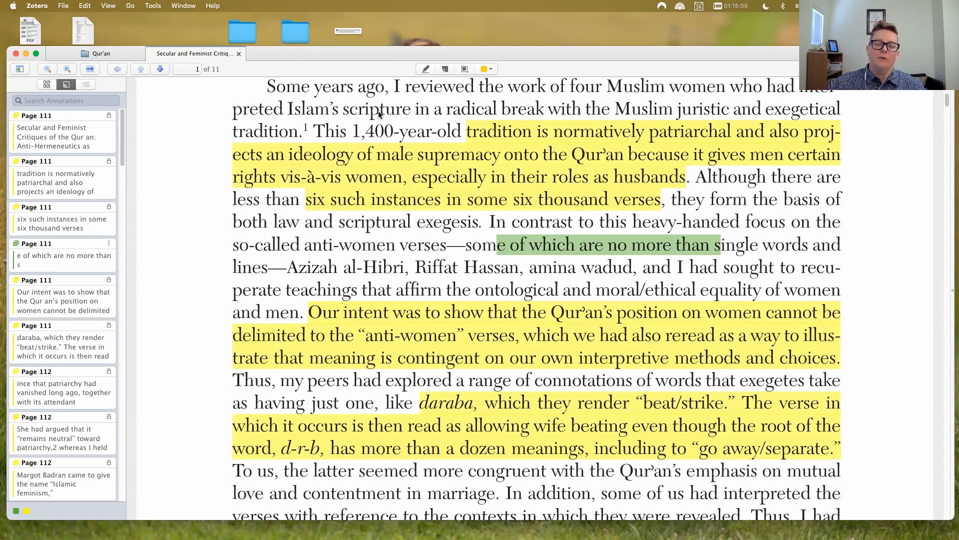
pyautogui.click(701, 250)
pyautogui.doubleClick(702, 249)
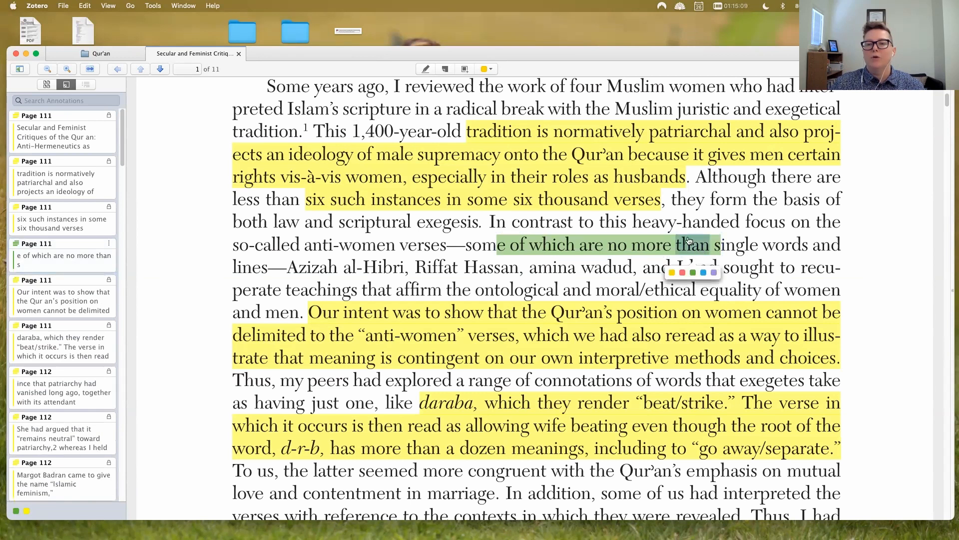
pyautogui.click(703, 273)
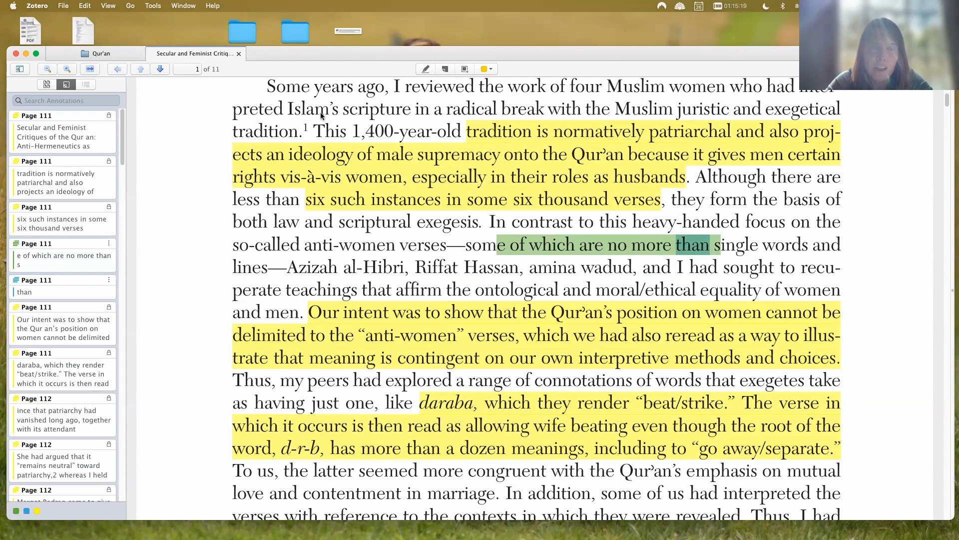
# Open the article's existing Annotations note in the Qur'an collection and check its extracted quotations against the changed highlights.
pyautogui.click(125, 58)
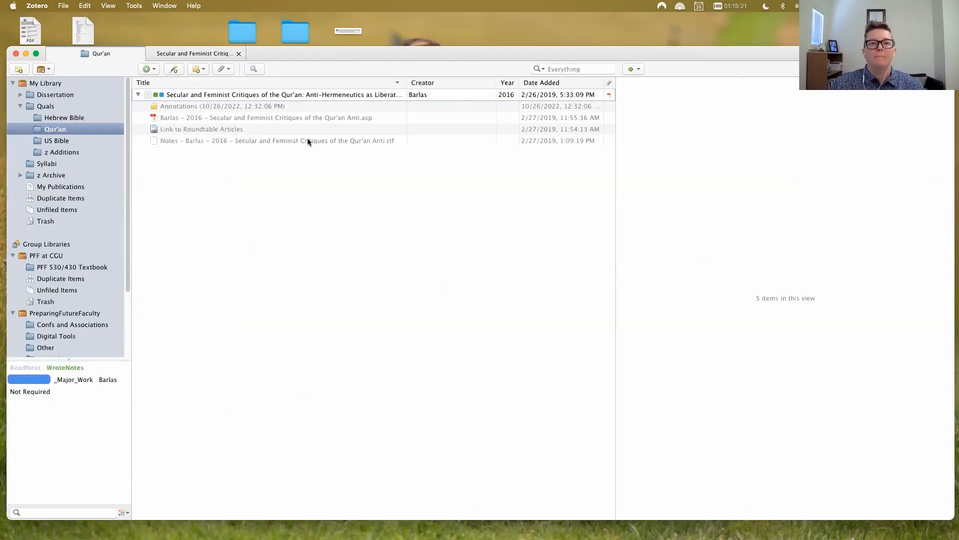
pyautogui.click(181, 114)
pyautogui.click(182, 107)
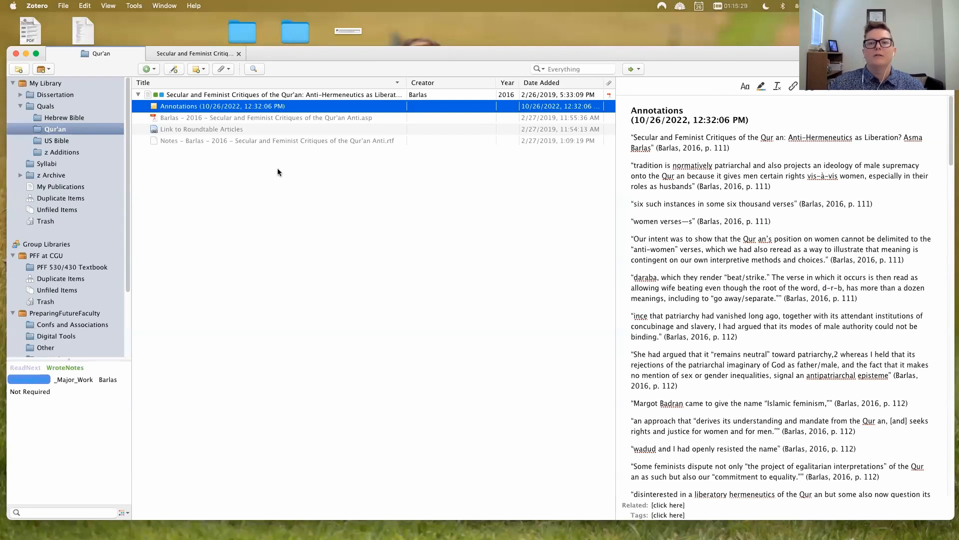
# Examine the commands available for the "tradition is normatively patriarchal" highlight in the PDF and for the article item in the Qur'an collection.
pyautogui.click(206, 54)
pyautogui.click(75, 157)
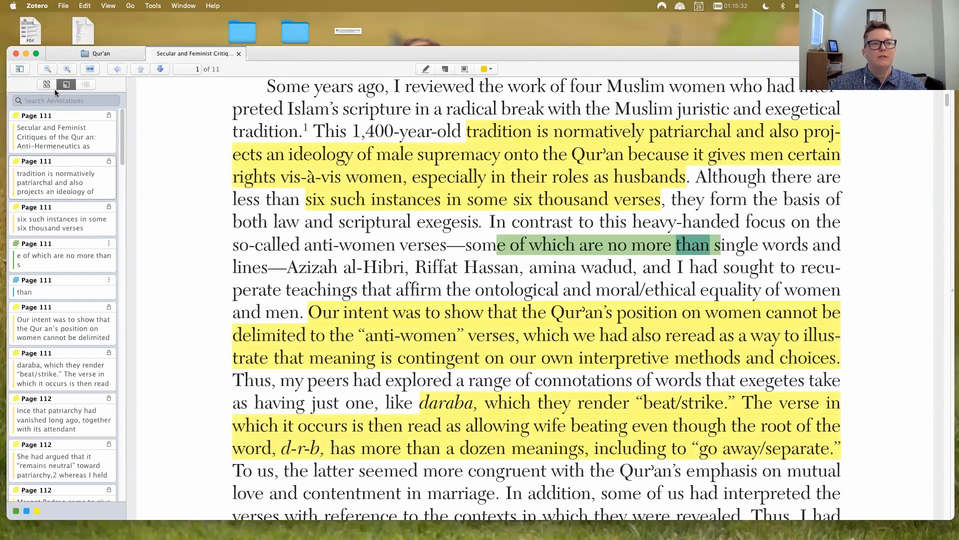
pyautogui.rightClick(320, 182)
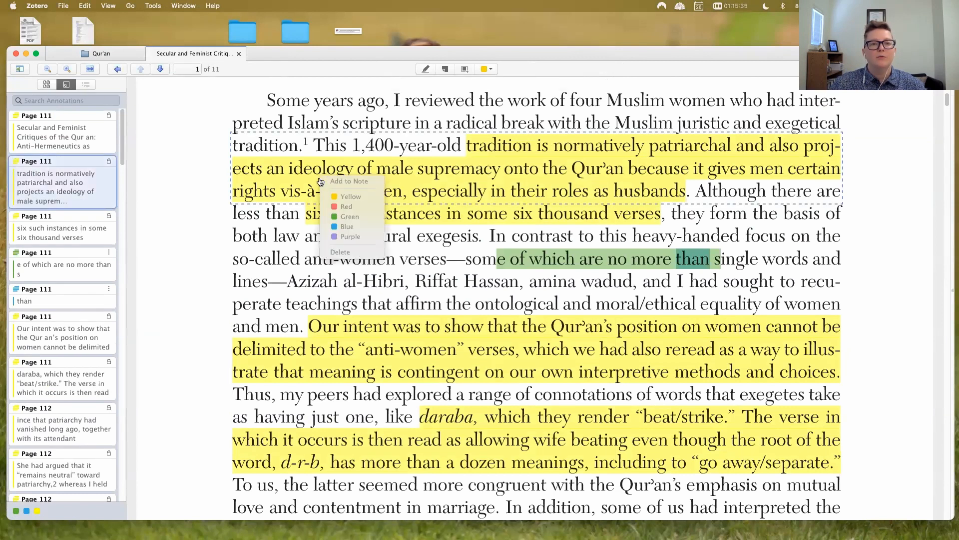
pyautogui.click(196, 255)
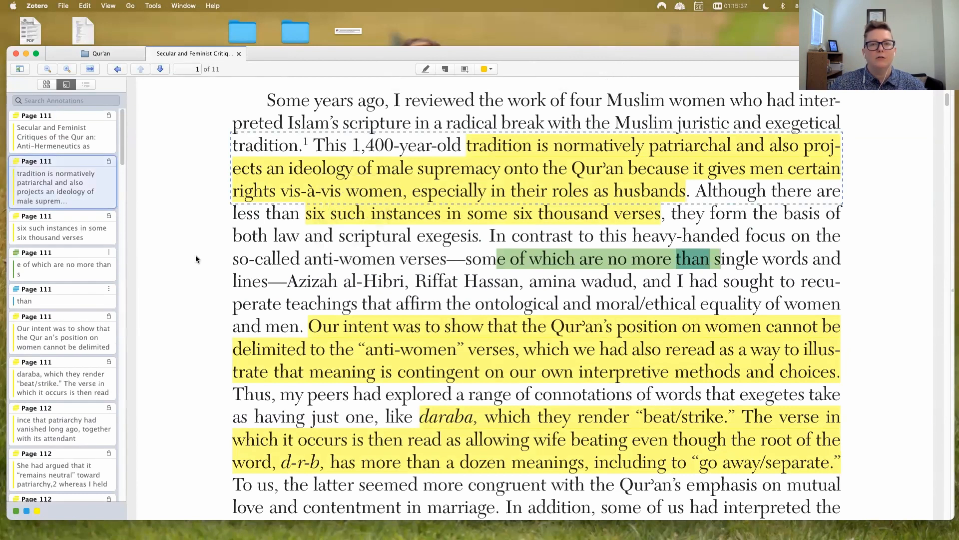
pyautogui.click(182, 172)
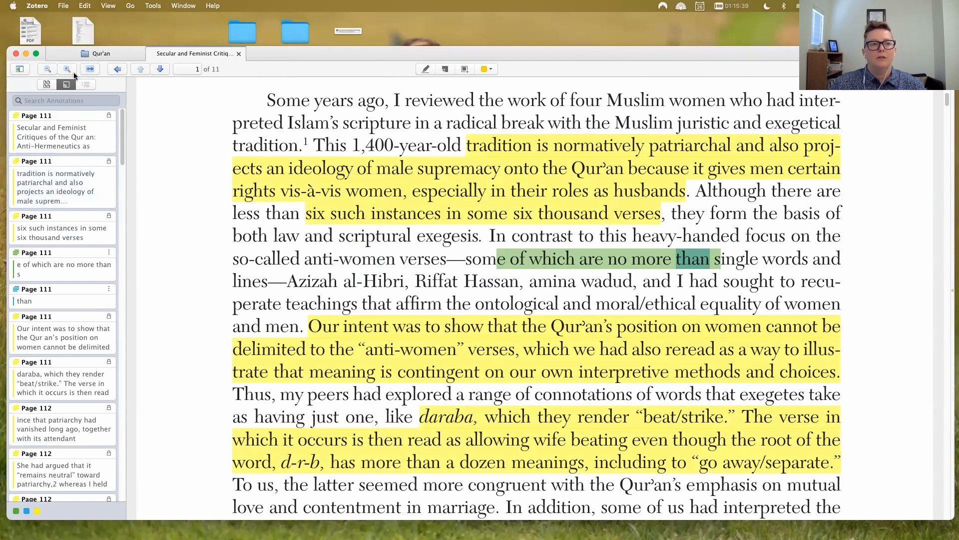
pyautogui.click(120, 57)
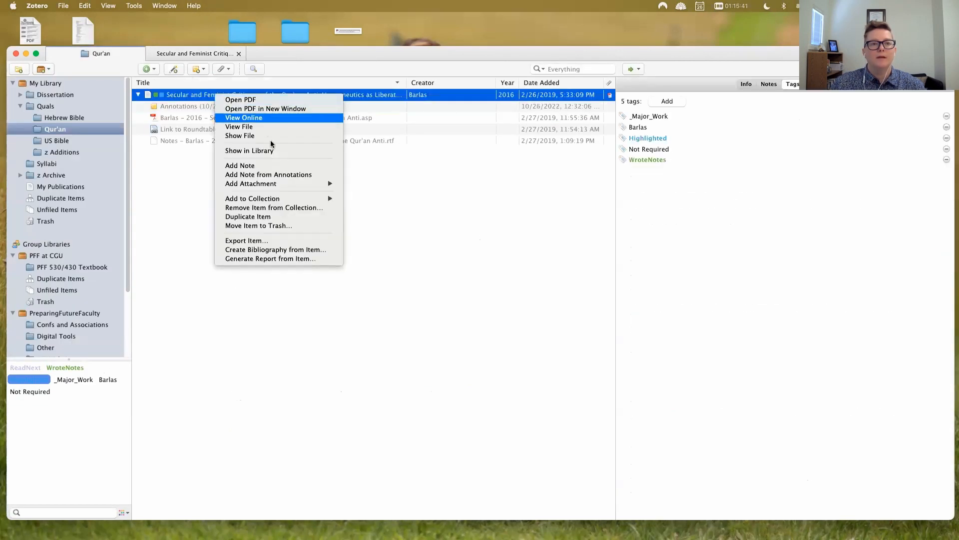
pyautogui.moveTo(281, 184)
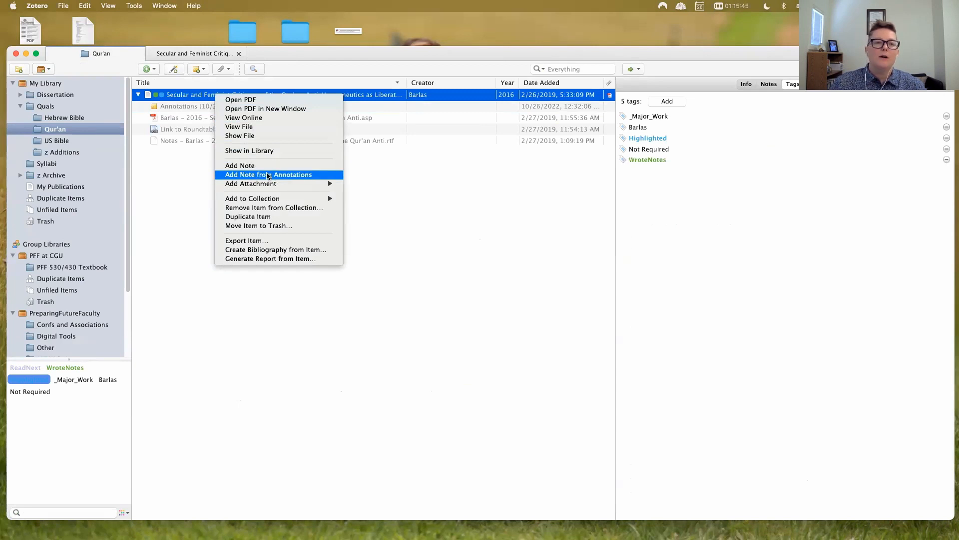
# Return to the article PDF and filter its annotations to show only the blue highlight.
pyautogui.click(173, 54)
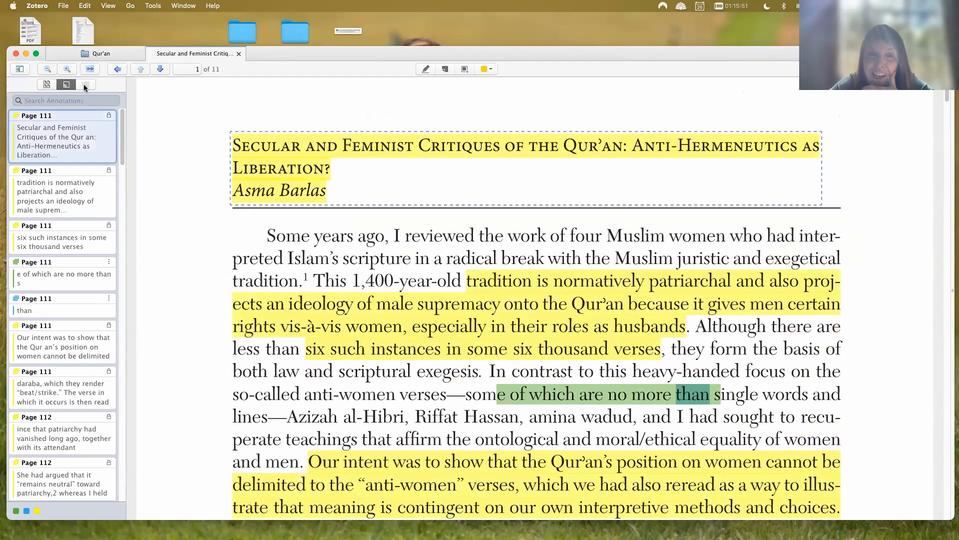
pyautogui.click(47, 84)
pyautogui.click(66, 85)
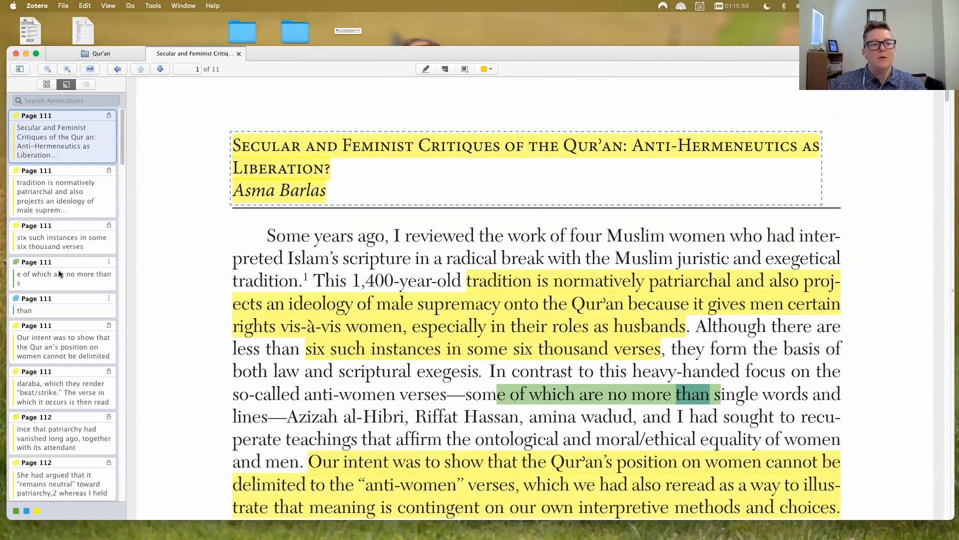
pyautogui.click(25, 511)
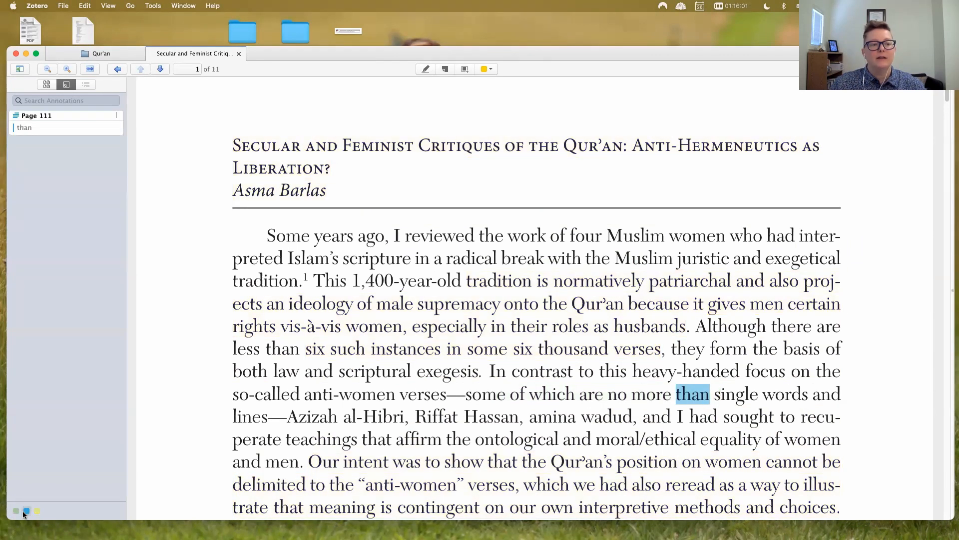
# Add a new note from annotations to the "Secular and Feminist Critiques" item and compare it with the older Annotations note.
pyautogui.click(101, 54)
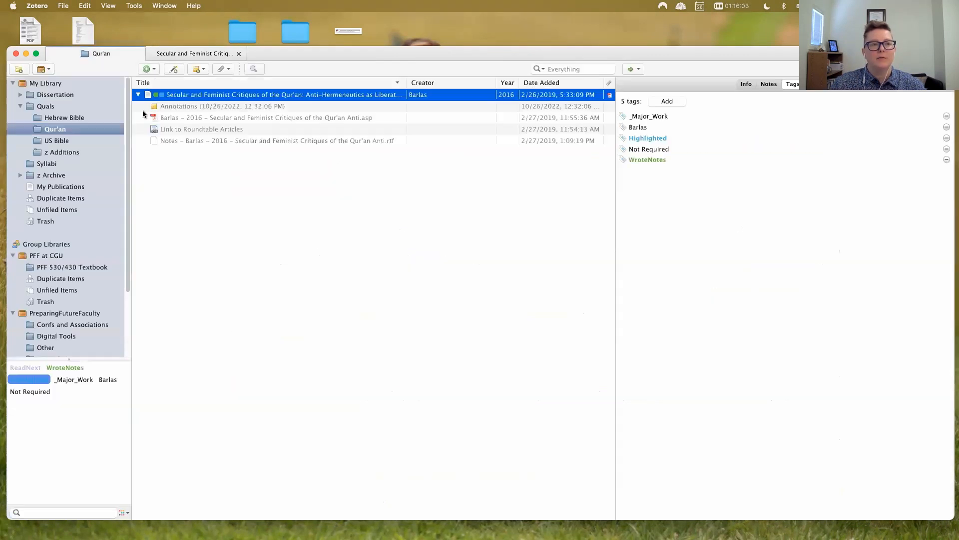
pyautogui.rightClick(181, 96)
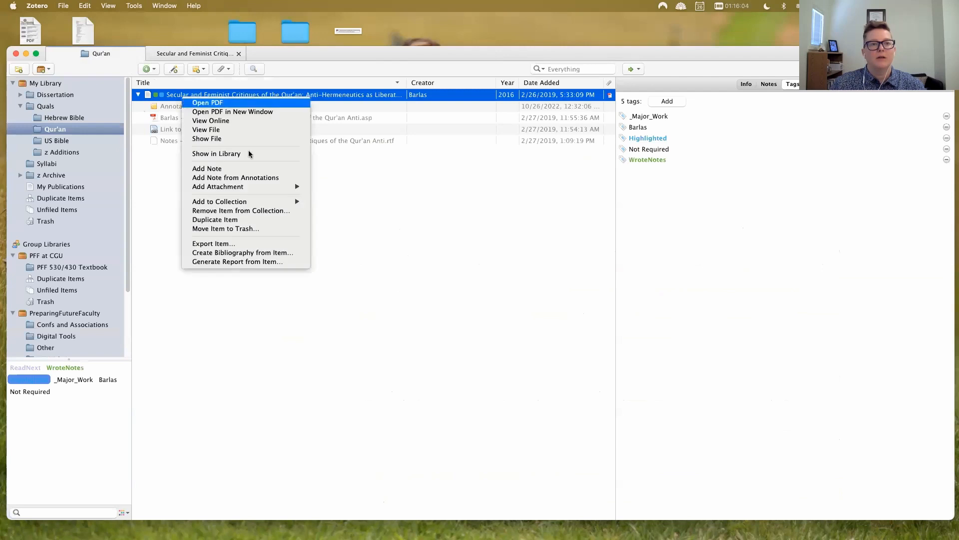
pyautogui.click(245, 177)
pyautogui.click(265, 107)
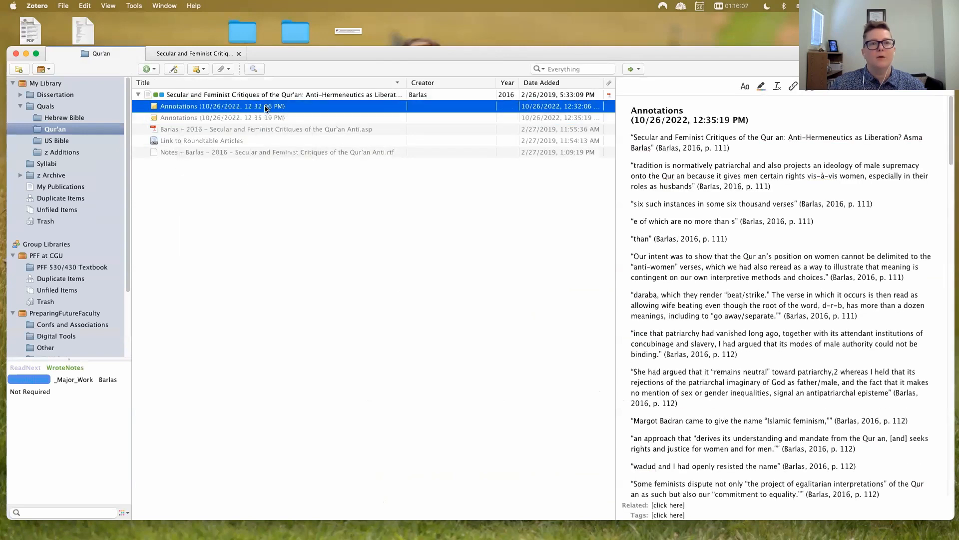
pyautogui.rightClick(265, 108)
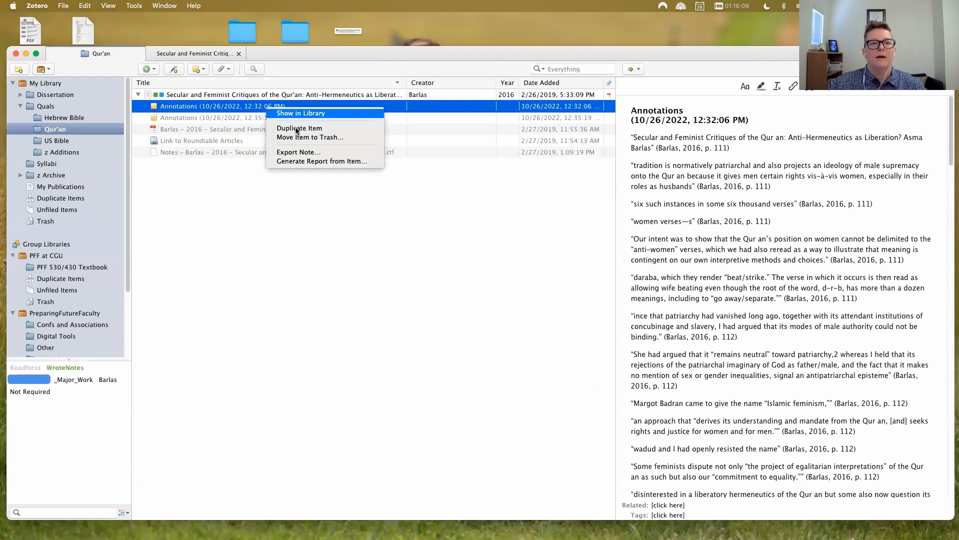
pyautogui.click(239, 197)
# Change the article PDF's annotation colour filter by turning on green and yellow, and turning off blue and then green.
pyautogui.click(160, 52)
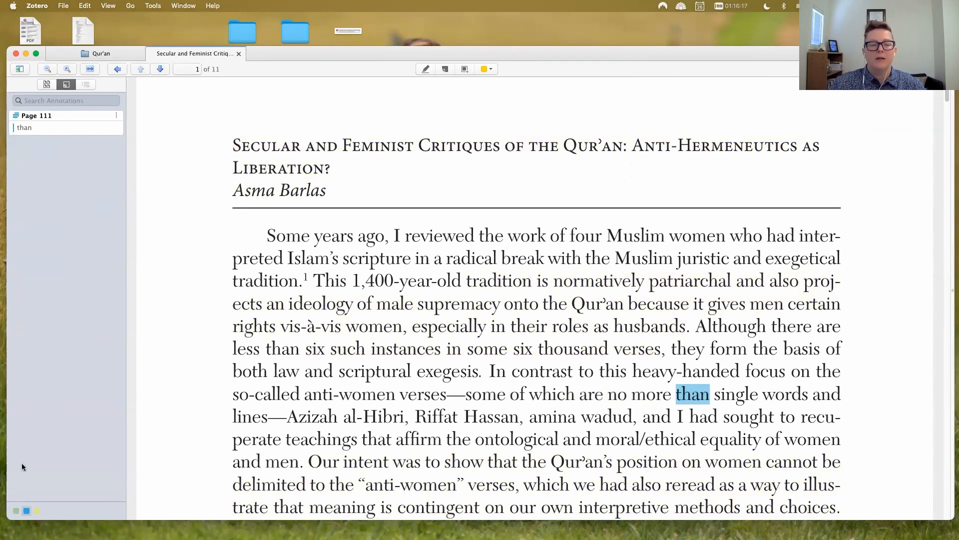
pyautogui.click(16, 510)
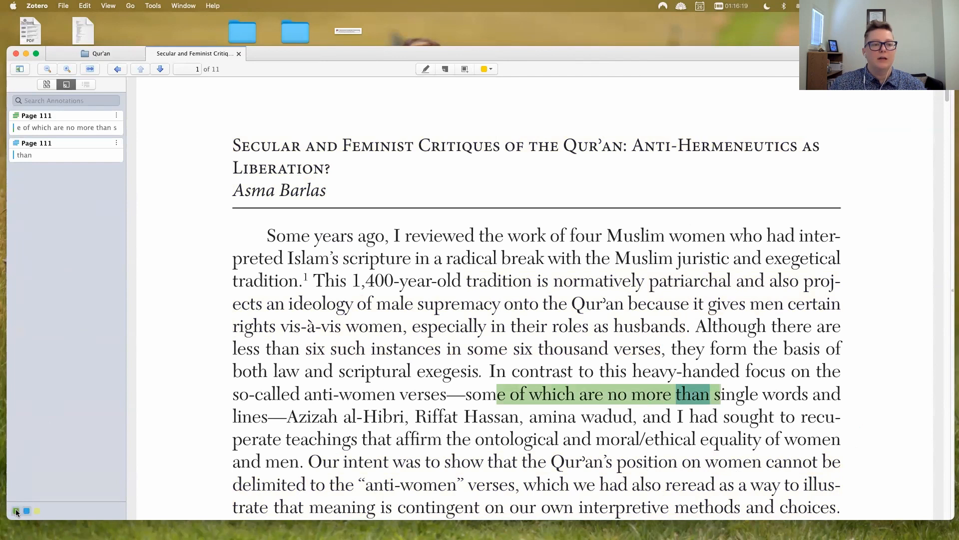
pyautogui.click(37, 511)
pyautogui.click(26, 511)
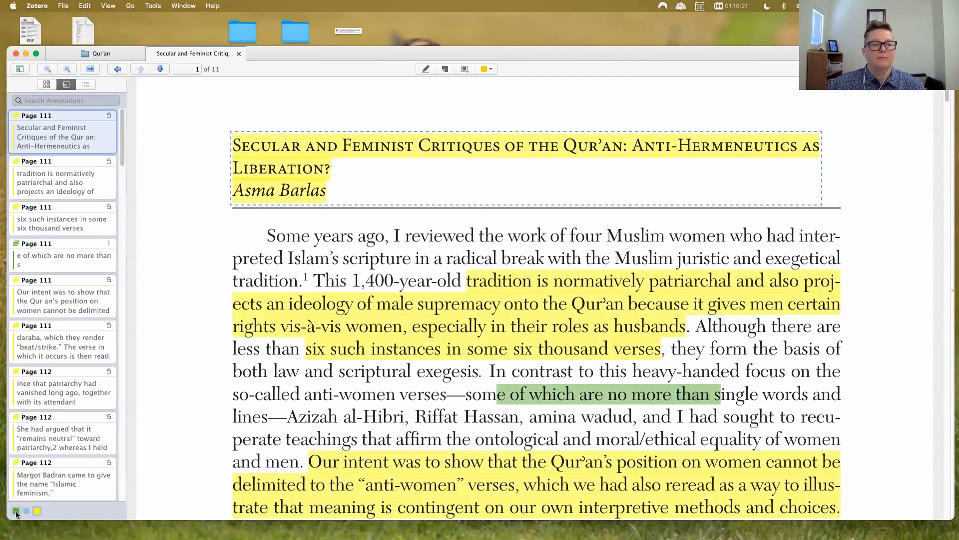
pyautogui.click(16, 511)
# In the newer Annotations note, highlight the whole "tradition is normatively patriarchal" quotation with its citation in green.
pyautogui.click(93, 54)
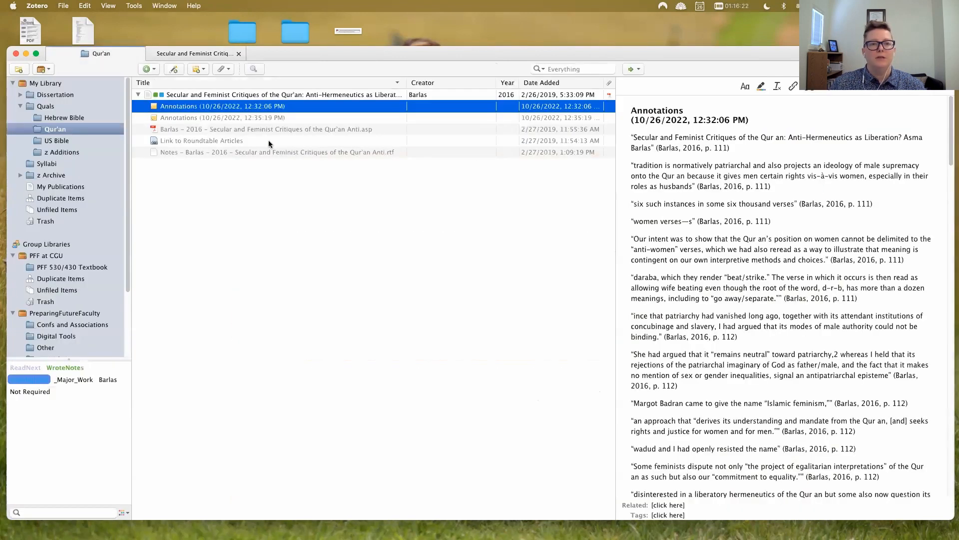
pyautogui.click(227, 118)
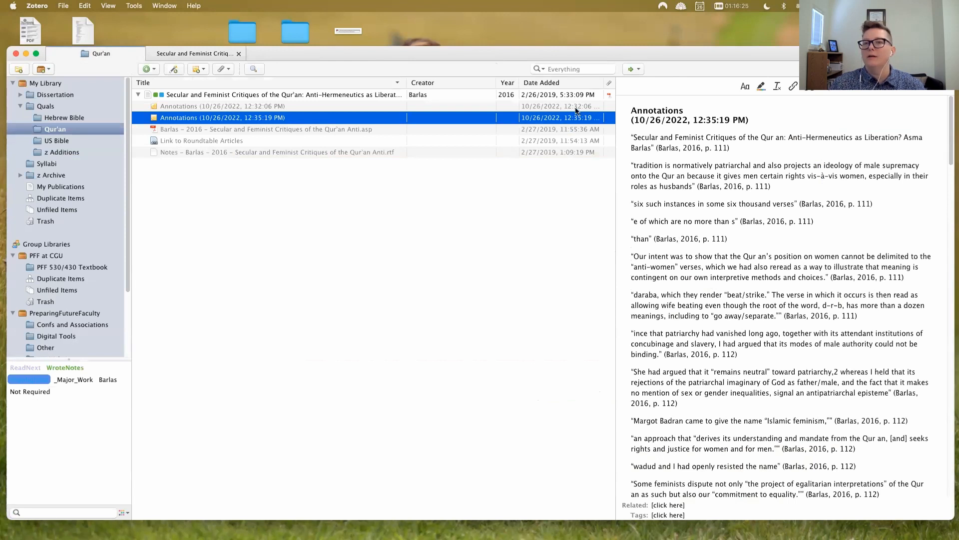
pyautogui.click(694, 183)
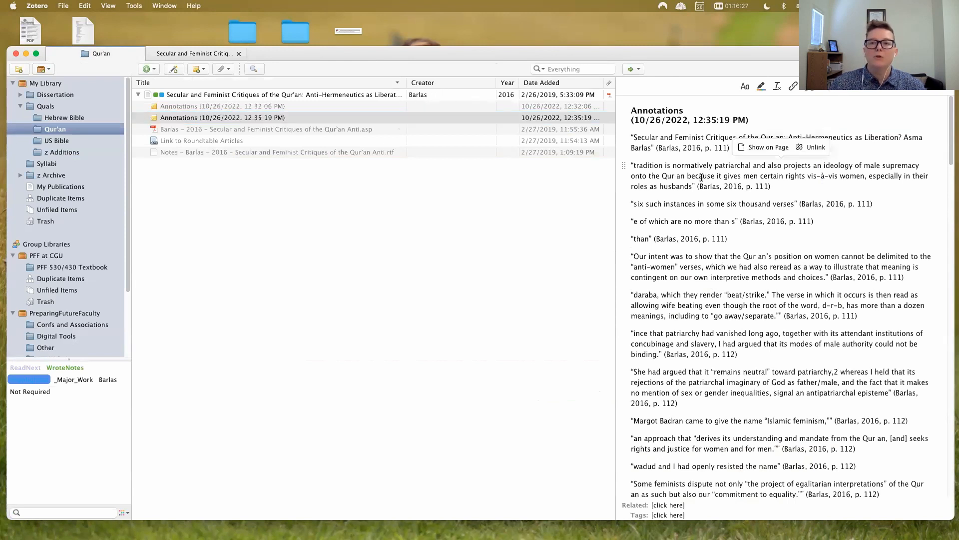
pyautogui.tripleClick(658, 173)
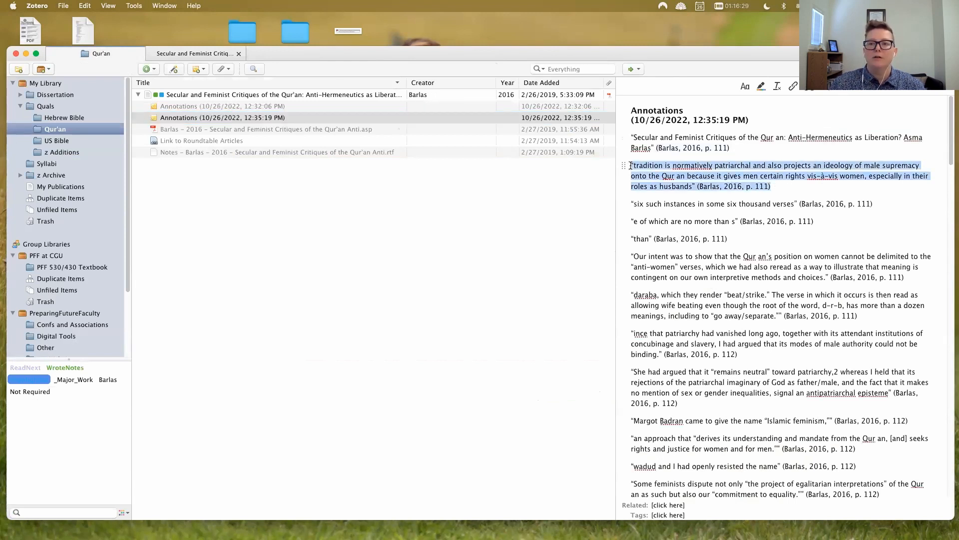
pyautogui.click(762, 86)
pyautogui.click(762, 104)
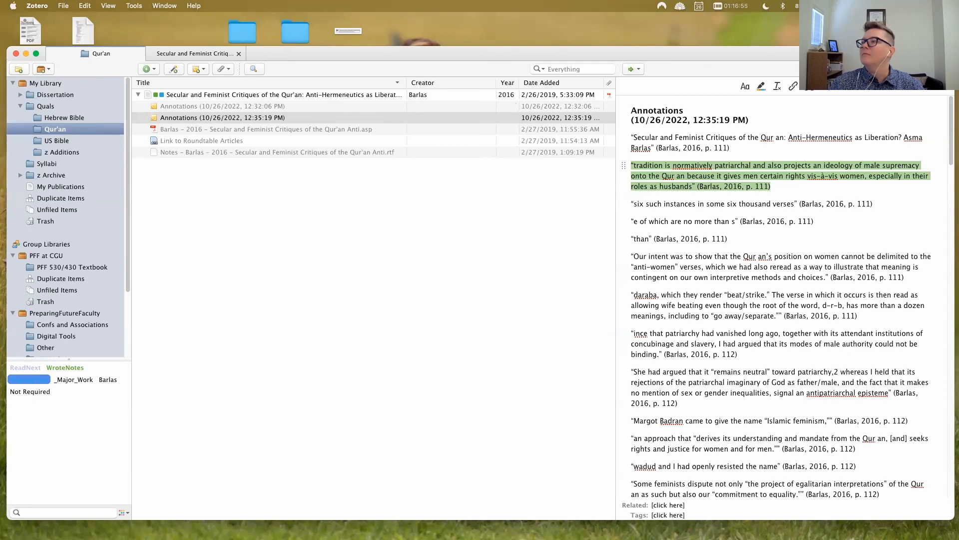
# Switch to the Example document in Word, place the insertion point at the end of the first paragraph and show the Zotero commands.
pyautogui.press('super+Tab')
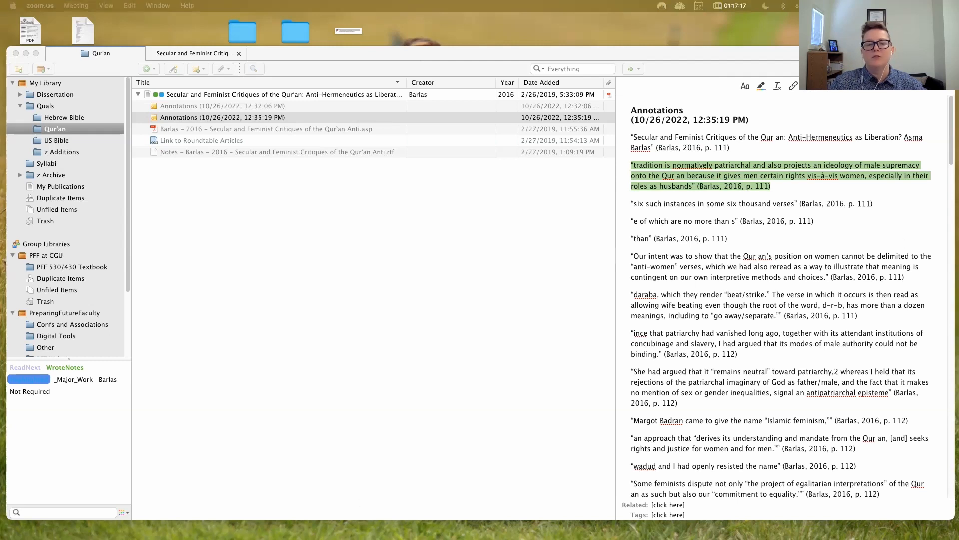
pyautogui.moveTo(377, 524)
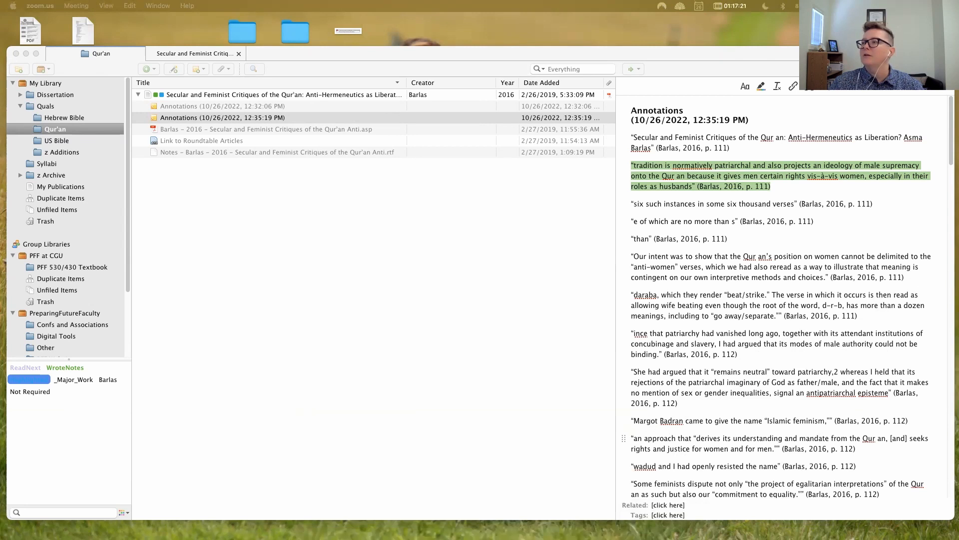
pyautogui.moveTo(958, 120); pyautogui.dragTo(342, 84)
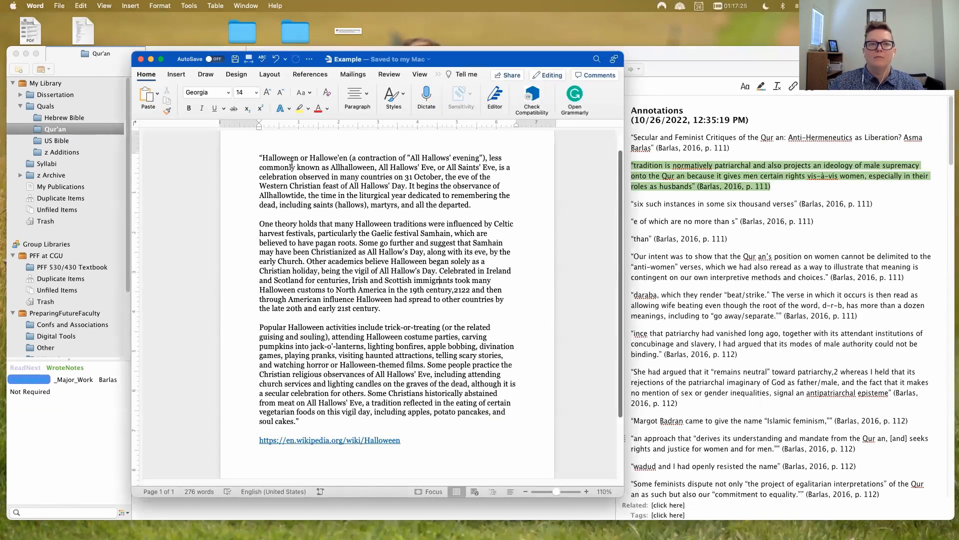
pyautogui.click(473, 206)
pyautogui.click(438, 73)
pyautogui.click(449, 107)
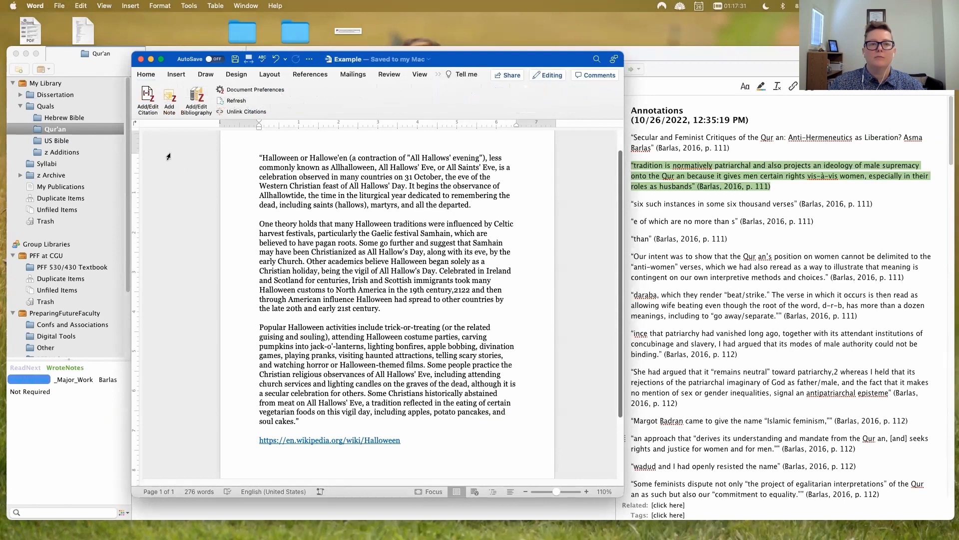
# Confirm the document's citation preferences with the Chicago Manual of Style 17th edition (full note) style and citations displayed as footnotes.
pyautogui.click(251, 89)
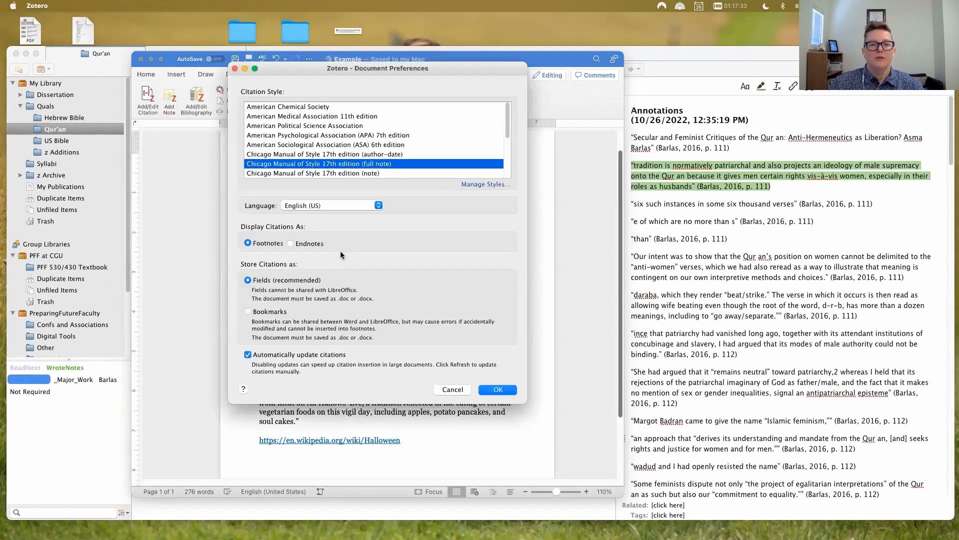
pyautogui.click(494, 390)
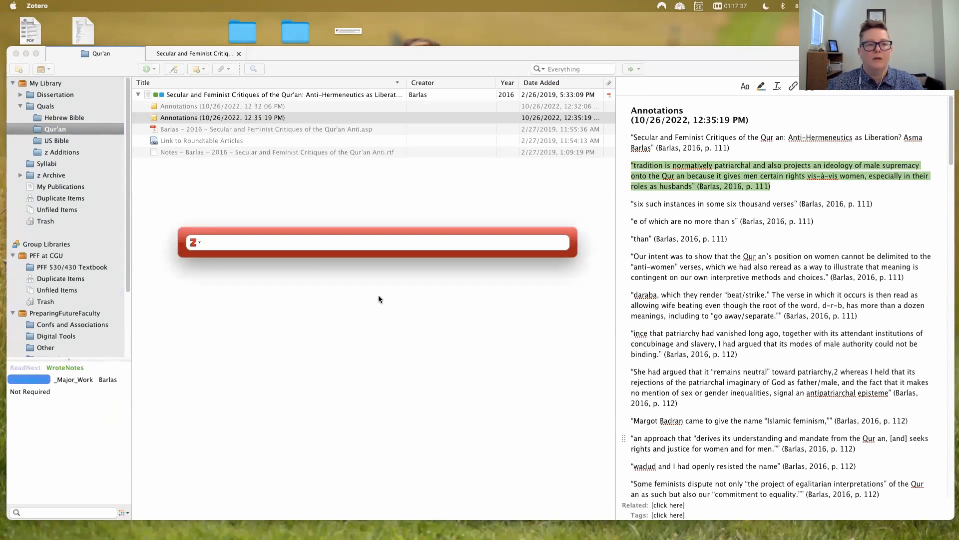
pyautogui.write('readnext')
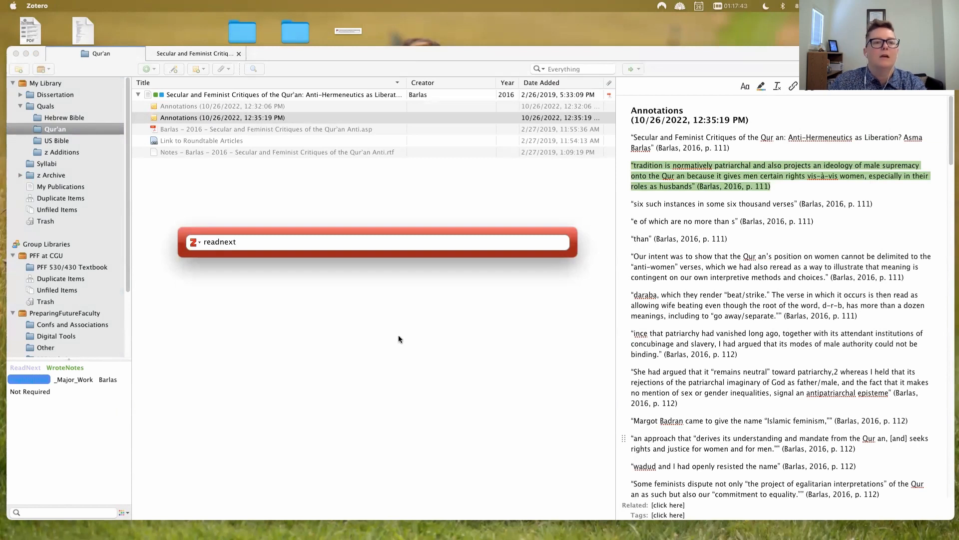
pyautogui.click(193, 242)
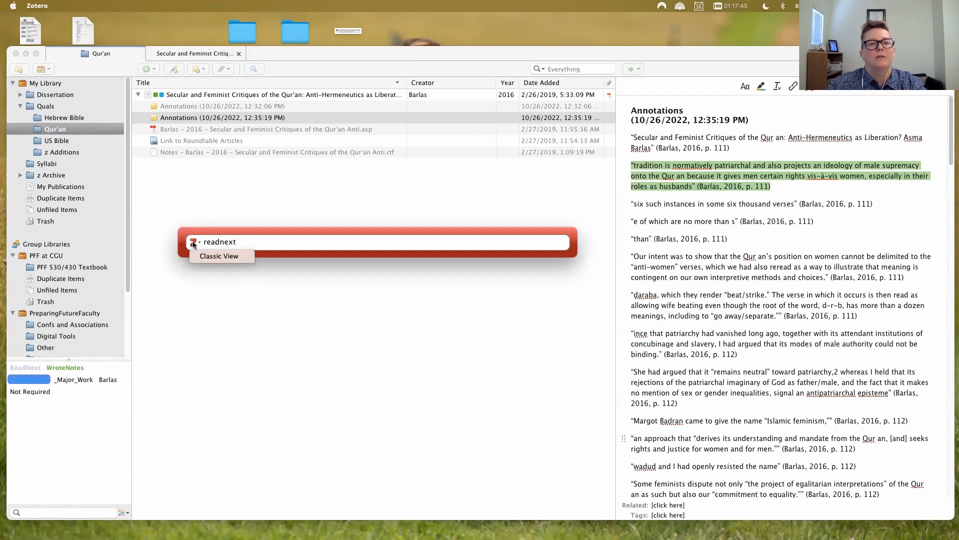
pyautogui.click(199, 255)
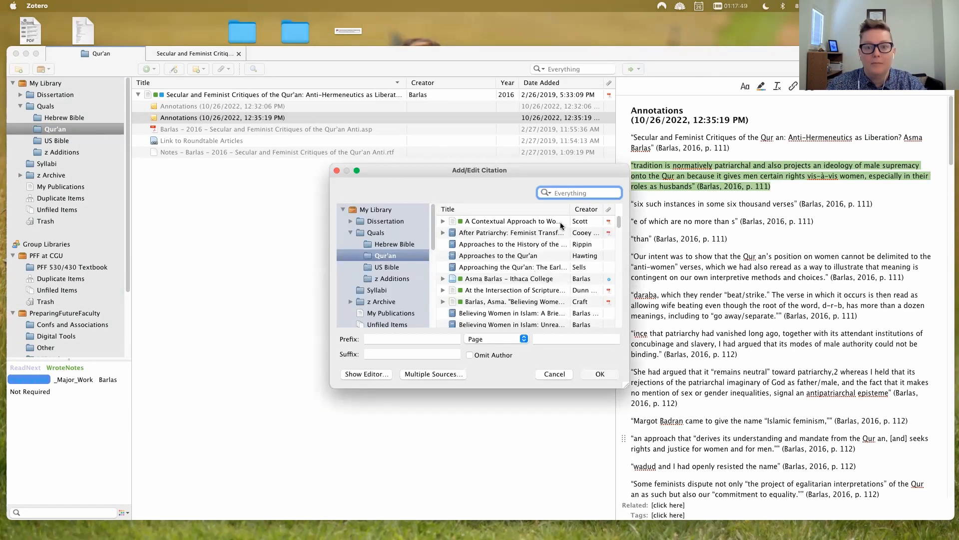
pyautogui.click(545, 193)
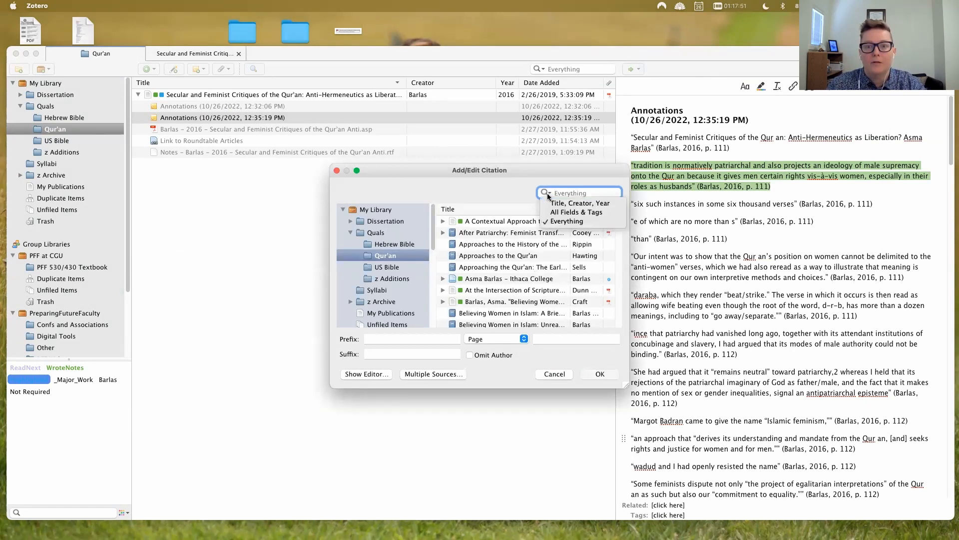
pyautogui.click(570, 212)
pyautogui.click(557, 374)
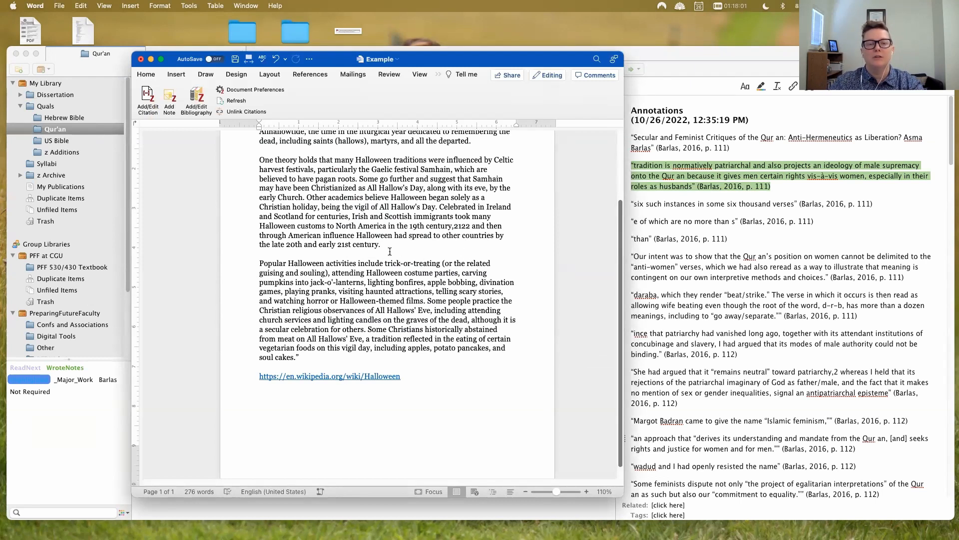
# Add a Zotero citation at the insertion point, searching for "barlas" and choosing the 2017 Harper's Magazine article "Reason Out".
pyautogui.click(148, 96)
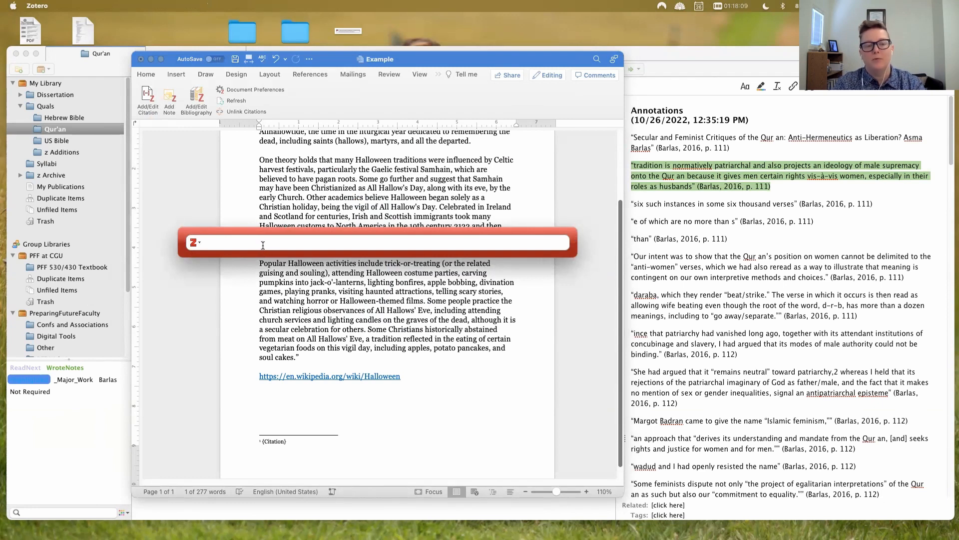
pyautogui.write('barlas')
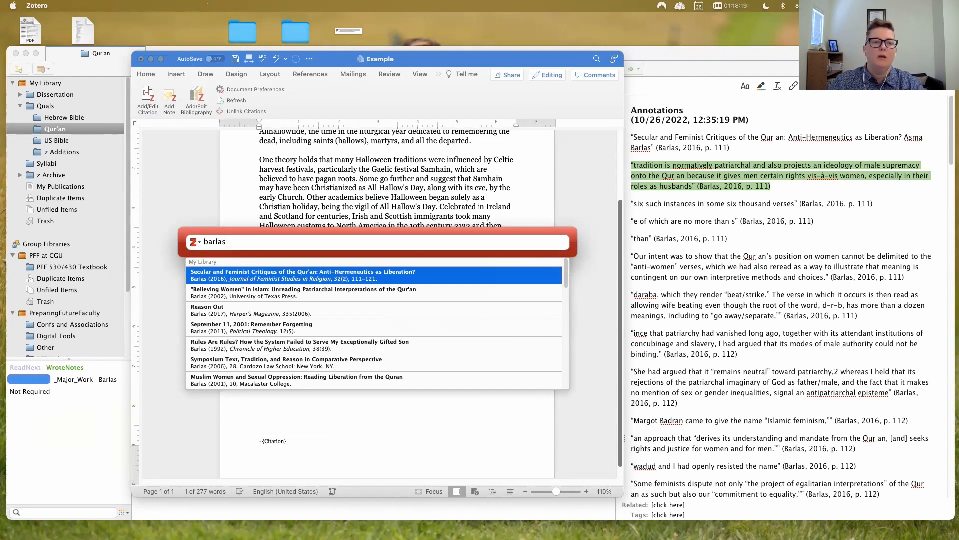
pyautogui.click(244, 313)
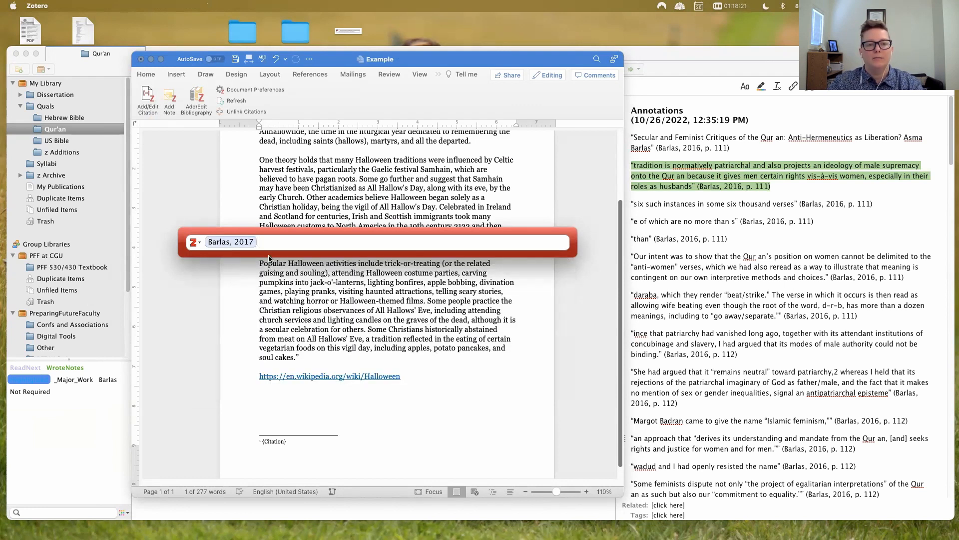
# Insert the selected 2017 "Reason Out" source as the footnote citation after "early 21st century.".
pyautogui.press('Return')
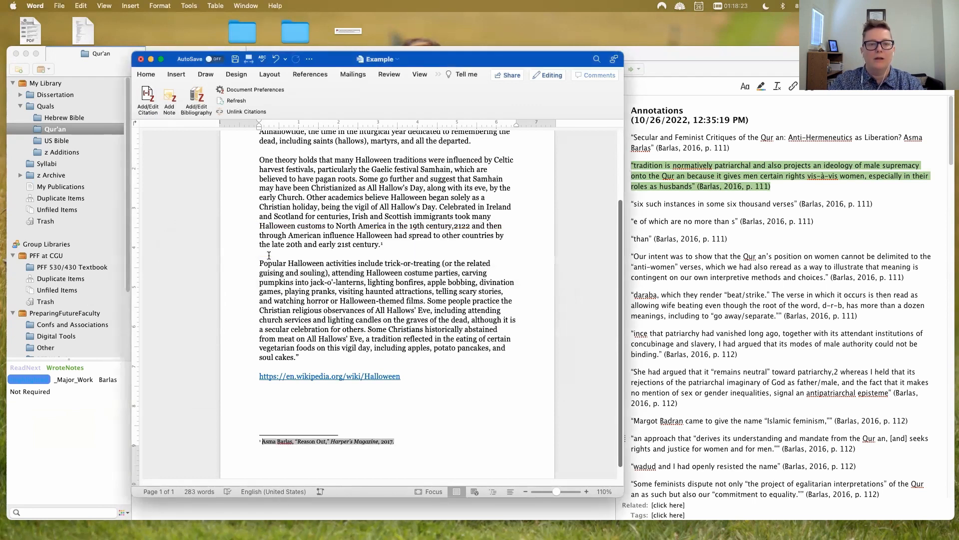
pyautogui.click(418, 444)
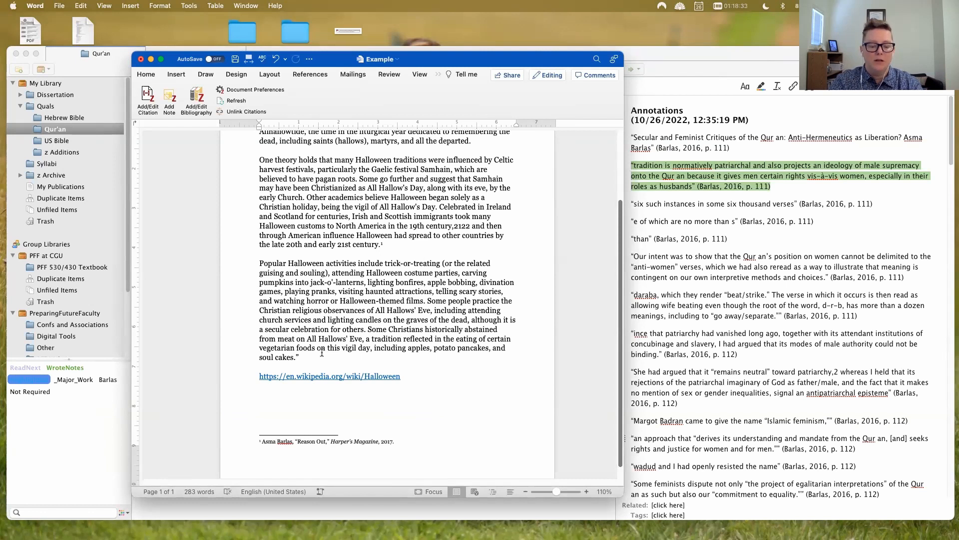
# Start a citation after "soul cakes." in Classic View and search the Qur'an collection's fields and tags for "readnext".
pyautogui.click(148, 97)
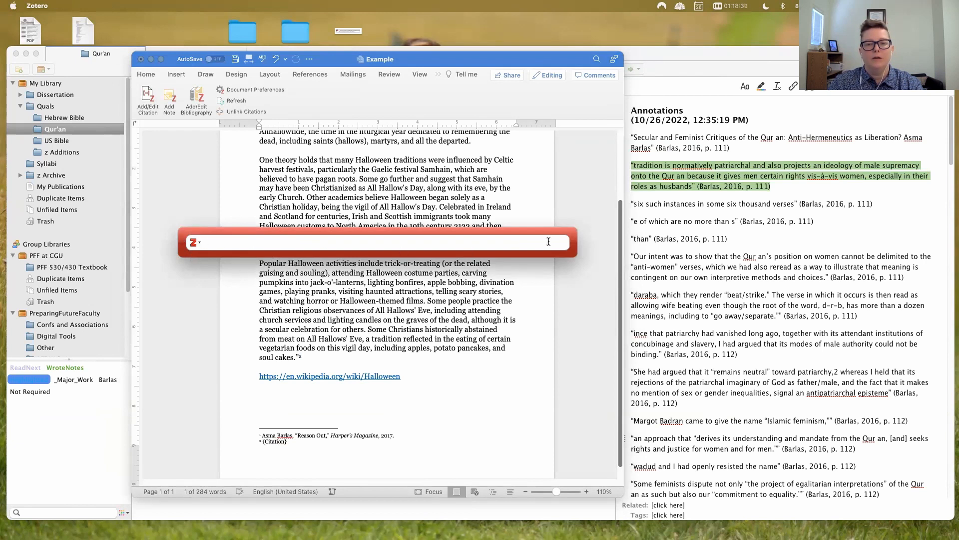
pyautogui.click(194, 243)
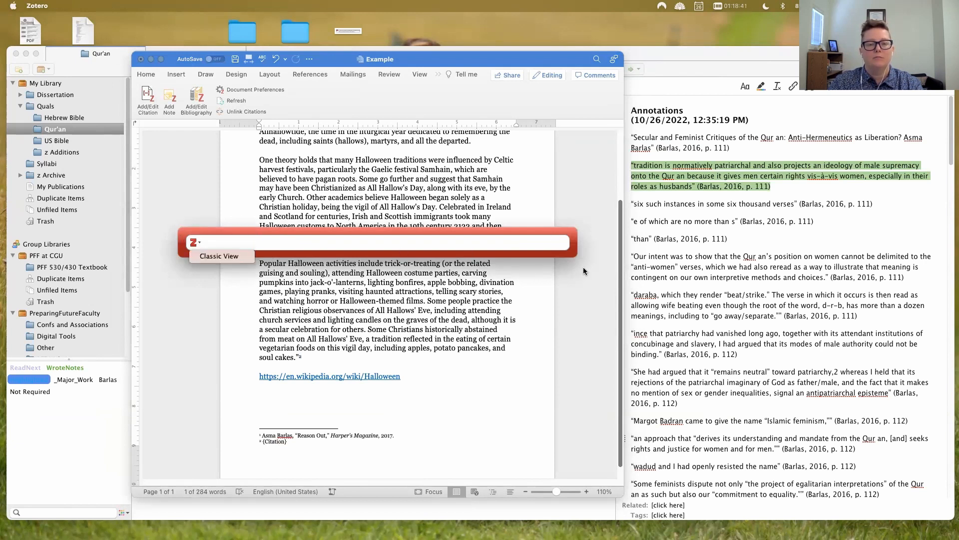
pyautogui.click(204, 256)
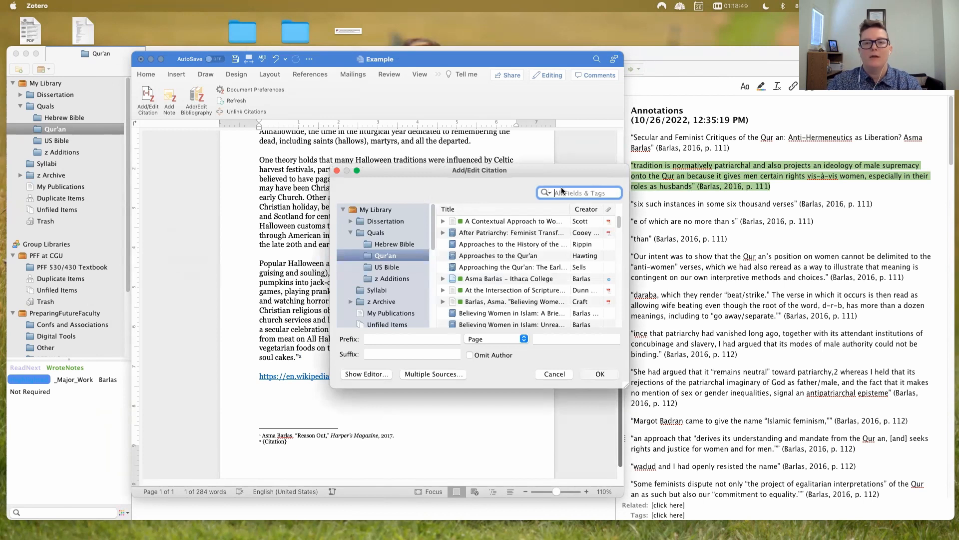
pyautogui.click(544, 192)
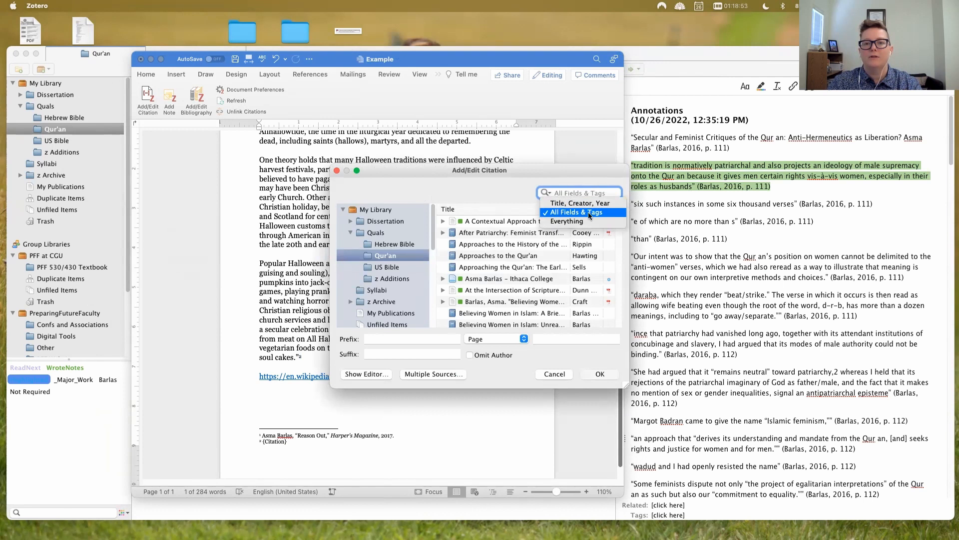
pyautogui.click(570, 192)
pyautogui.write('readnex')
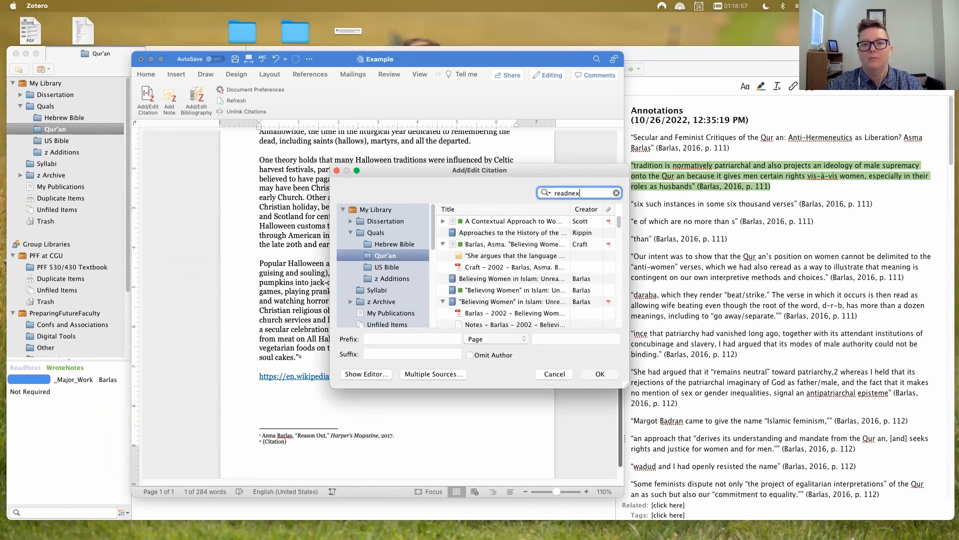
pyautogui.write('t')
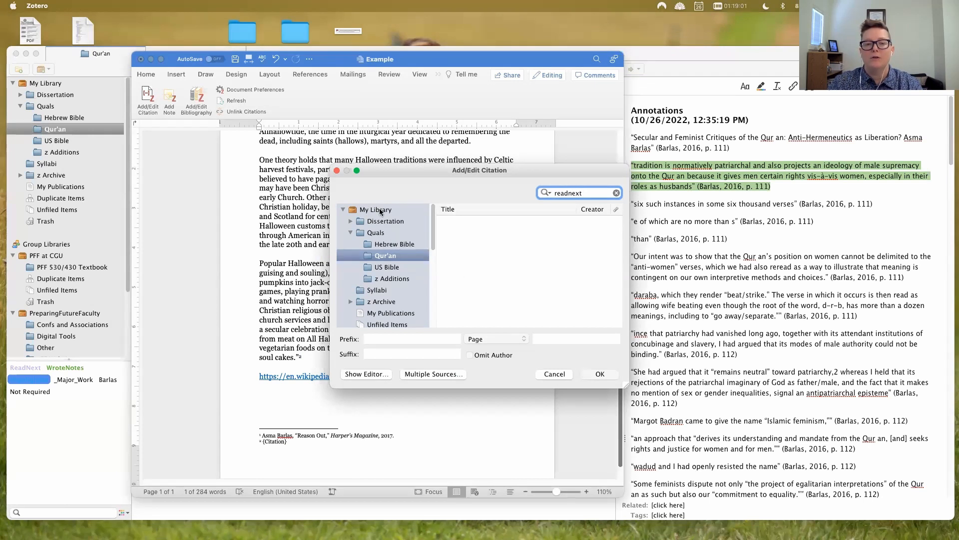
# Search the Hebrew Bible and Qur'an collections for "readnext".
pyautogui.click(392, 245)
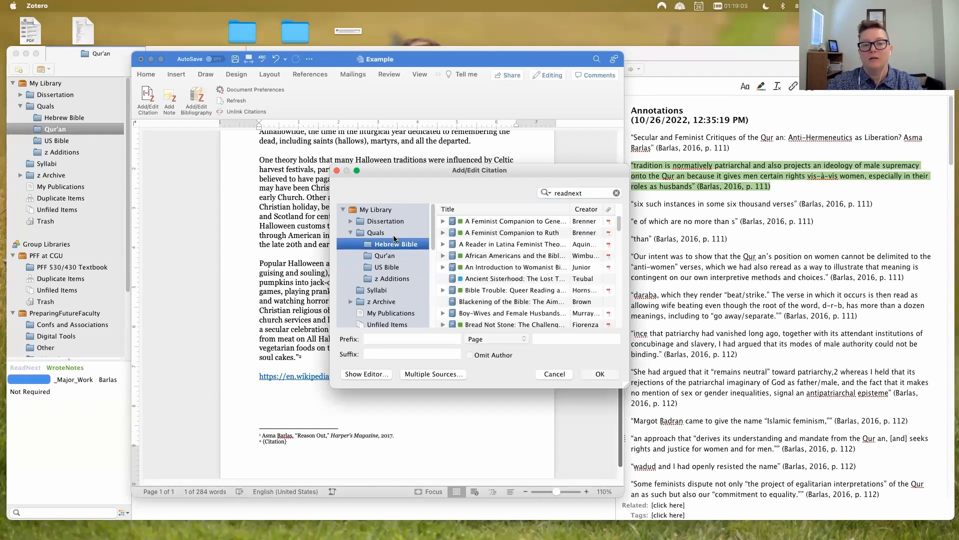
pyautogui.click(588, 193)
pyautogui.press('Return')
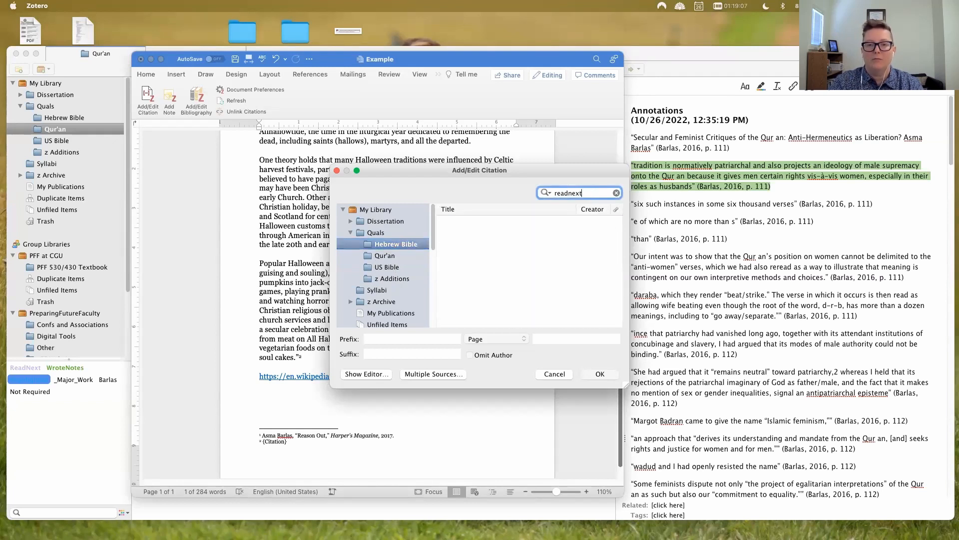
pyautogui.click(399, 256)
pyautogui.click(596, 195)
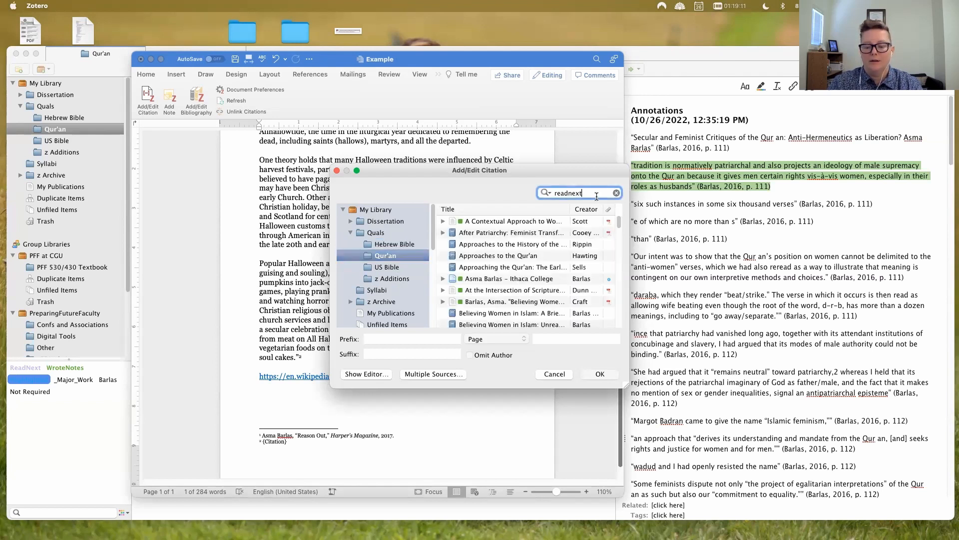
# Search the US Bible collection for "readnext" and insert "Effects of the Scopes Trial" as the footnote citation.
pyautogui.click(419, 267)
pyautogui.click(587, 196)
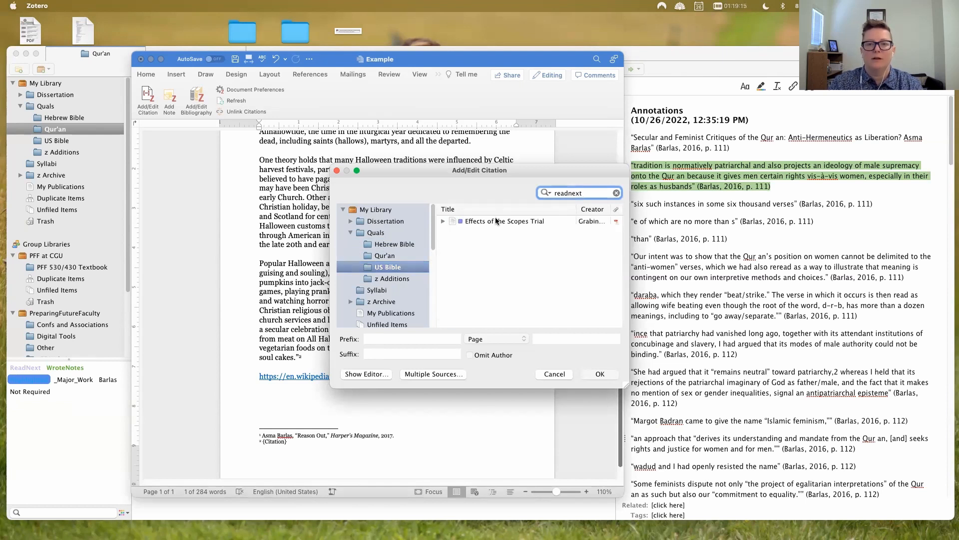
pyautogui.click(493, 222)
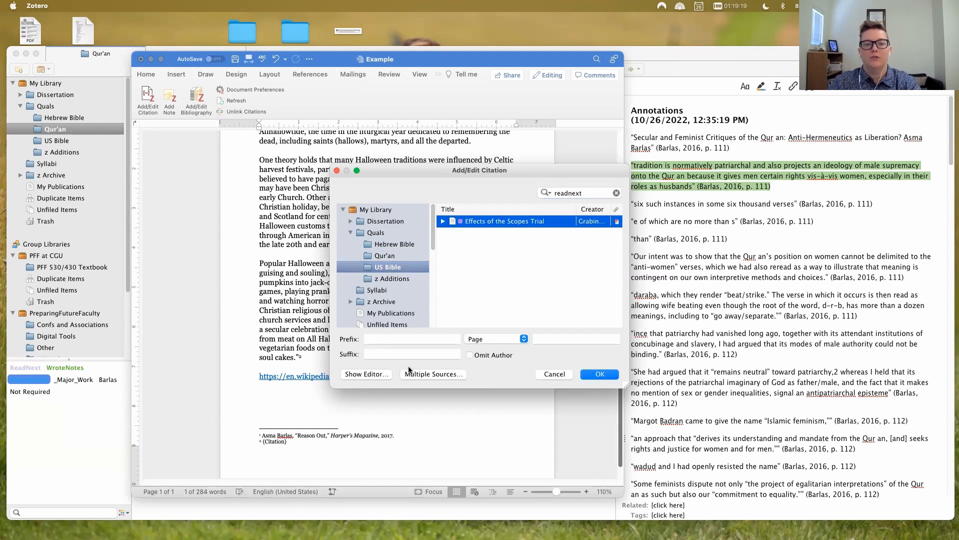
pyautogui.doubleClick(599, 194)
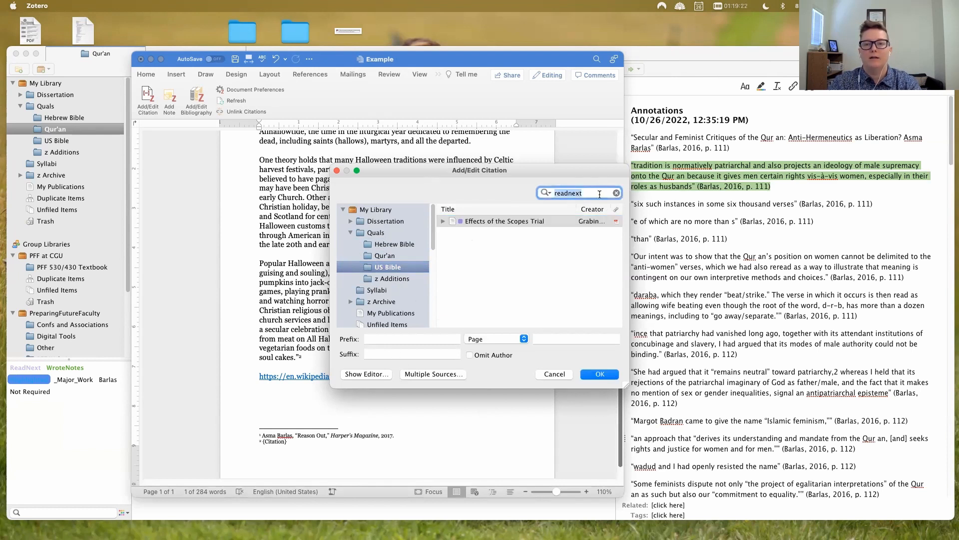
pyautogui.click(591, 371)
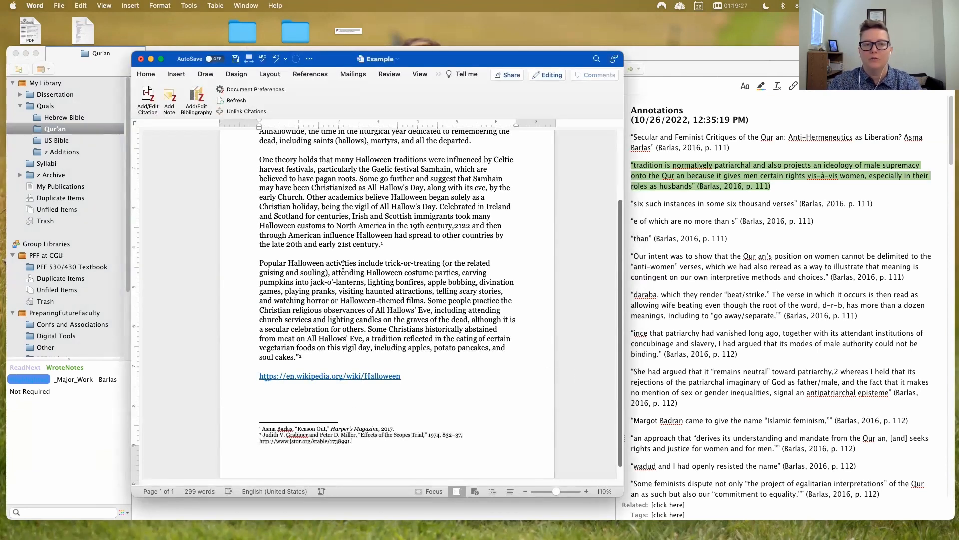
pyautogui.click(148, 98)
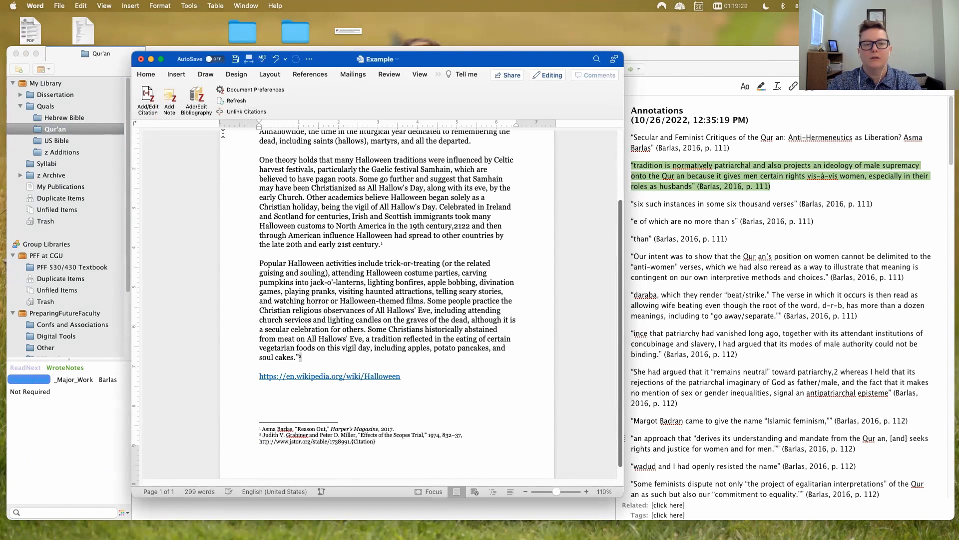
pyautogui.click(195, 242)
pyautogui.click(218, 255)
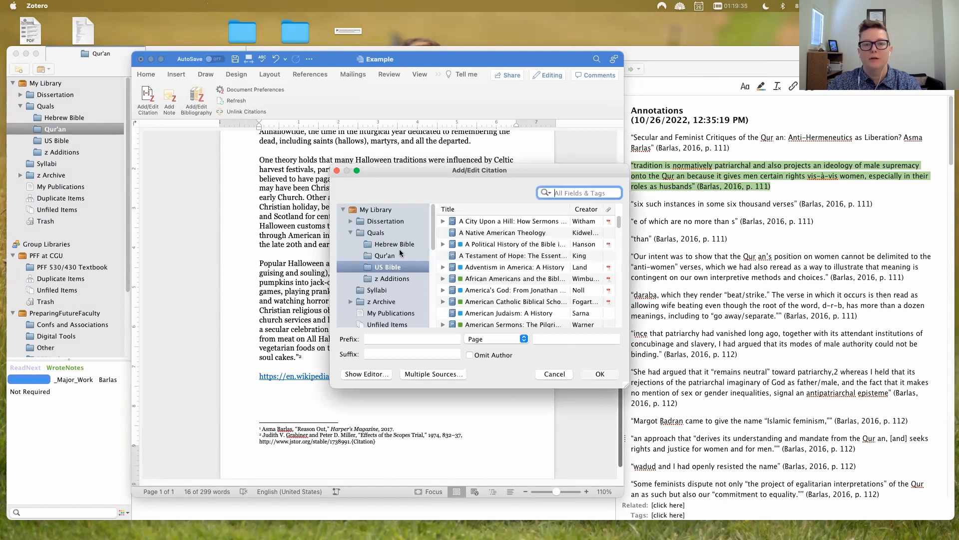
pyautogui.click(384, 246)
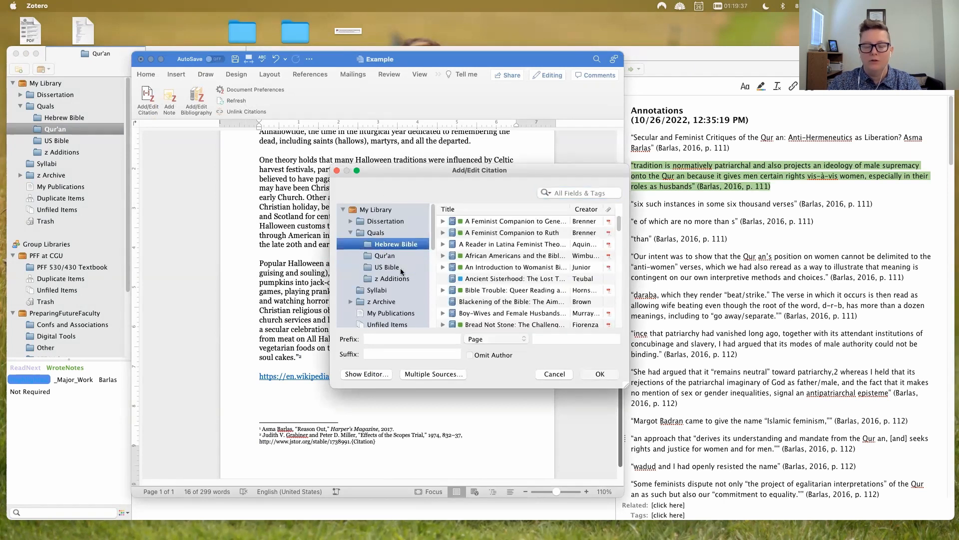
pyautogui.scroll(-5, 575, 250)
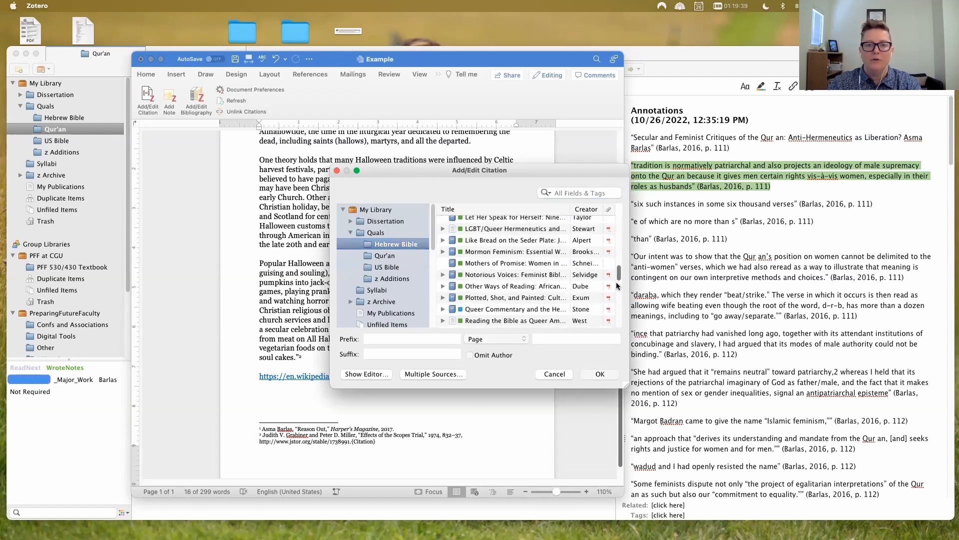
pyautogui.scroll(3, 612, 227)
pyautogui.click(554, 374)
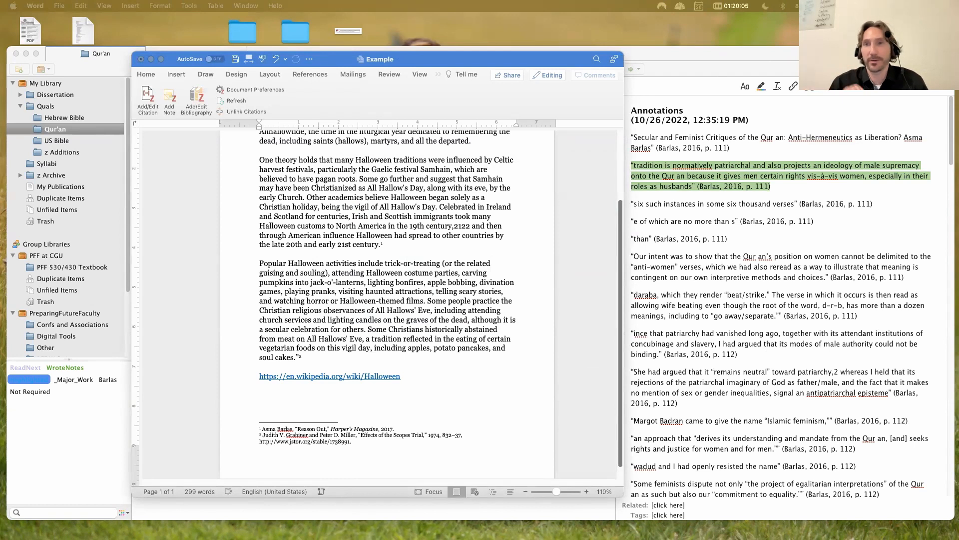
# Minimize the Example document and browse the full My Library item list in Zotero.
pyautogui.click(431, 347)
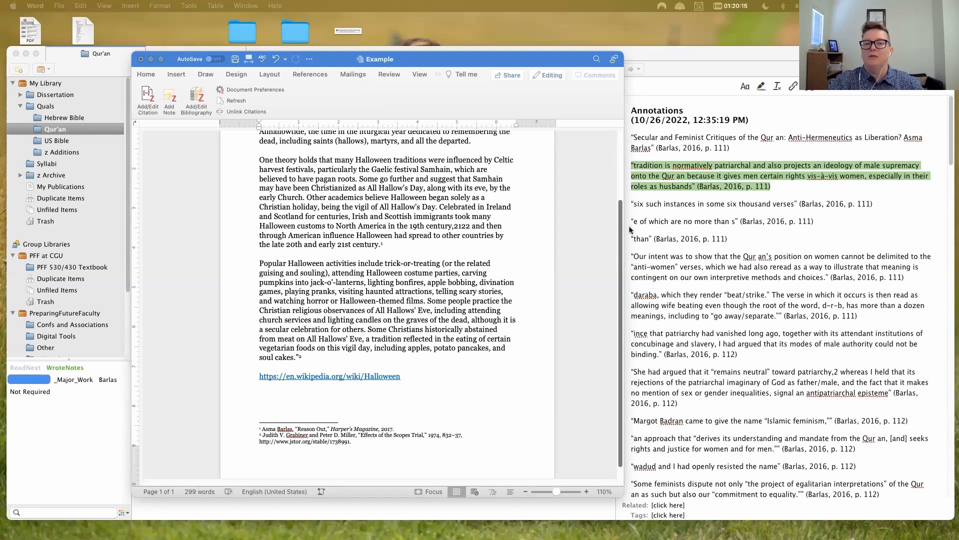
pyautogui.click(483, 254)
pyautogui.click(150, 59)
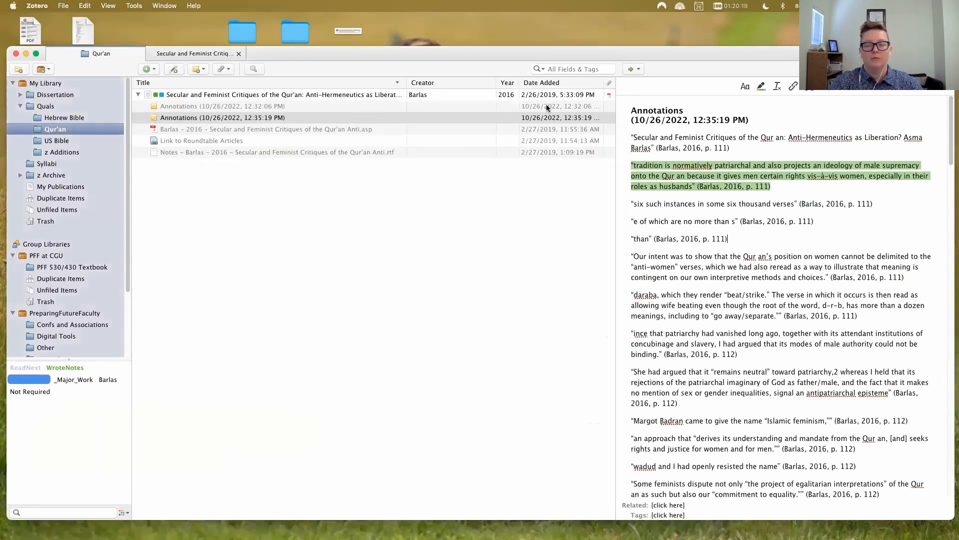
pyautogui.click(42, 84)
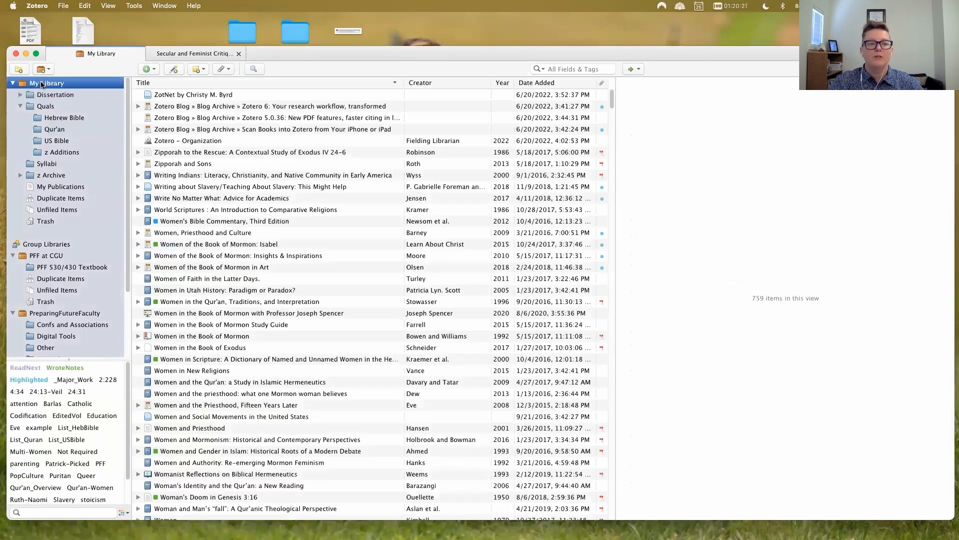
pyautogui.moveTo(614, 104); pyautogui.dragTo(605, 356)
pyautogui.moveTo(606, 416); pyautogui.dragTo(606, 149)
pyautogui.scroll(15, 605, 149)
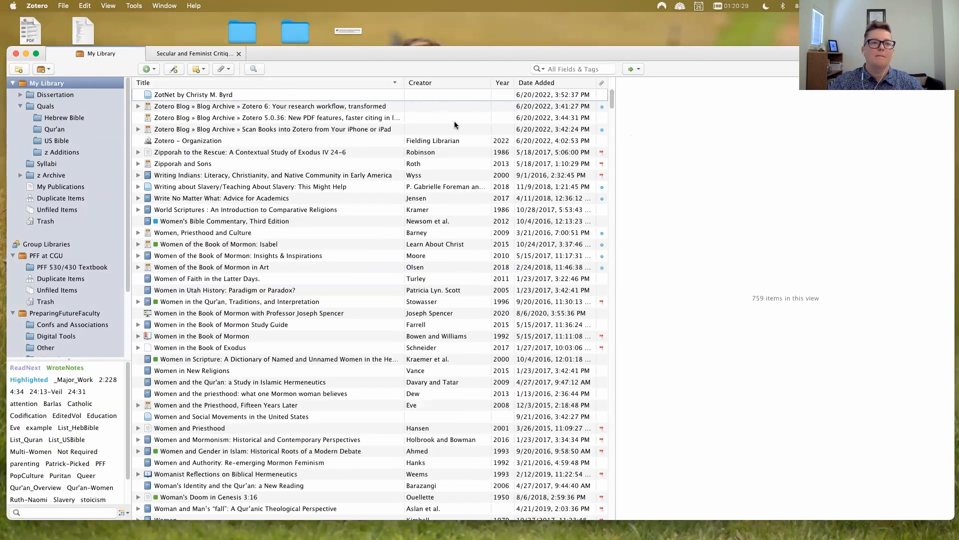
# Examine the scope options offered by the library's quick search and leave the scope as it is.
pyautogui.click(540, 70)
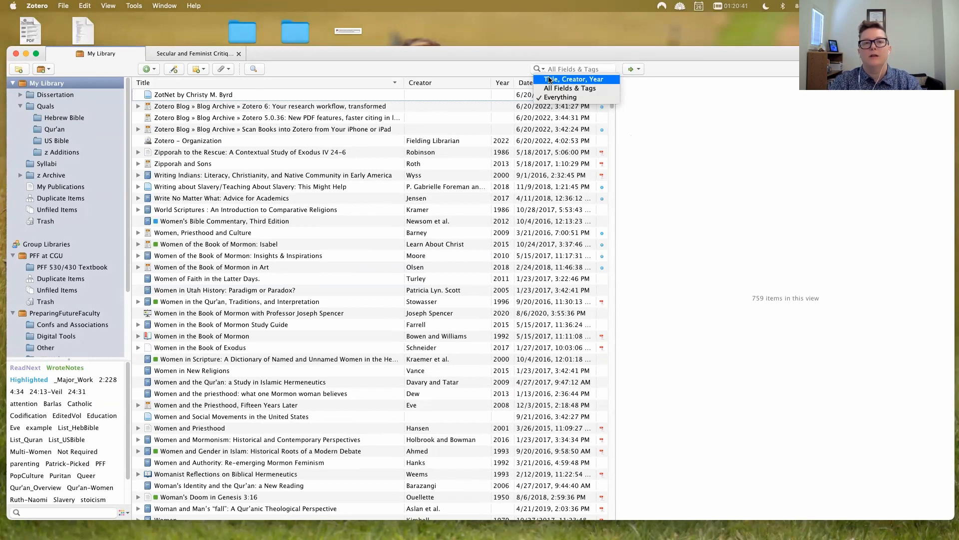
pyautogui.click(507, 73)
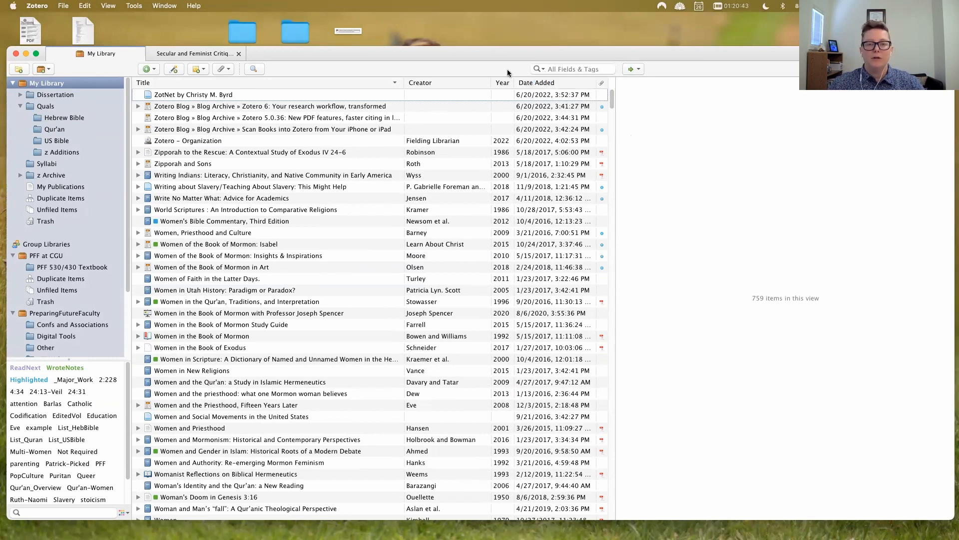
pyautogui.click(573, 71)
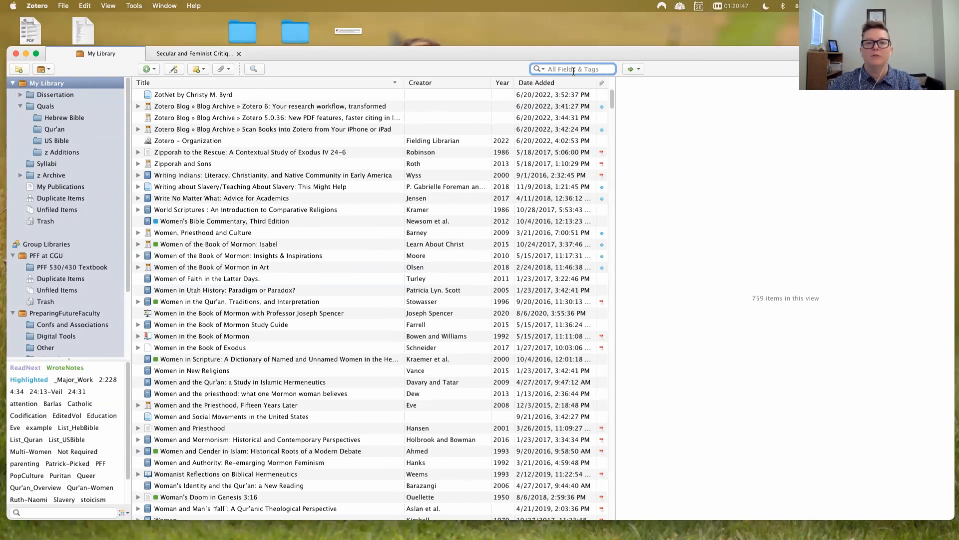
pyautogui.click(538, 69)
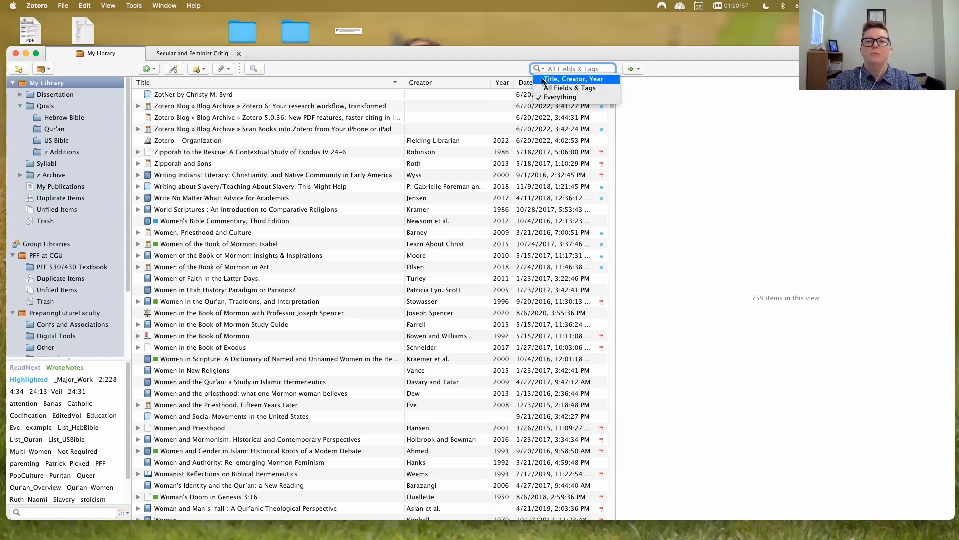
pyautogui.click(311, 112)
# Show the item details of the blog post "Zotero 6: Your research workflow, transformed".
pyautogui.click(290, 105)
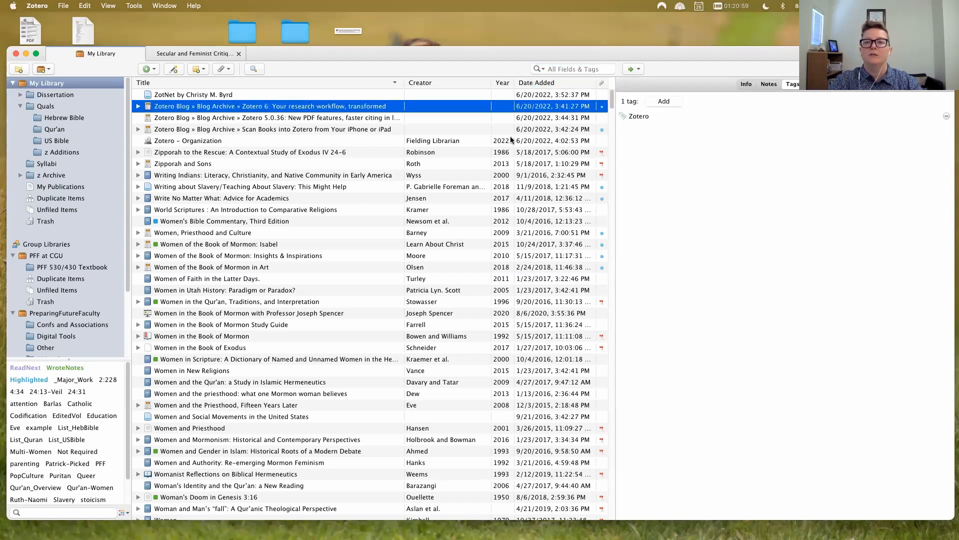
pyautogui.click(745, 86)
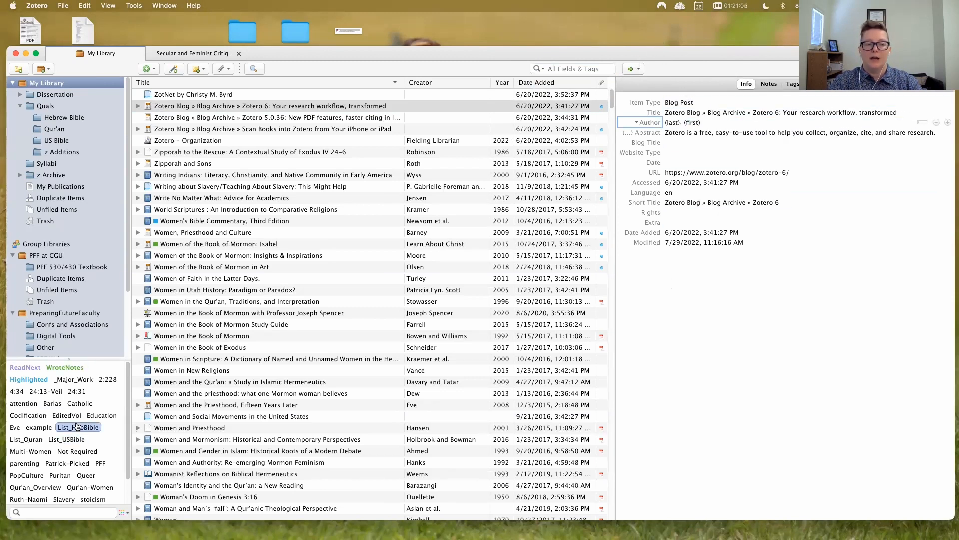
# Search all of My Library for "readnext" and clear the search.
pyautogui.click(585, 68)
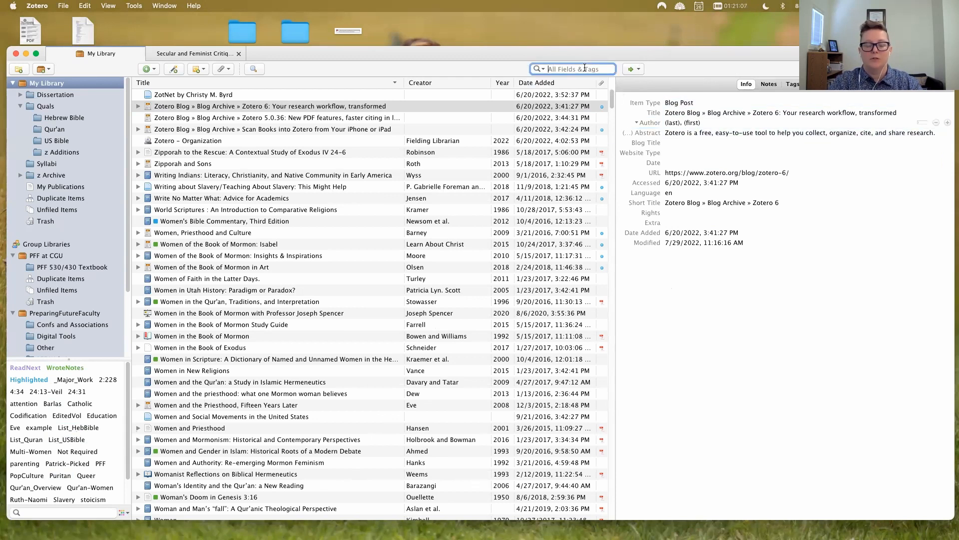
pyautogui.write('readnext')
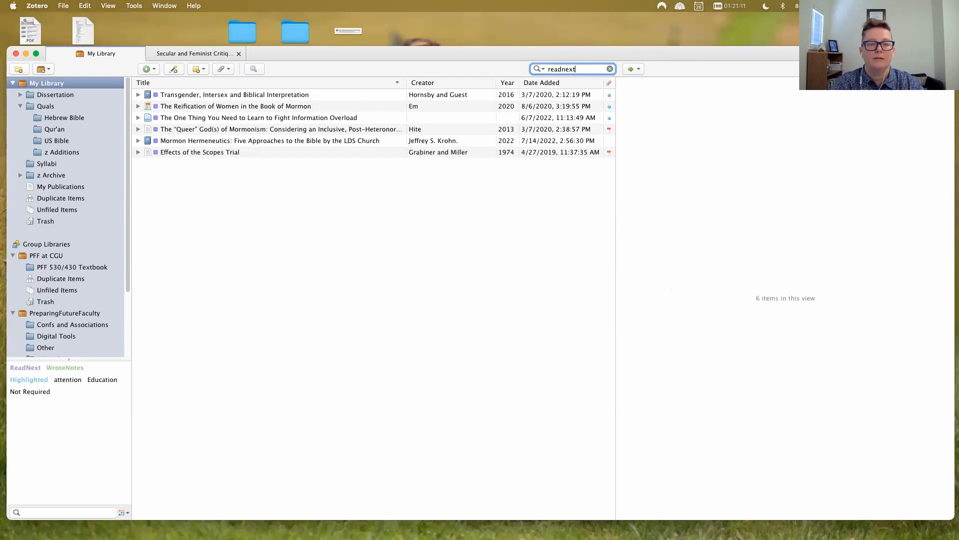
pyautogui.press('BackSpace')
pyautogui.press('BackSpace')
pyautogui.press('BackSpace')
pyautogui.press('BackSpace')
pyautogui.press('BackSpace')
pyautogui.press('BackSpace')
pyautogui.press('BackSpace')
pyautogui.press('BackSpace')
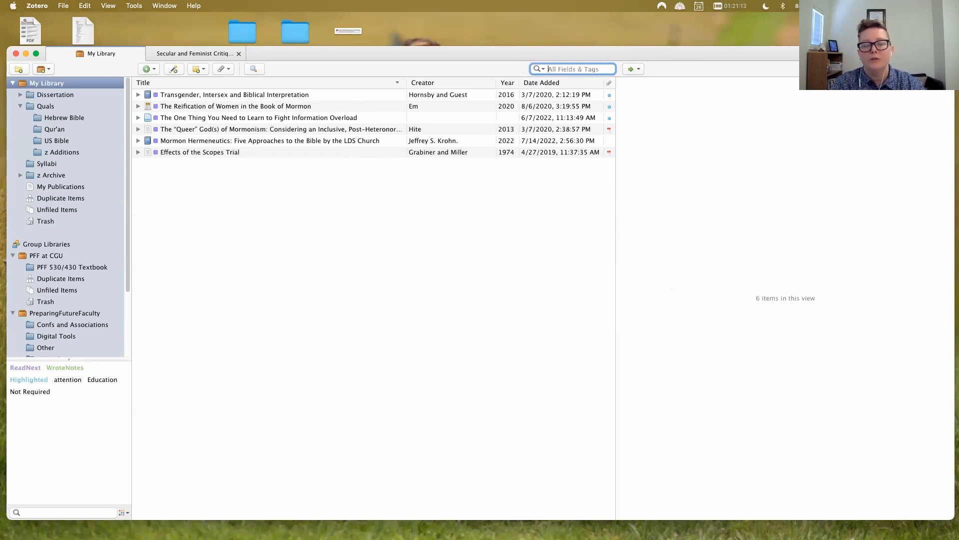
# Filter My Library by the ReadNext tag and remove the filter again.
pyautogui.click(22, 368)
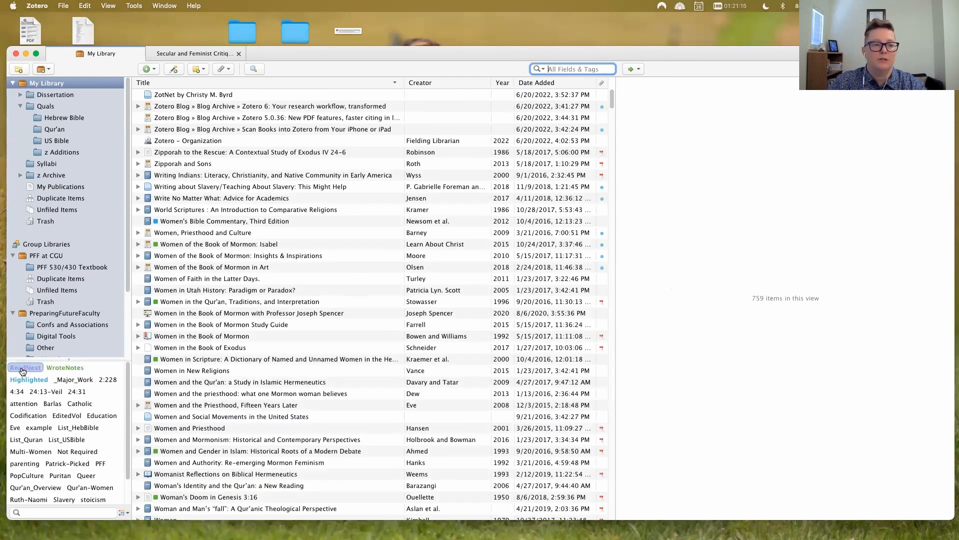
pyautogui.click(22, 368)
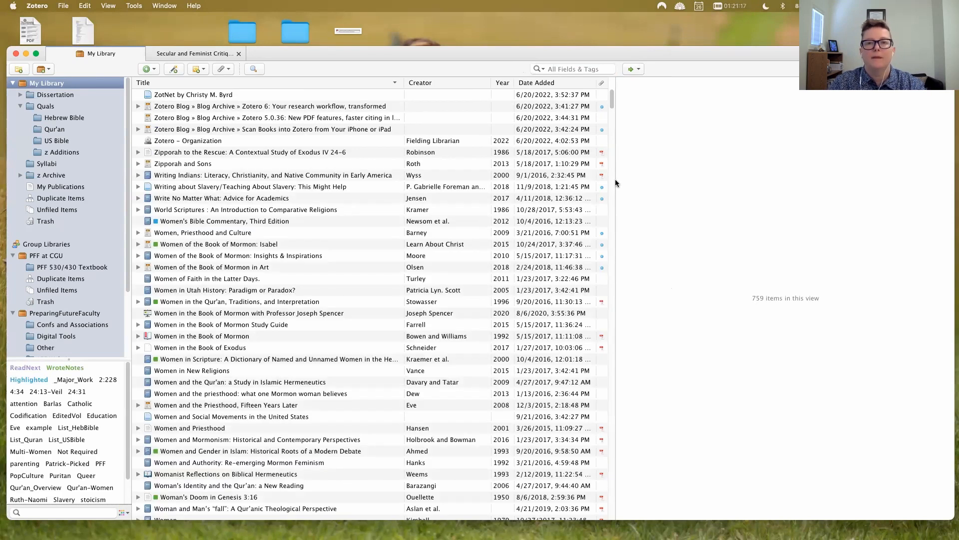
# Search My Library for "bible" with the search scope set to Everything, and clear the search.
pyautogui.click(583, 70)
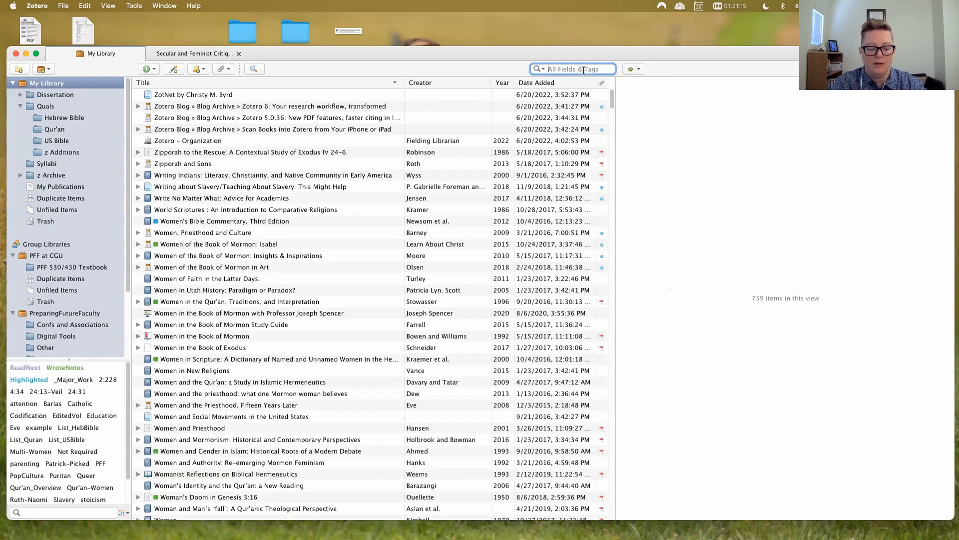
pyautogui.write('bible')
pyautogui.press('Return')
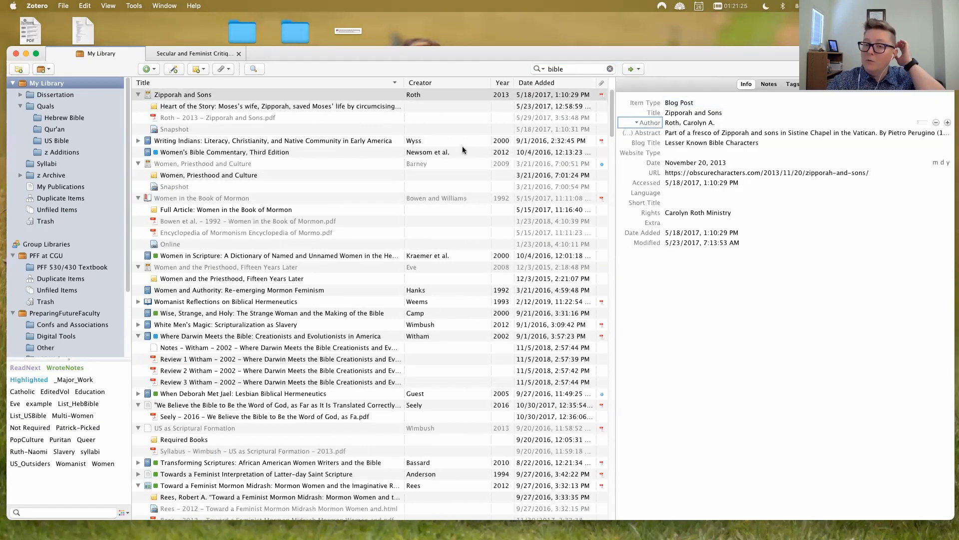
pyautogui.click(537, 68)
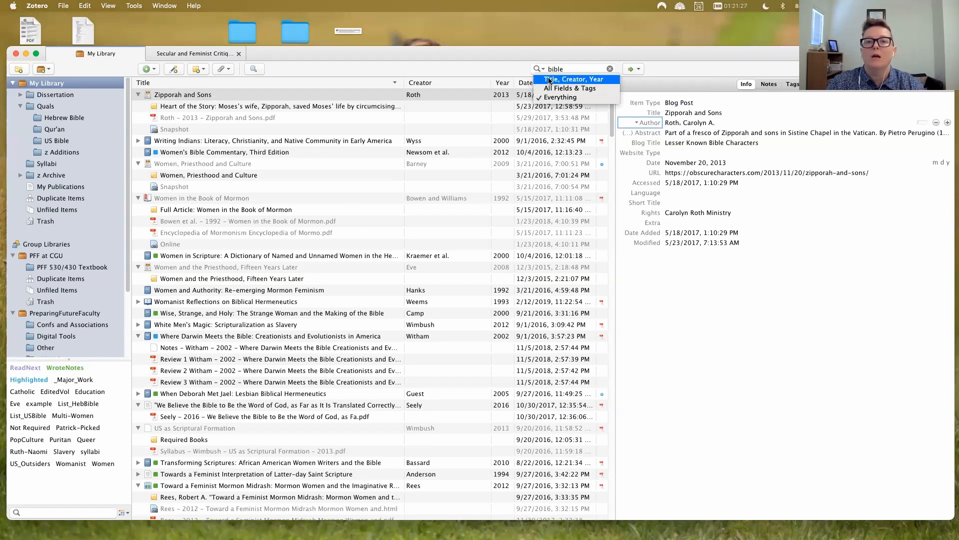
pyautogui.click(557, 97)
pyautogui.click(610, 69)
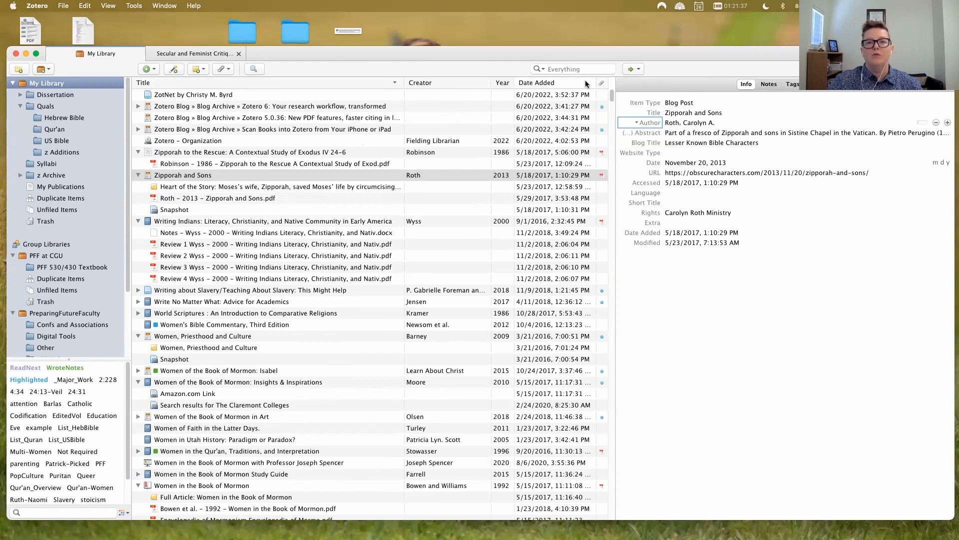
# Examine the columns that can be shown in the item list, including the additional ones, and leave the selection as it is.
pyautogui.rightClick(350, 82)
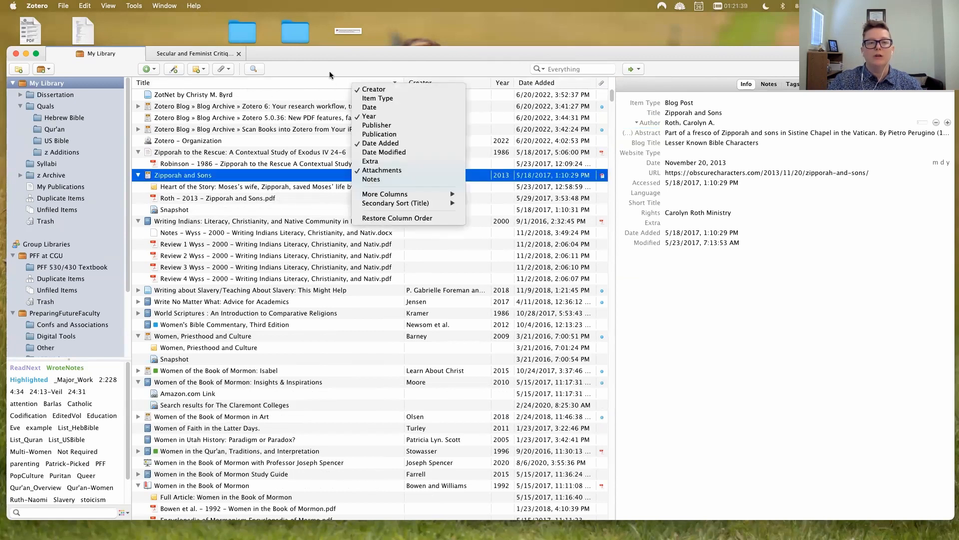
pyautogui.click(330, 72)
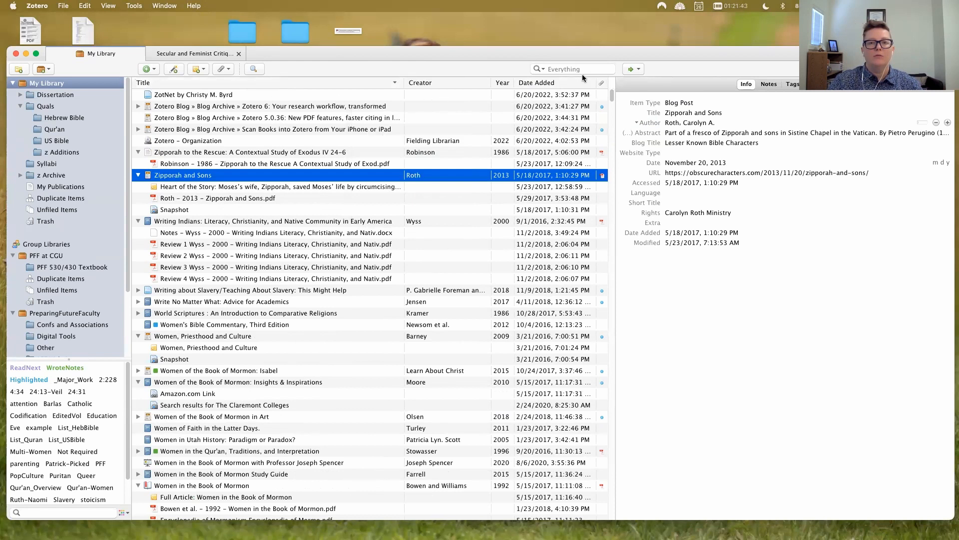
pyautogui.rightClick(190, 82)
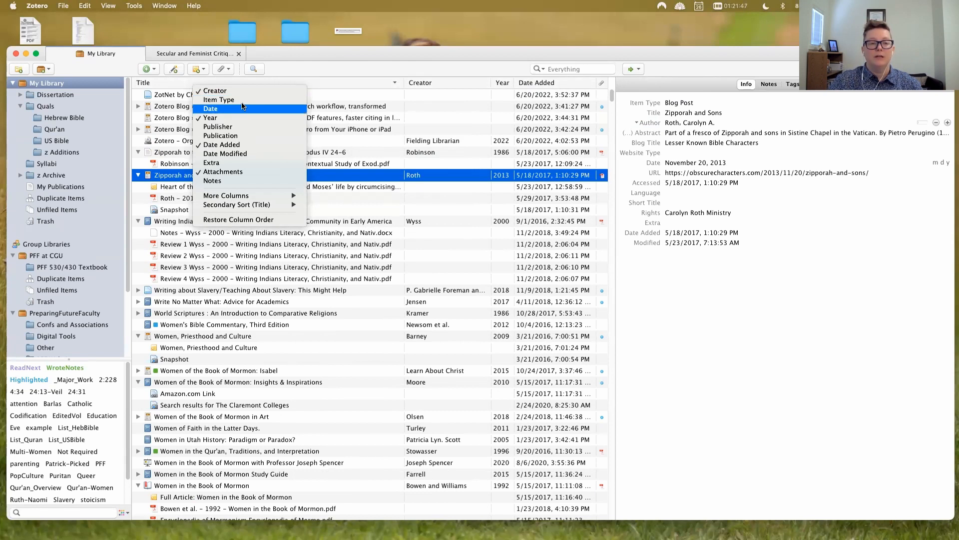
pyautogui.moveTo(253, 198)
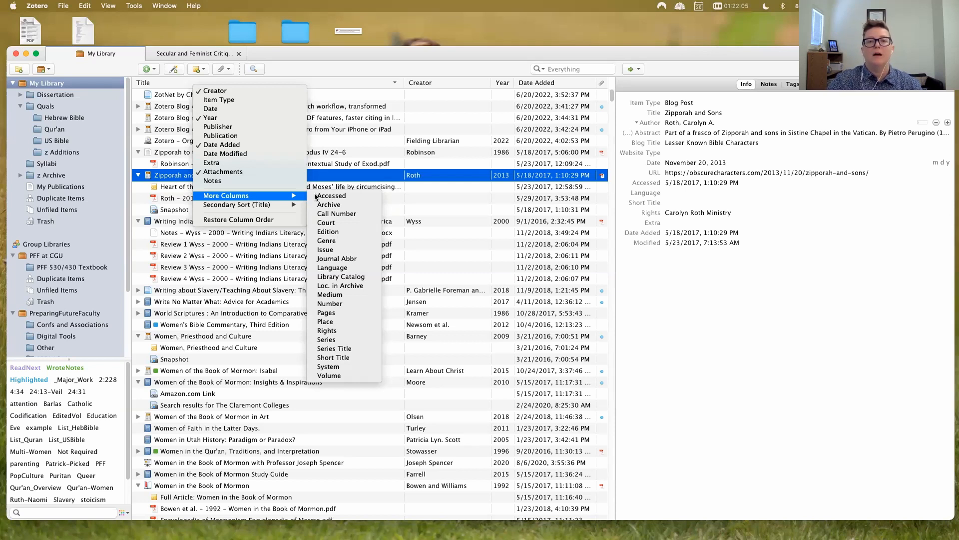
pyautogui.click(362, 69)
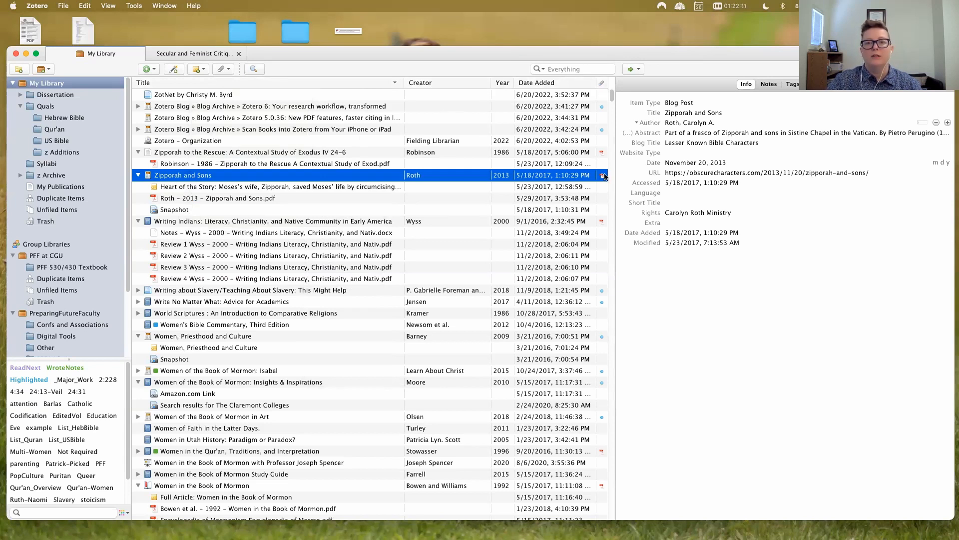
# Sort the item list by attachments and reverse that sort order.
pyautogui.click(602, 84)
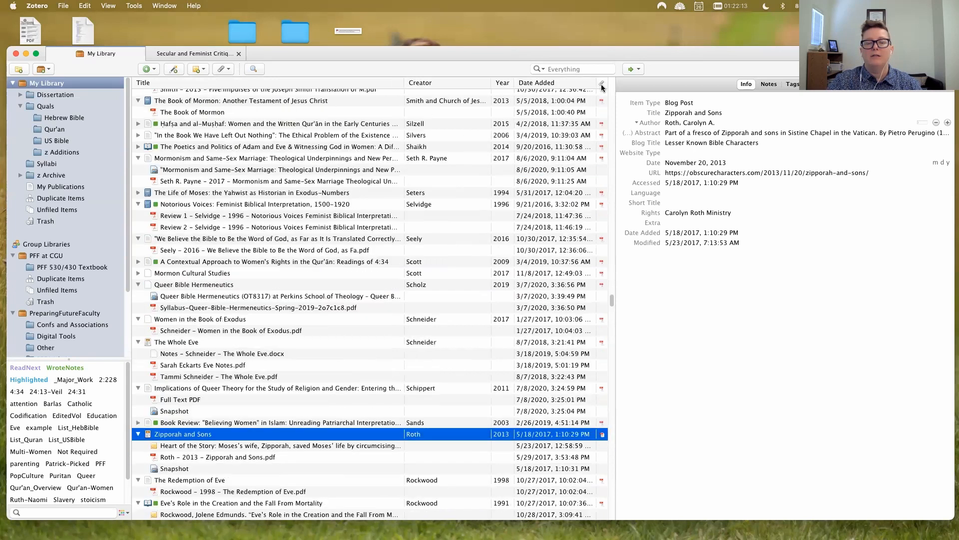
pyautogui.click(601, 85)
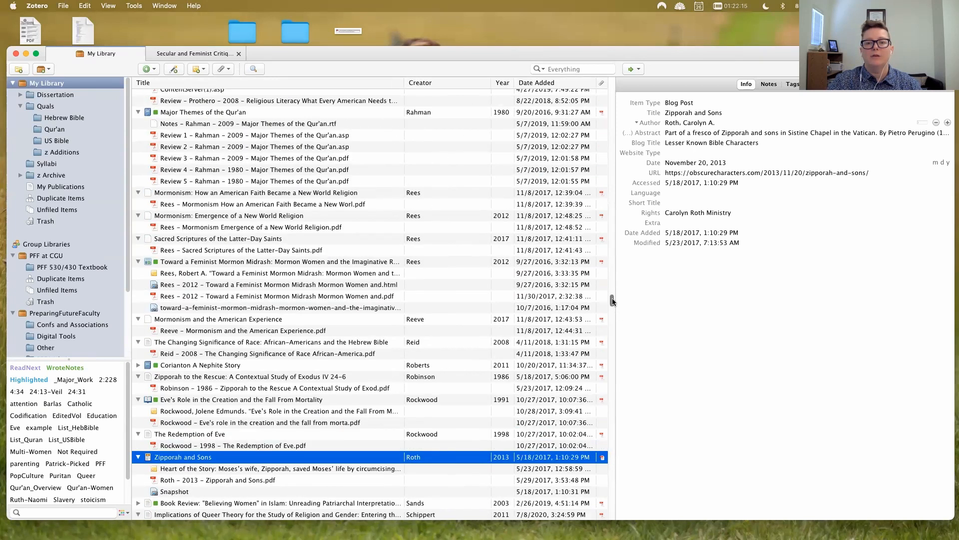
pyautogui.moveTo(612, 296); pyautogui.dragTo(617, 77)
# Sort the library items by Date Added, by Creator and finally by Title in ascending order.
pyautogui.click(544, 84)
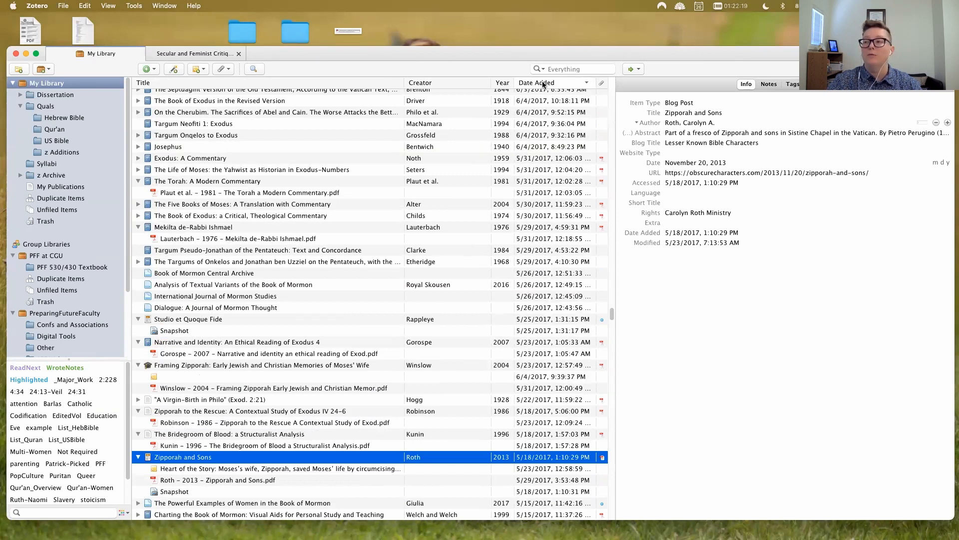
pyautogui.click(427, 82)
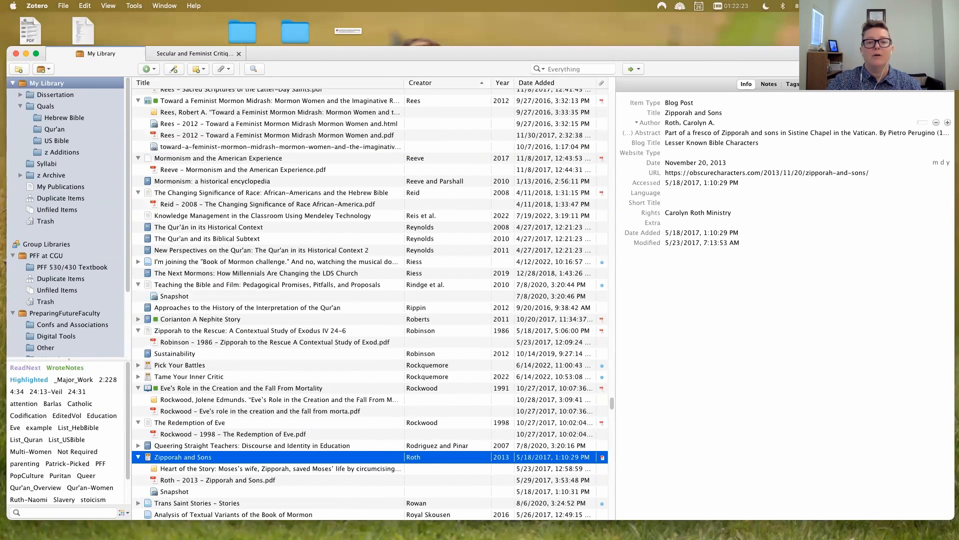
pyautogui.moveTo(613, 405); pyautogui.dragTo(625, 90)
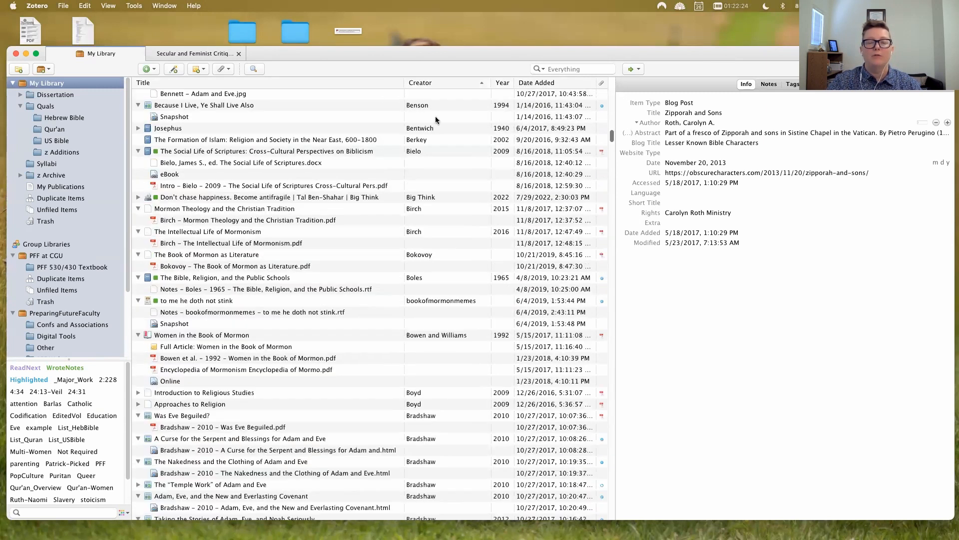
pyautogui.click(334, 83)
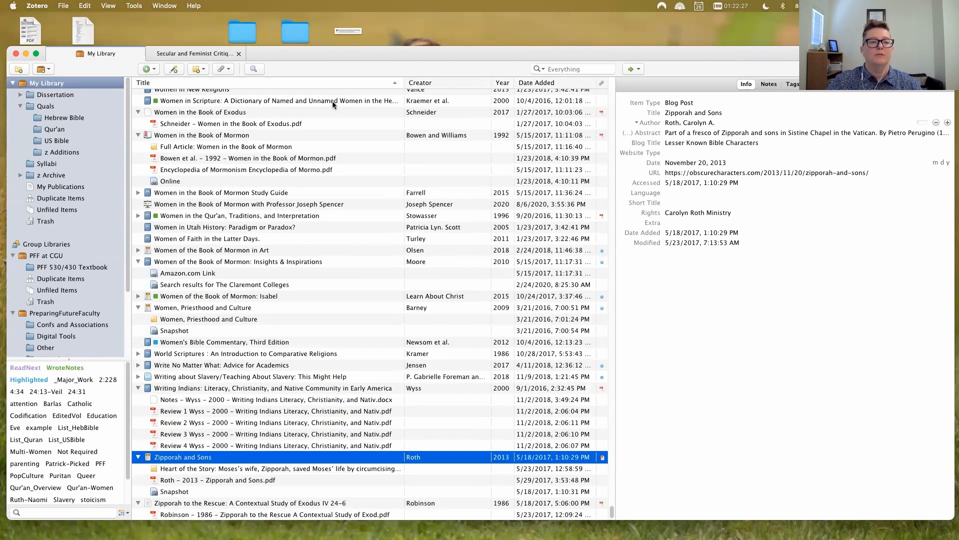
# Examine the secondary sort options for the title-sorted item list and leave Creator selected.
pyautogui.rightClick(226, 264)
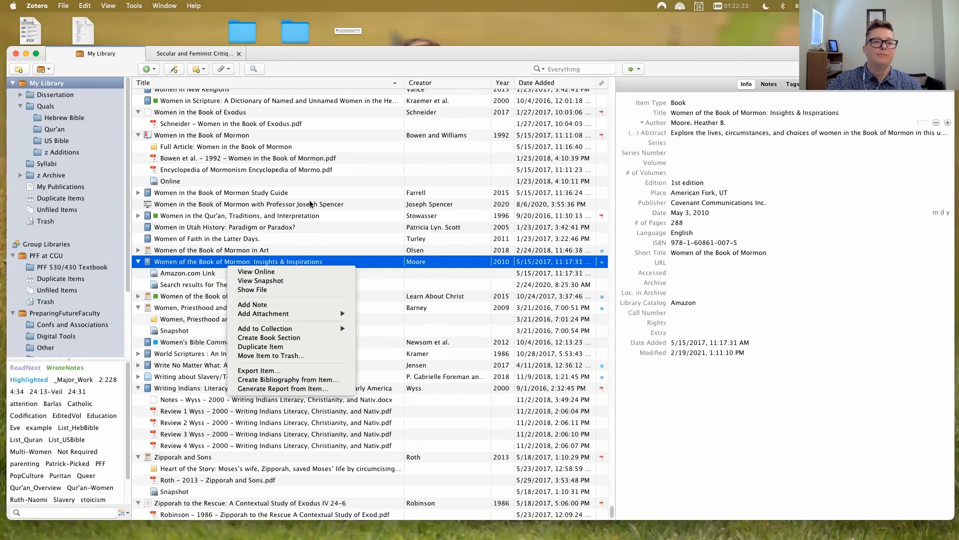
pyautogui.click(317, 67)
pyautogui.rightClick(338, 82)
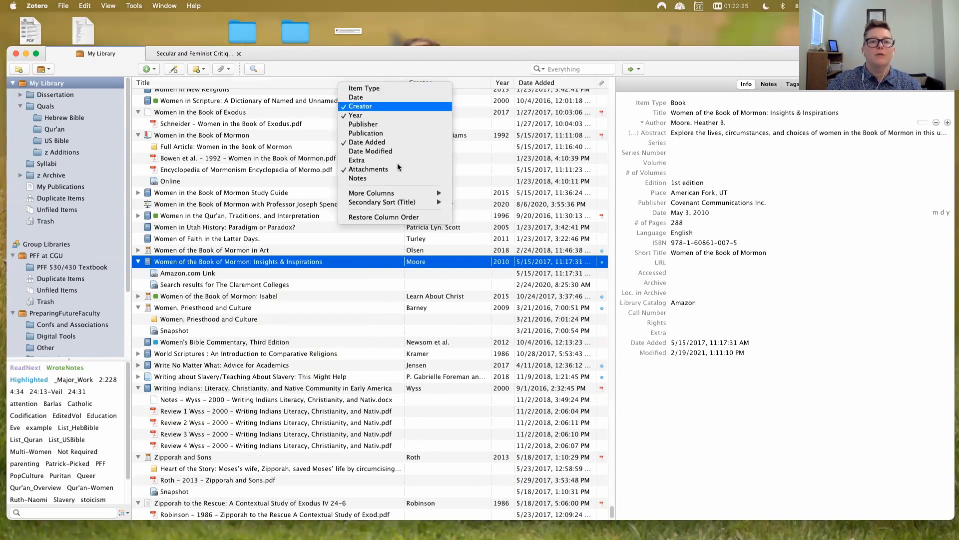
pyautogui.moveTo(403, 194)
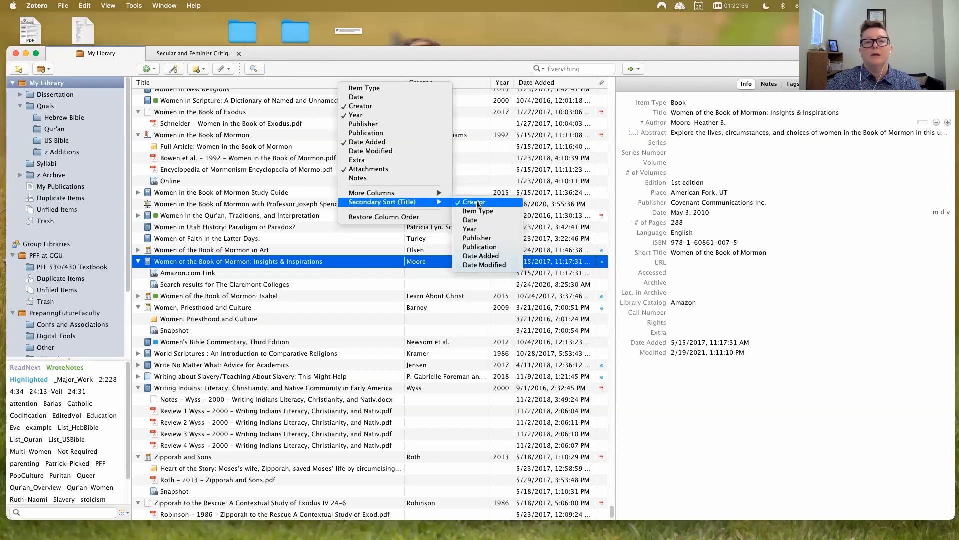
pyautogui.click(331, 65)
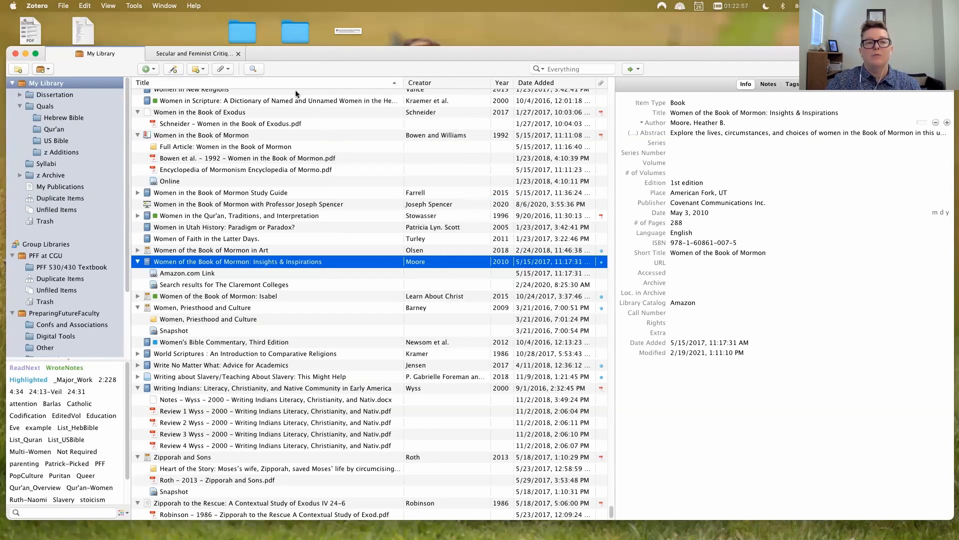
# Show the Hebrew Bible collection and sort its items by Title in descending order.
pyautogui.click(65, 117)
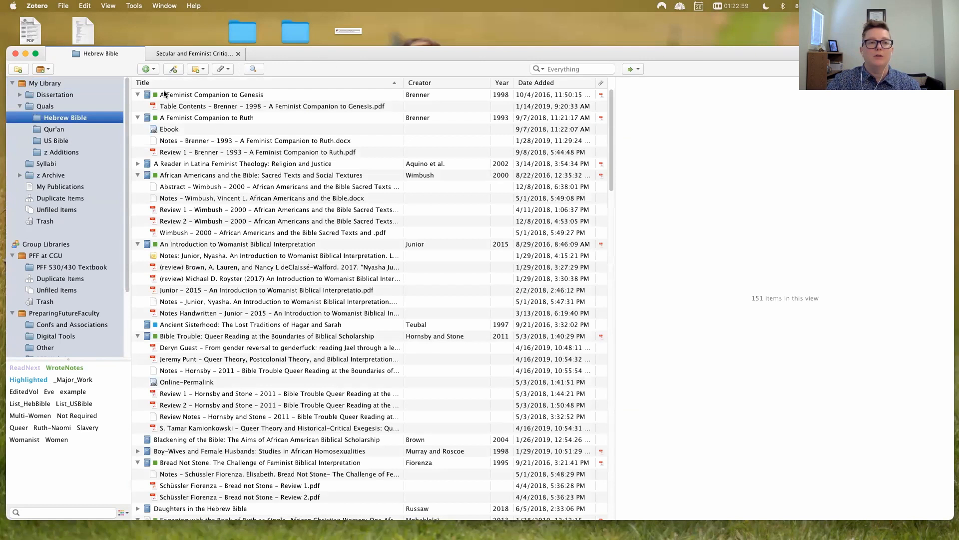
pyautogui.click(165, 83)
# Examine the commands for the Hebrew Bible collection and the Advanced Search window, closing both without changes.
pyautogui.rightClick(78, 120)
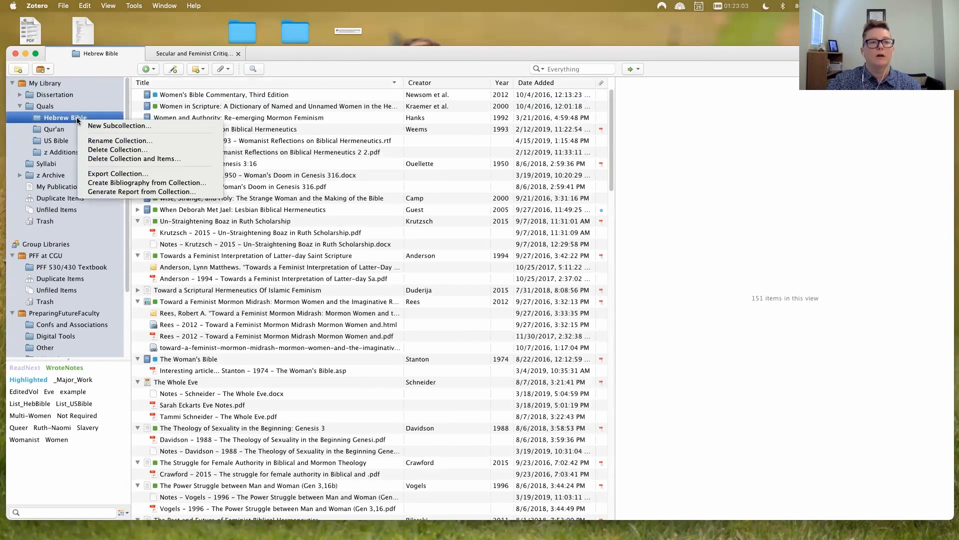
pyautogui.click(300, 78)
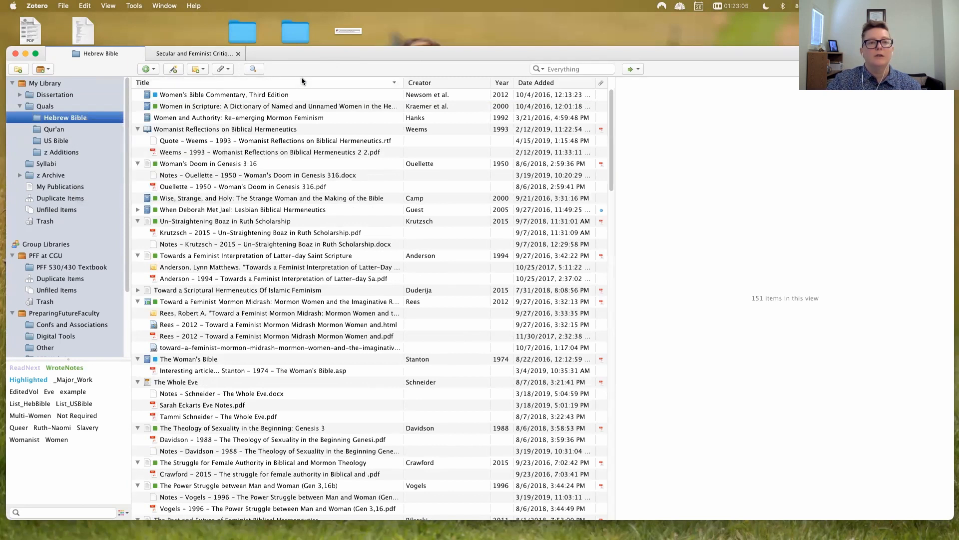
pyautogui.click(253, 69)
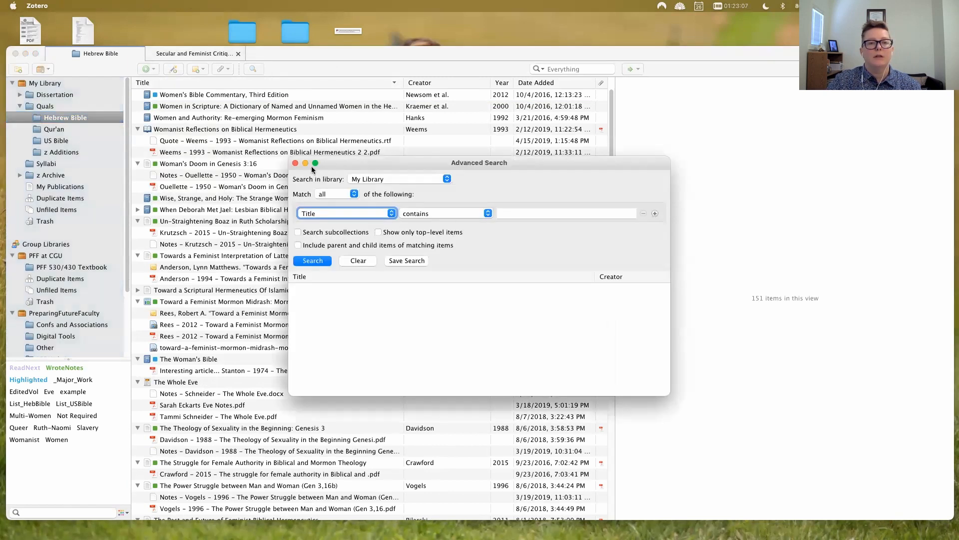
pyautogui.click(294, 163)
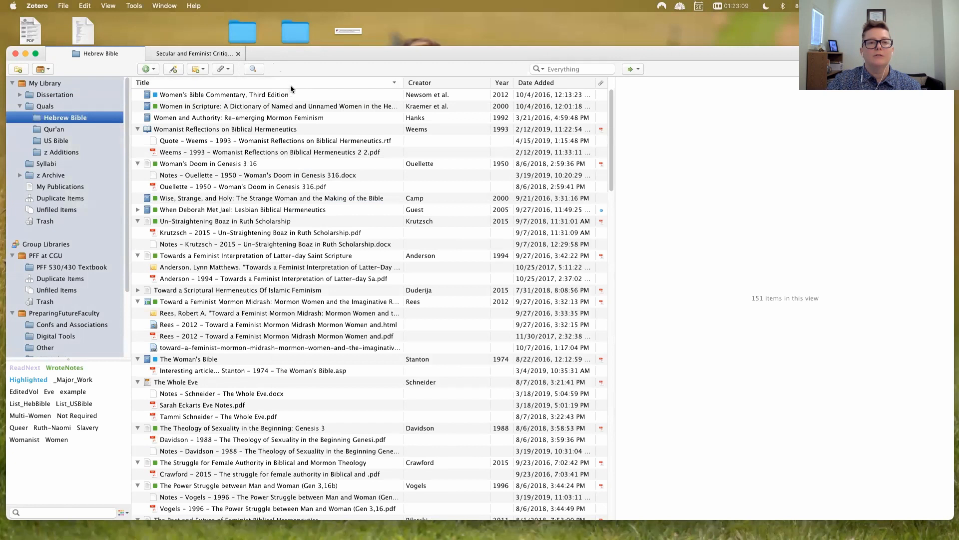
# Restore the item list's column order and widen the Title column slightly.
pyautogui.rightClick(289, 83)
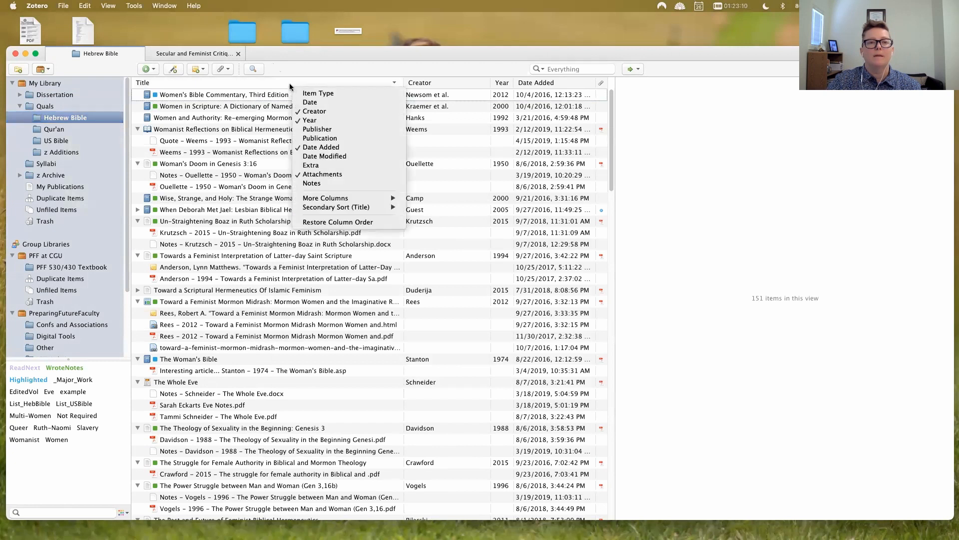
pyautogui.click(338, 225)
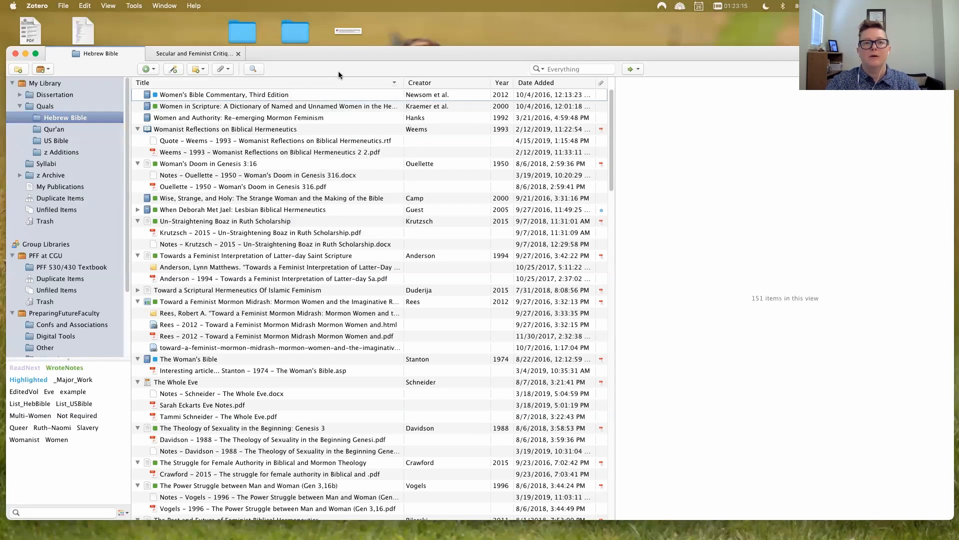
pyautogui.moveTo(403, 84); pyautogui.dragTo(430, 104)
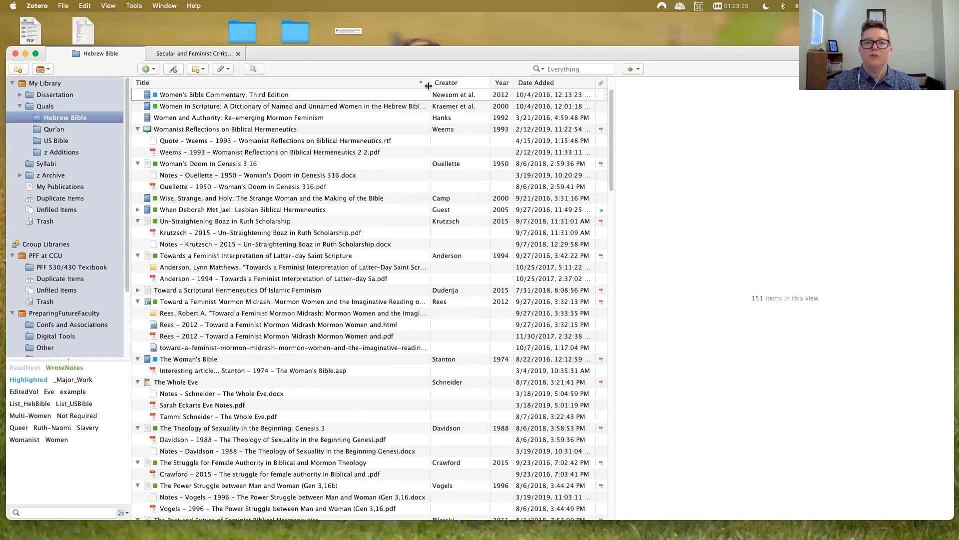
pyautogui.moveTo(430, 83)
pyautogui.mouseDown()
pyautogui.moveTo(327, 84)
pyautogui.moveTo(435, 87)
pyautogui.mouseUp()
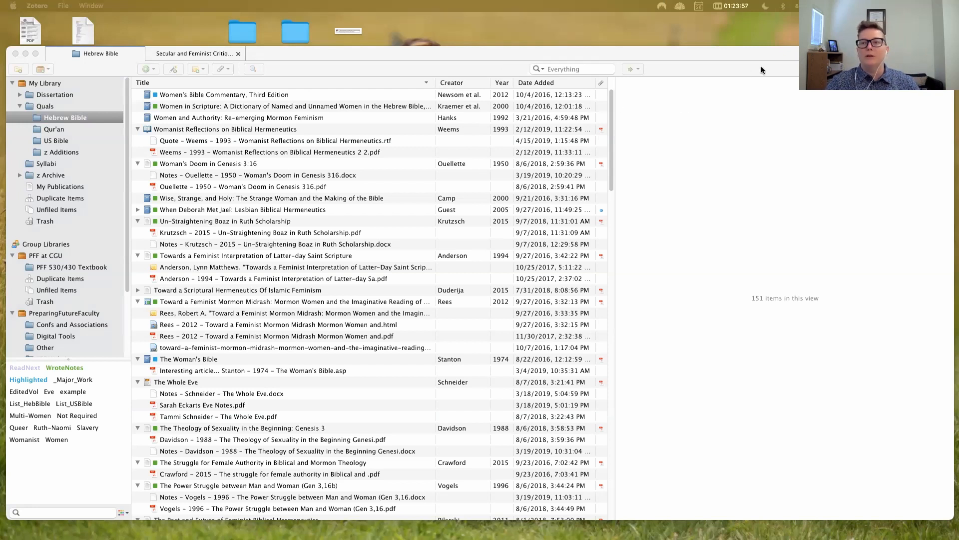
# Show the details of "Un-Straightening Boaz in Ruth Scholarship" and of "Toward a Feminist Mormon Midrash", including the latter's existing note.
pyautogui.click(184, 256)
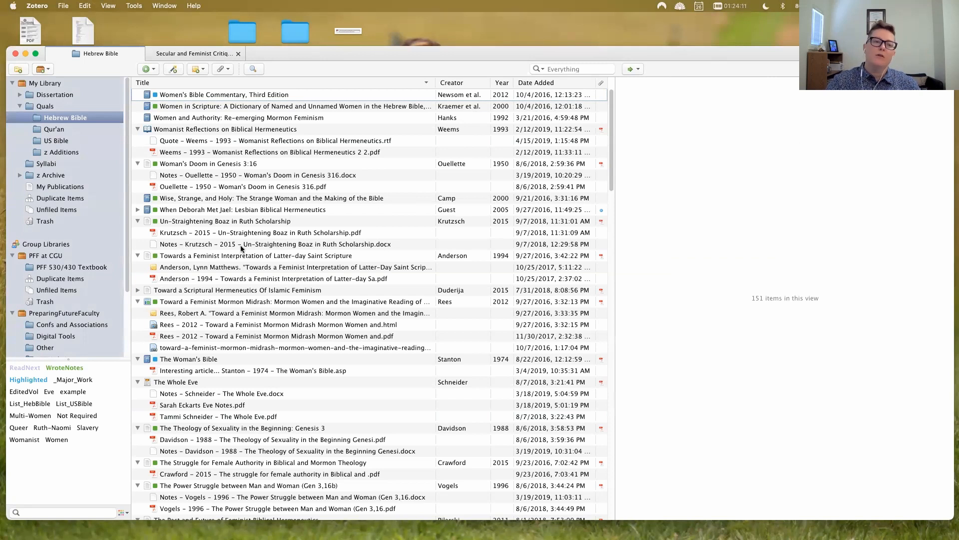
pyautogui.click(174, 223)
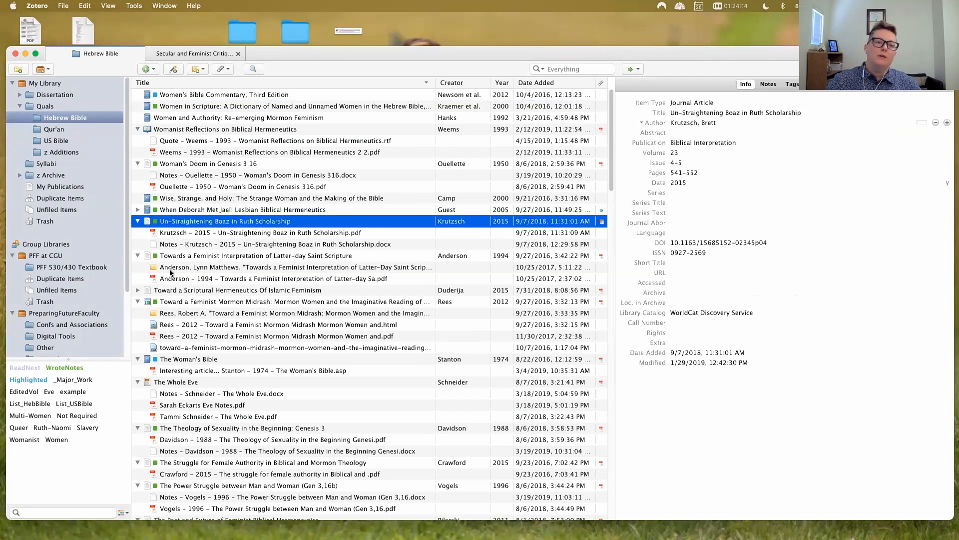
pyautogui.click(192, 302)
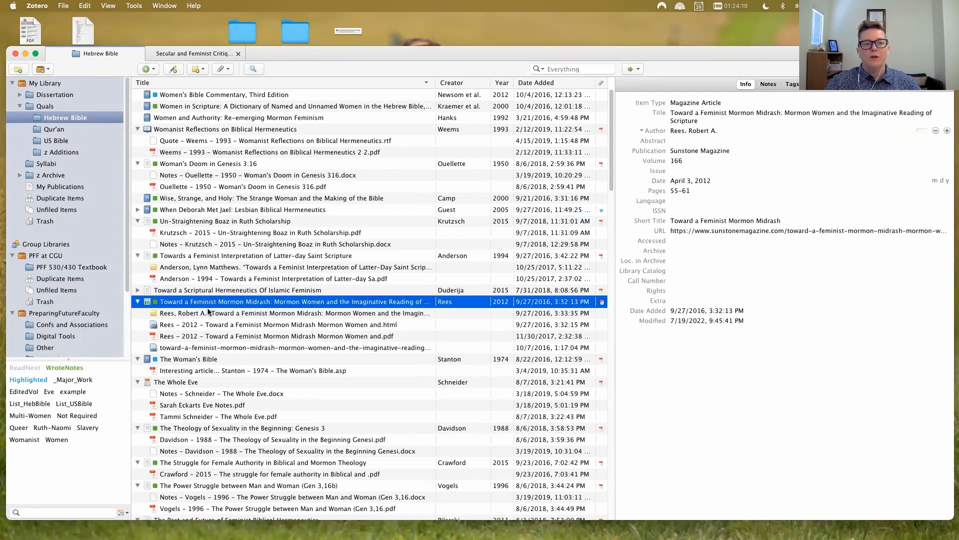
pyautogui.click(208, 311)
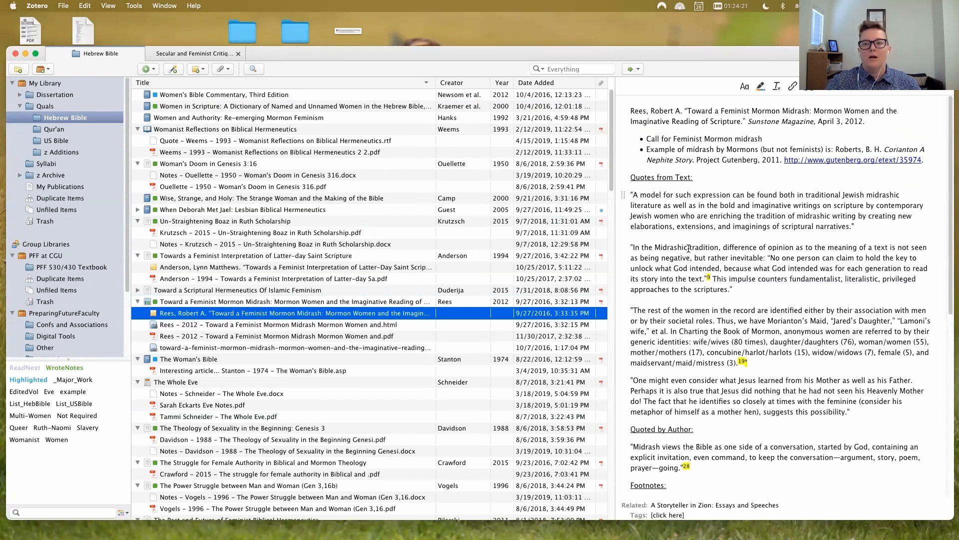
# Add a new blank child note to the magazine article "Toward a Feminist Mormon Midrash".
pyautogui.rightClick(203, 303)
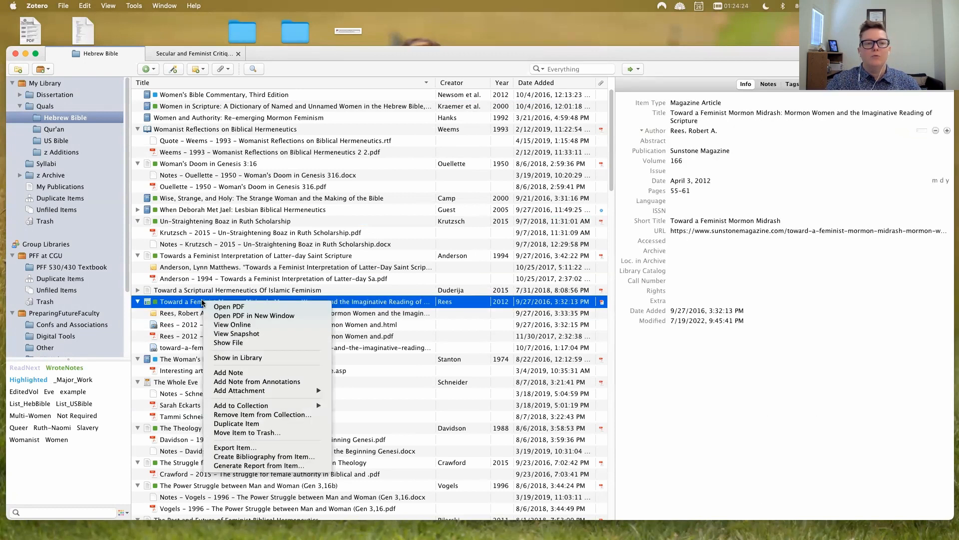
pyautogui.click(240, 373)
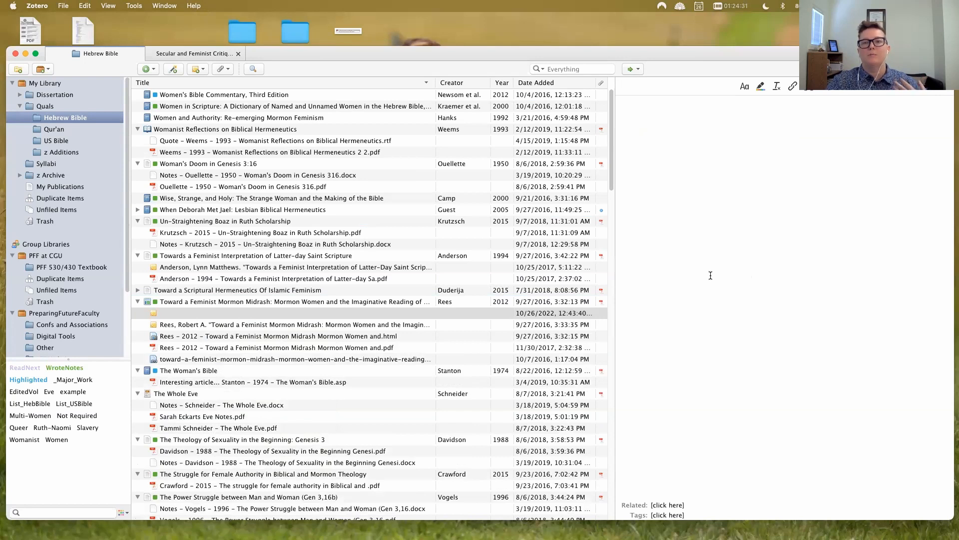
# Create a child note from the PDF annotations of the magazine article "Toward a Feminist Mormon Midrash".
pyautogui.rightClick(217, 303)
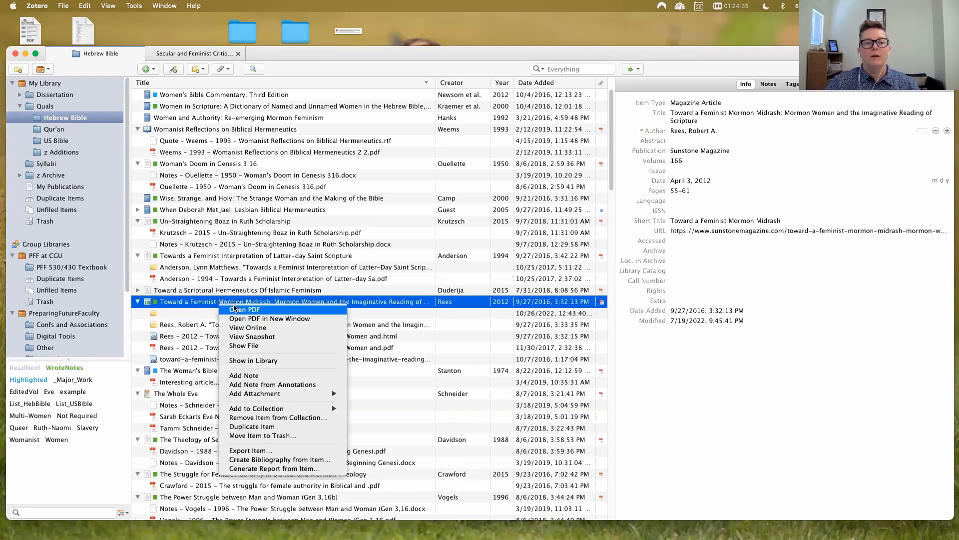
pyautogui.click(260, 385)
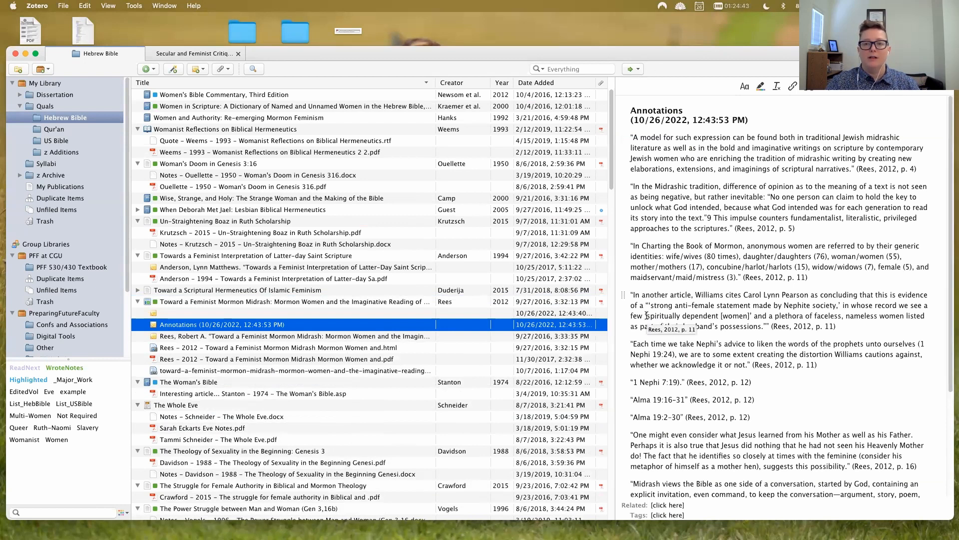
pyautogui.click(688, 148)
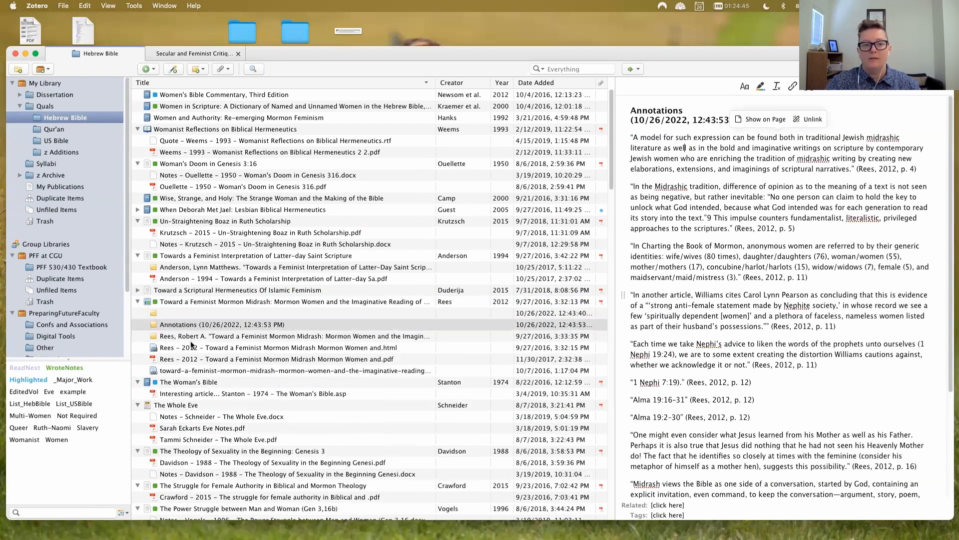
# Compare the article's blank note with its annotations note, and review its HTML snapshot and bibliographic details.
pyautogui.click(204, 313)
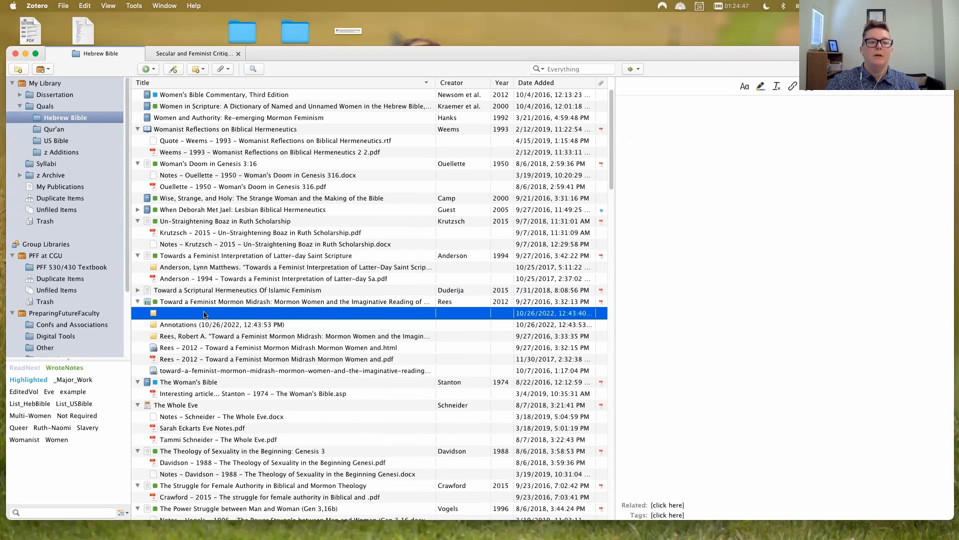
pyautogui.click(705, 332)
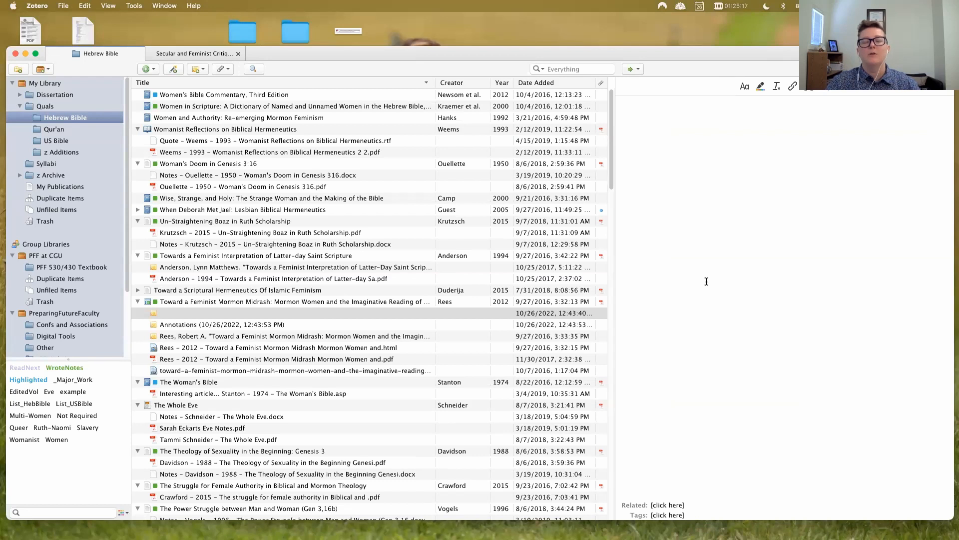
pyautogui.click(260, 324)
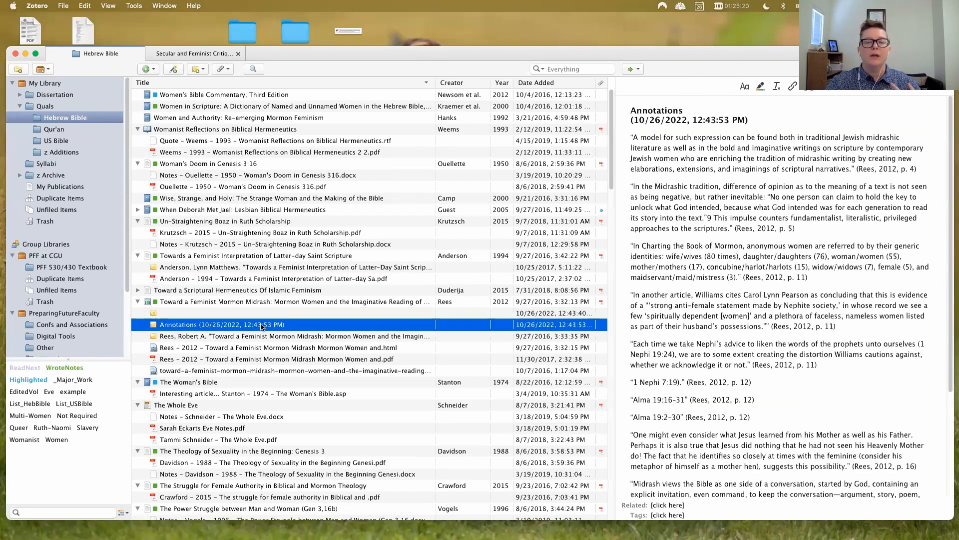
pyautogui.click(289, 348)
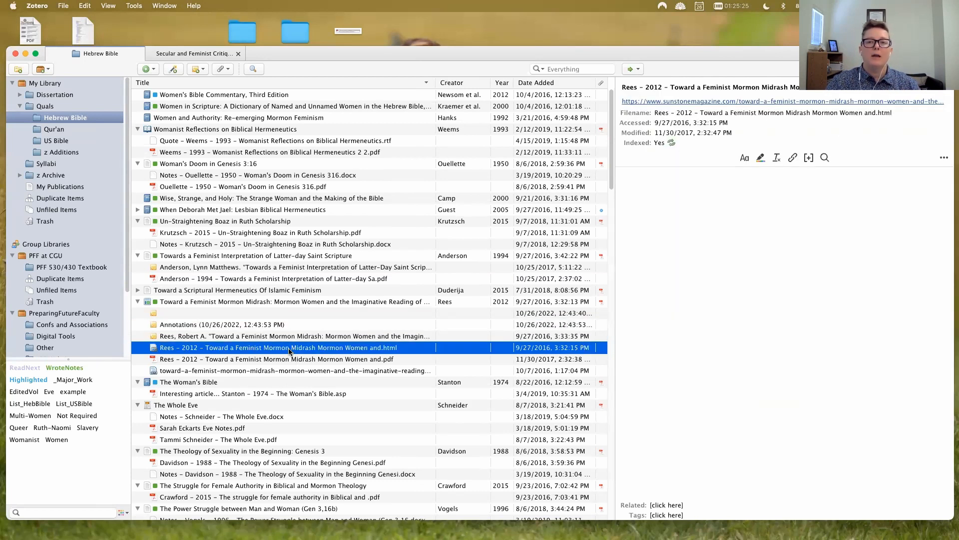
pyautogui.click(233, 303)
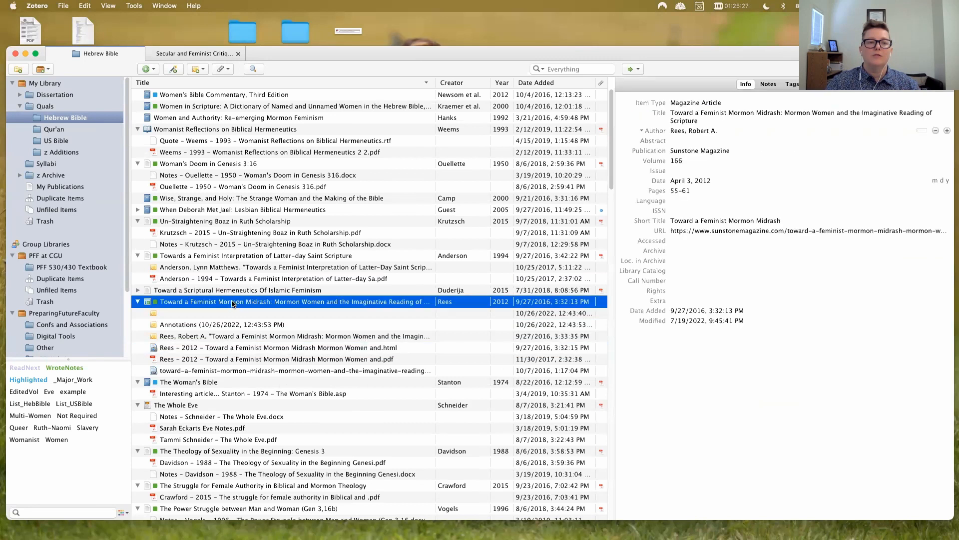
pyautogui.click(710, 120)
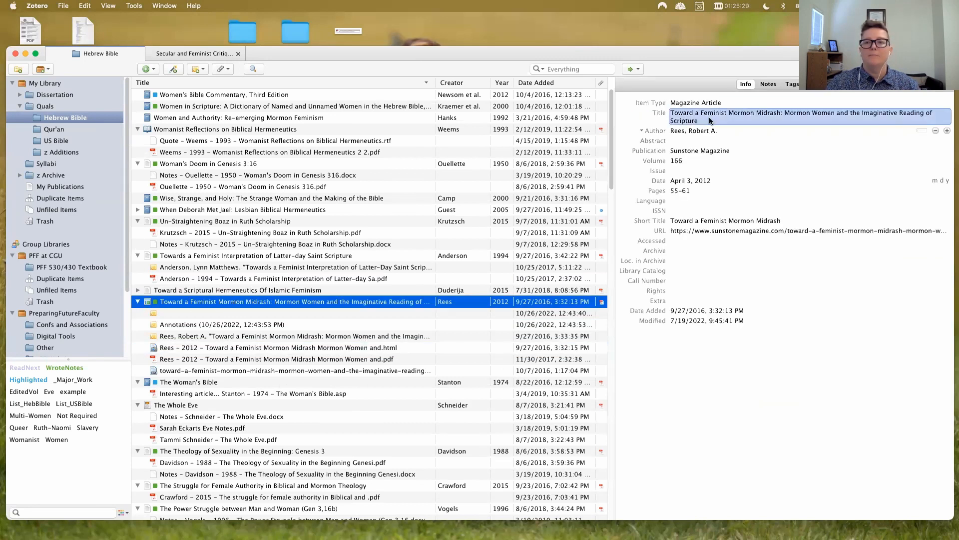
pyautogui.click(195, 337)
# Open the PDF attachment of "Toward a Feminist Mormon Midrash" to view its highlights, then return to the library.
pyautogui.click(188, 360)
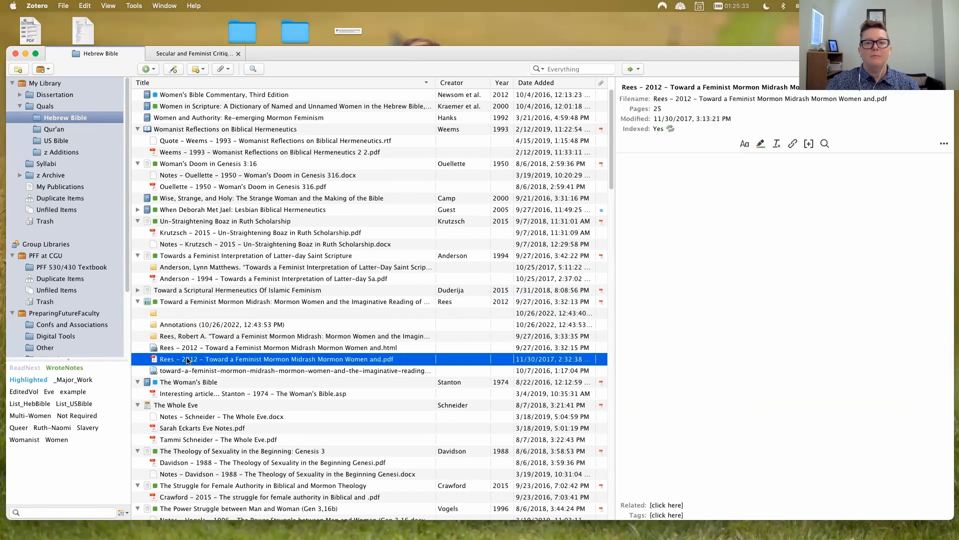
pyautogui.doubleClick(282, 361)
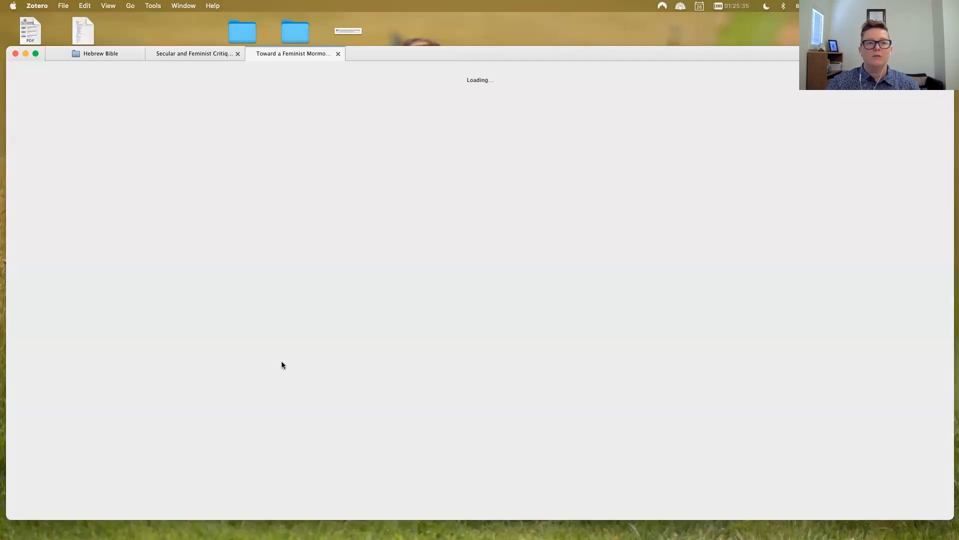
pyautogui.scroll(-3, 324, 418)
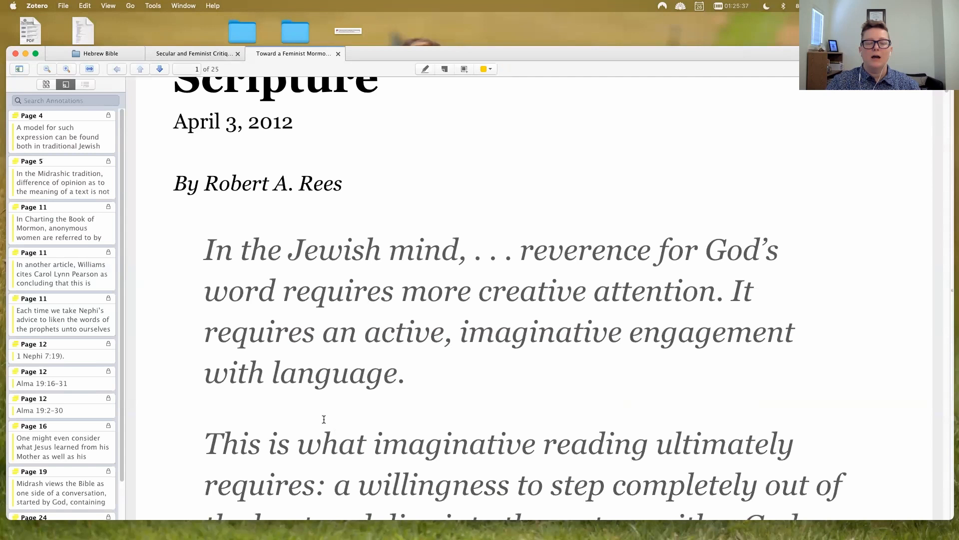
pyautogui.scroll(-3, 323, 419)
pyautogui.click(106, 54)
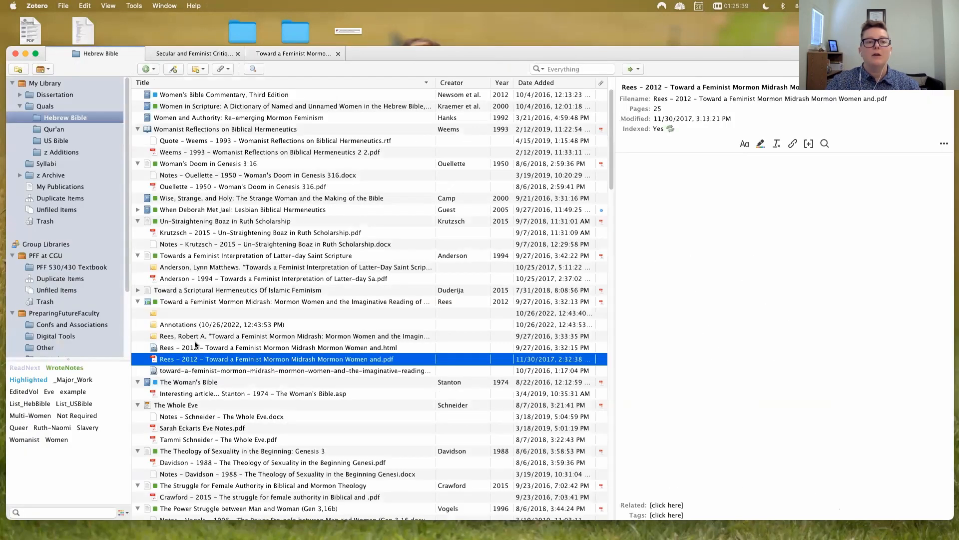
# Open the article's HTML snapshot in Firefox and look through the saved page.
pyautogui.click(197, 349)
pyautogui.doubleClick(197, 348)
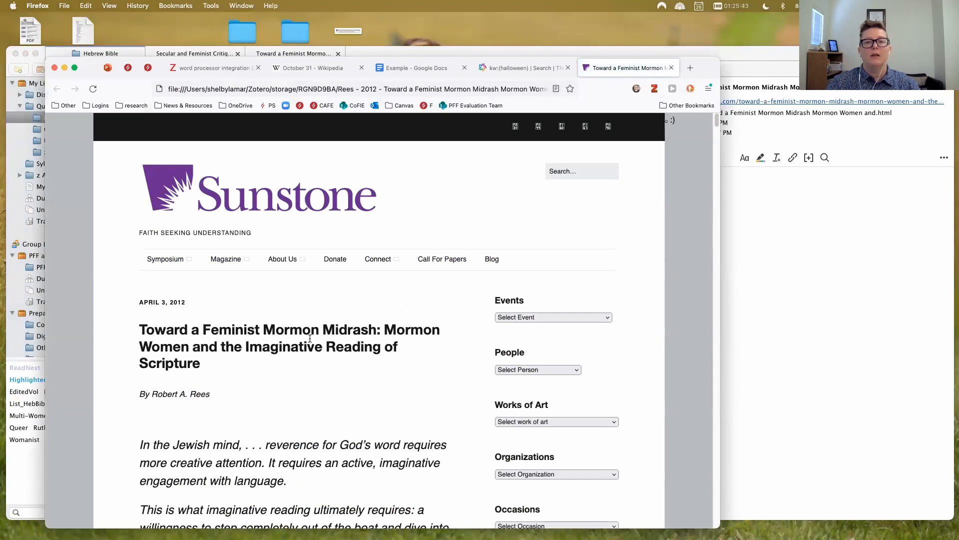
pyautogui.moveTo(89, 72); pyautogui.dragTo(242, 73)
pyautogui.moveTo(388, 252)
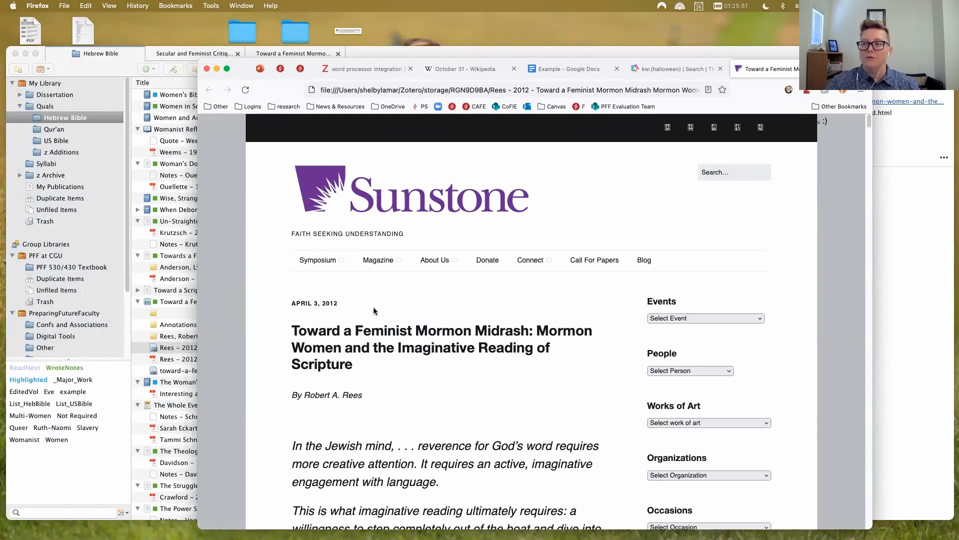
pyautogui.scroll(-6, 265, 335)
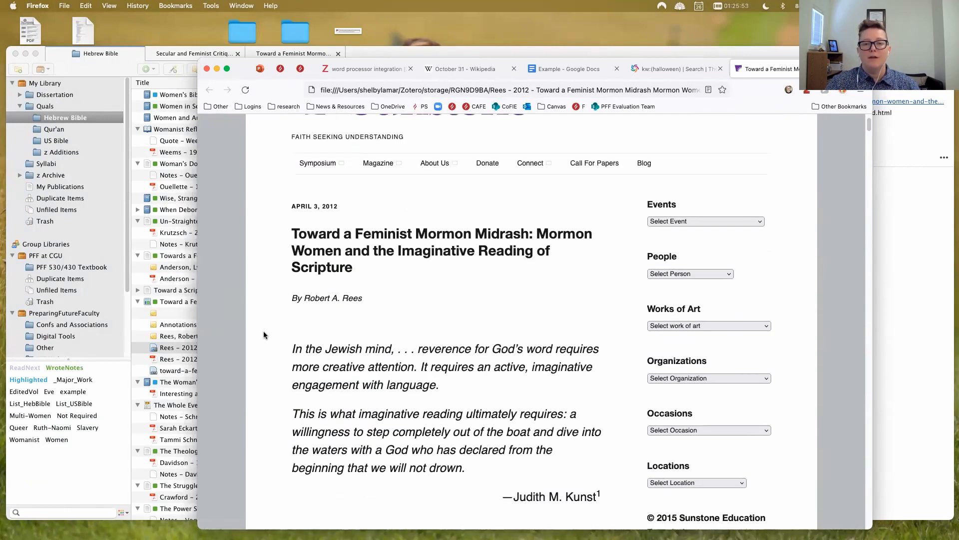
pyautogui.scroll(-20, 265, 334)
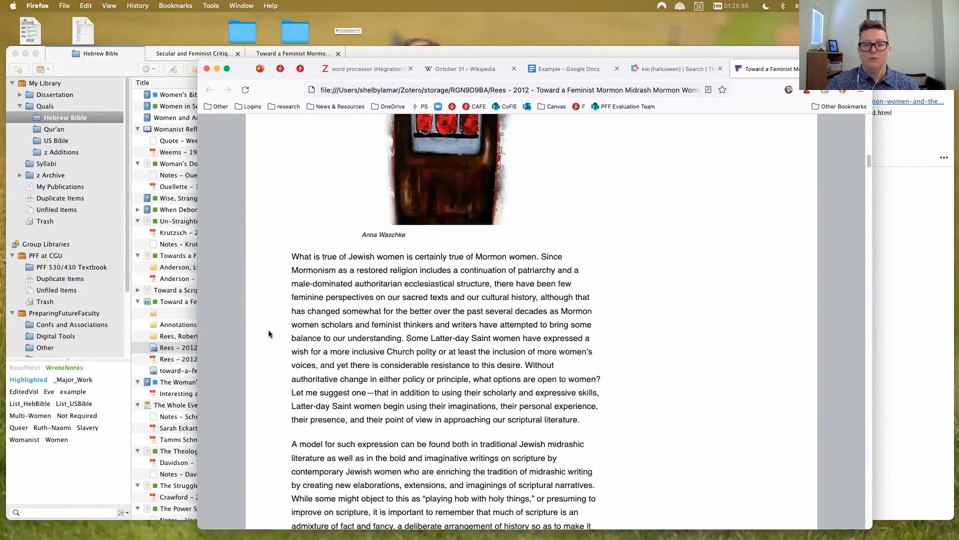
pyautogui.scroll(-5, 273, 333)
pyautogui.moveTo(869, 184); pyautogui.dragTo(869, 112)
# Test the snapshot's Connect link and go back, then close the snapshot and minimize the browser window to return to Zotero.
pyautogui.click(532, 263)
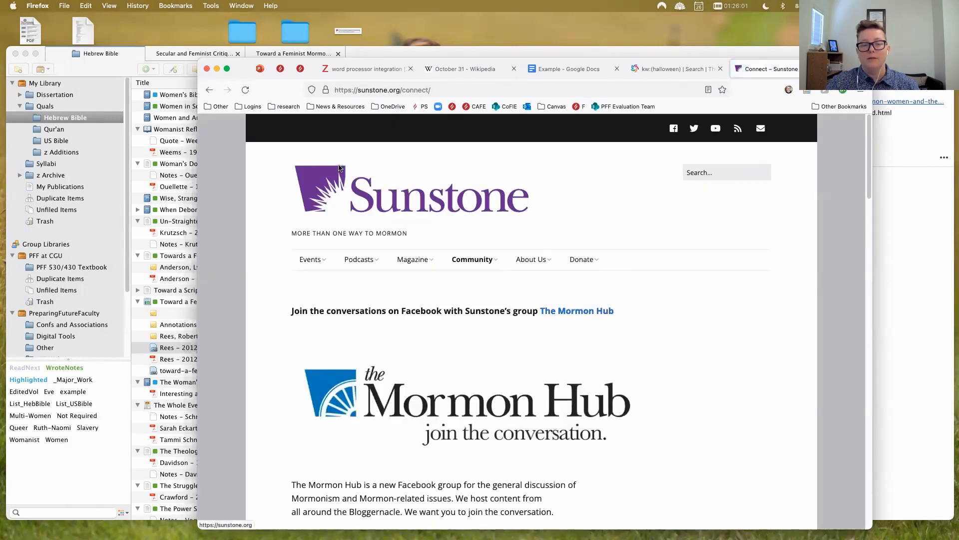
pyautogui.click(210, 89)
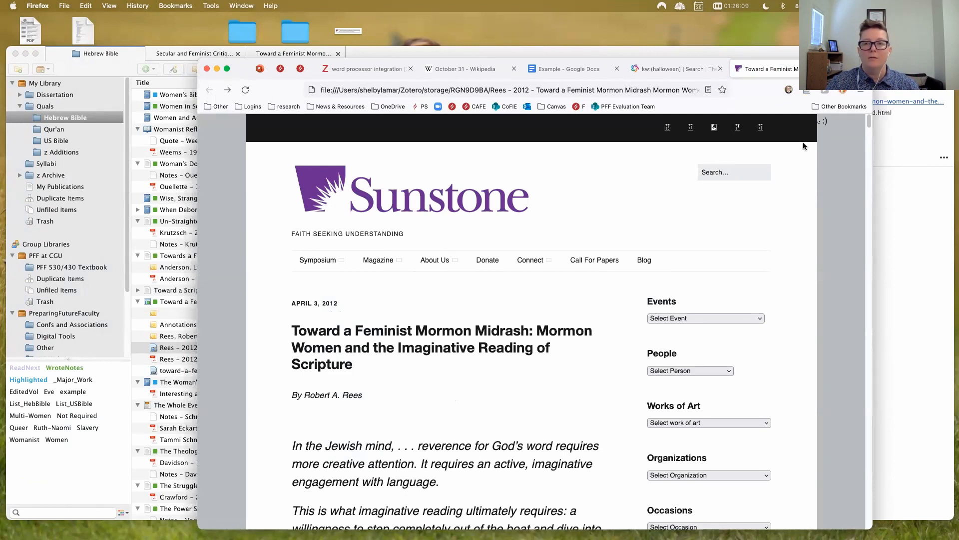
pyautogui.click(824, 69)
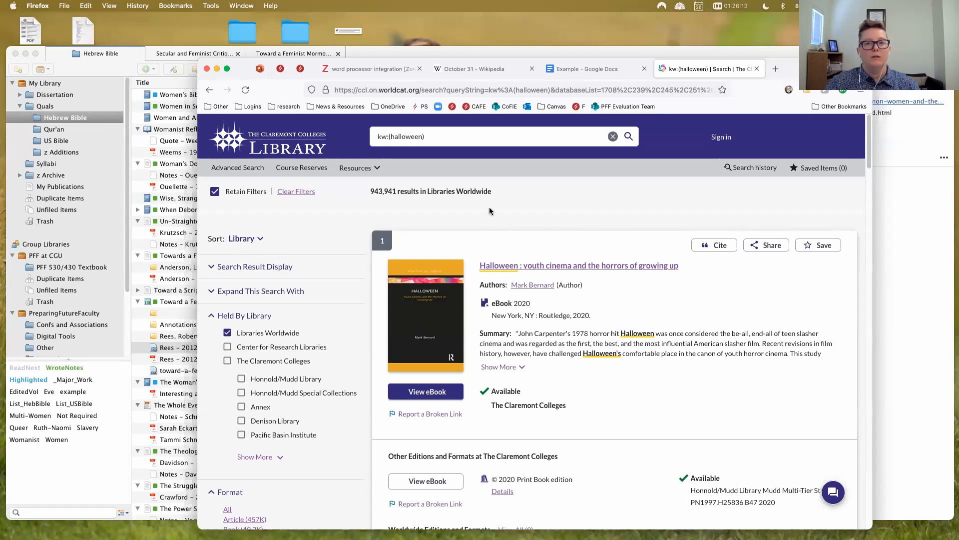
pyautogui.click(217, 69)
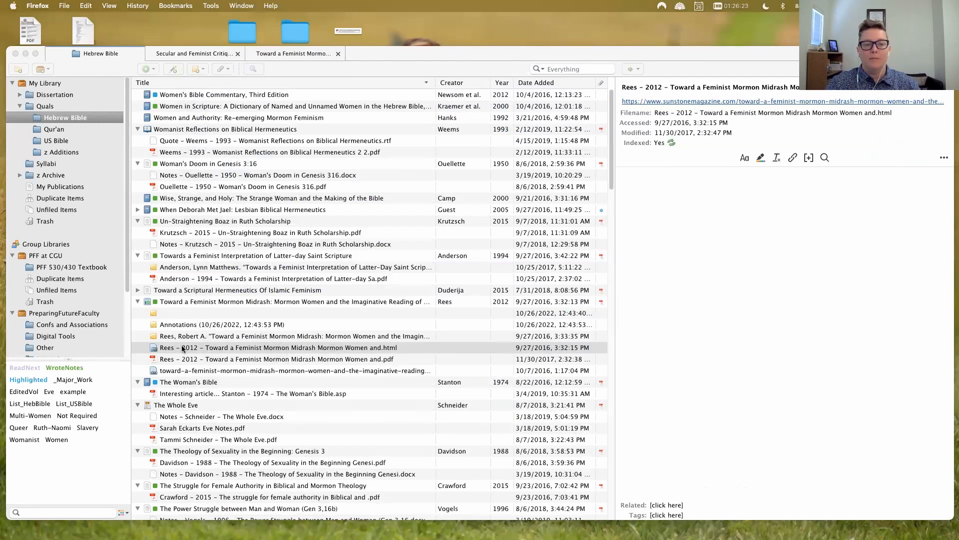
# Show the details of the article's HTML and PDF attachments and of the article itself.
pyautogui.click(252, 349)
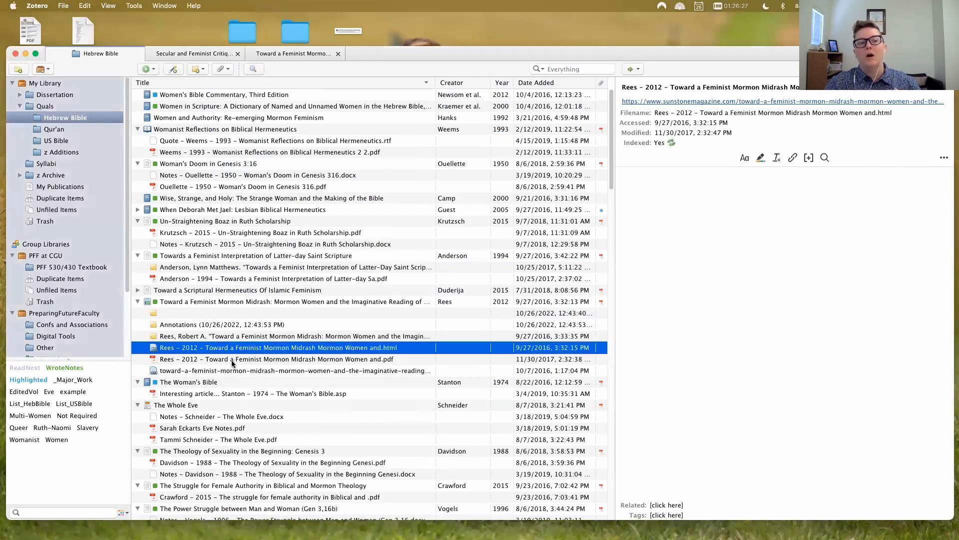
pyautogui.click(234, 360)
pyautogui.click(234, 349)
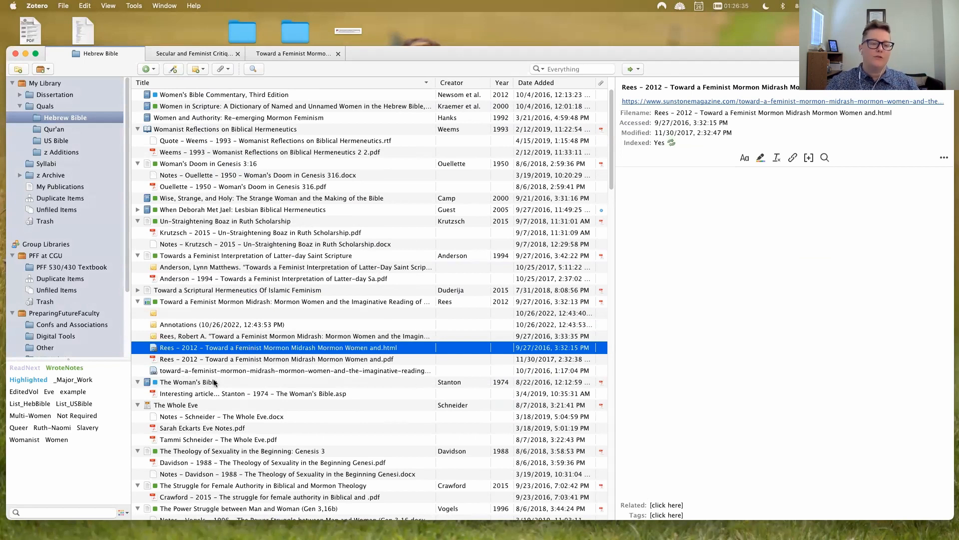
pyautogui.click(216, 303)
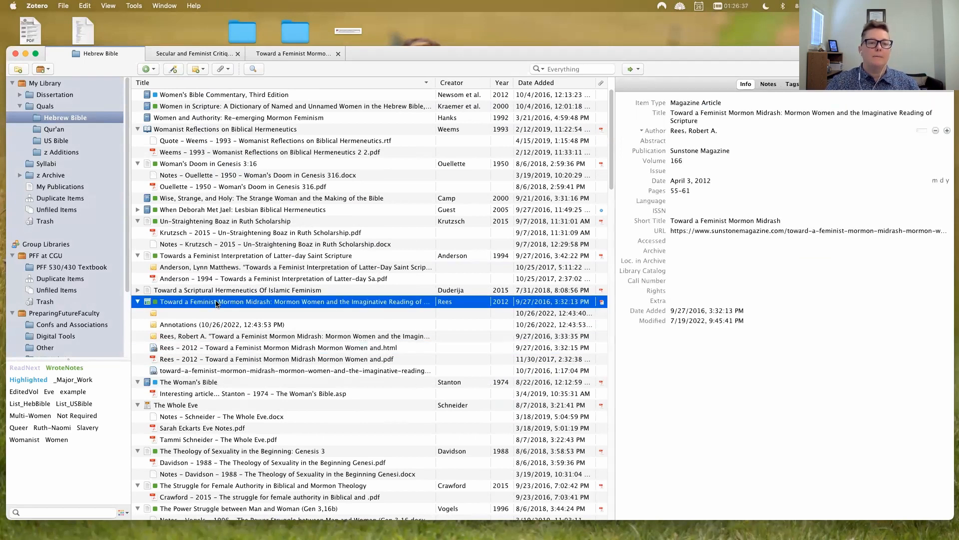
# Try to move the blank note under "Toward a Feminist Mormon Midrash" to the trash.
pyautogui.rightClick(179, 314)
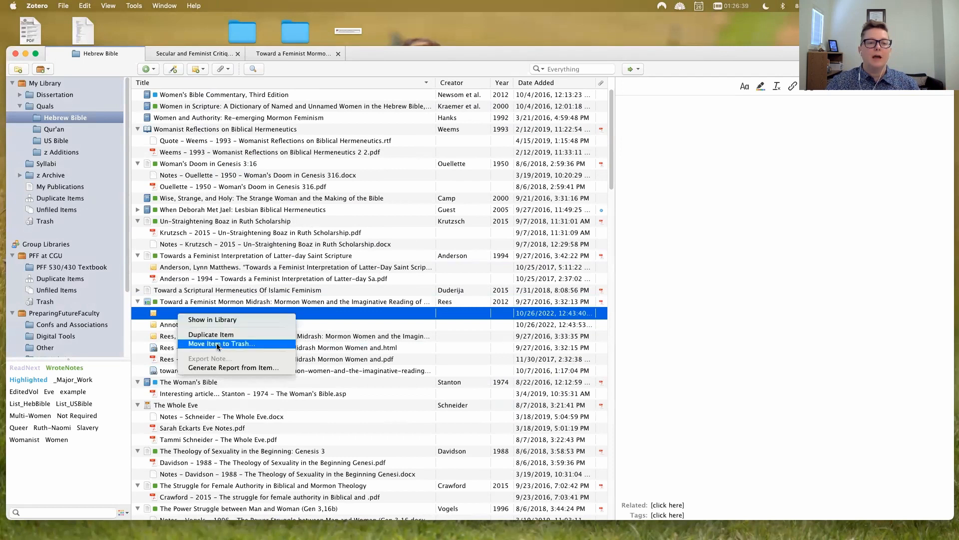
pyautogui.click(219, 343)
pyautogui.click(506, 301)
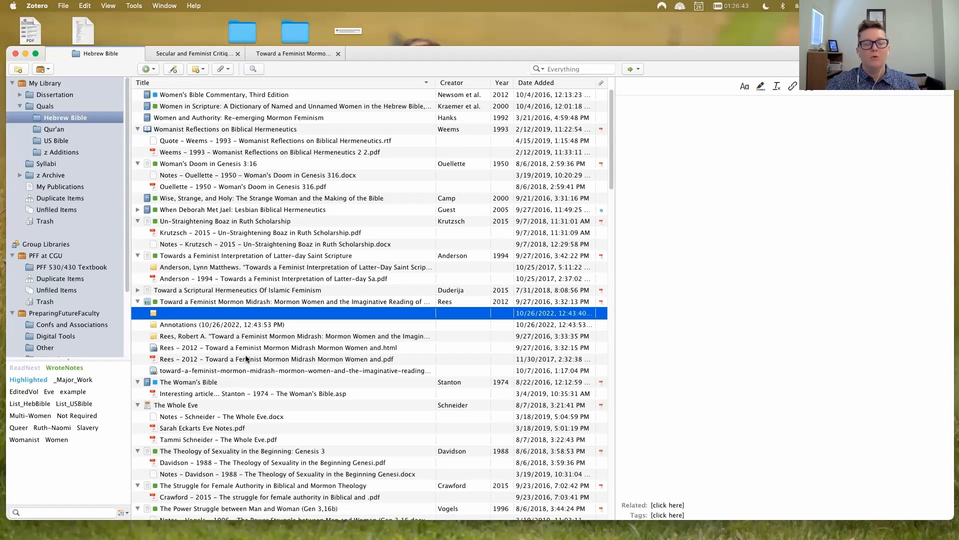
# Assign the WroteNotes tag to the annotations note, remove it again, and reselect the parent article.
pyautogui.click(212, 326)
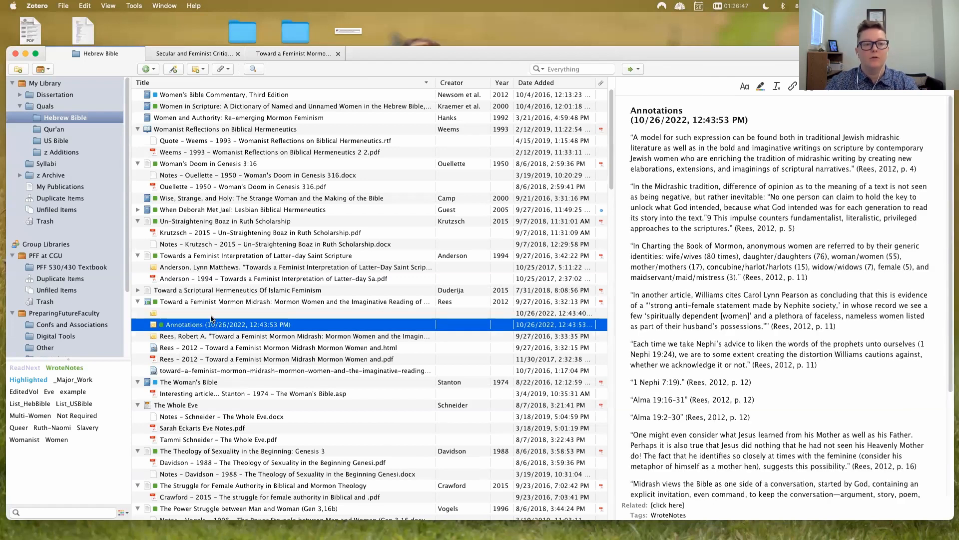
pyautogui.press('2')
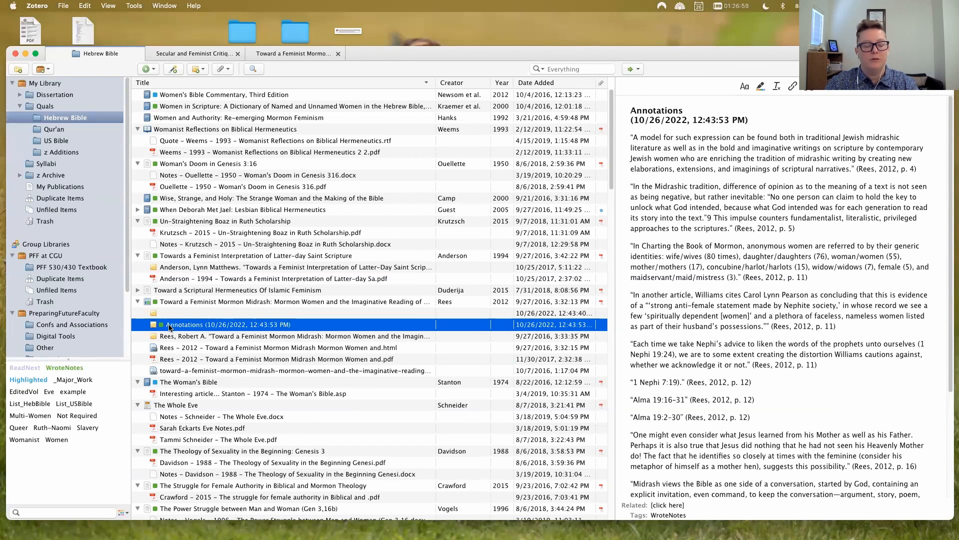
pyautogui.press('2')
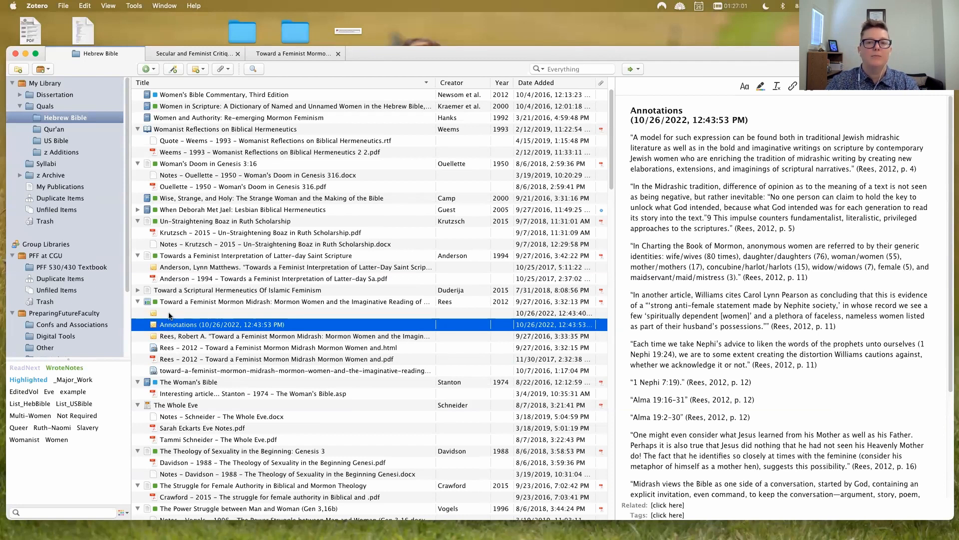
pyautogui.click(170, 313)
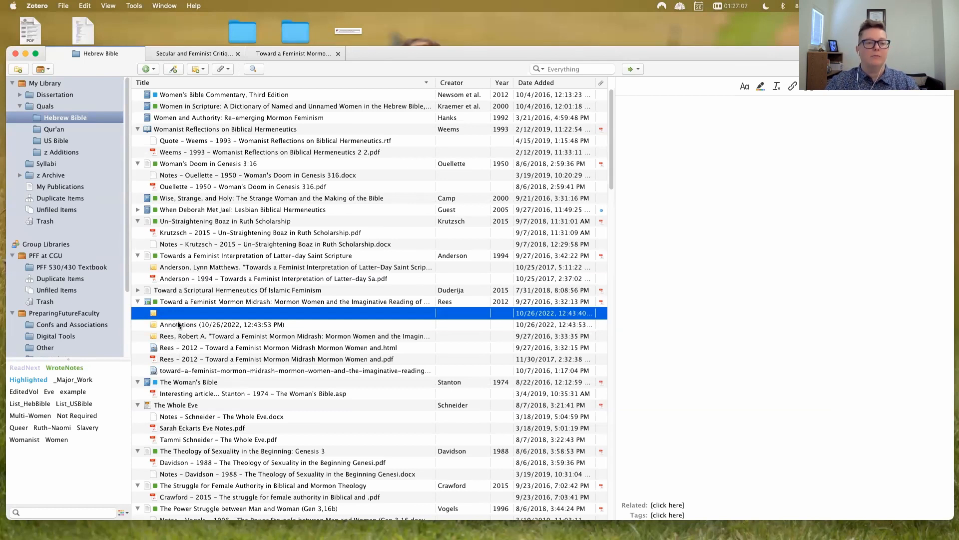
pyautogui.click(196, 303)
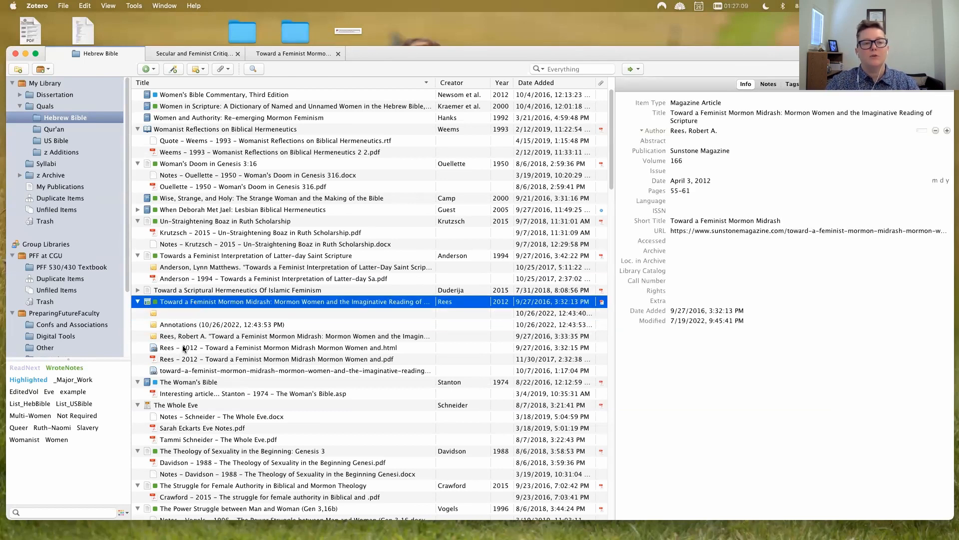
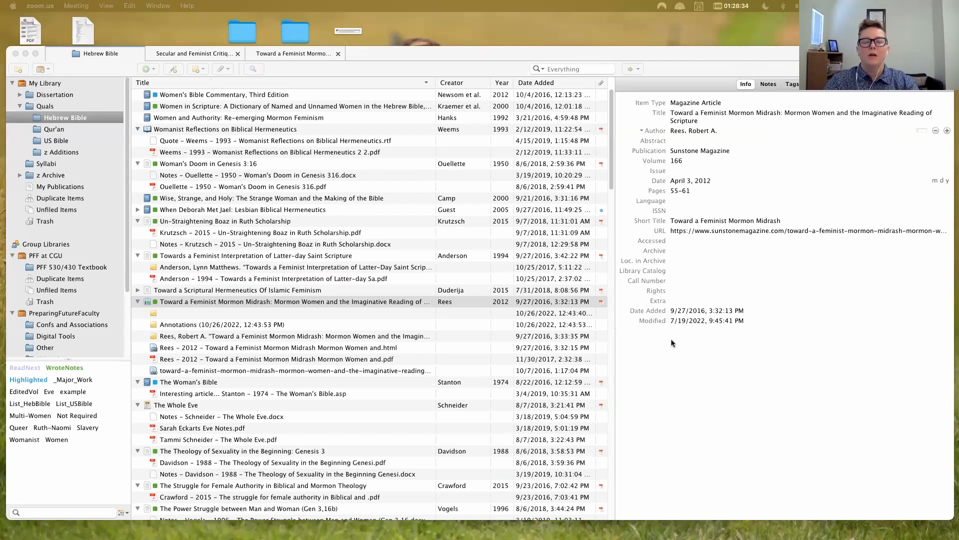
# Show the Qur'an collection and select all of its items.
pyautogui.click(75, 130)
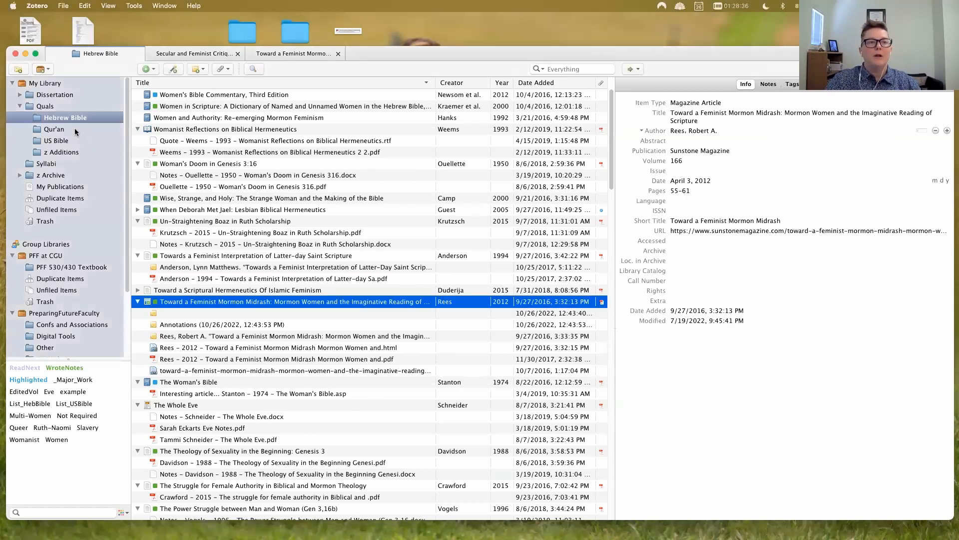
pyautogui.click(75, 131)
pyautogui.click(220, 163)
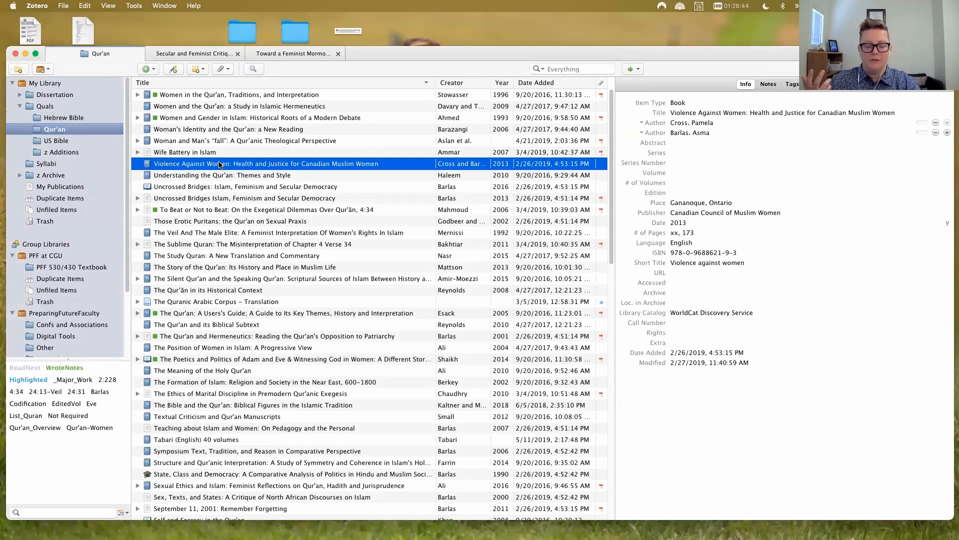
pyautogui.press('super+a')
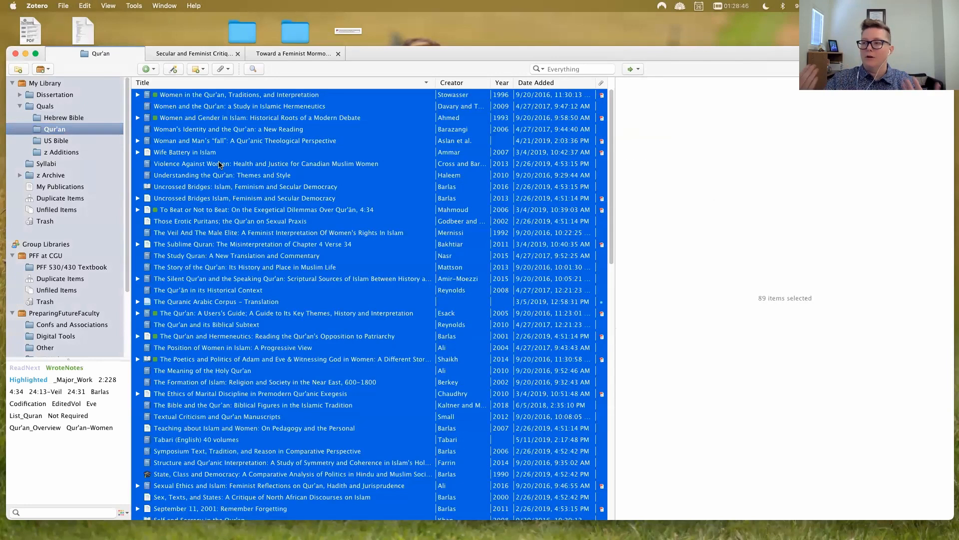
# Start exporting the Qur'an collection in CSV format, with notes left out and Unicode (UTF-8 without BOM) encoding.
pyautogui.rightClick(82, 129)
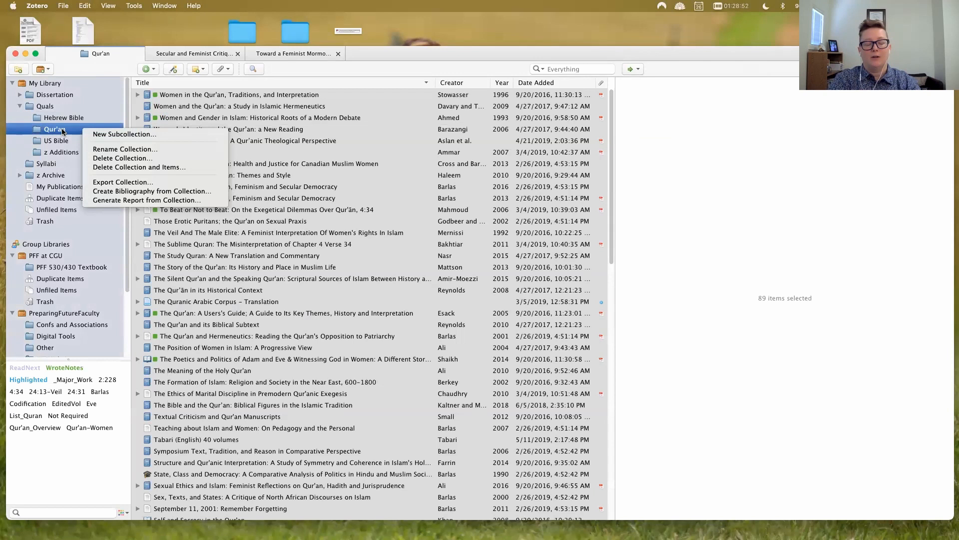
pyautogui.click(119, 183)
pyautogui.click(492, 245)
pyautogui.click(492, 245)
pyautogui.click(492, 245)
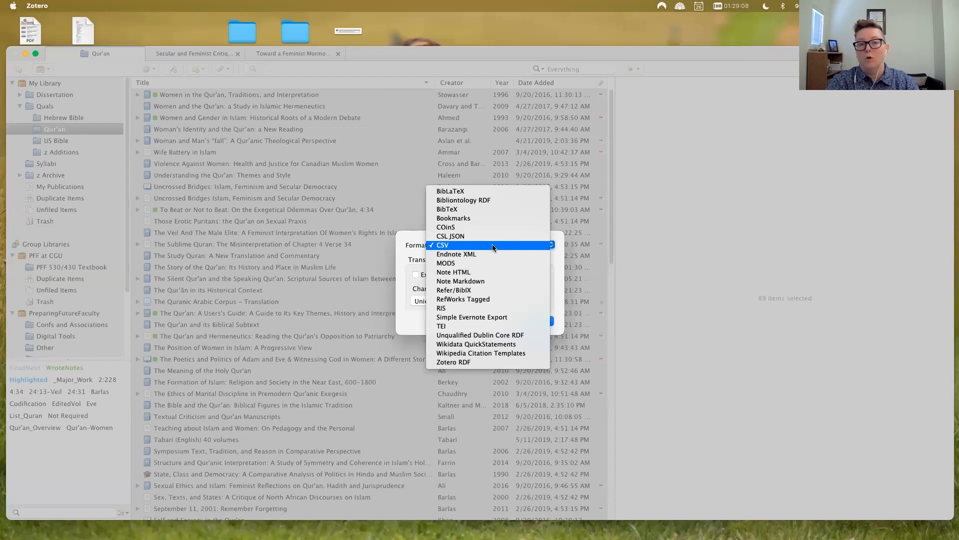
pyautogui.click(409, 238)
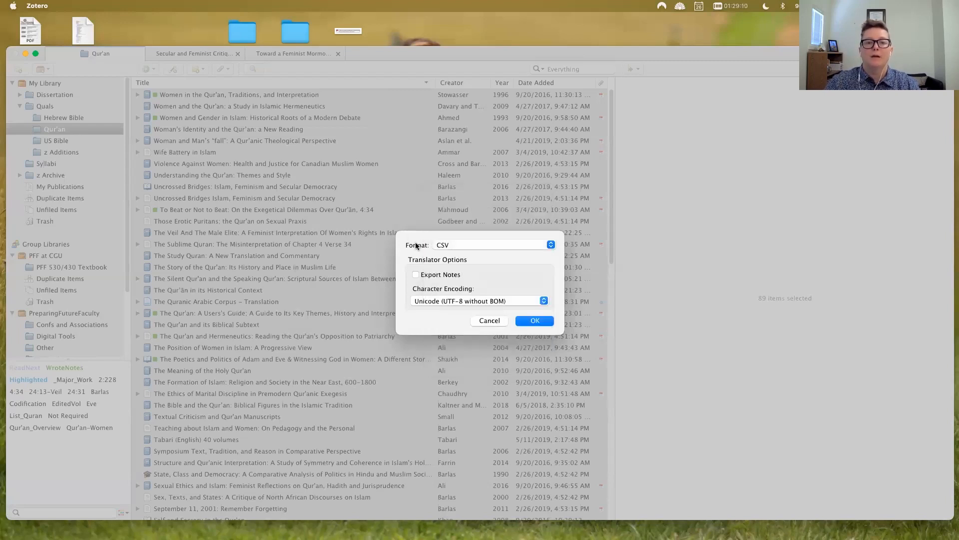
pyautogui.click(427, 276)
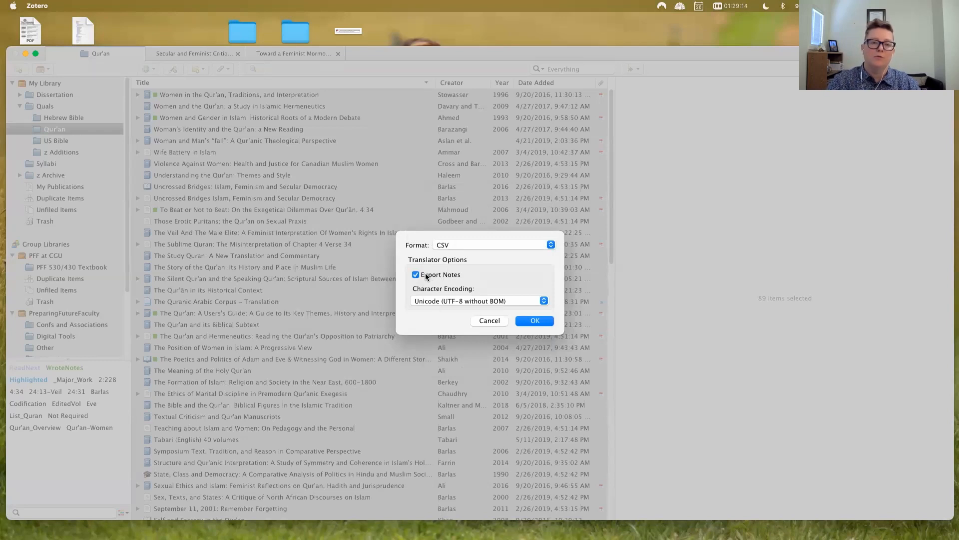
pyautogui.click(427, 275)
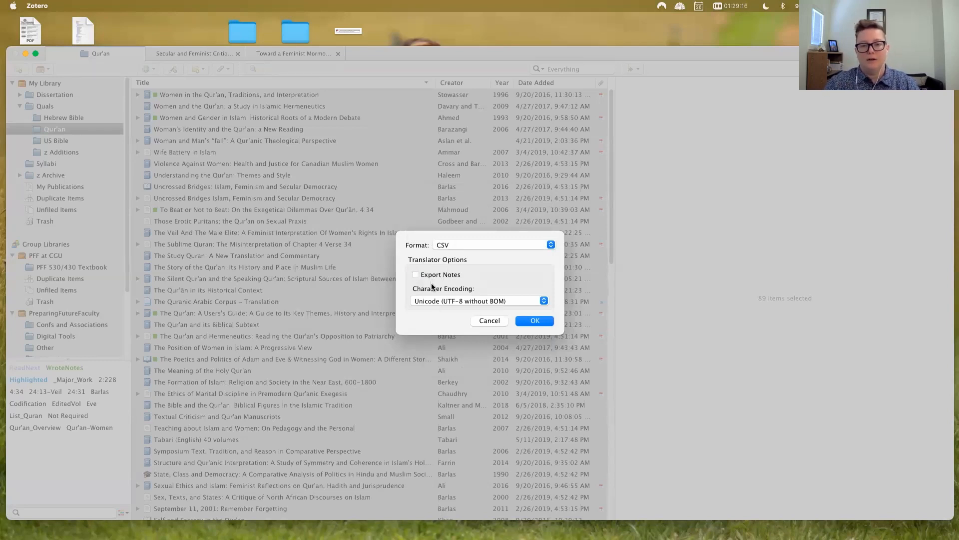
# Accept the export options and save the CSV file as Qur'an on the Desktop.
pyautogui.click(533, 322)
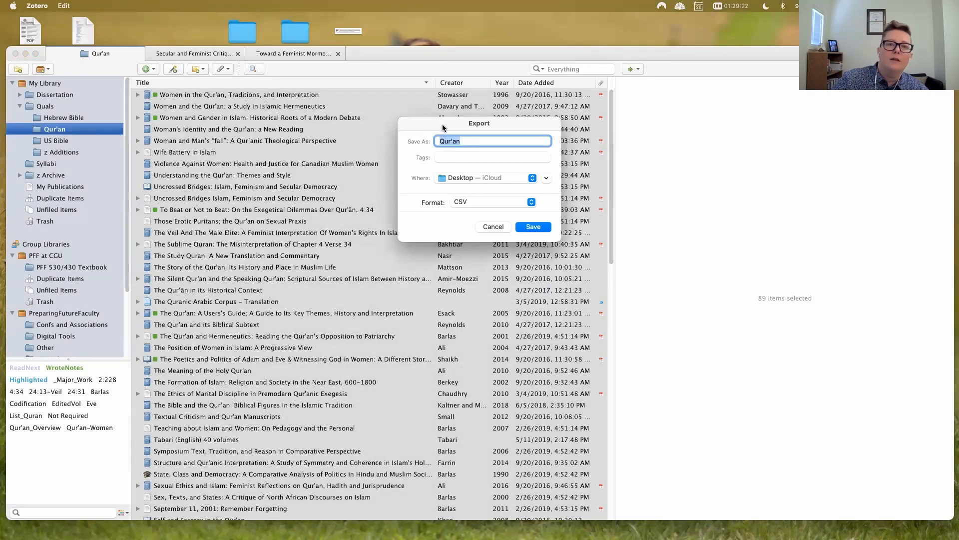
pyautogui.moveTo(442, 127); pyautogui.dragTo(448, 216)
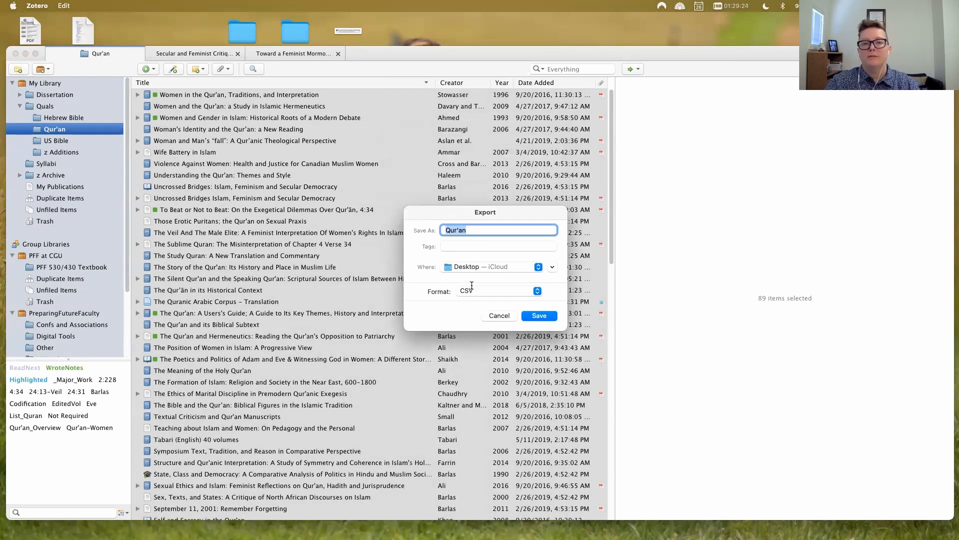
pyautogui.click(539, 316)
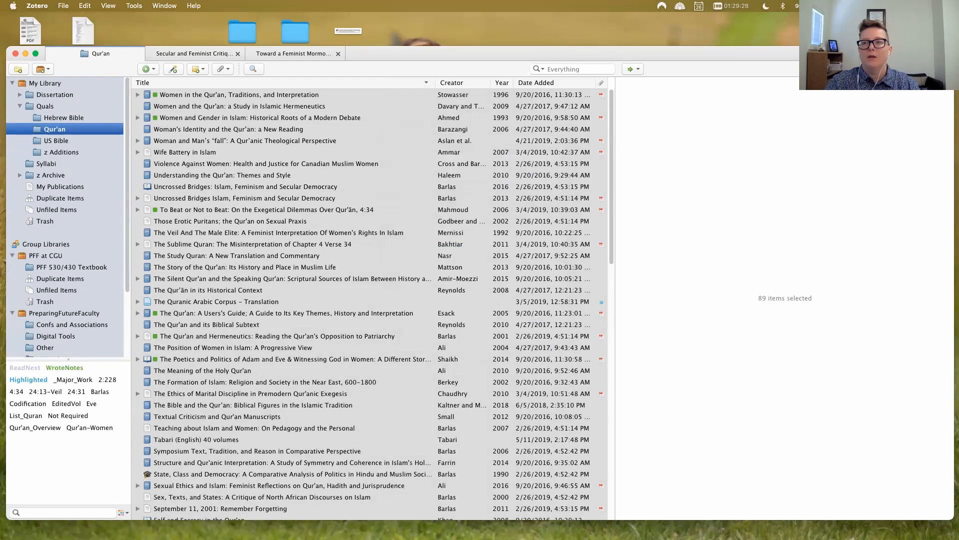
# Open Qur'an.csv from the desktop in Excel and examine the Key, Item Type and Publication Year columns.
pyautogui.press('F11')
pyautogui.click(927, 418)
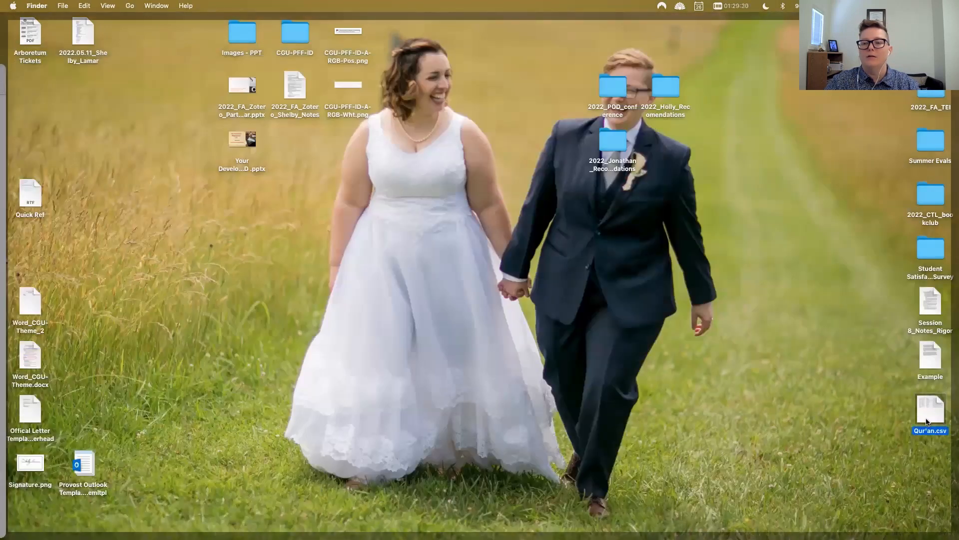
pyautogui.doubleClick(927, 418)
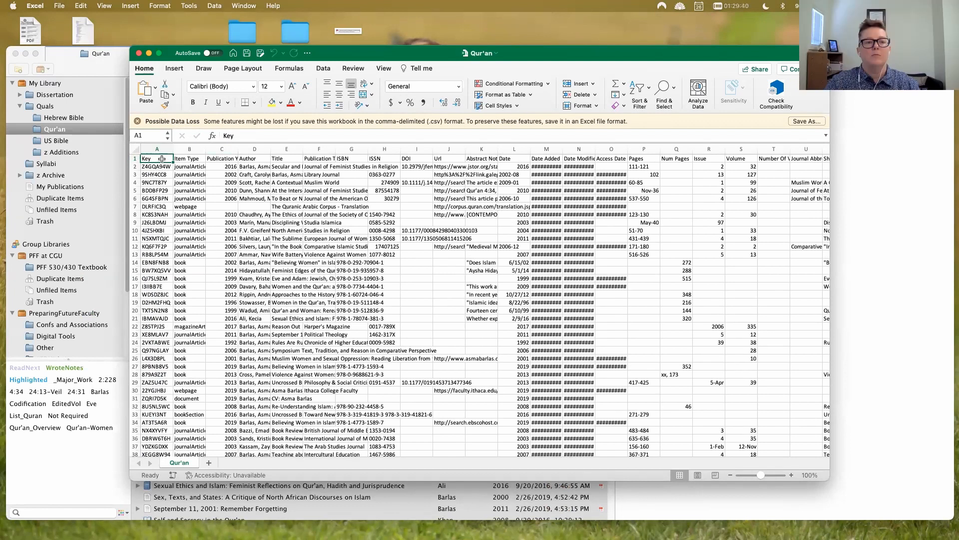
pyautogui.click(156, 149)
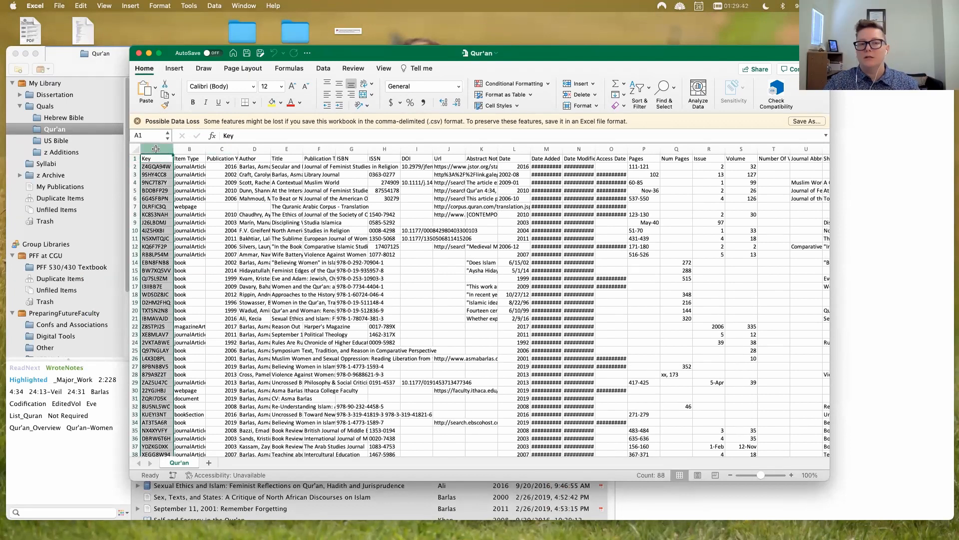
pyautogui.click(184, 149)
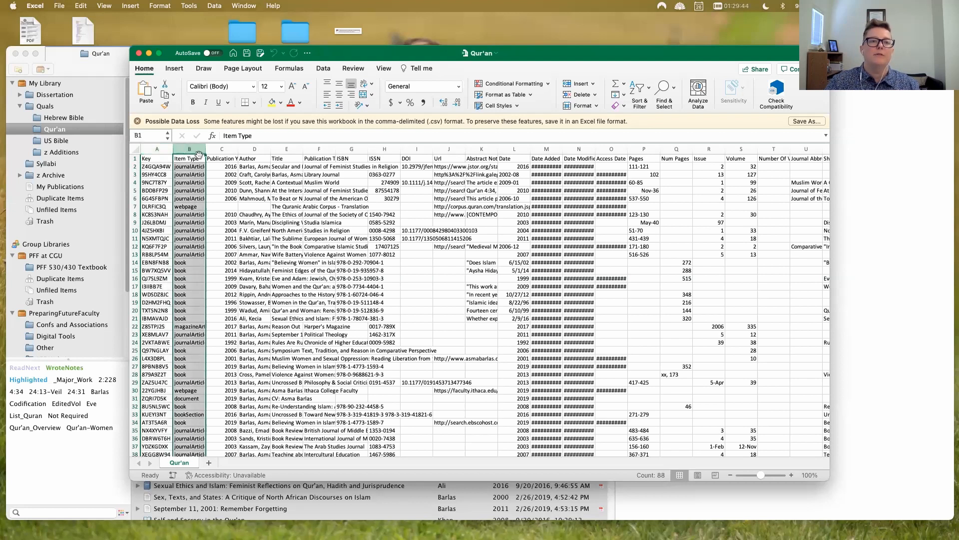
pyautogui.click(222, 149)
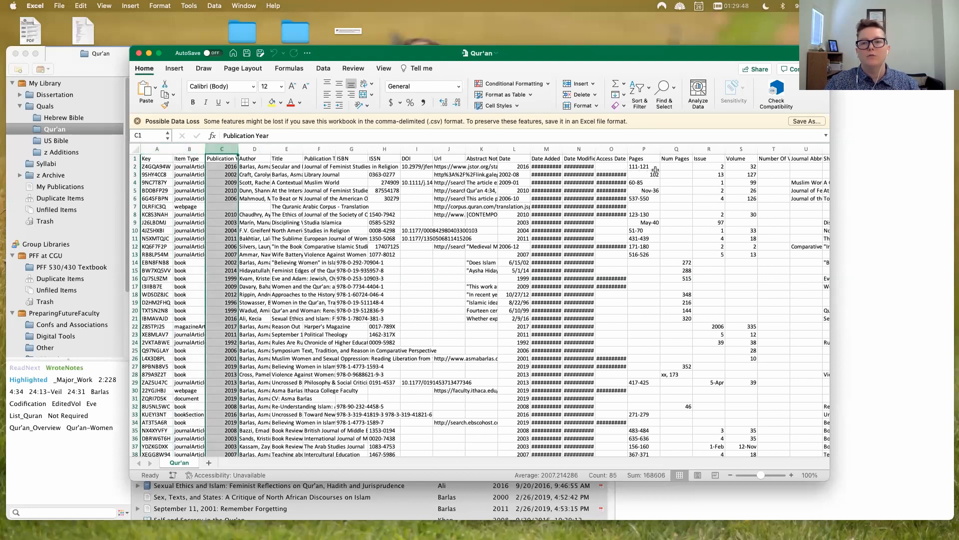
# Widen the Date Added column so its dates fit, and close the workbook without saving.
pyautogui.click(548, 204)
pyautogui.moveTo(560, 149)
pyautogui.mouseDown()
pyautogui.moveTo(587, 150)
pyautogui.moveTo(569, 150)
pyautogui.mouseUp()
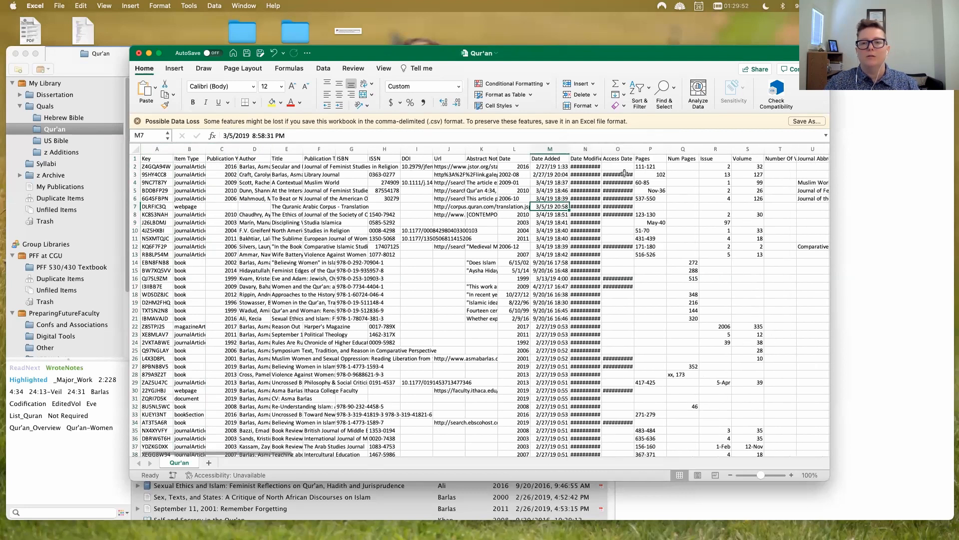
pyautogui.moveTo(294, 454); pyautogui.dragTo(250, 460)
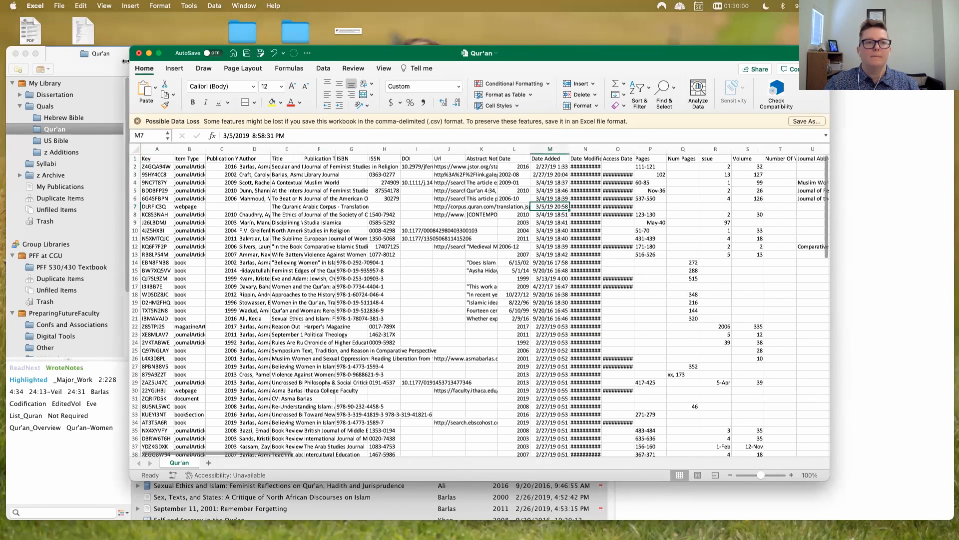
pyautogui.click(140, 53)
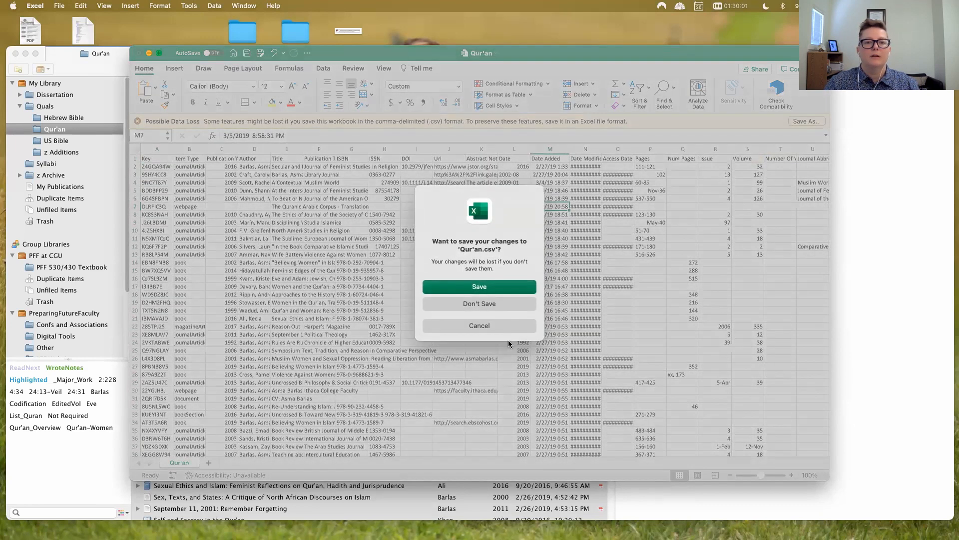
pyautogui.click(502, 304)
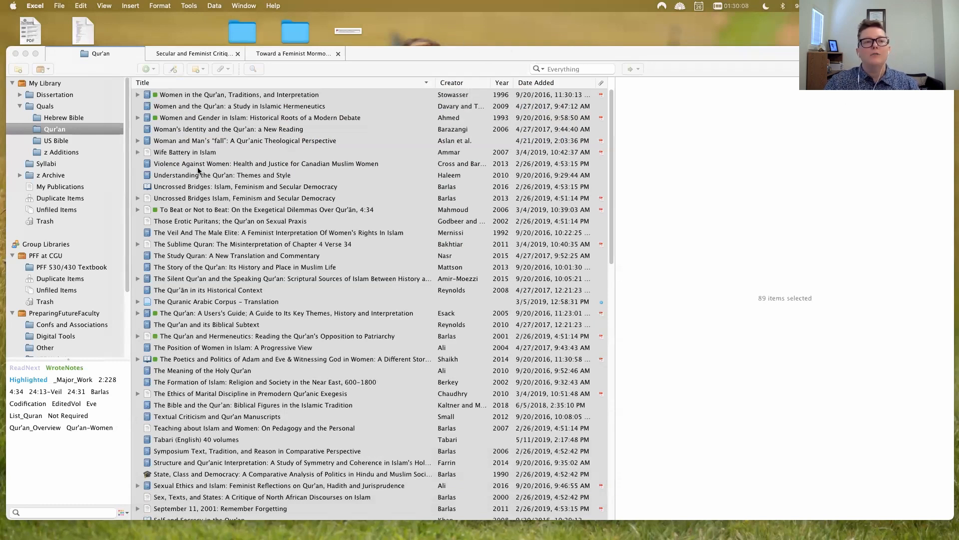
# Create a bibliography from the Qur'an collection in Chicago Manual of Style 17th edition (full note), copied to the clipboard.
pyautogui.rightClick(98, 125)
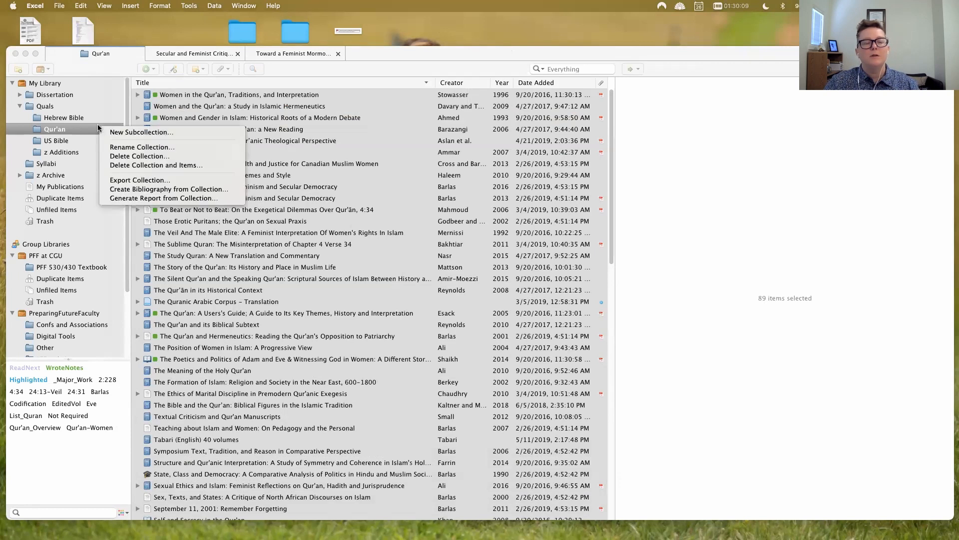
pyautogui.click(139, 190)
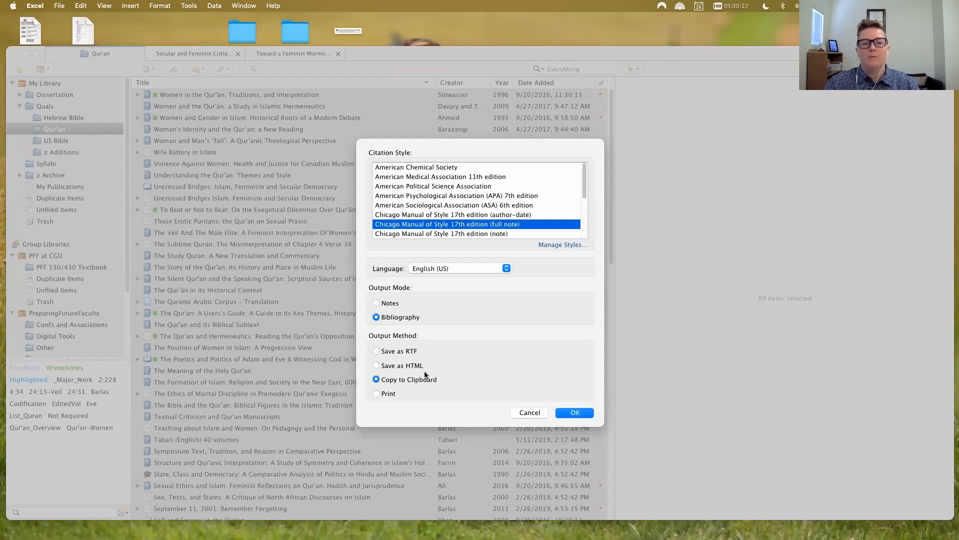
pyautogui.click(563, 414)
pyautogui.click(460, 525)
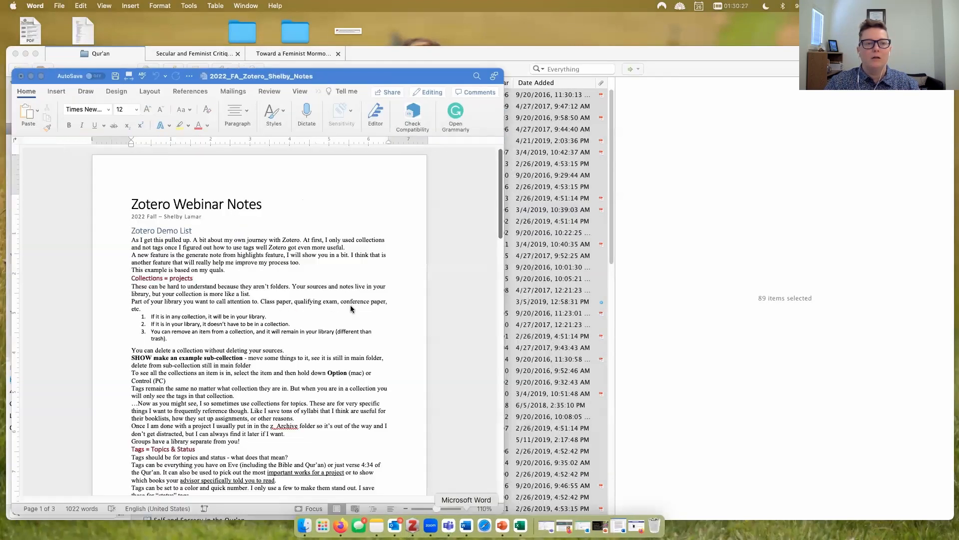
pyautogui.scroll(-6, 352, 310)
pyautogui.scroll(4, 308, 278)
pyautogui.click(21, 38)
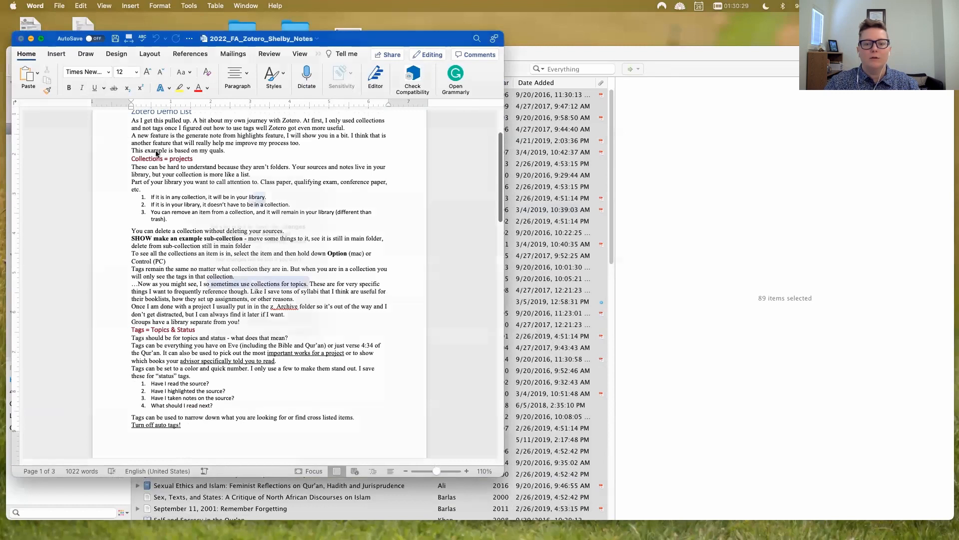
pyautogui.click(262, 302)
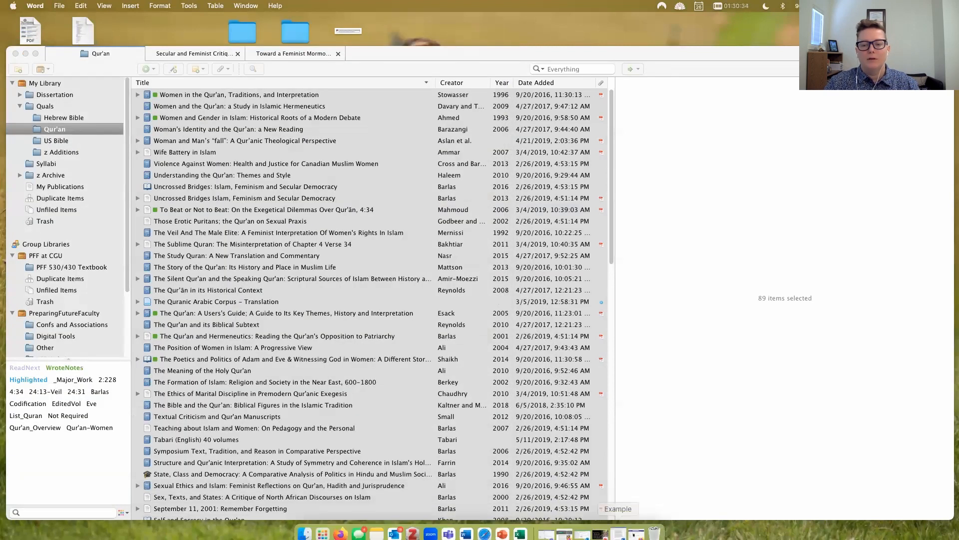
# Switch to the Example document in Word, add a page break at its end and paste the copied bibliography.
pyautogui.click(620, 526)
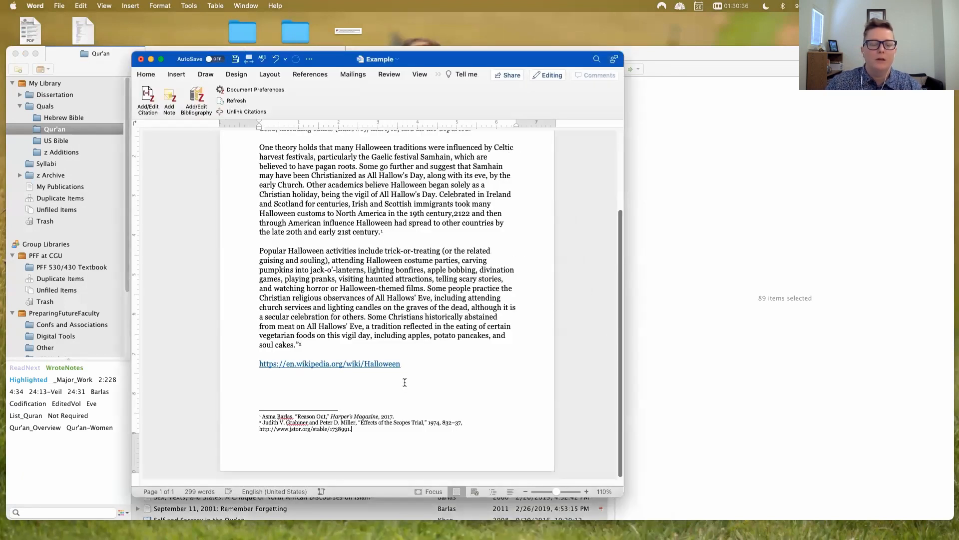
pyautogui.press('super+Return')
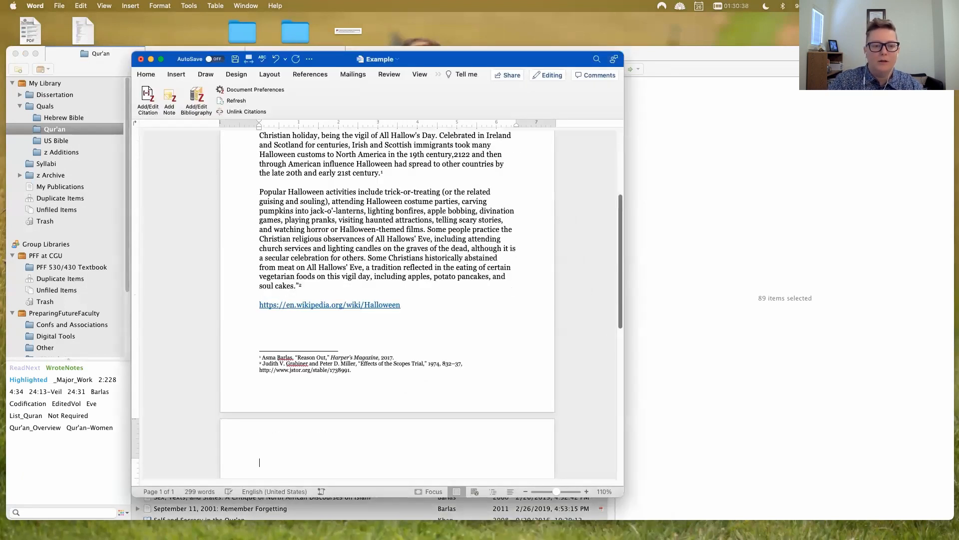
pyautogui.press('super+v')
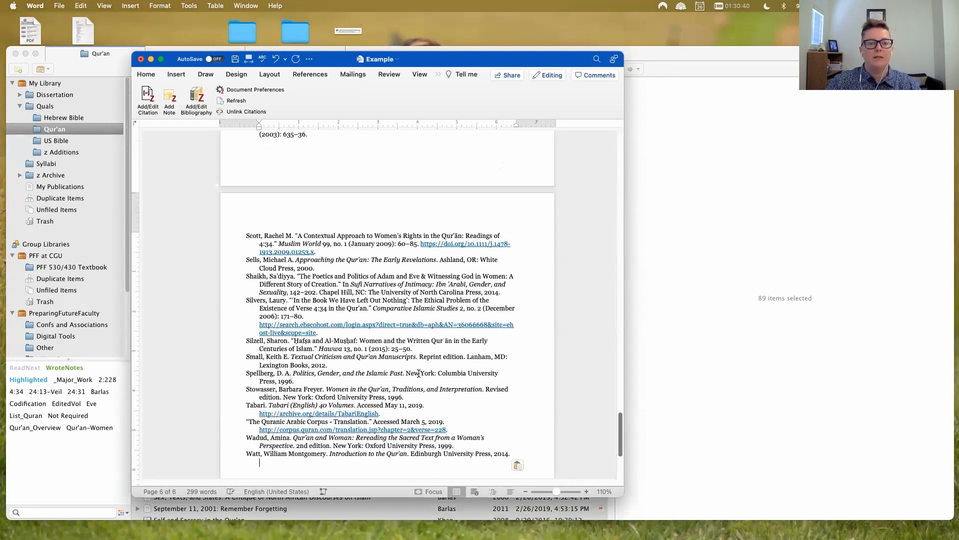
# Look through the pasted bibliography from its last entries back to the Halloween text before it.
pyautogui.scroll(1, 279, 292)
pyautogui.scroll(15, 280, 292)
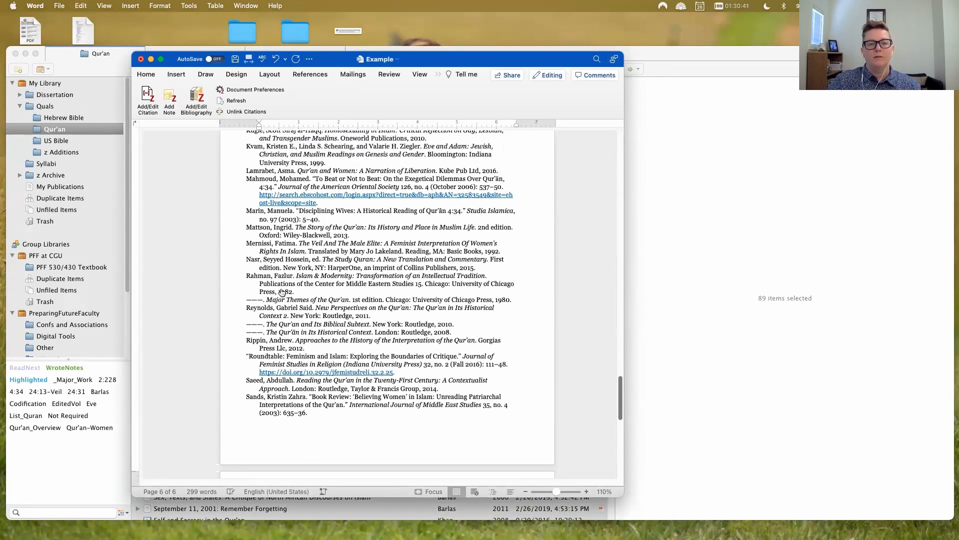
pyautogui.scroll(15, 280, 290)
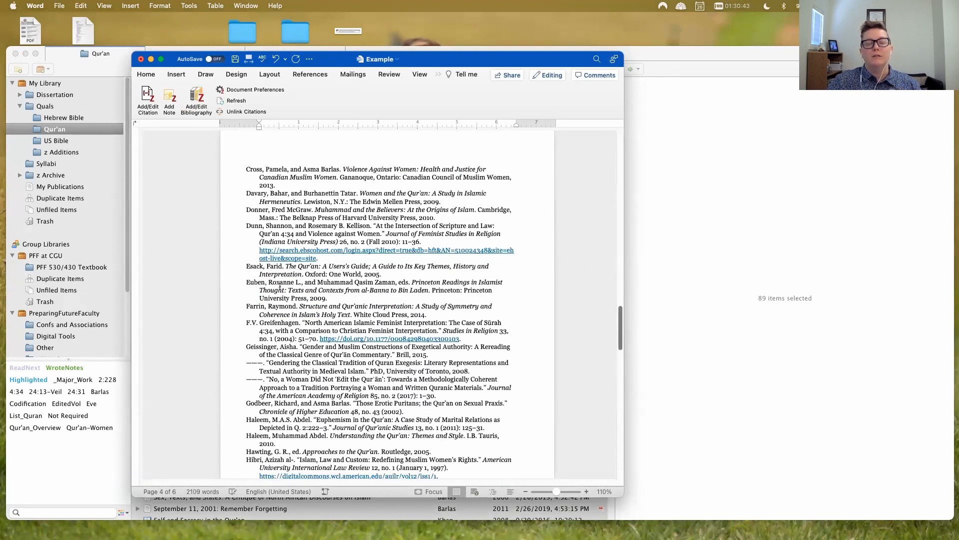
pyautogui.scroll(15, 280, 289)
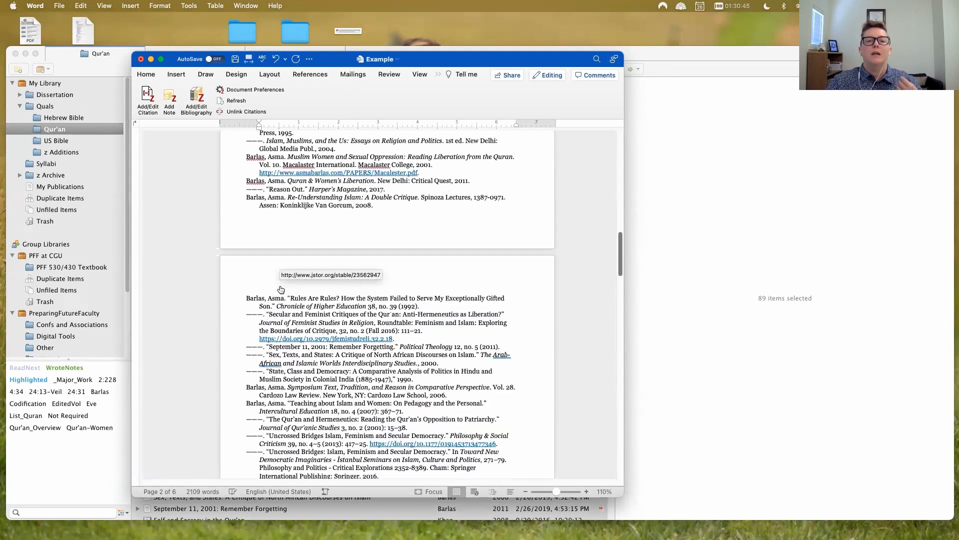
pyautogui.scroll(2, 279, 286)
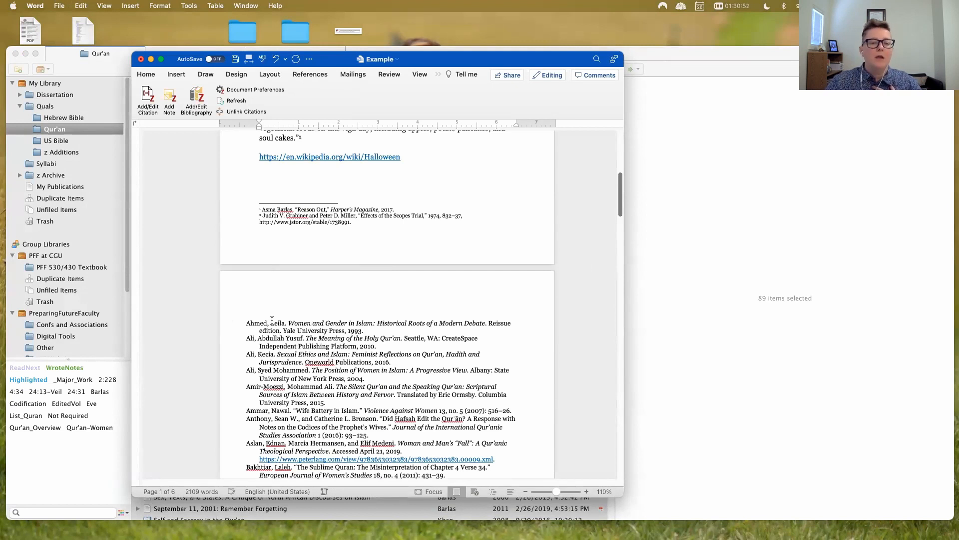
pyautogui.scroll(-5, 284, 329)
pyautogui.scroll(-2, 328, 389)
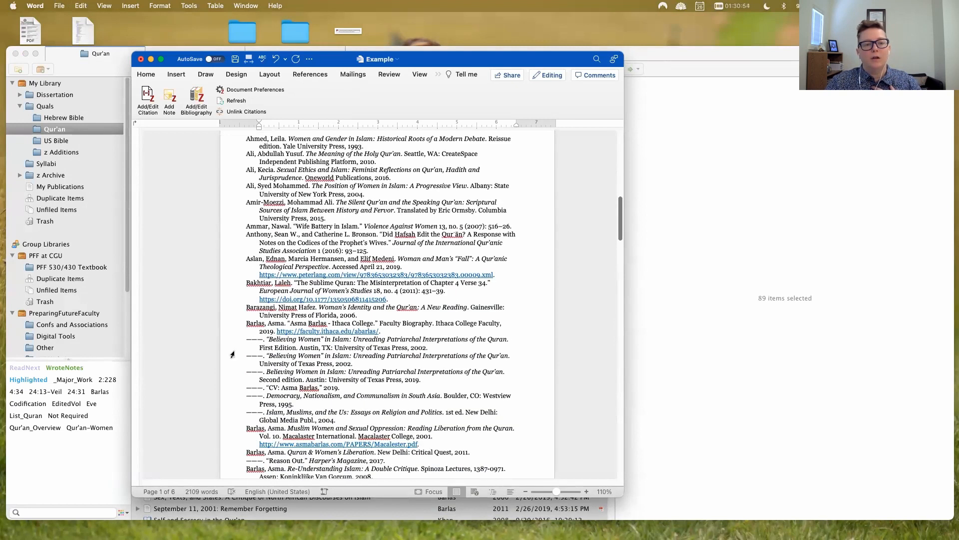
pyautogui.scroll(15, 403, 429)
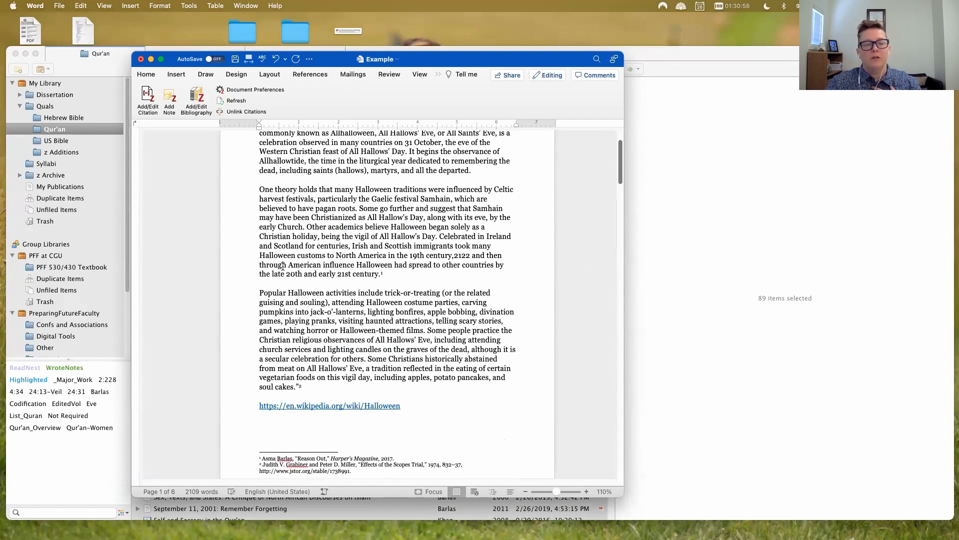
pyautogui.scroll(1, 381, 270)
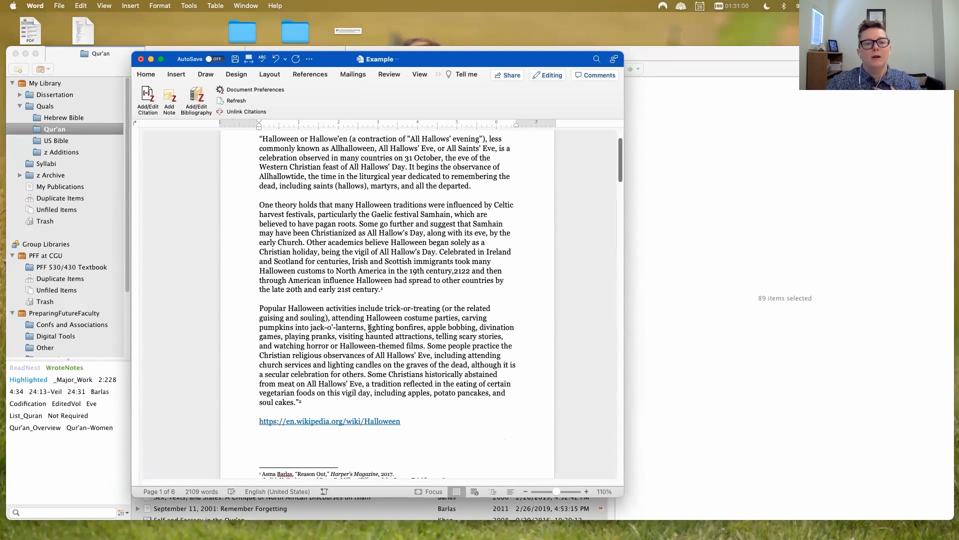
# Insert a Zotero bibliography of the document's cited sources below the Wikipedia link, and switch back to Zotero.
pyautogui.click(200, 96)
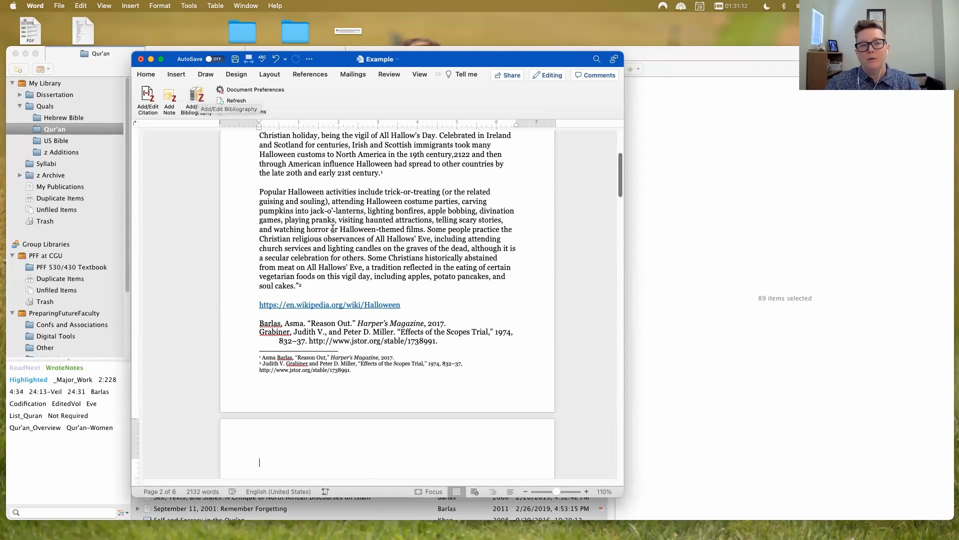
pyautogui.scroll(5, 277, 220)
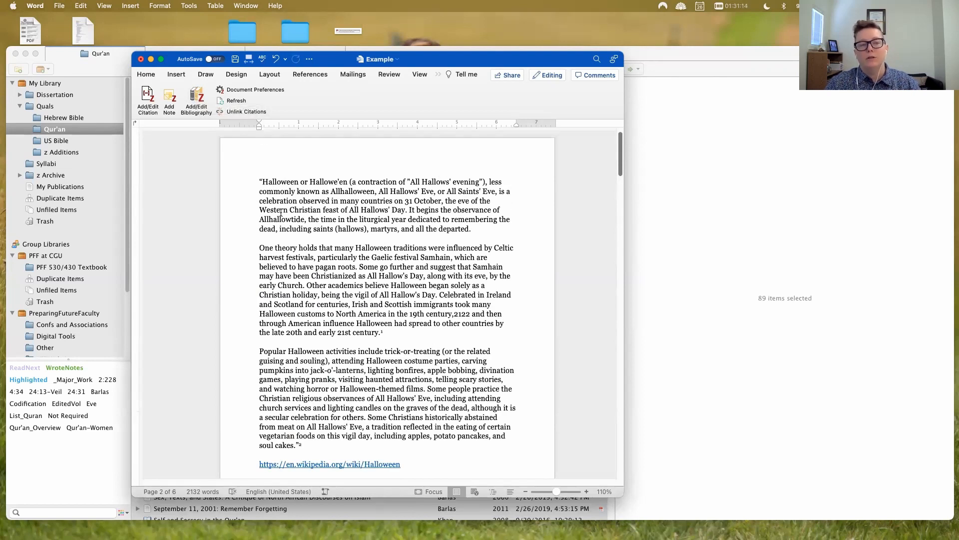
pyautogui.click(111, 75)
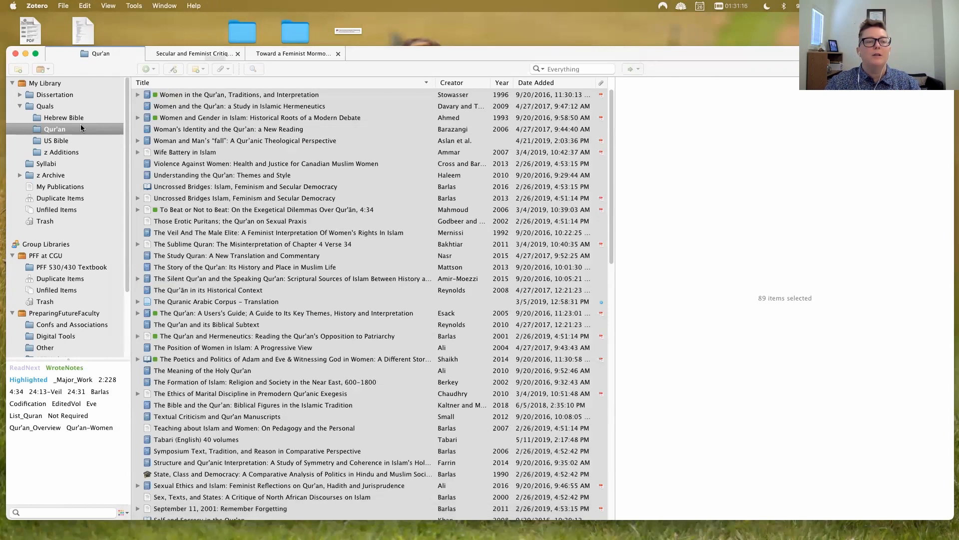
pyautogui.rightClick(83, 130)
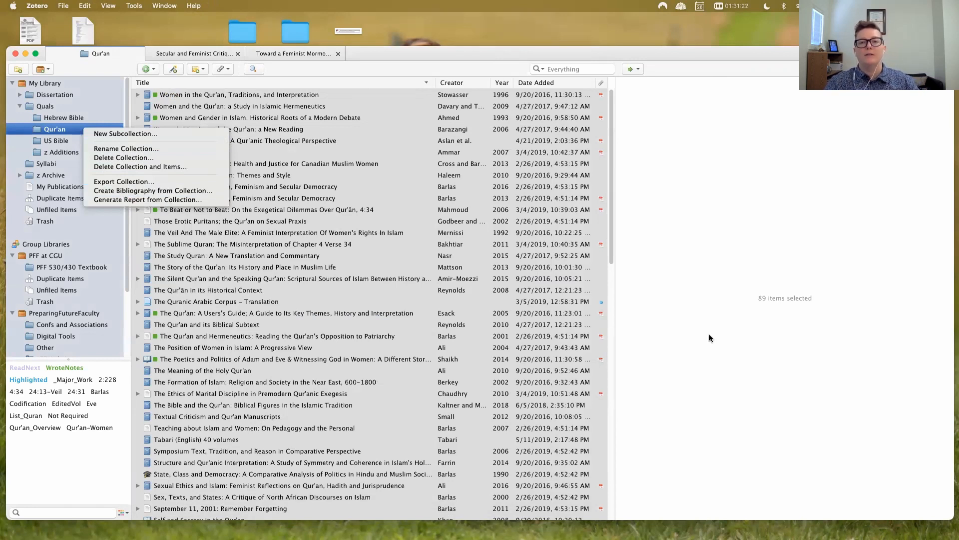
pyautogui.click(703, 270)
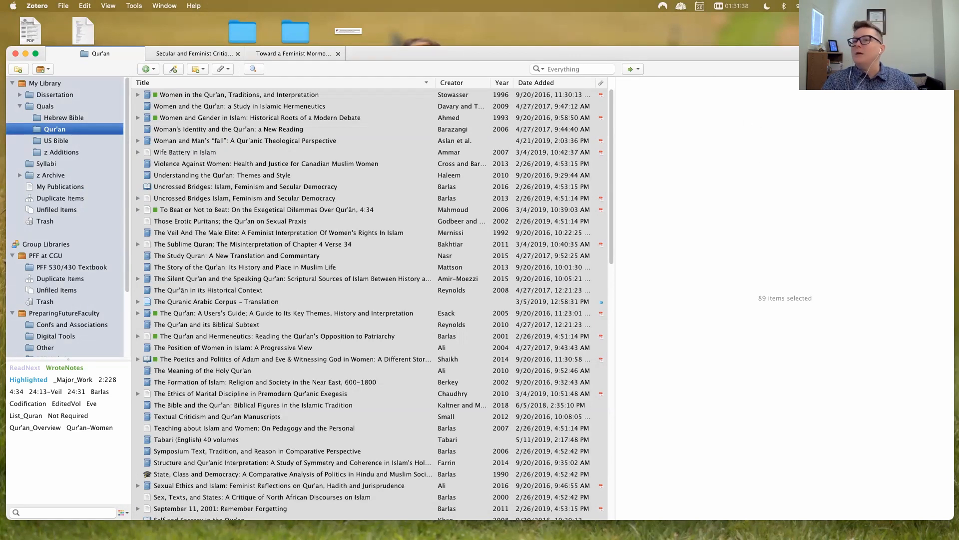
pyautogui.click(76, 120)
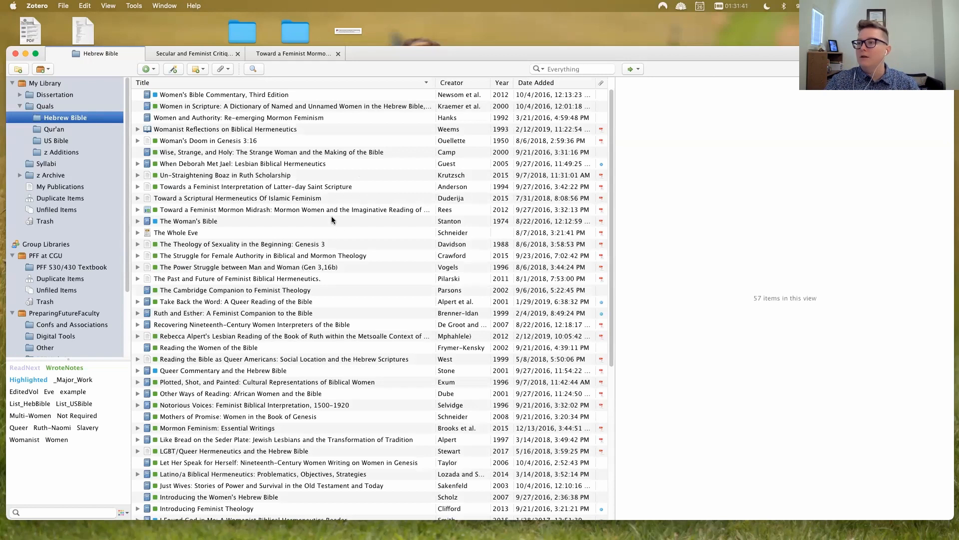
pyautogui.rightClick(53, 105)
pyautogui.rightClick(56, 95)
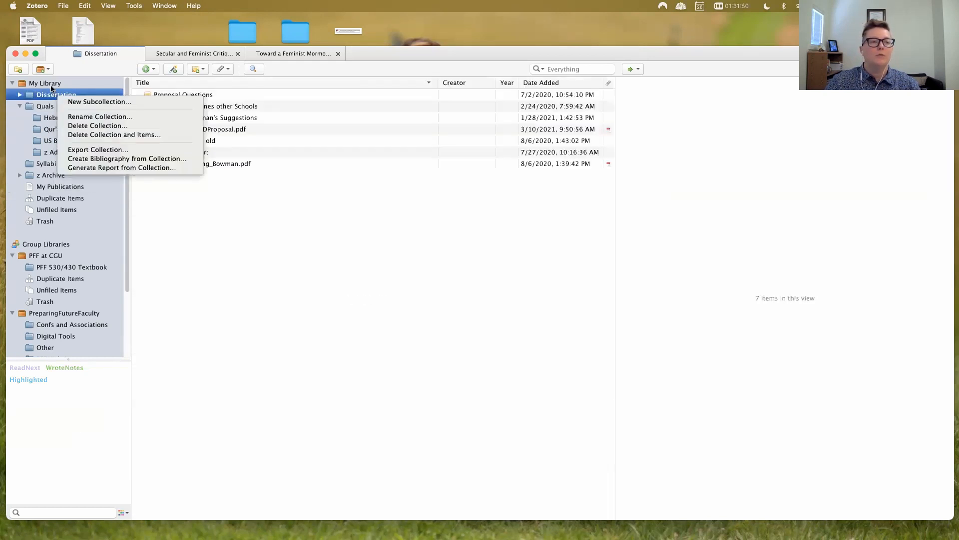
# Create a new collection directly under My Library, keeping the default name Untitled.
pyautogui.rightClick(52, 84)
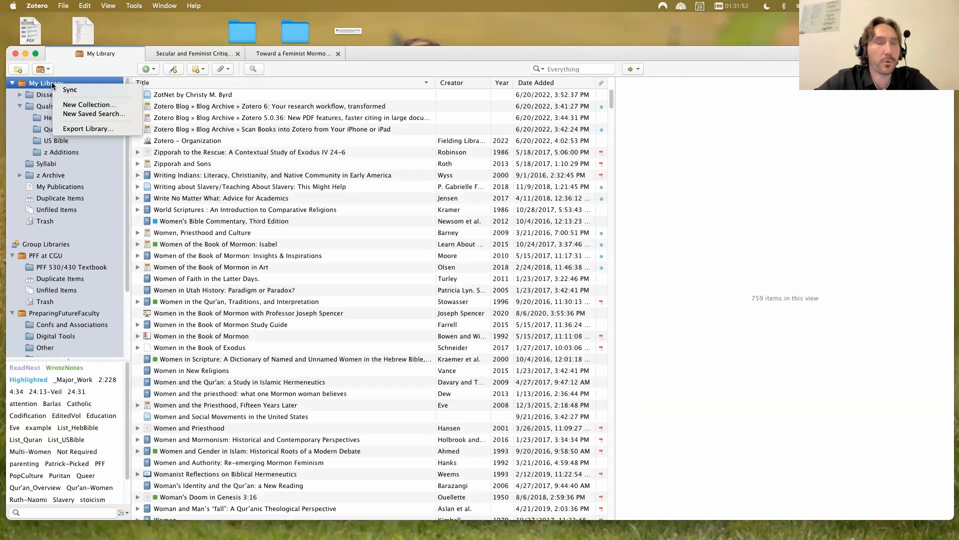
pyautogui.click(85, 106)
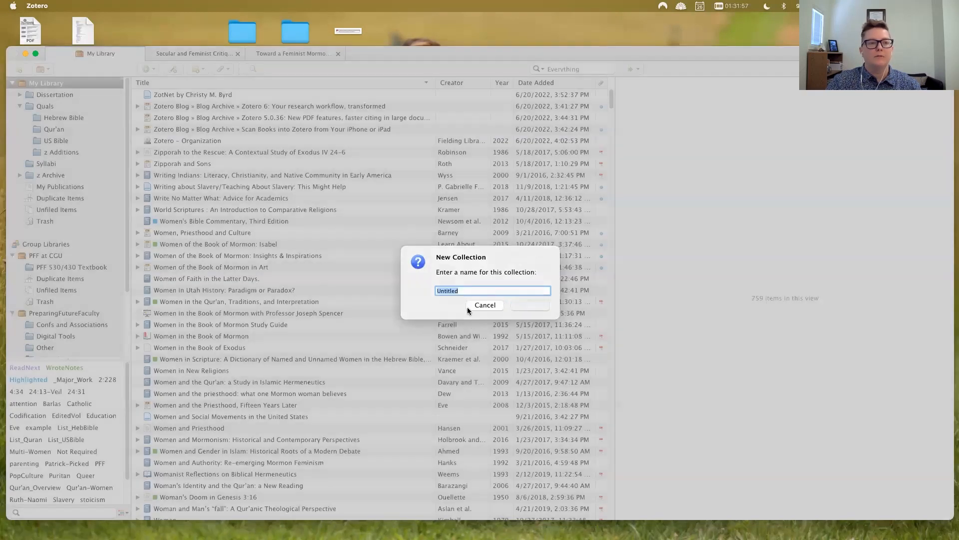
pyautogui.press('Return')
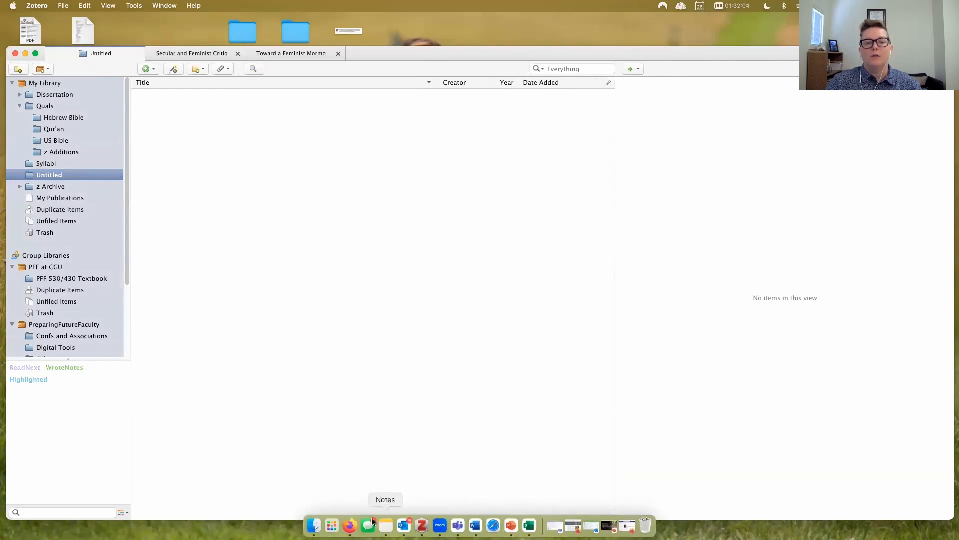
# Switch to Firefox and copy the address of Zotero's Word Processor Plugins documentation page.
pyautogui.click(351, 526)
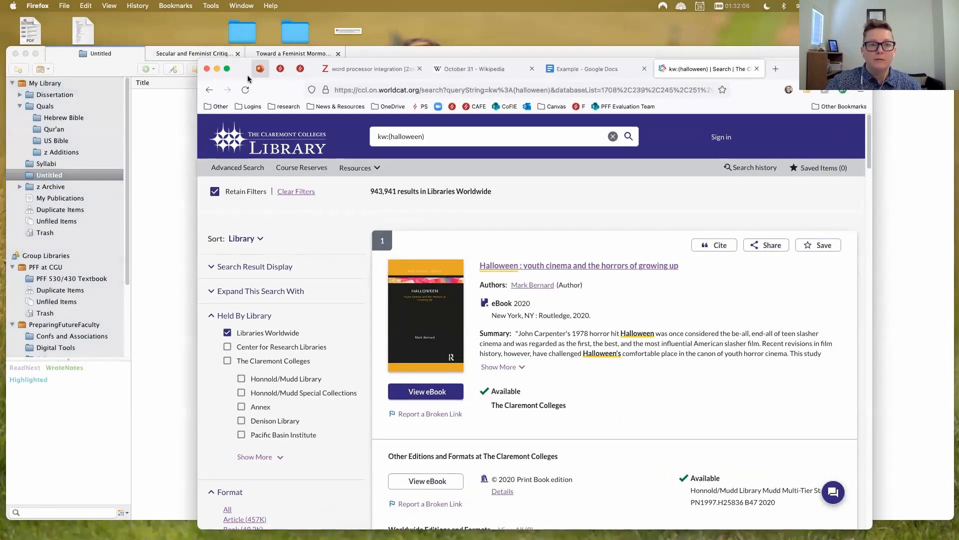
pyautogui.click(337, 69)
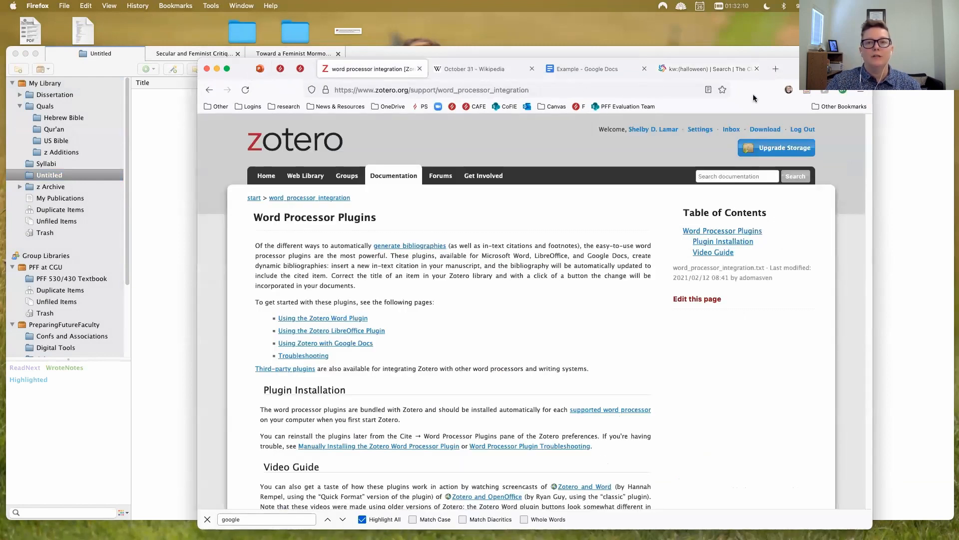
pyautogui.moveTo(812, 69); pyautogui.dragTo(806, 49)
pyautogui.click(540, 74)
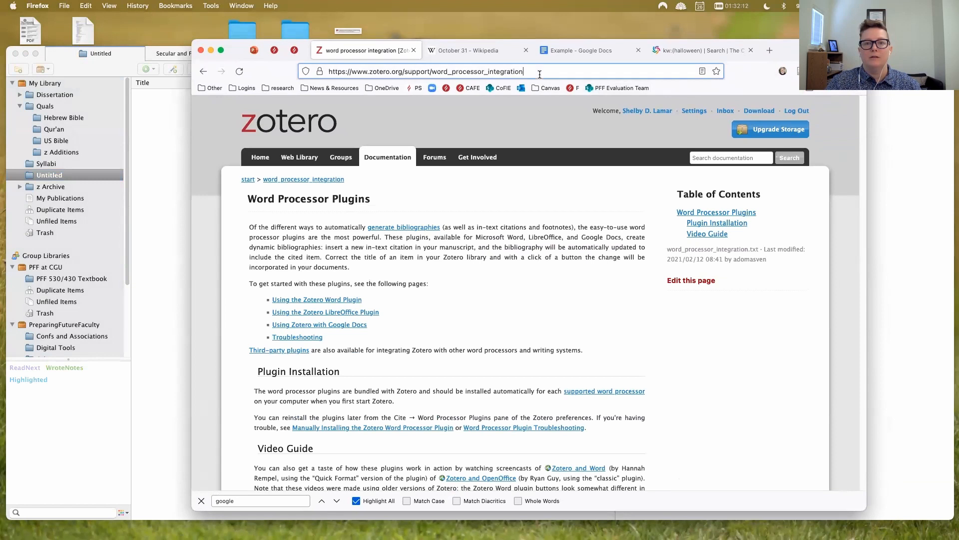
pyautogui.press('super+c')
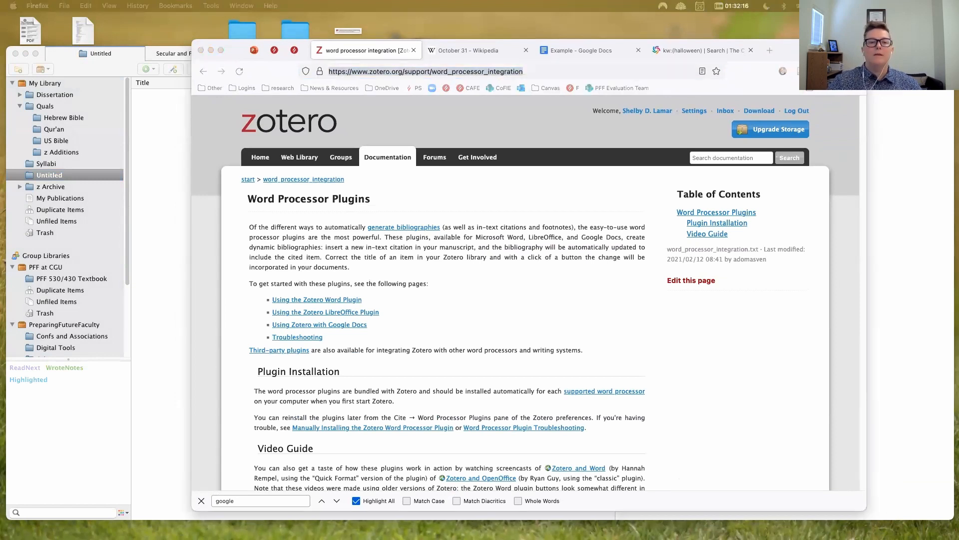
pyautogui.click(424, 313)
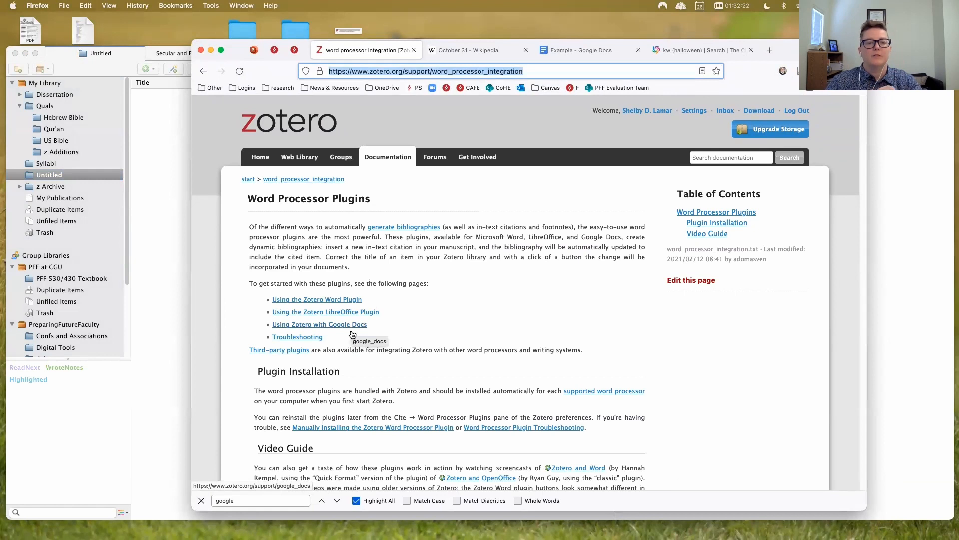
pyautogui.click(469, 340)
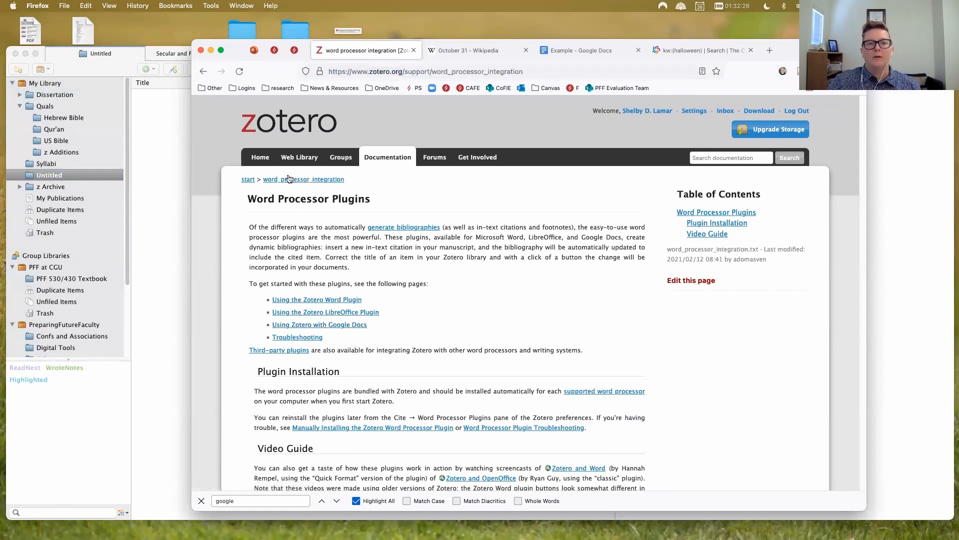
# Open the Zotero website's download page and look through the desktop app, browser connector and plugin offers.
pyautogui.click(265, 161)
pyautogui.scroll(-10, 524, 437)
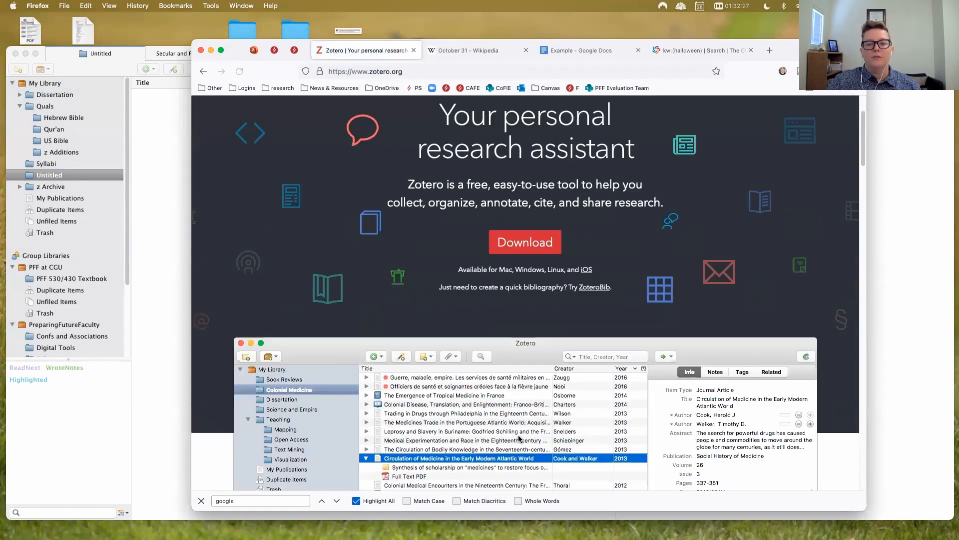
pyautogui.scroll(10, 524, 437)
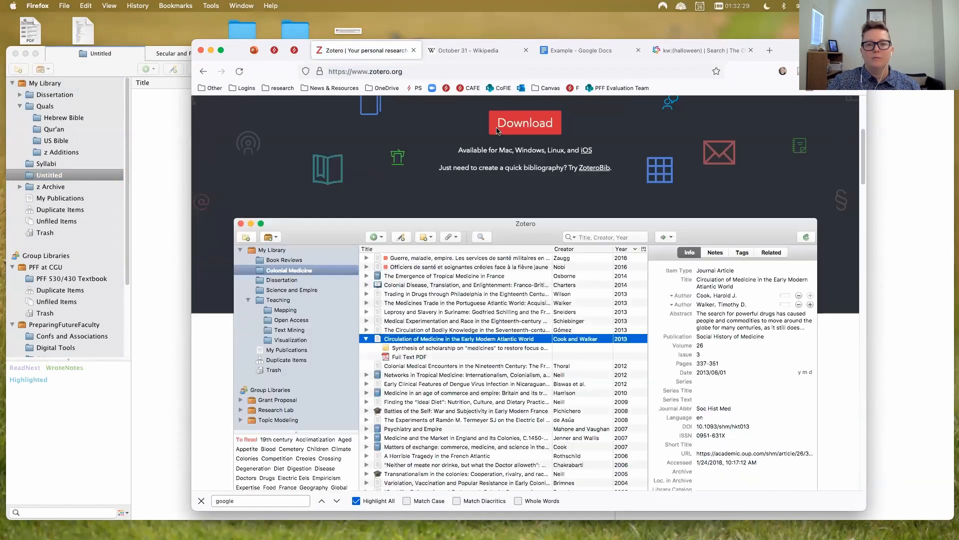
pyautogui.click(515, 119)
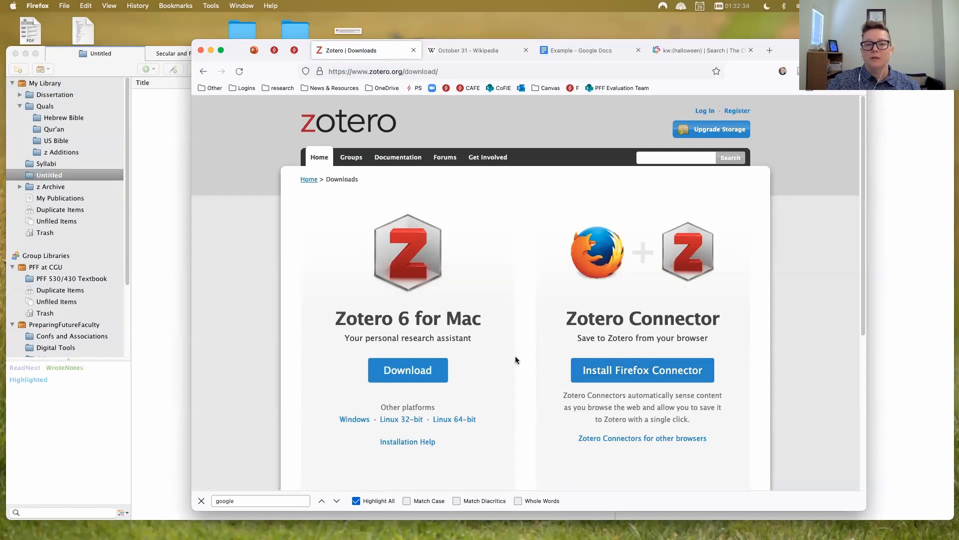
pyautogui.scroll(-3, 559, 380)
pyautogui.scroll(-6, 583, 389)
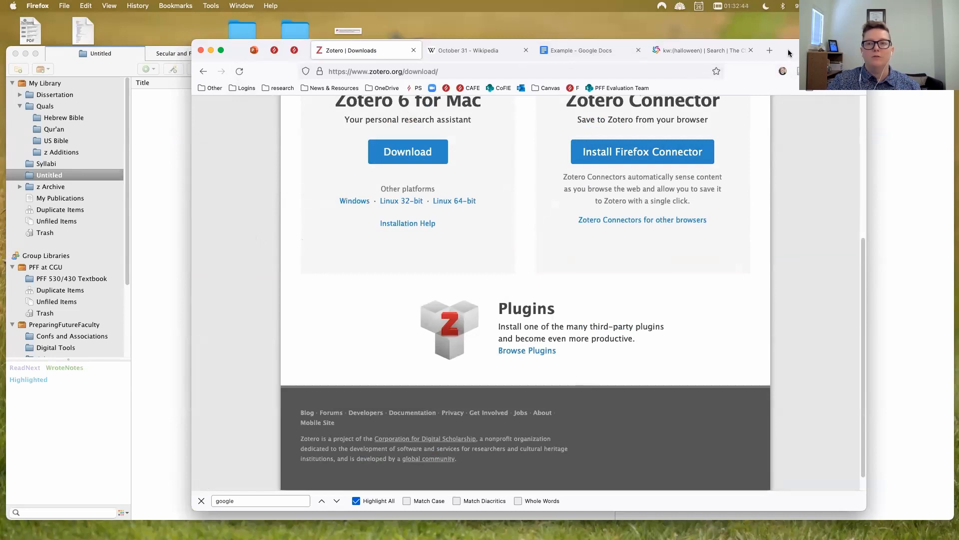
# Open the library catalog record for "Halloween : youth cinema and the horrors of growing up" and save it to the Untitled collection in Zotero.
pyautogui.moveTo(787, 39); pyautogui.dragTo(788, 76)
pyautogui.click(669, 88)
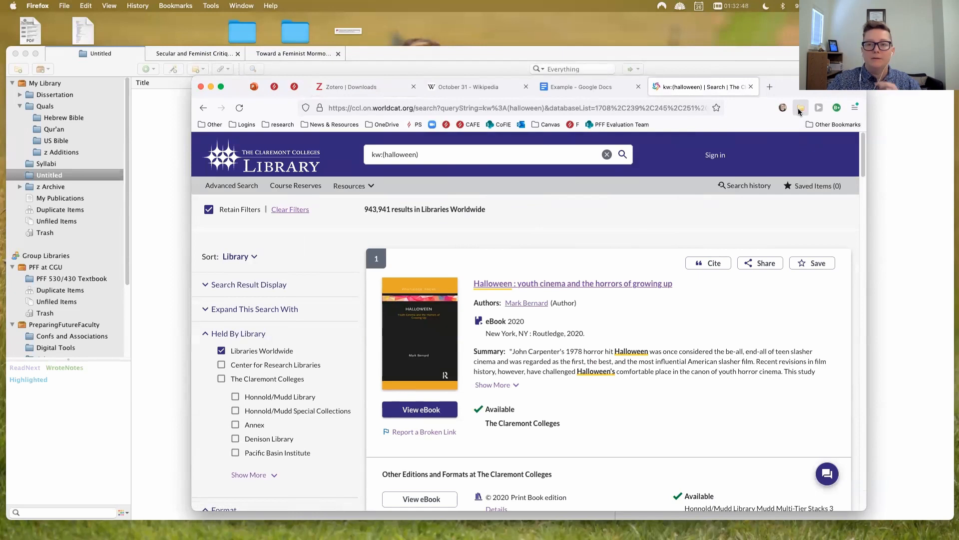
pyautogui.click(561, 284)
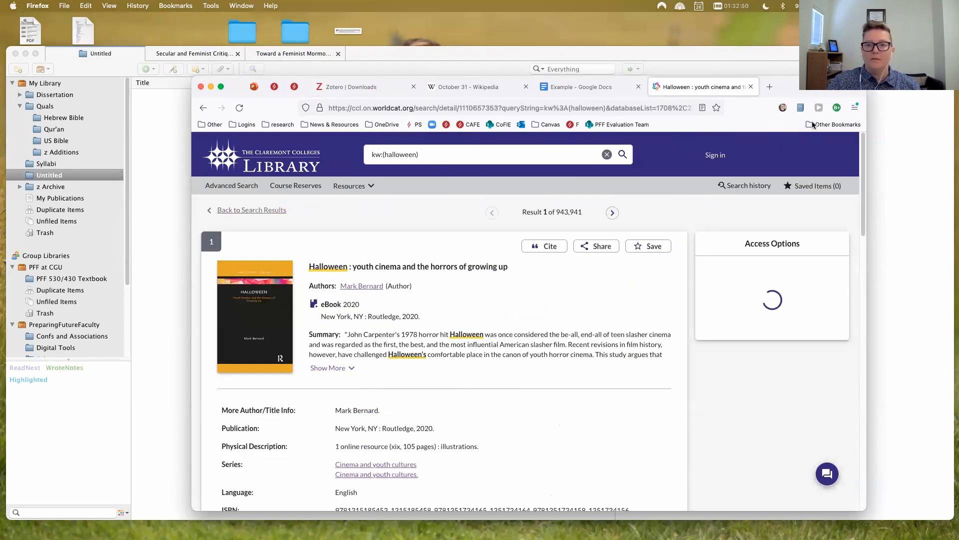
pyautogui.click(800, 109)
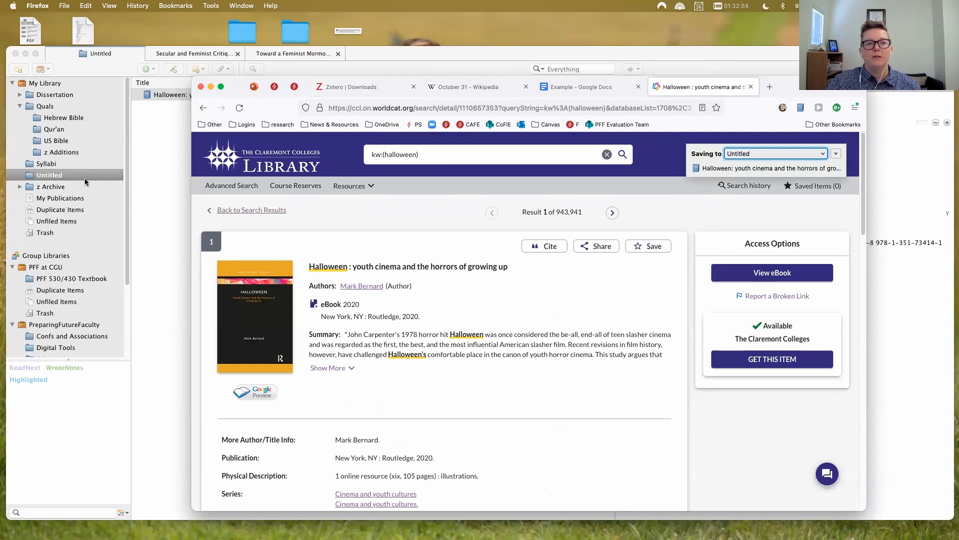
pyautogui.click(145, 180)
pyautogui.hotkey('ctrl', 'Up')
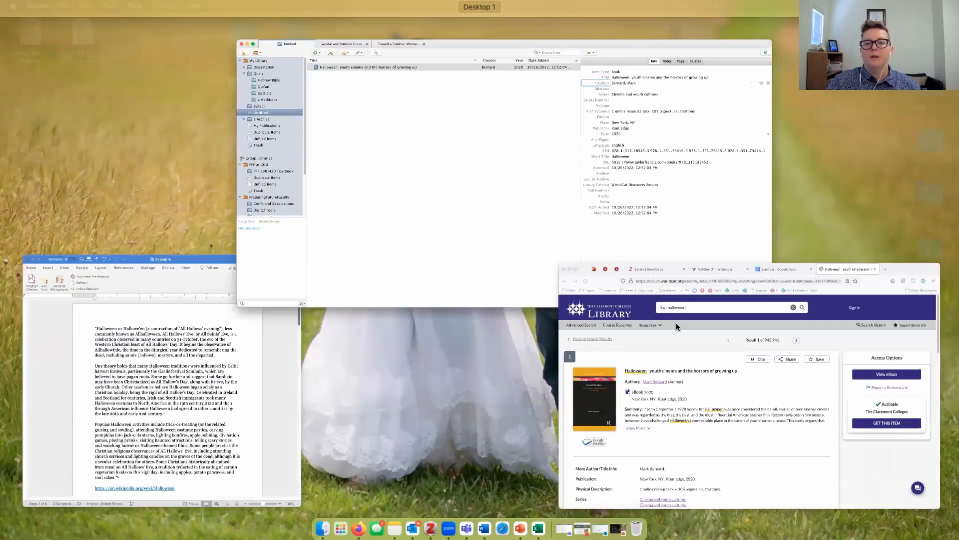
pyautogui.click(678, 322)
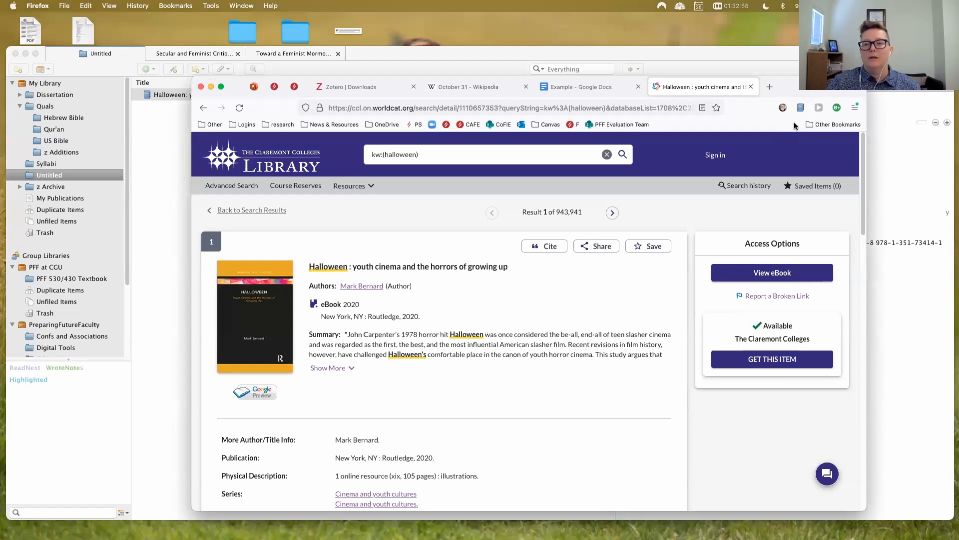
# Switch to Zotero, clear the Halloween book's number of volumes and set its number of pages to 105.
pyautogui.click(173, 122)
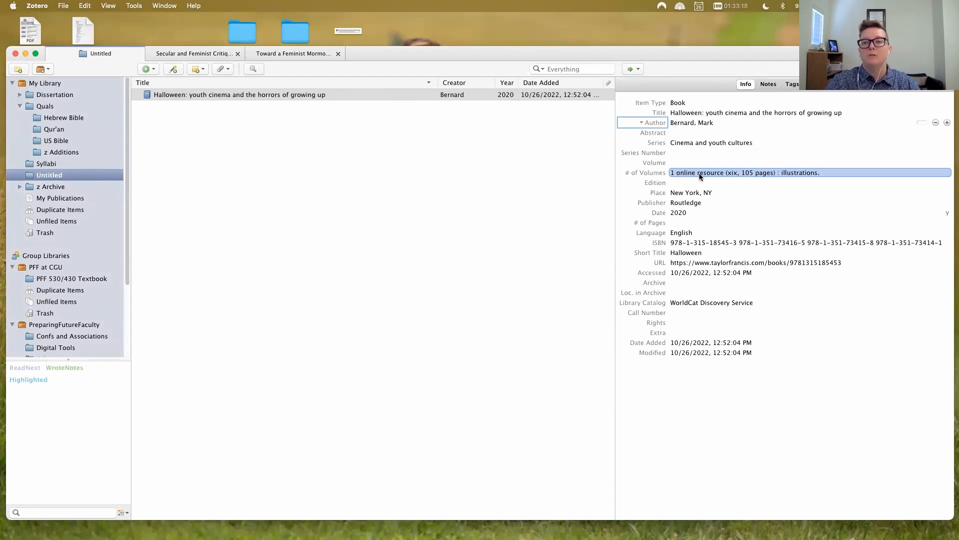
pyautogui.click(700, 174)
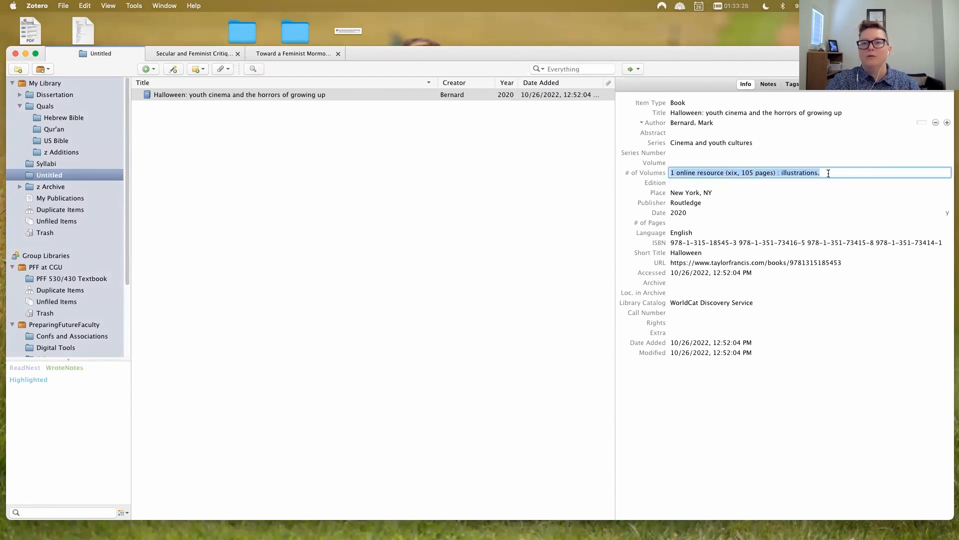
pyautogui.press('BackSpace')
pyautogui.click(705, 223)
pyautogui.write('105')
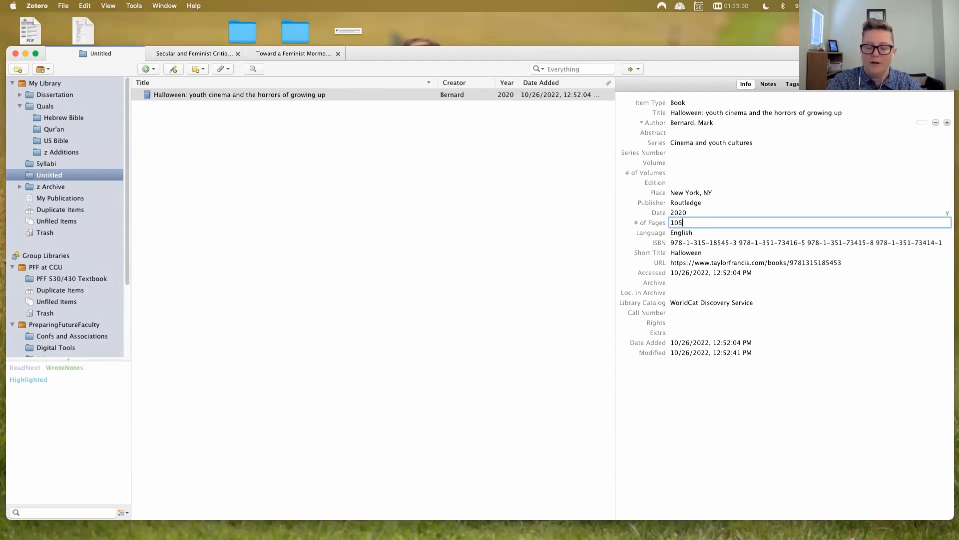
pyautogui.press('Return')
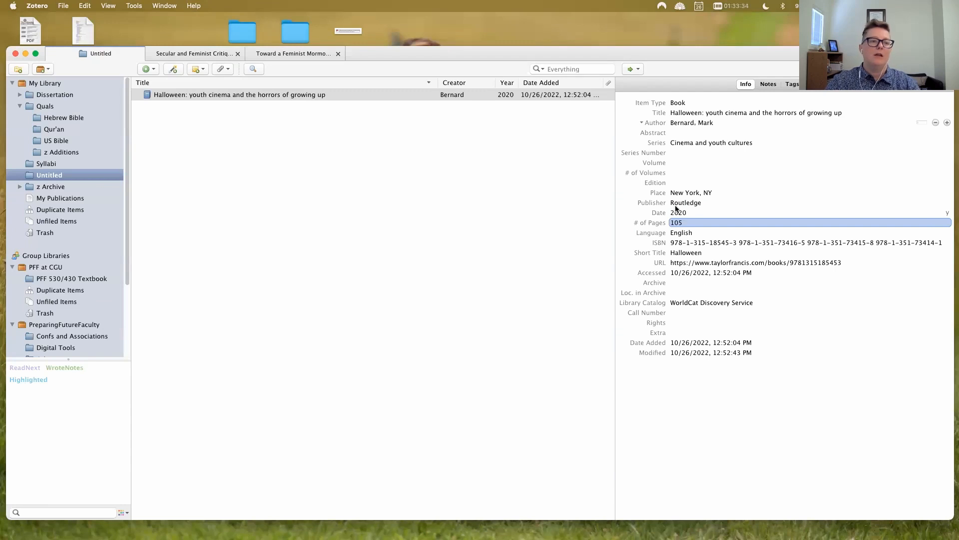
# Try the ReadNext tag on the Halloween book, and tag it WroteNotes instead.
pyautogui.click(235, 97)
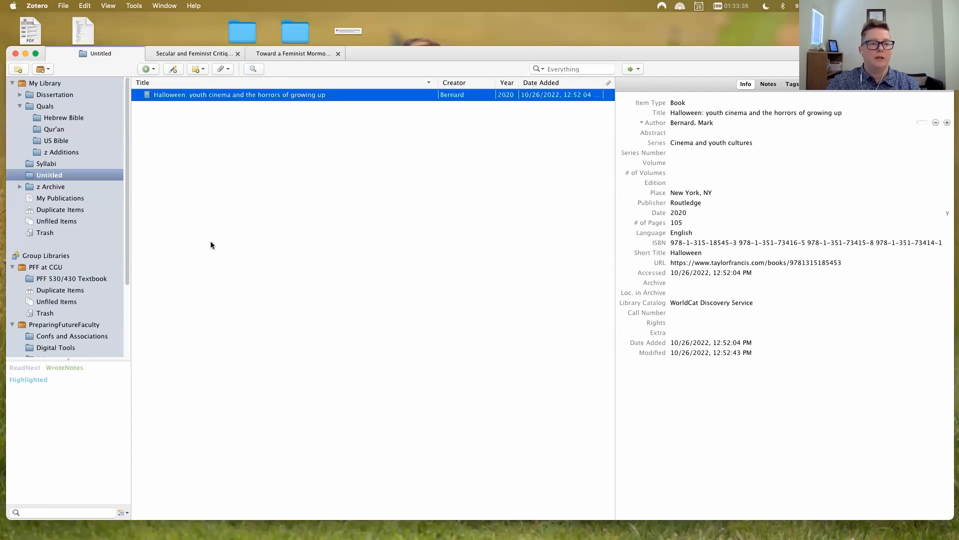
pyautogui.press('1')
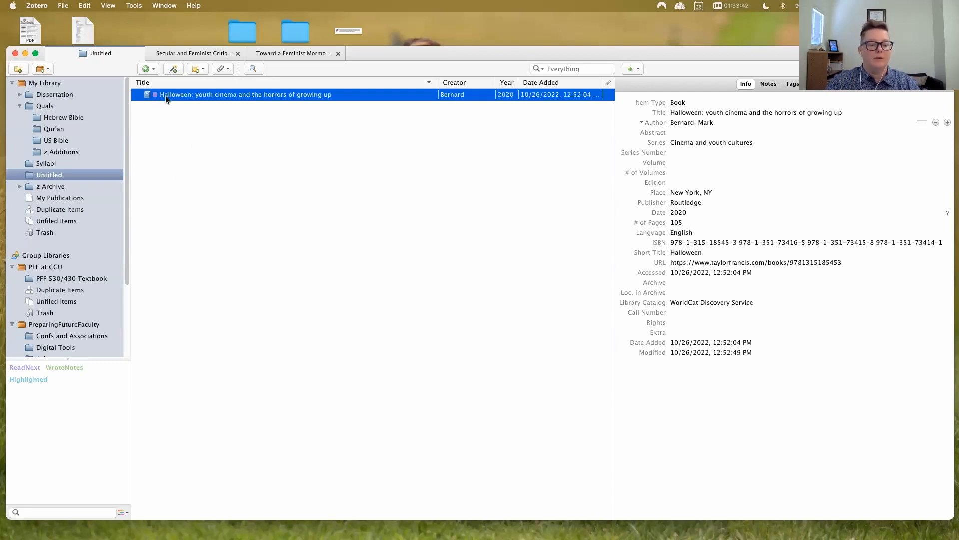
pyautogui.press('1')
pyautogui.moveTo(175, 98); pyautogui.dragTo(68, 369)
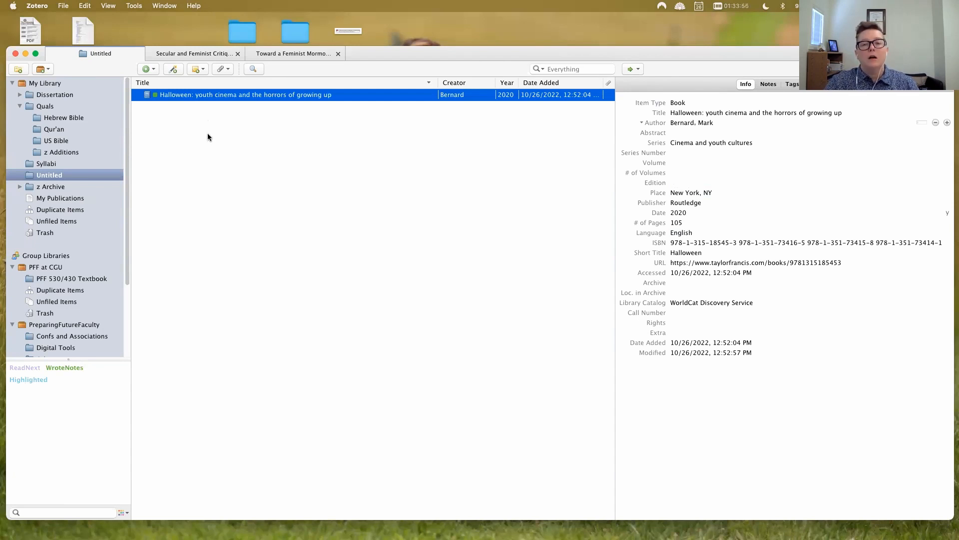
# Examine the options for adding items by identifier, creating items of different types and attaching files to the Halloween book.
pyautogui.click(174, 70)
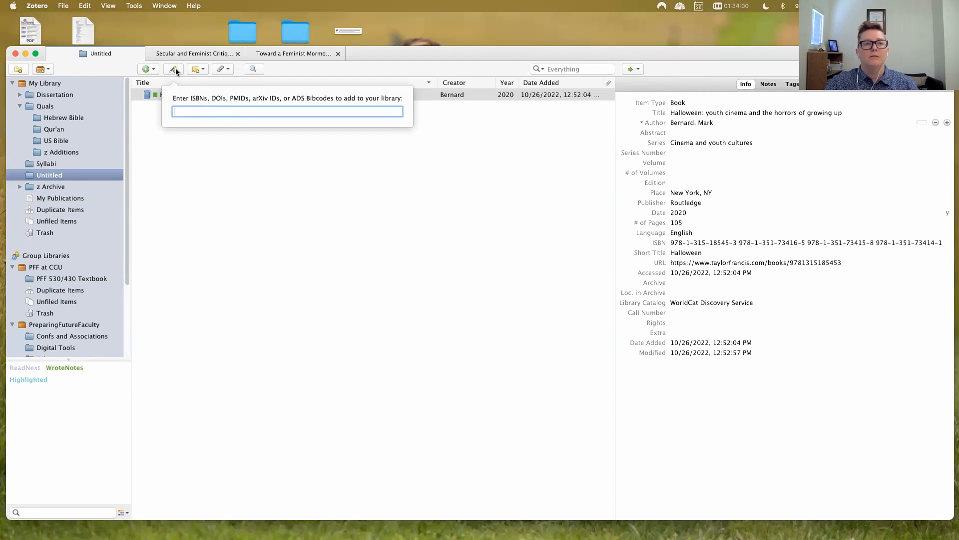
pyautogui.click(152, 164)
pyautogui.click(149, 69)
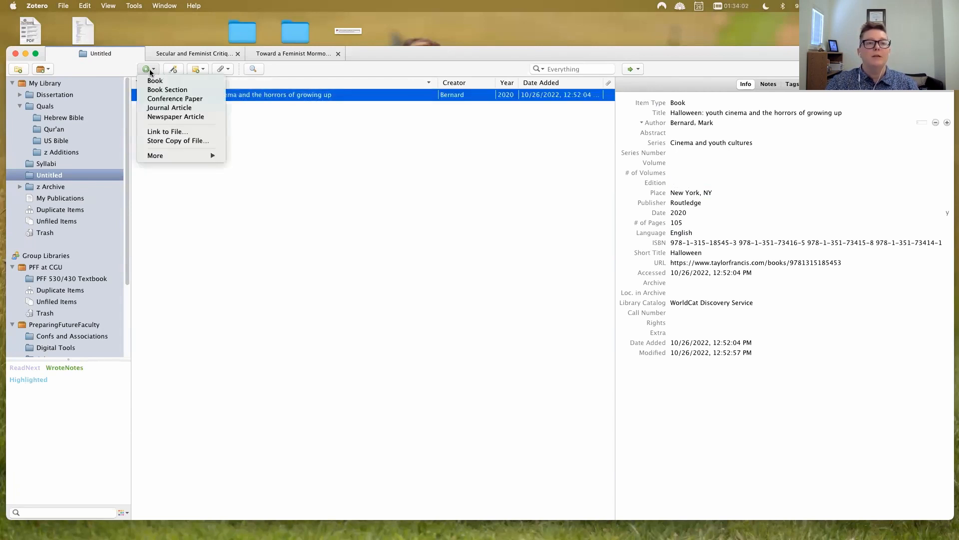
pyautogui.moveTo(185, 157)
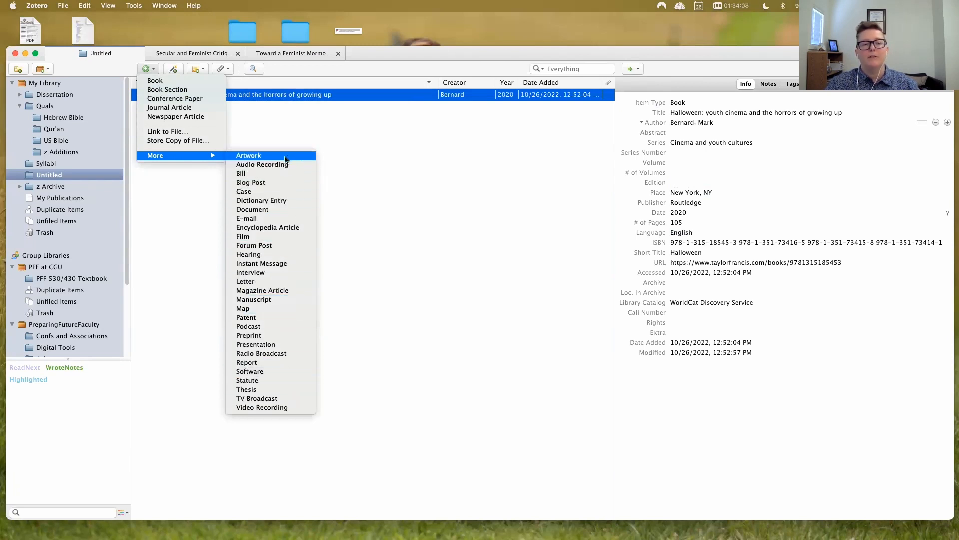
pyautogui.click(346, 293)
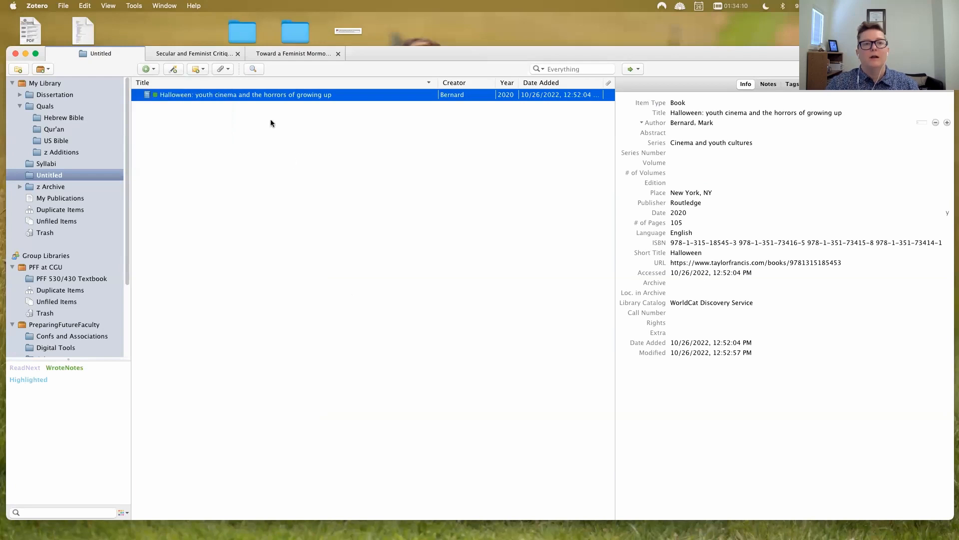
pyautogui.click(227, 70)
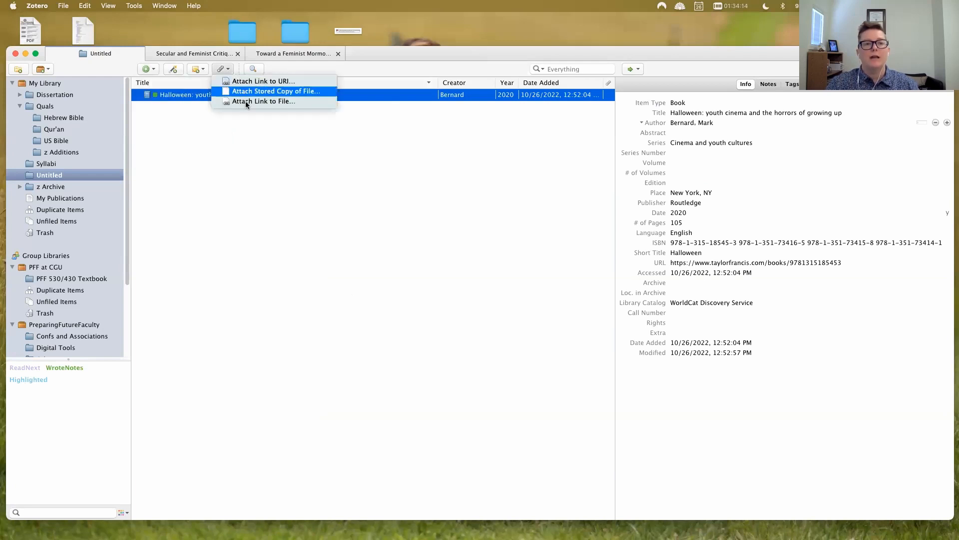
pyautogui.click(195, 121)
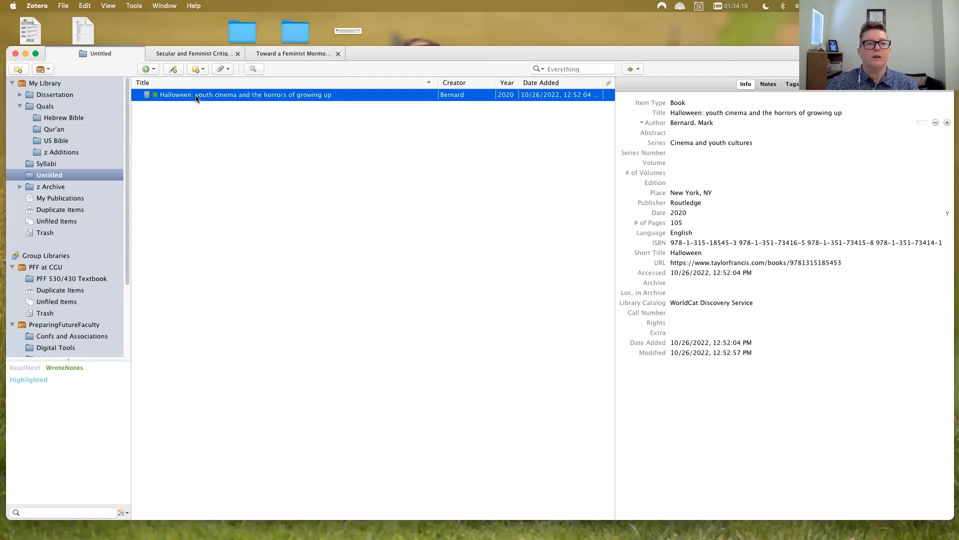
# Add a standalone note to the Untitled collection with the bullets "search for document on xxx" and "email my advisor with bib".
pyautogui.rightClick(194, 95)
pyautogui.click(172, 132)
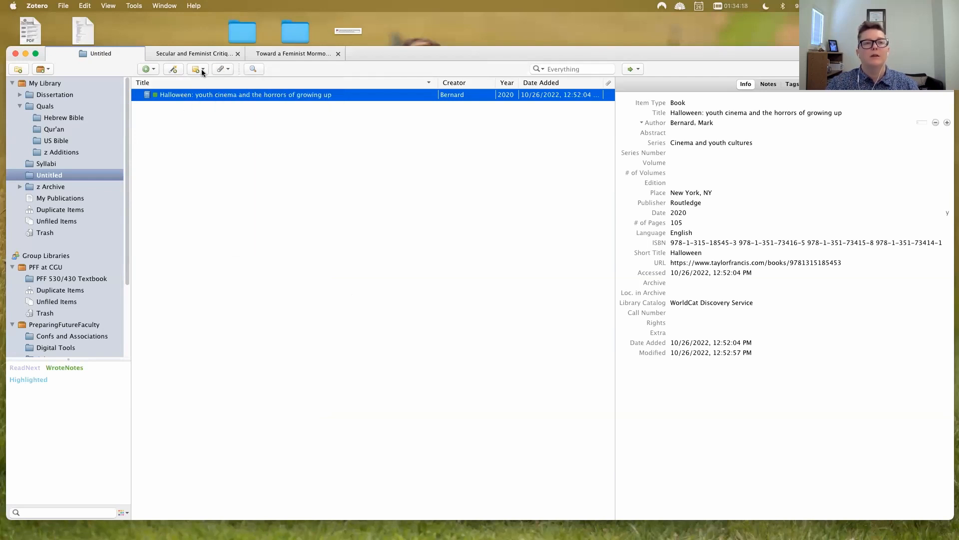
pyautogui.click(202, 69)
pyautogui.click(208, 82)
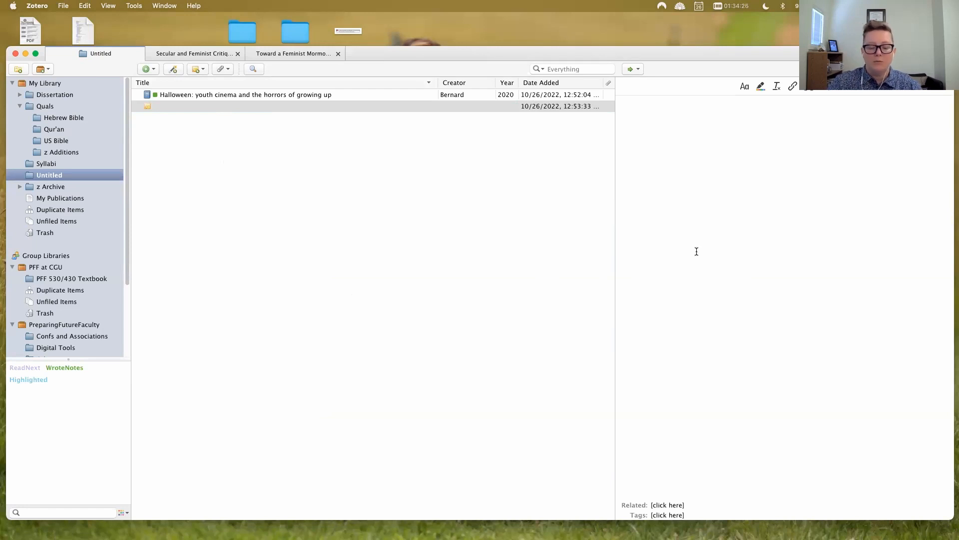
pyautogui.write('d')
pyautogui.press('BackSpace')
pyautogui.write('sear')
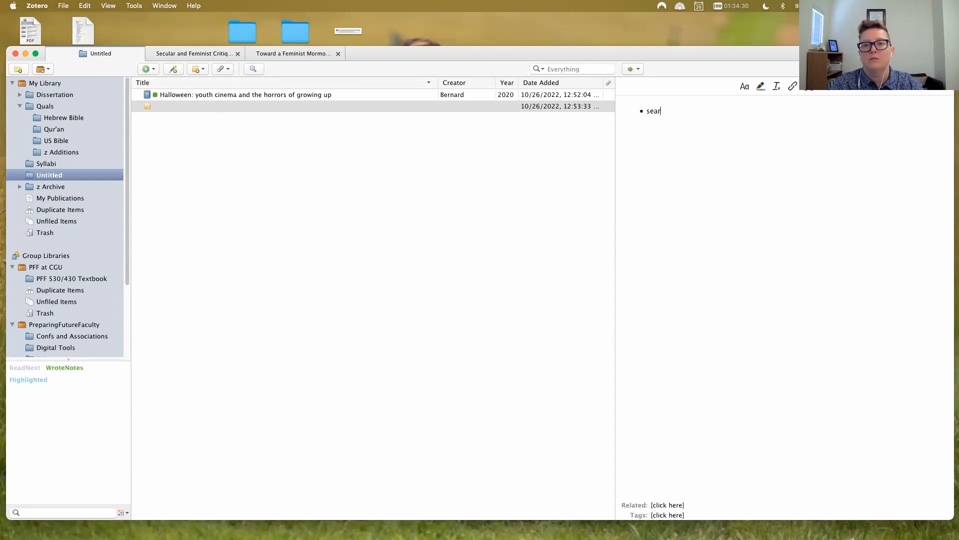
pyautogui.write('ch for document o')
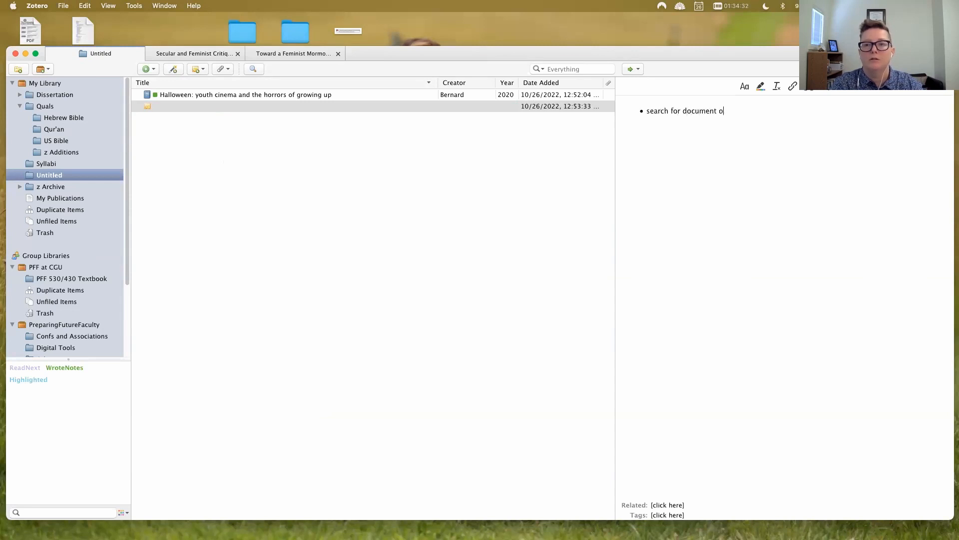
pyautogui.write('n xxx')
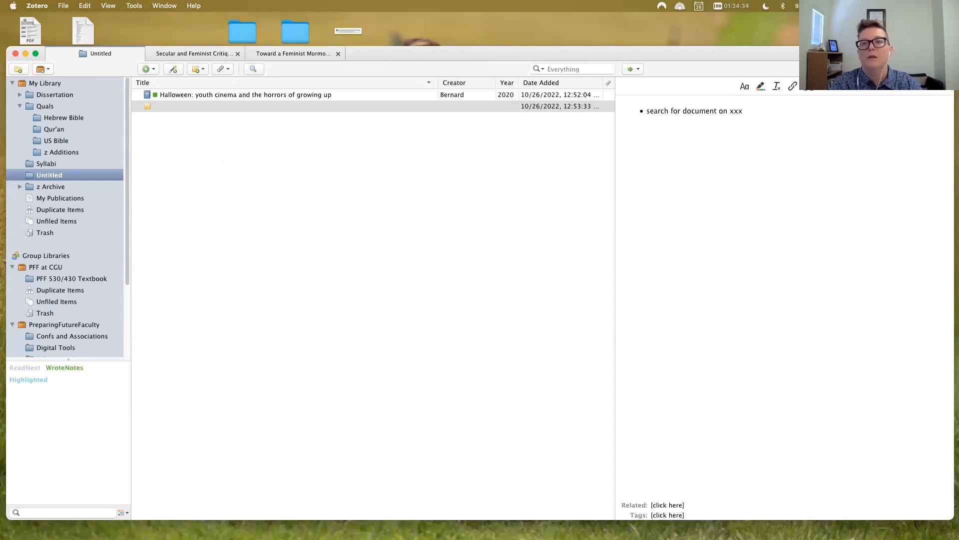
pyautogui.write('email')
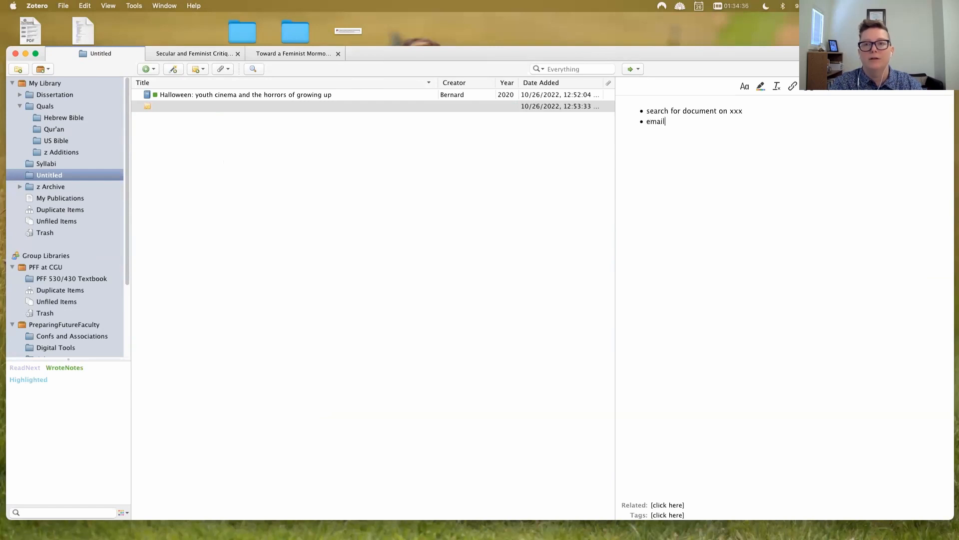
pyautogui.write('i my advisor with bib')
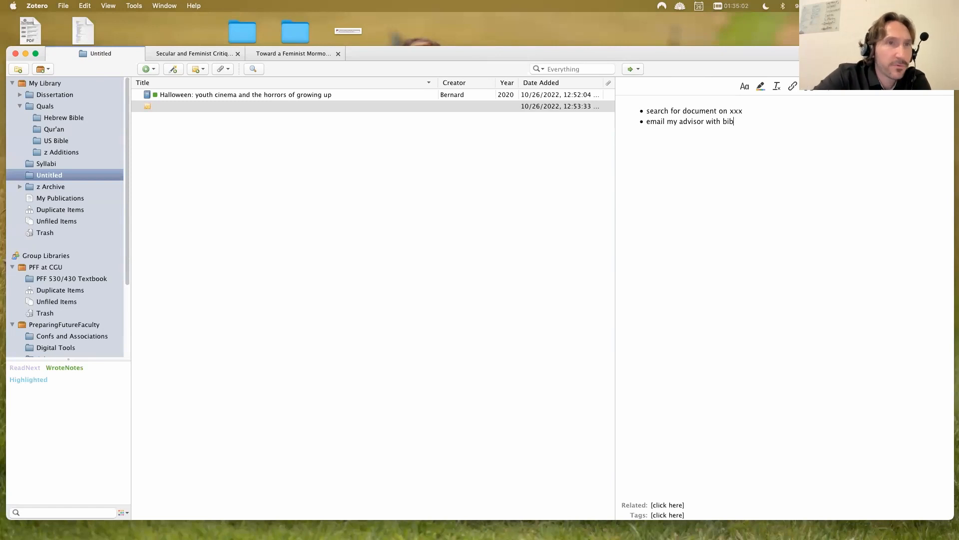
pyautogui.click(403, 219)
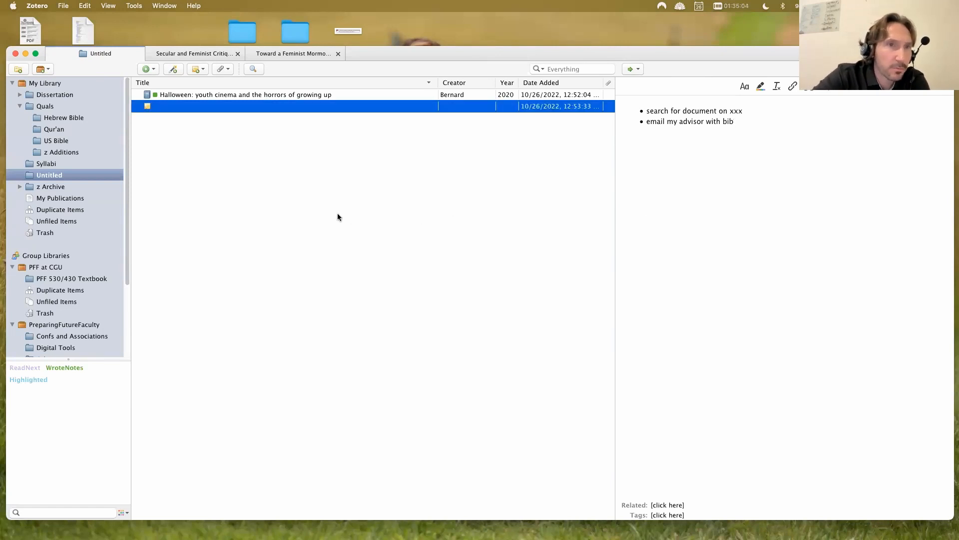
# Examine the options for importing references from a file or Mendeley Reference Manager, and cancel the import.
pyautogui.click(47, 5)
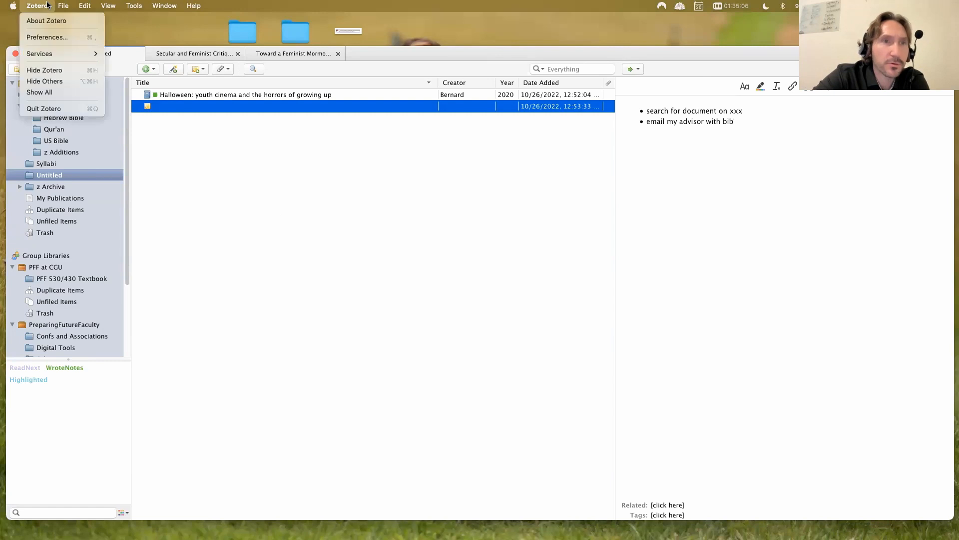
pyautogui.moveTo(60, 5)
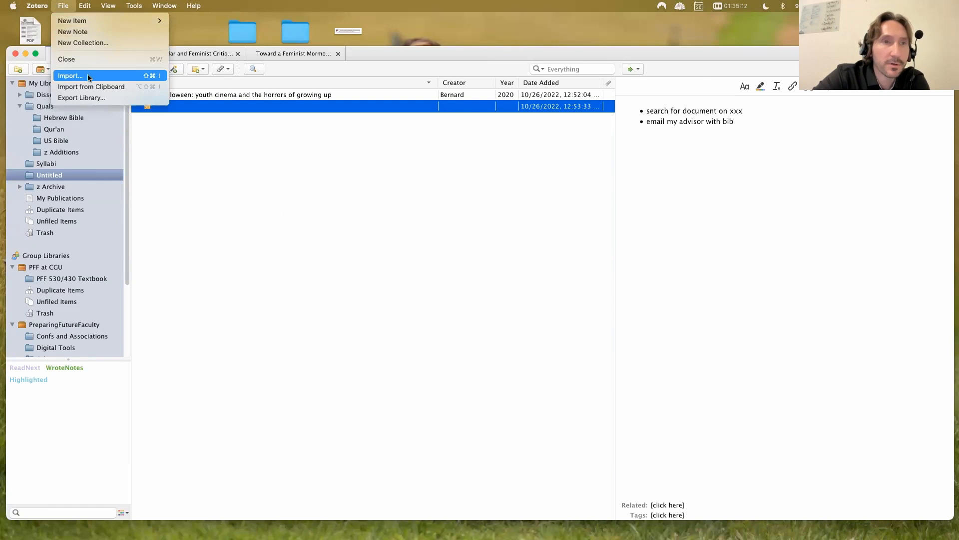
pyautogui.click(208, 214)
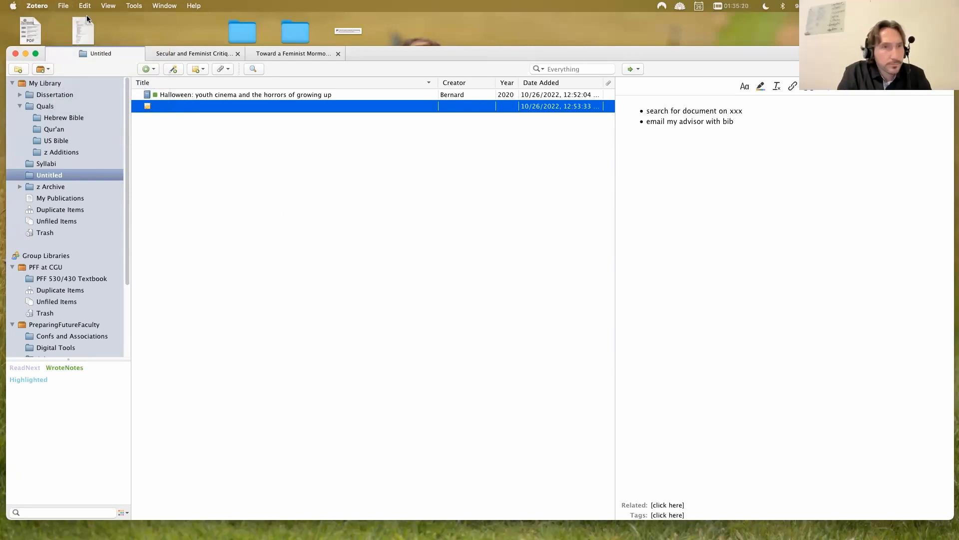
pyautogui.click(67, 6)
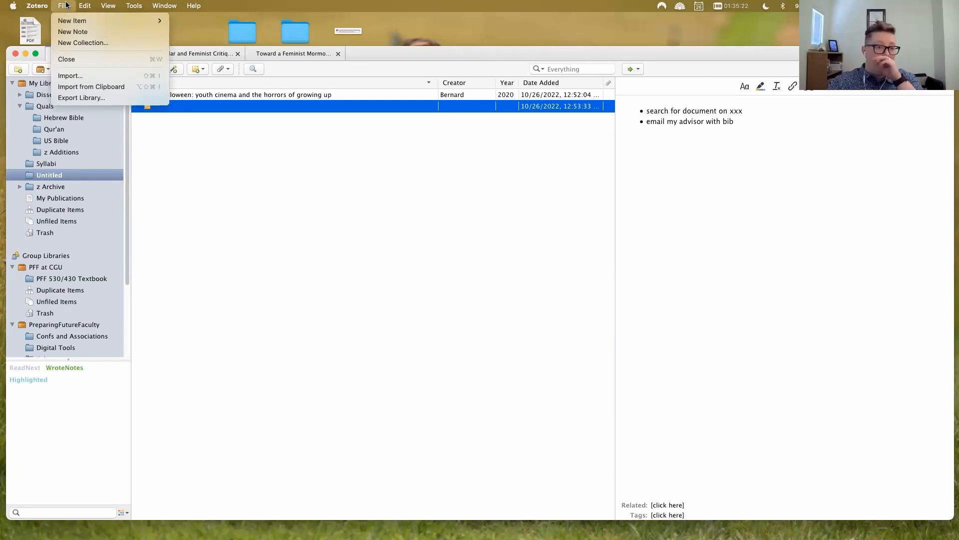
pyautogui.click(72, 75)
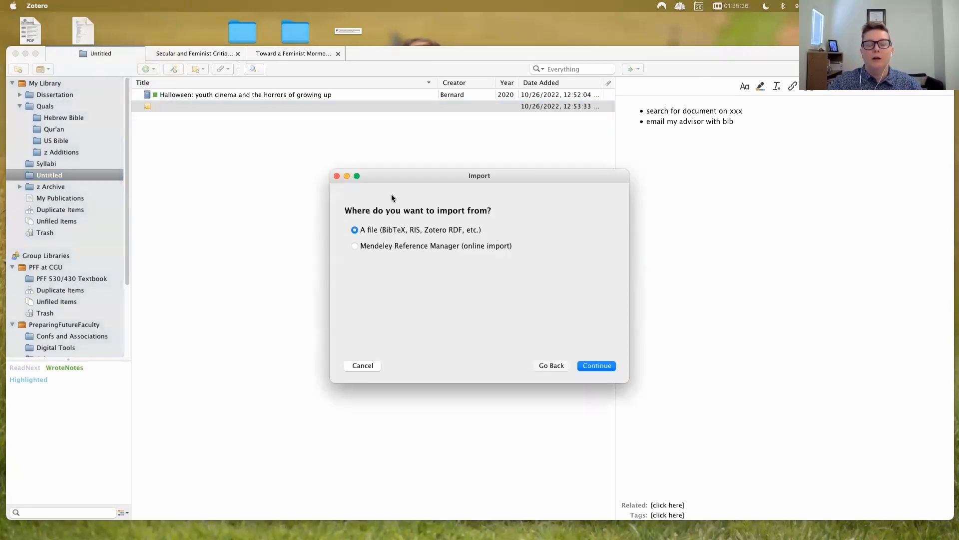
pyautogui.click(398, 246)
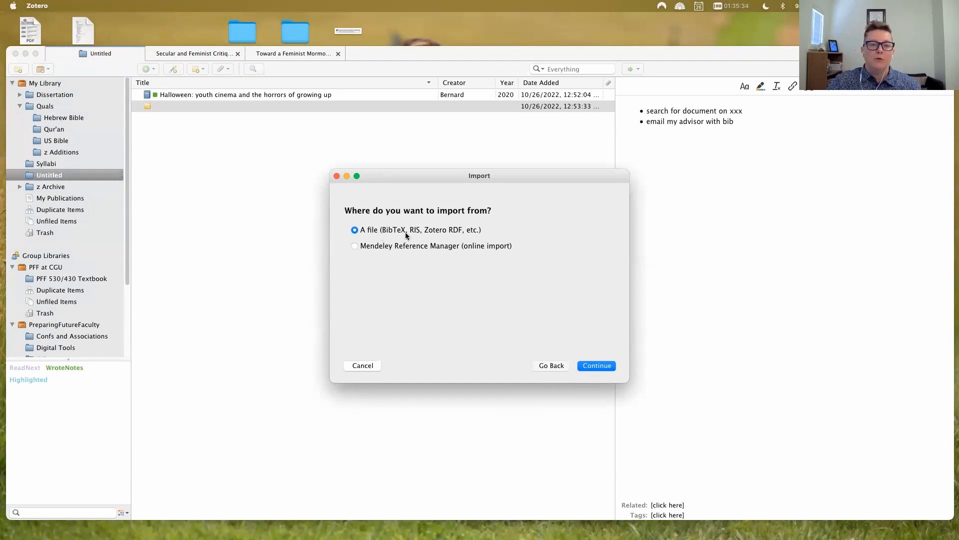
pyautogui.click(596, 366)
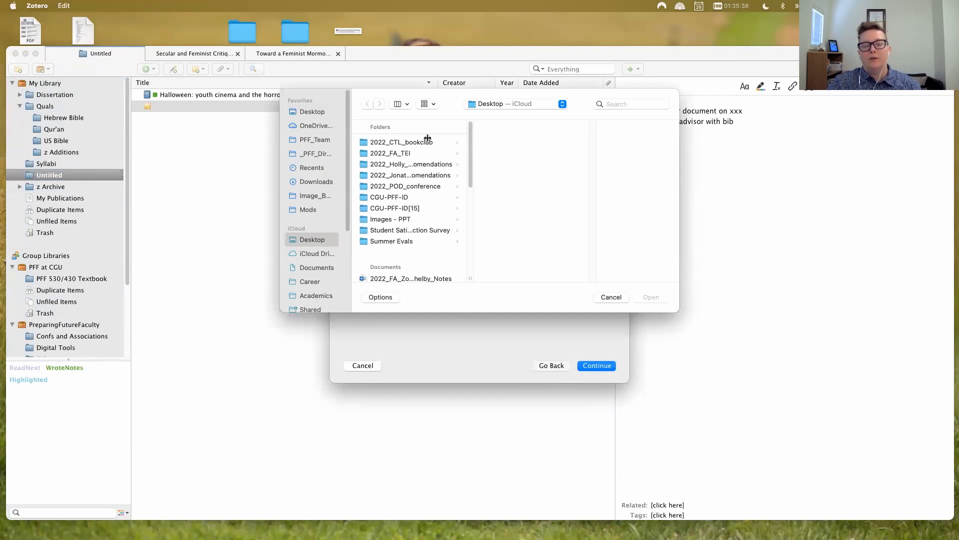
pyautogui.click(610, 296)
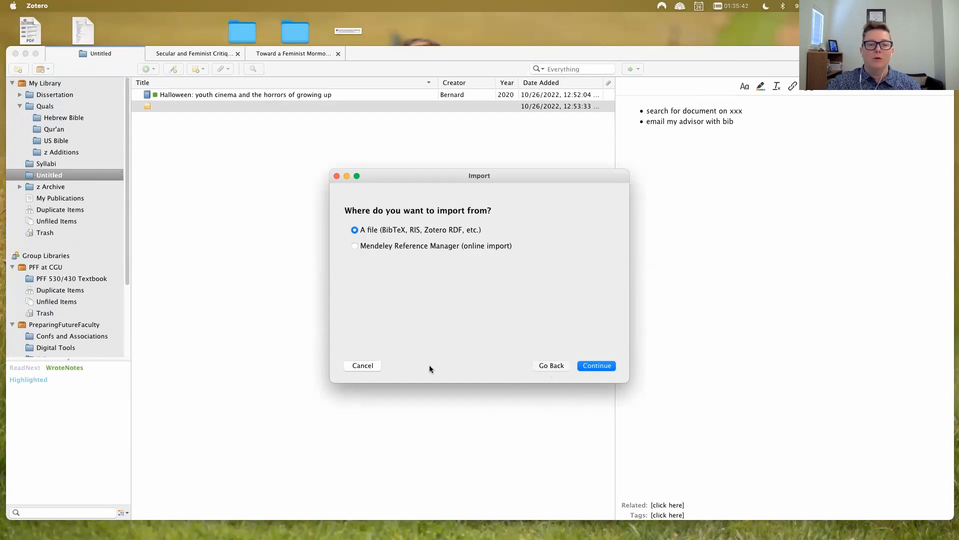
pyautogui.click(363, 365)
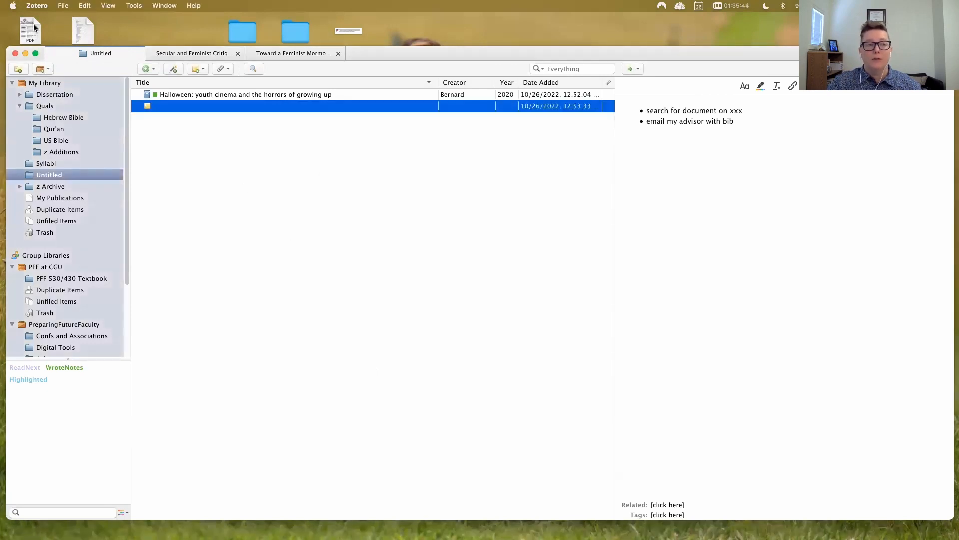
# Examine the General, Sync, Export and Cite preferences in Zotero, and close the preferences.
pyautogui.click(37, 5)
pyautogui.click(46, 31)
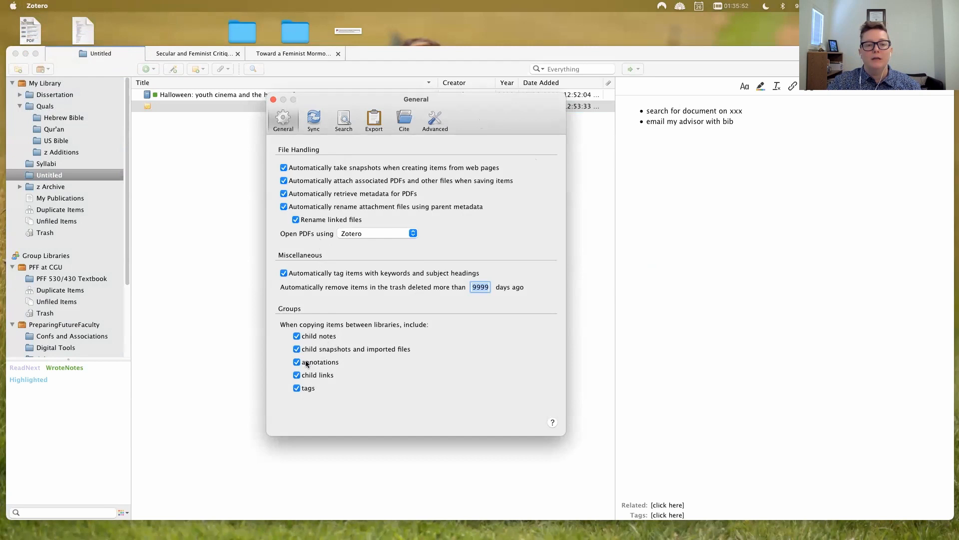
pyautogui.click(315, 122)
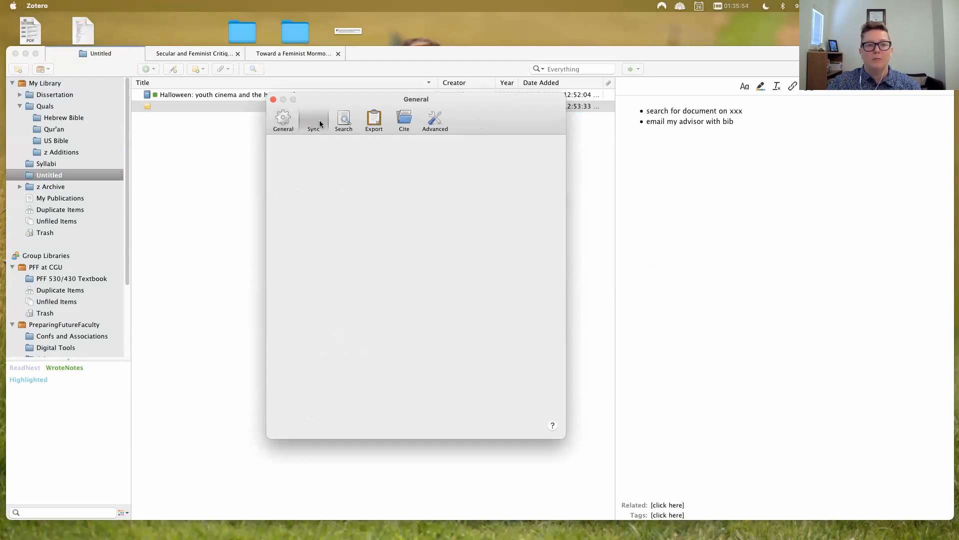
pyautogui.click(283, 121)
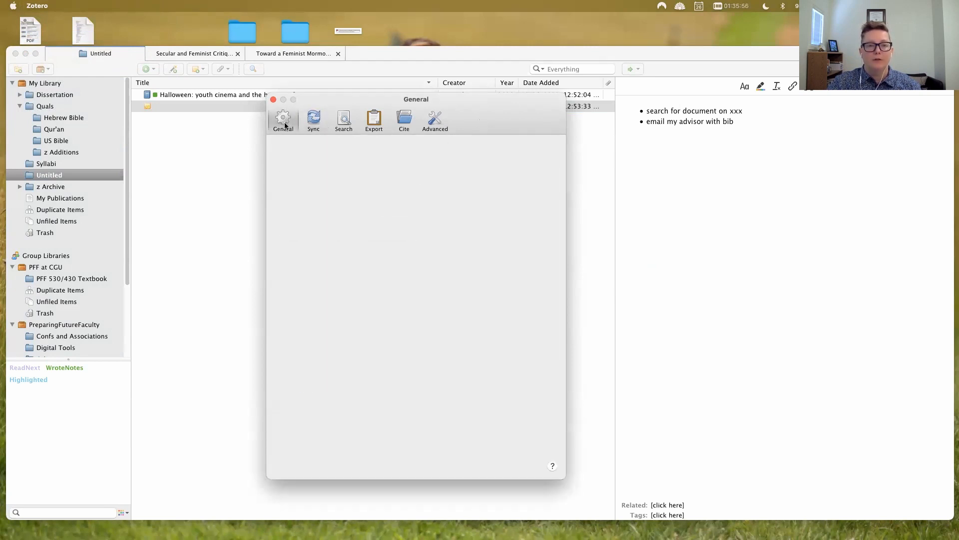
pyautogui.click(374, 126)
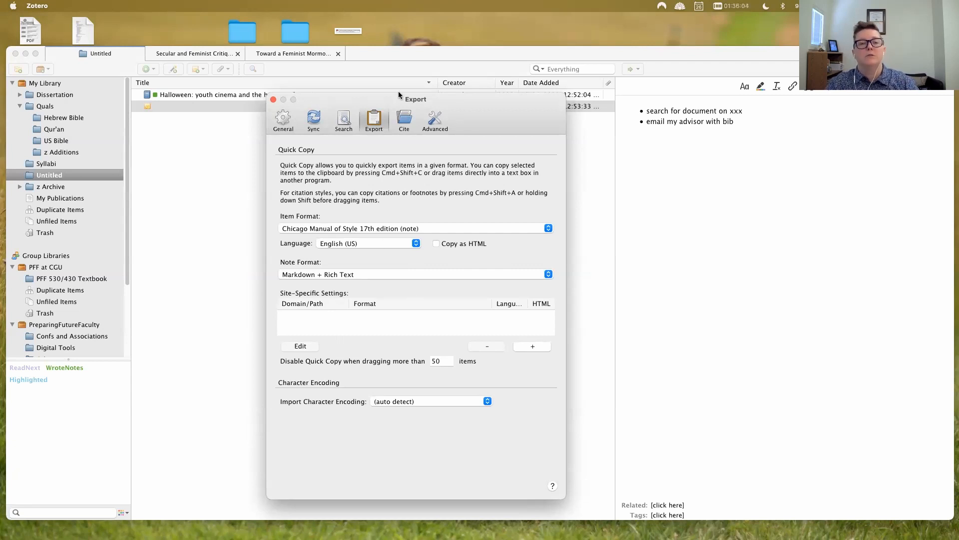
pyautogui.click(404, 120)
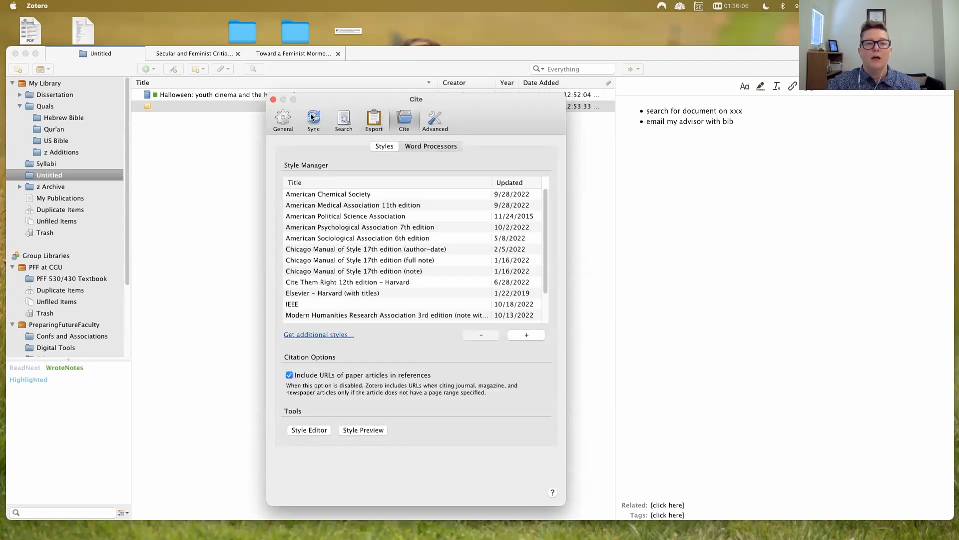
pyautogui.click(273, 100)
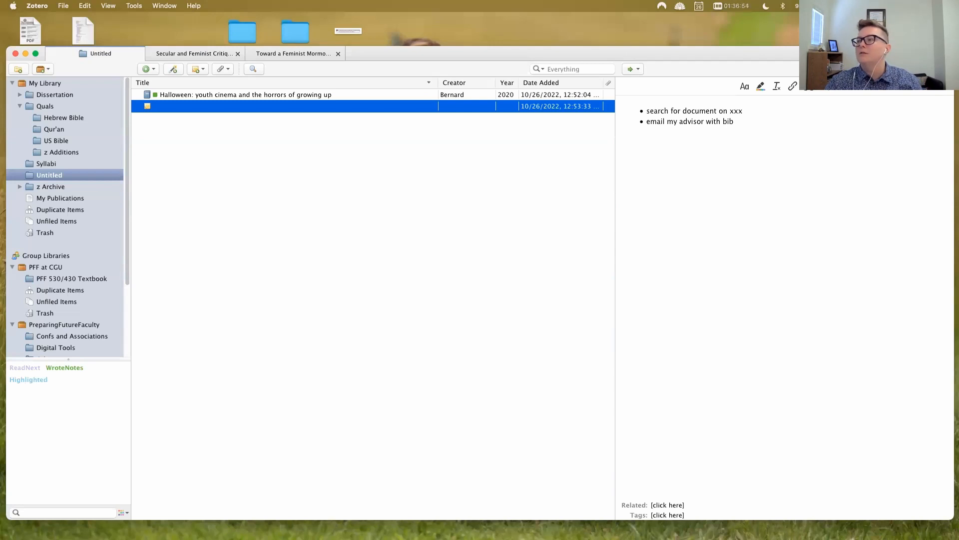
pyautogui.press('super+Tab')
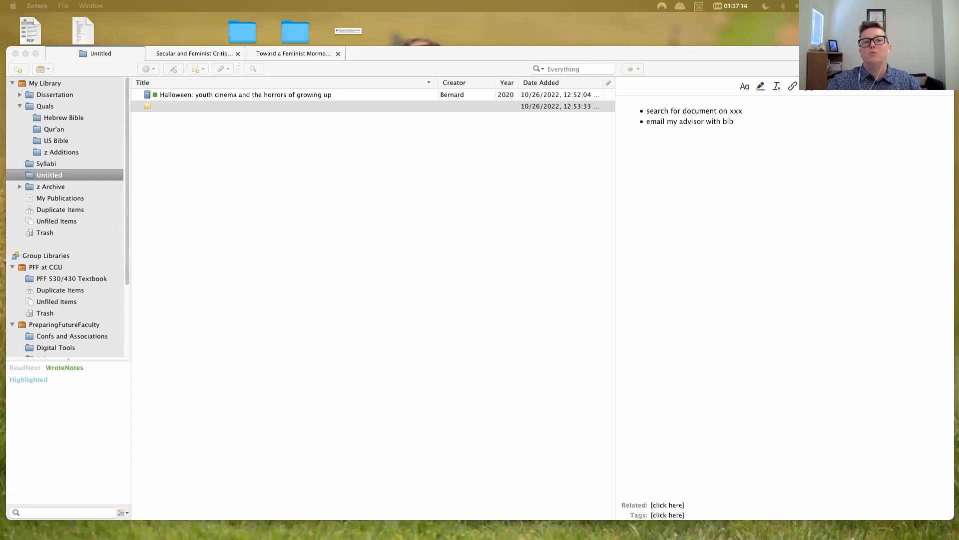
pyautogui.click(287, 97)
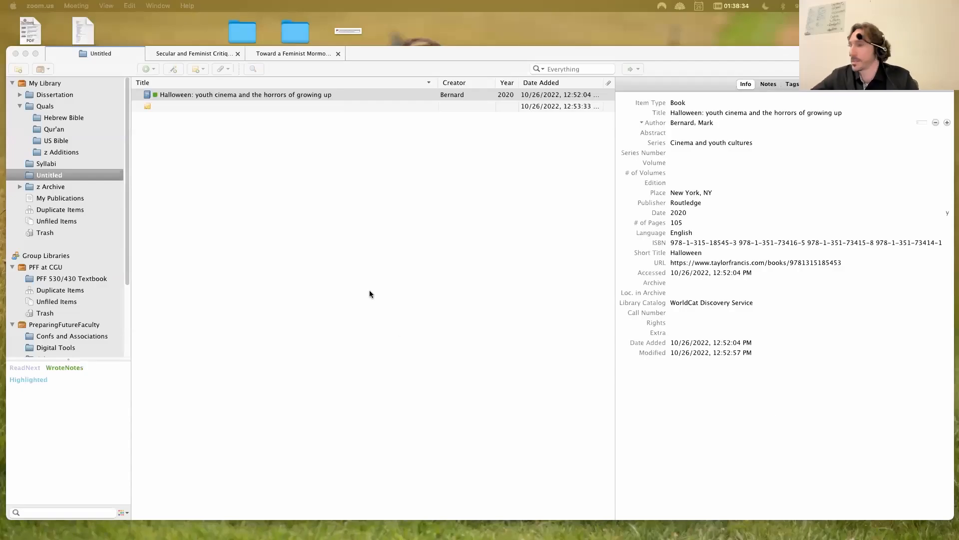
pyautogui.moveTo(448, 534)
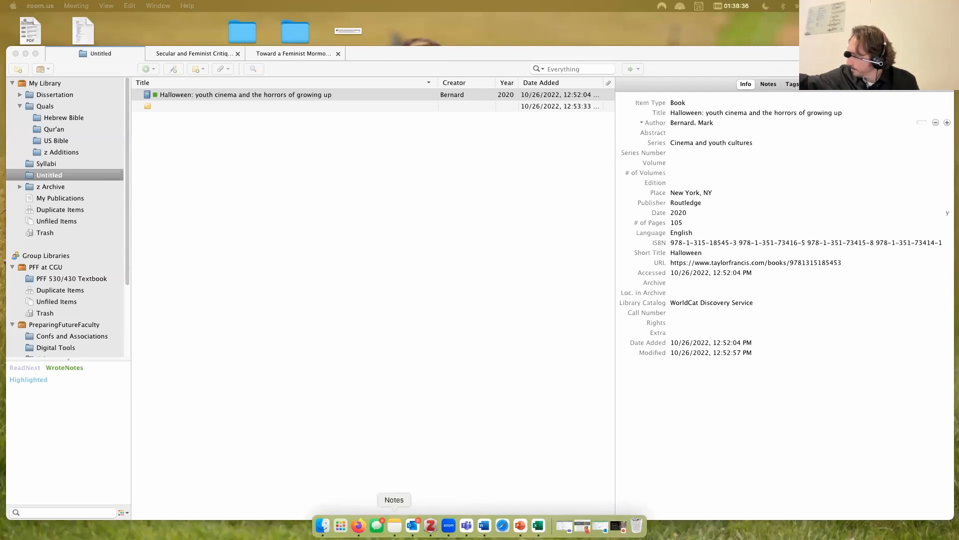
pyautogui.click(358, 525)
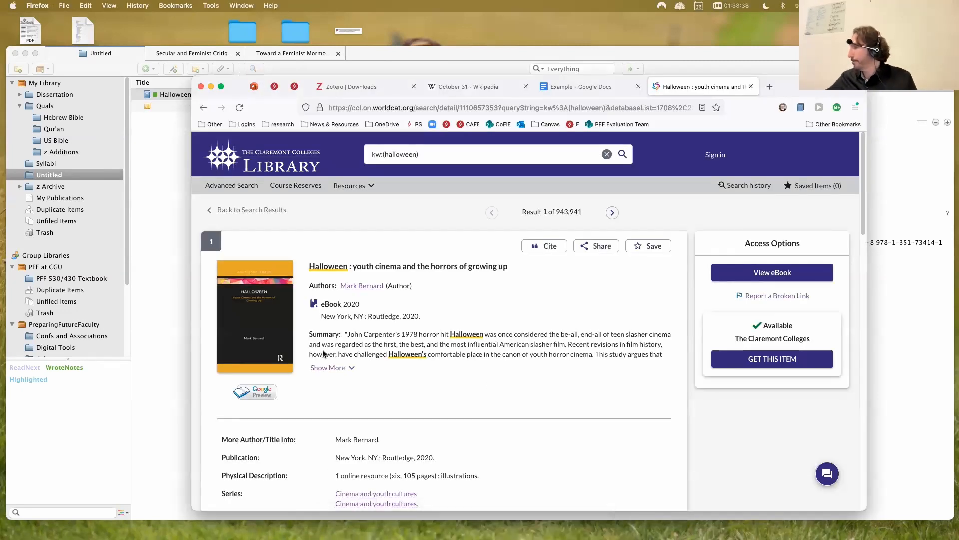
pyautogui.click(328, 367)
pyautogui.scroll(-5, 502, 376)
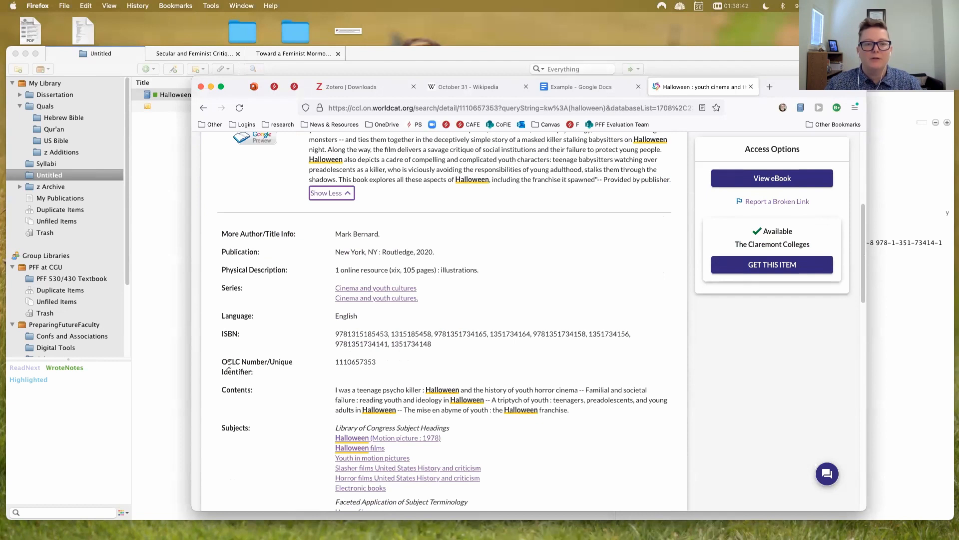
pyautogui.doubleClick(359, 335)
pyautogui.press('super+c')
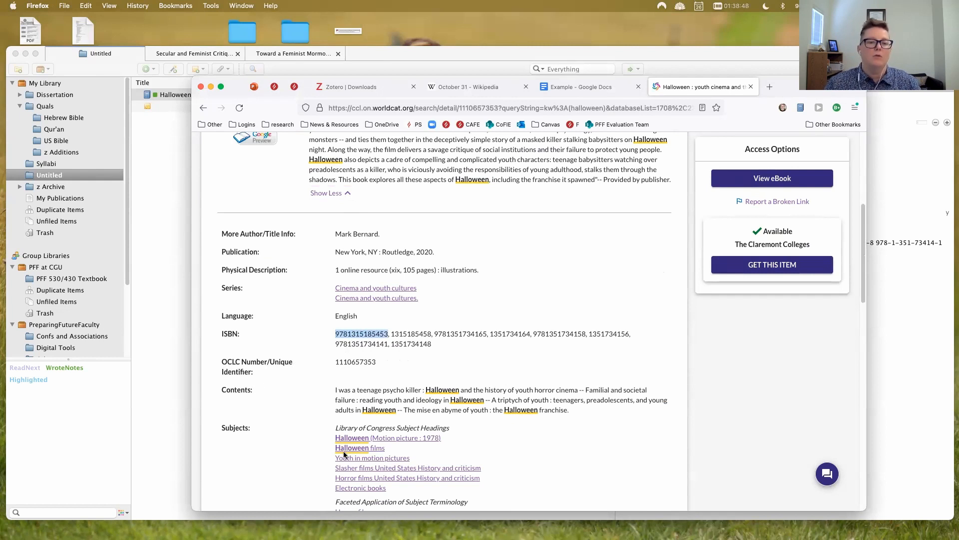
pyautogui.scroll(-4, 343, 452)
pyautogui.scroll(2, 293, 424)
pyautogui.scroll(-7, 295, 425)
pyautogui.scroll(4, 297, 428)
pyautogui.scroll(3, 297, 428)
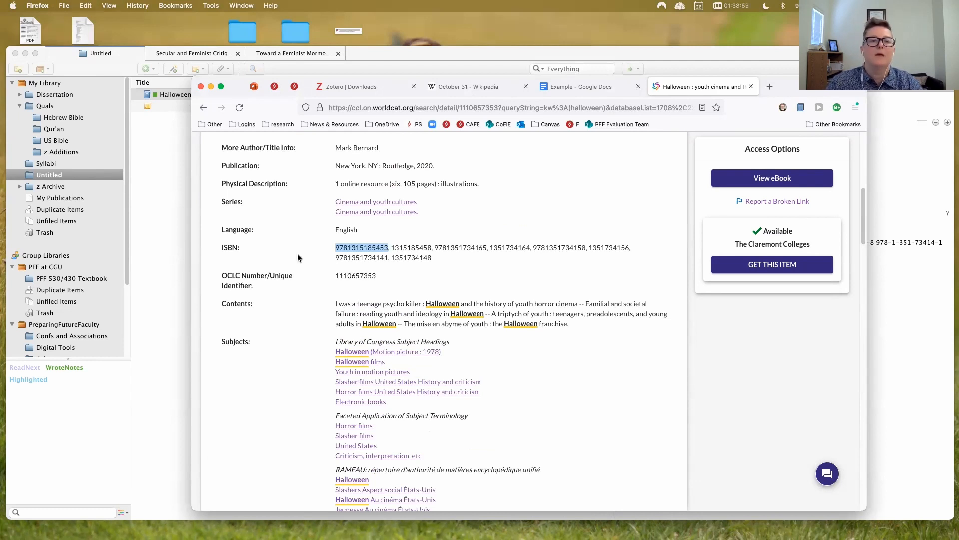
pyautogui.rightClick(373, 249)
pyautogui.click(160, 314)
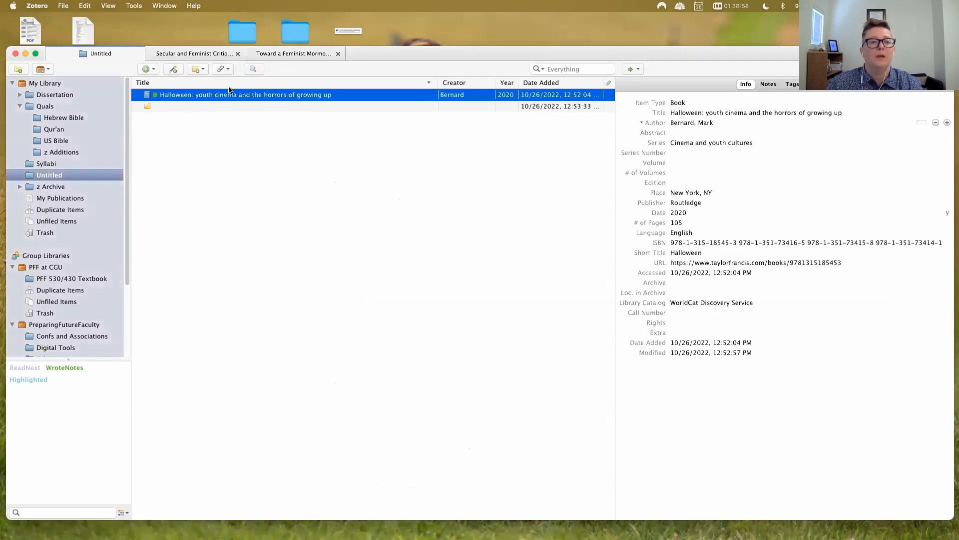
pyautogui.click(175, 70)
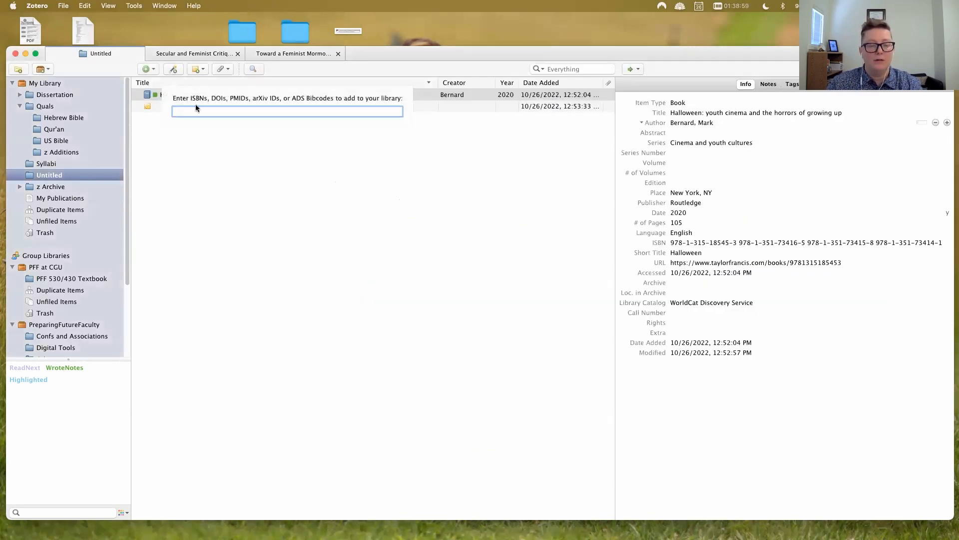
pyautogui.rightClick(218, 143)
pyautogui.click(220, 145)
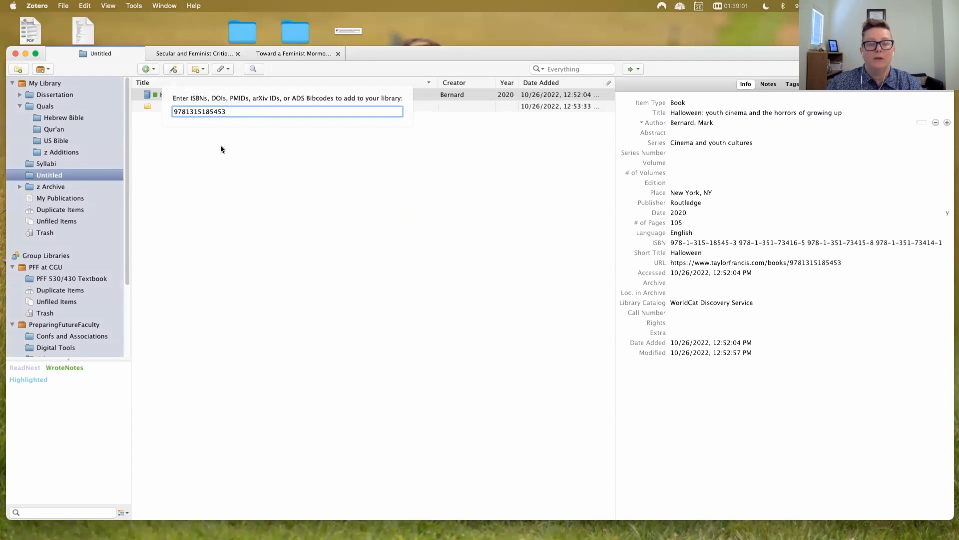
pyautogui.press('Return')
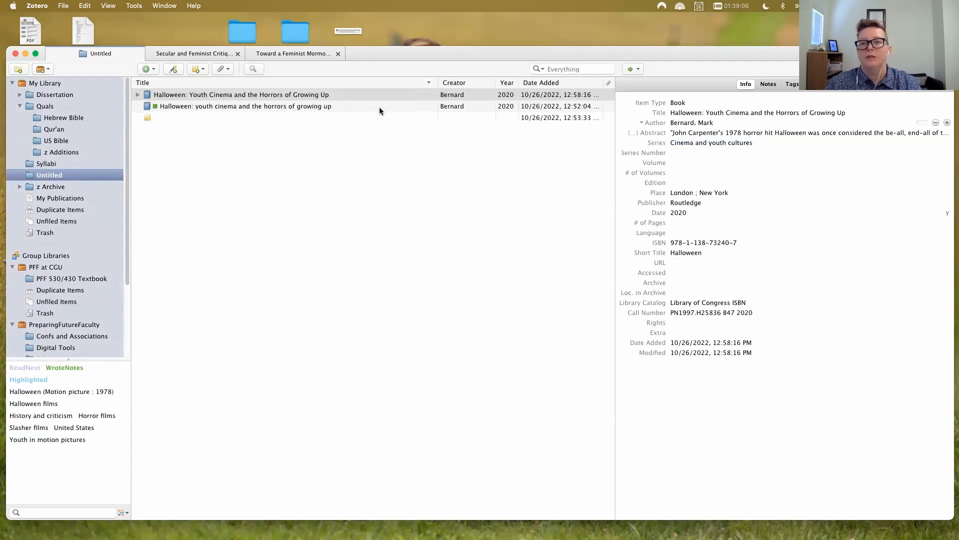
pyautogui.click(343, 104)
pyautogui.click(342, 96)
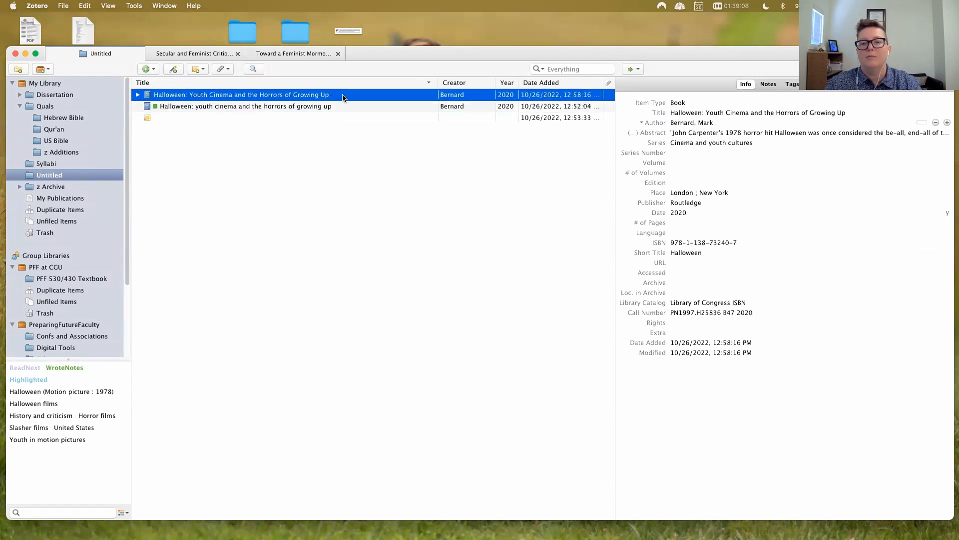
# Compare the metadata of the two Halloween book entries in the Untitled collection.
pyautogui.click(338, 107)
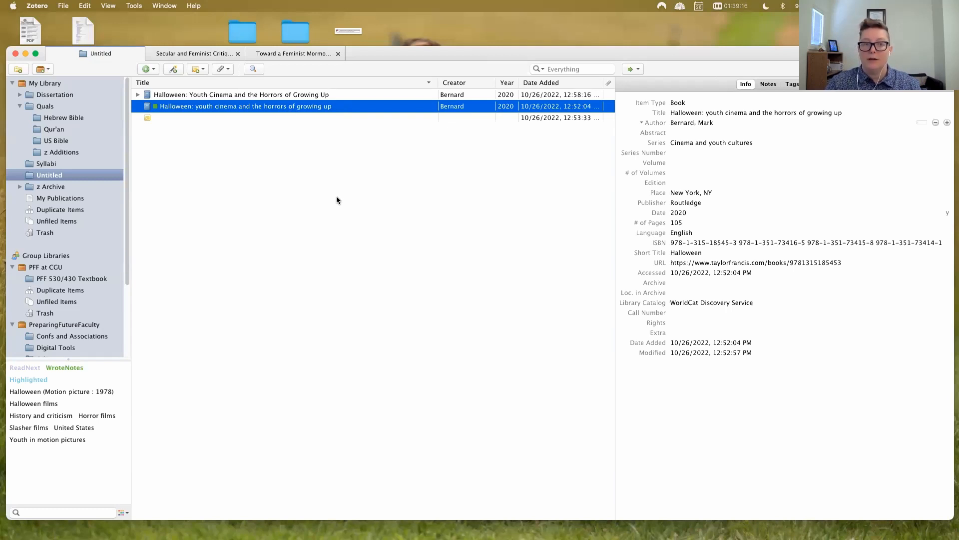
pyautogui.click(225, 98)
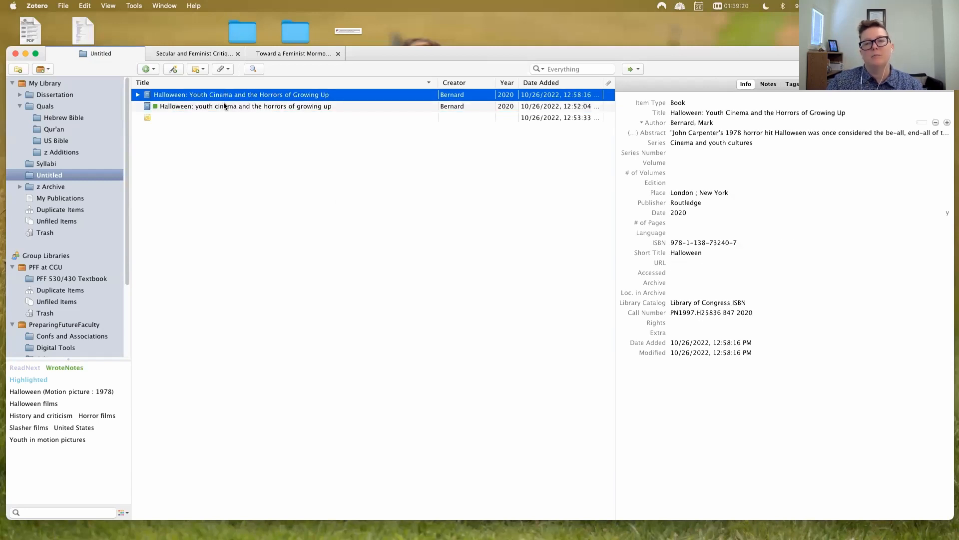
pyautogui.click(223, 107)
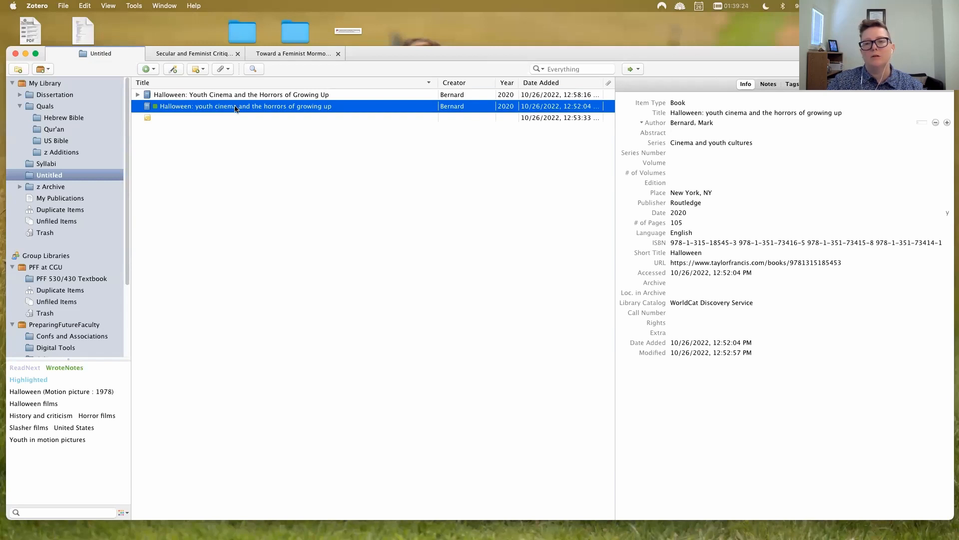
pyautogui.click(224, 97)
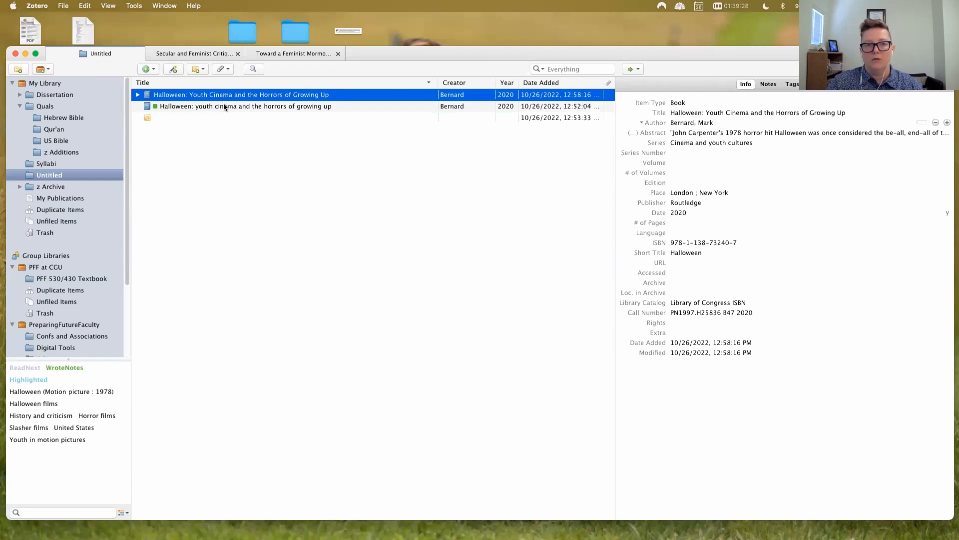
pyautogui.click(223, 103)
# Switch to Firefox, return to the library catalog's Halloween search results, and look through the results and available filters.
pyautogui.click(431, 535)
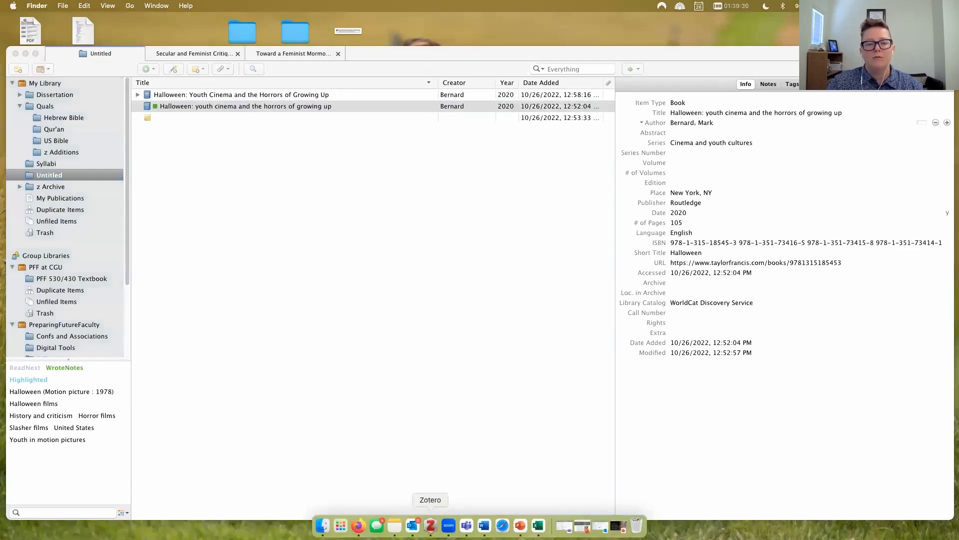
pyautogui.click(358, 524)
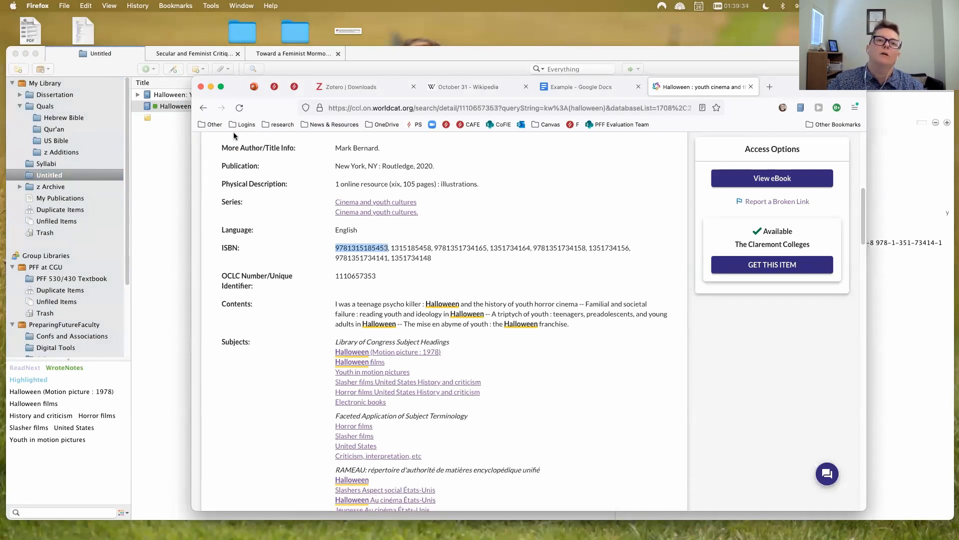
pyautogui.click(203, 107)
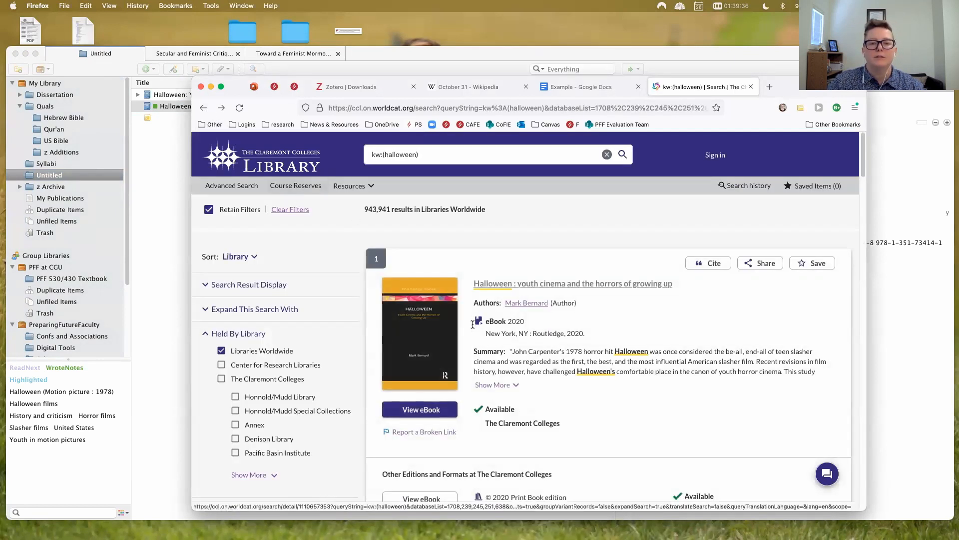
pyautogui.scroll(-20, 473, 325)
pyautogui.scroll(-3, 523, 350)
pyautogui.scroll(10, 221, 365)
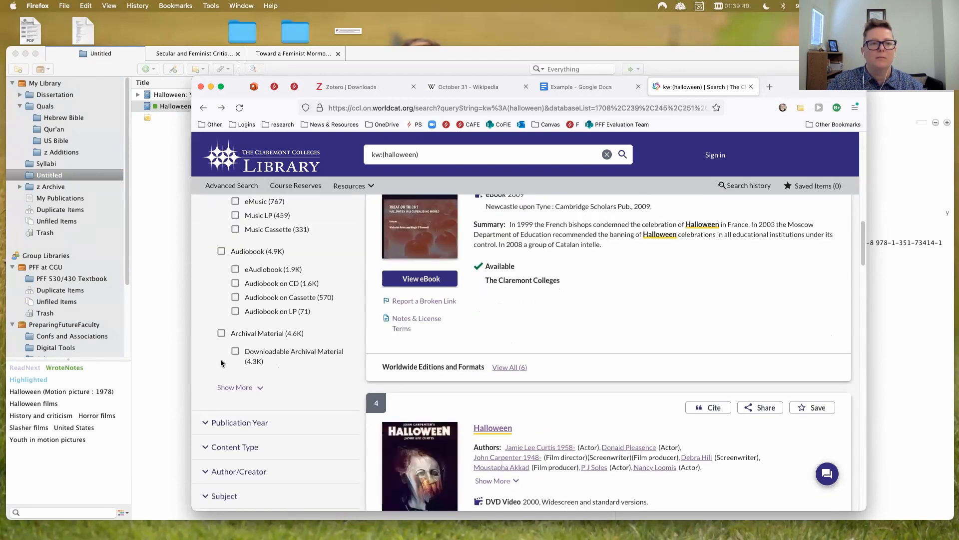
pyautogui.scroll(10, 221, 363)
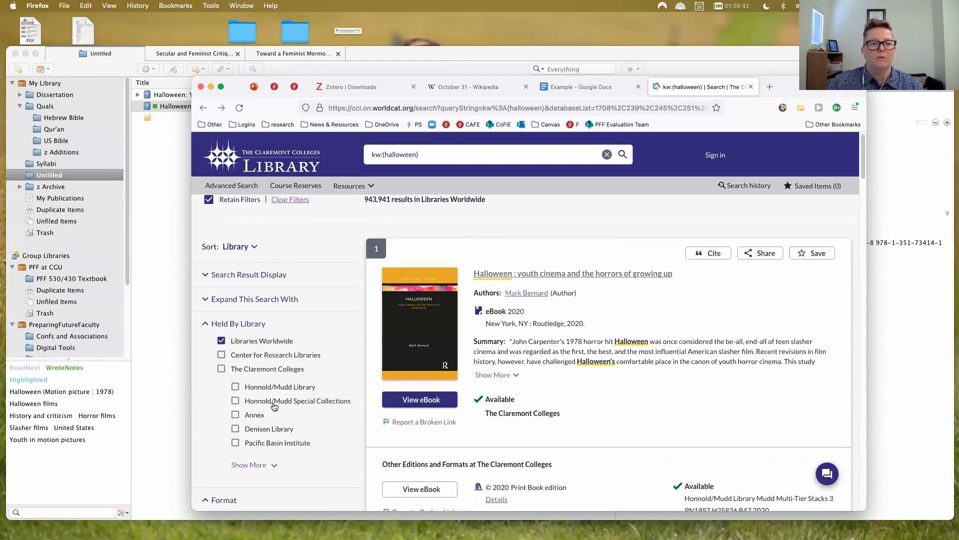
pyautogui.scroll(1, 265, 403)
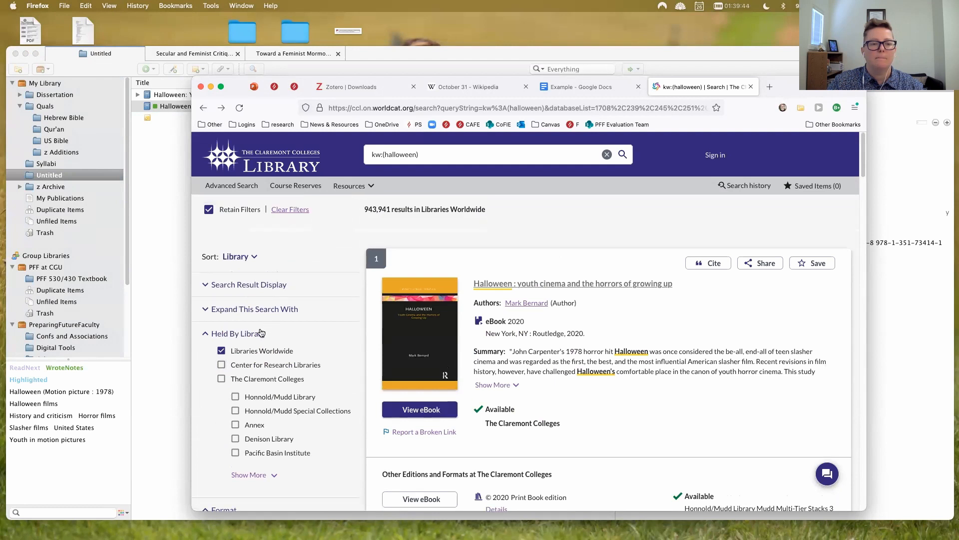
# Expand the search result display and search expansion options, and limit the Halloween results to the Article format.
pyautogui.click(251, 286)
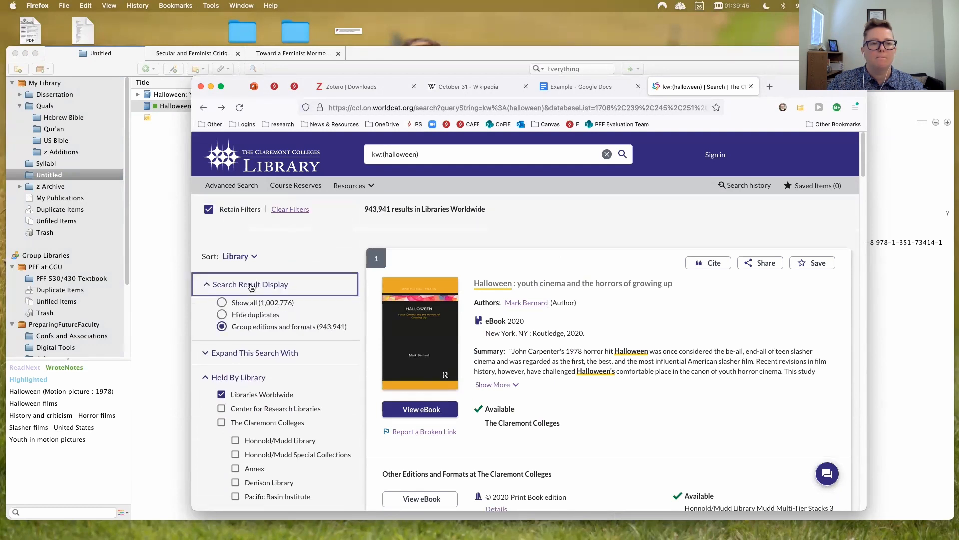
pyautogui.click(251, 353)
pyautogui.scroll(-5, 252, 424)
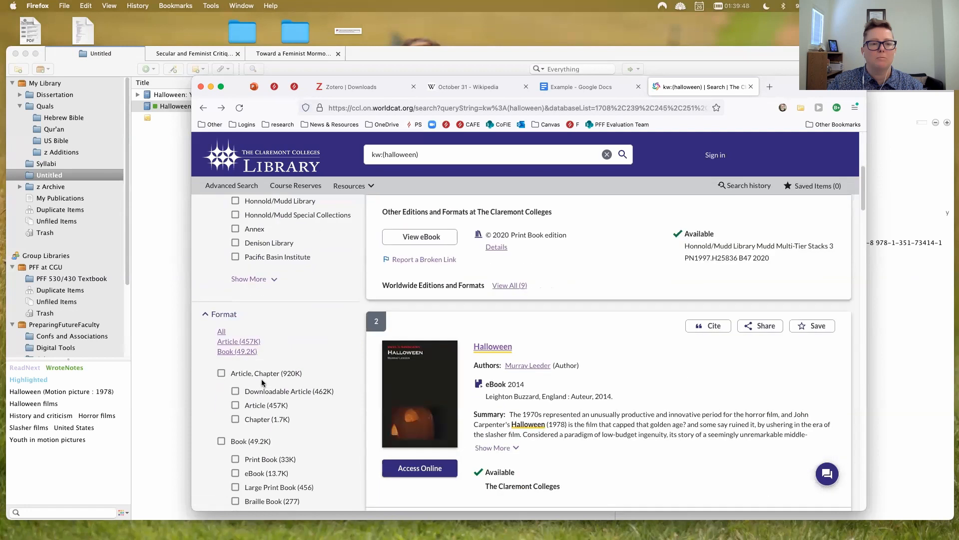
pyautogui.click(252, 406)
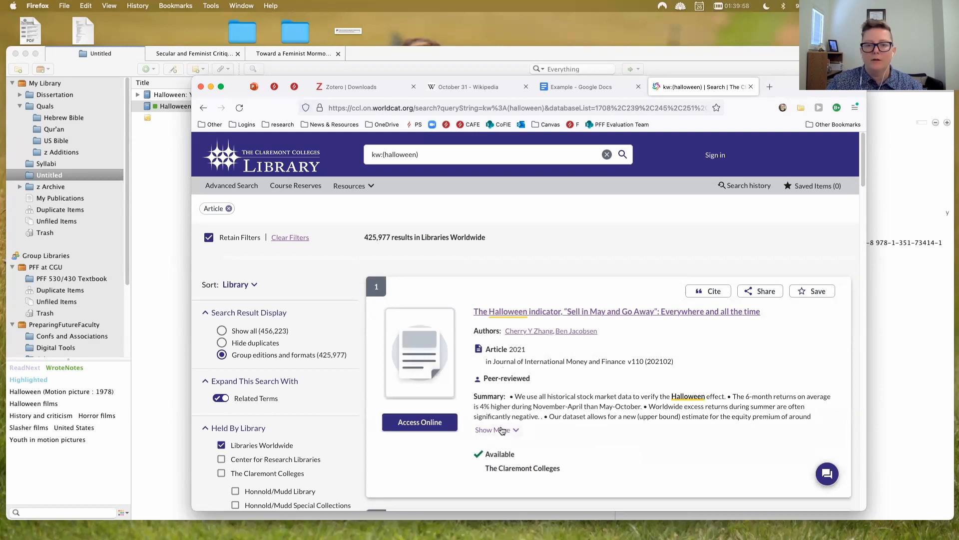
# Open the record for "The Halloween indicator" article, expand its item details, and select the DOI 10.1016/j.jimonfin.2020.102268.
pyautogui.click(544, 312)
pyautogui.scroll(-5, 439, 384)
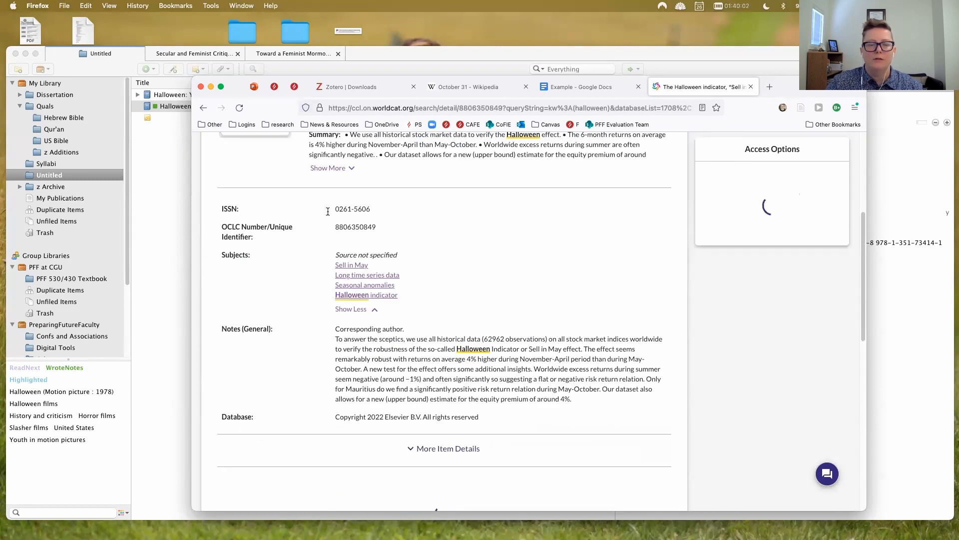
pyautogui.click(410, 448)
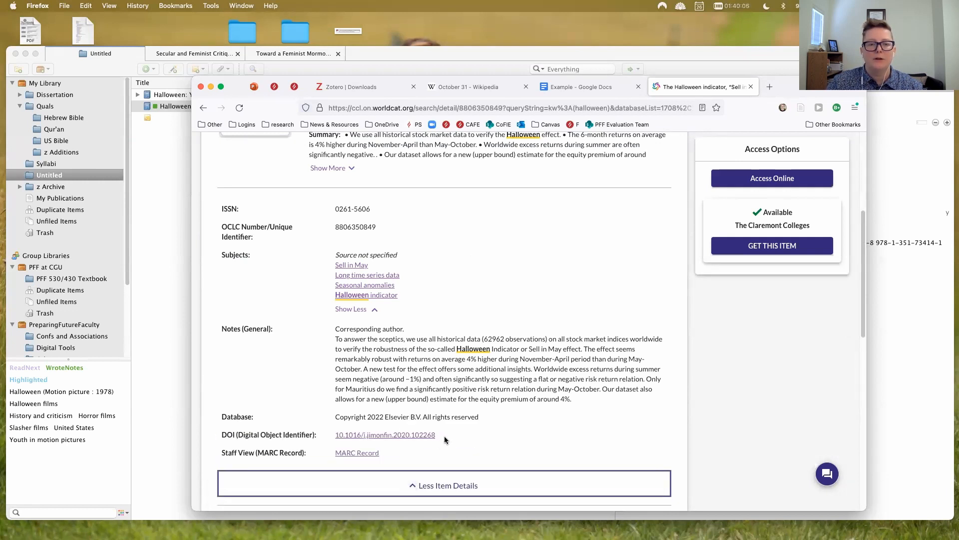
pyautogui.moveTo(443, 436); pyautogui.dragTo(334, 436)
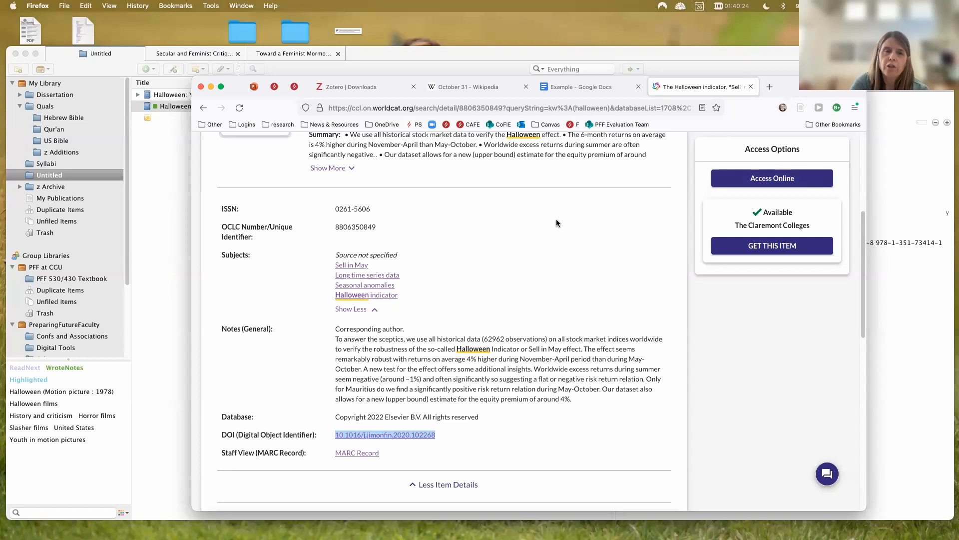
pyautogui.press('XF86AudioRaiseVolume')
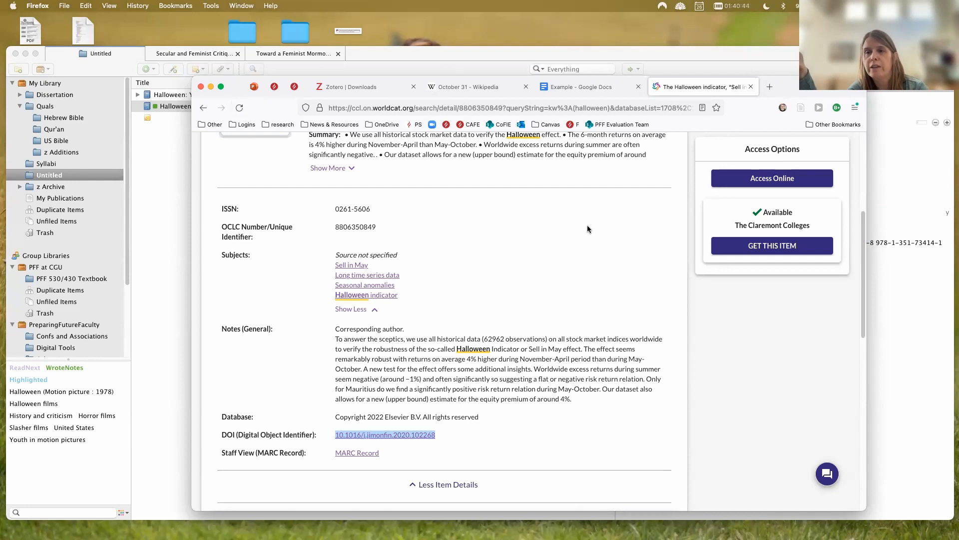
# Expand the article's full summary and review its catalog record from the title down to the DOI.
pyautogui.scroll(5, 550, 303)
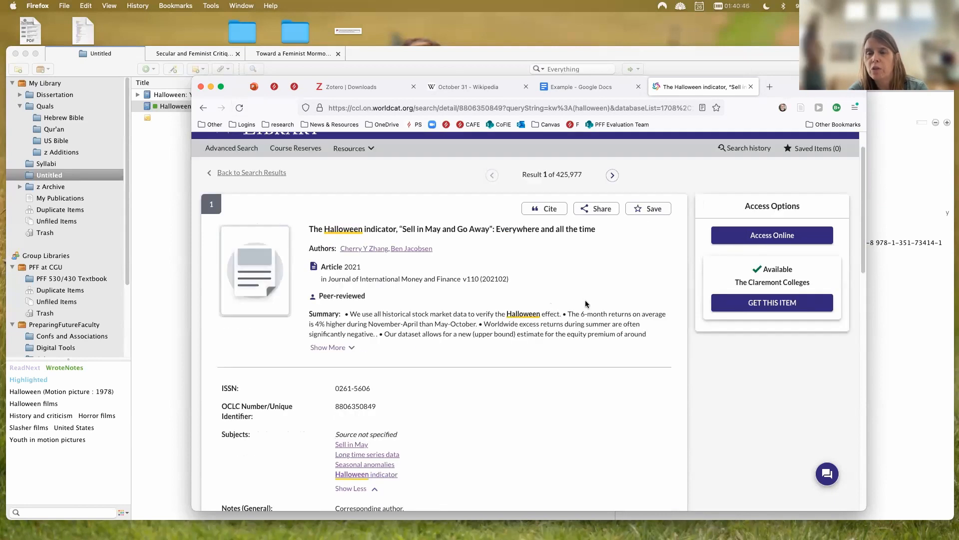
pyautogui.click(329, 347)
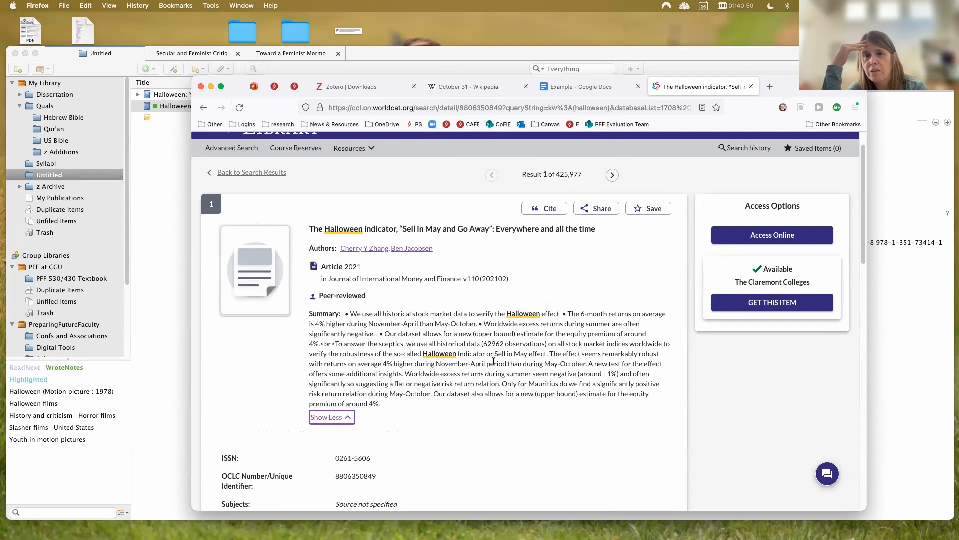
pyautogui.scroll(-1, 493, 361)
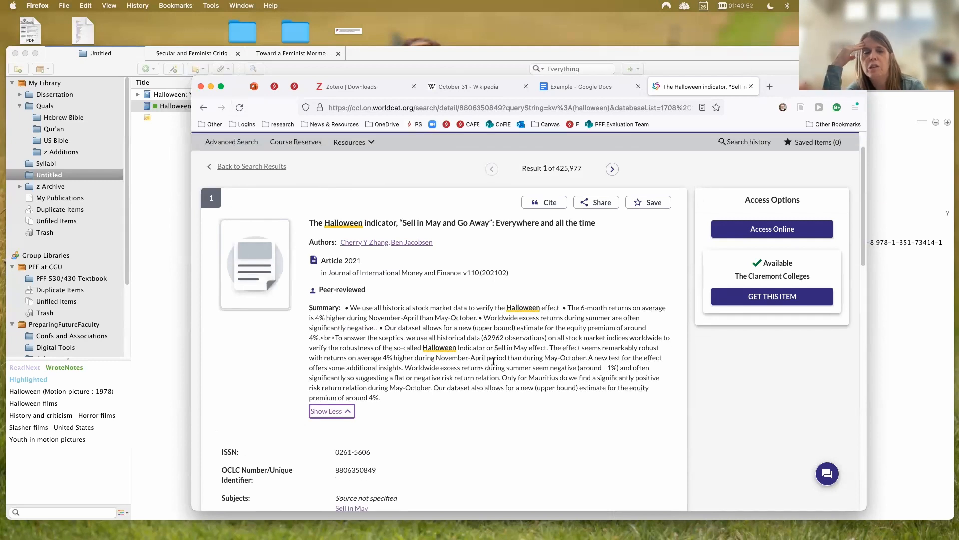
pyautogui.scroll(-5, 493, 360)
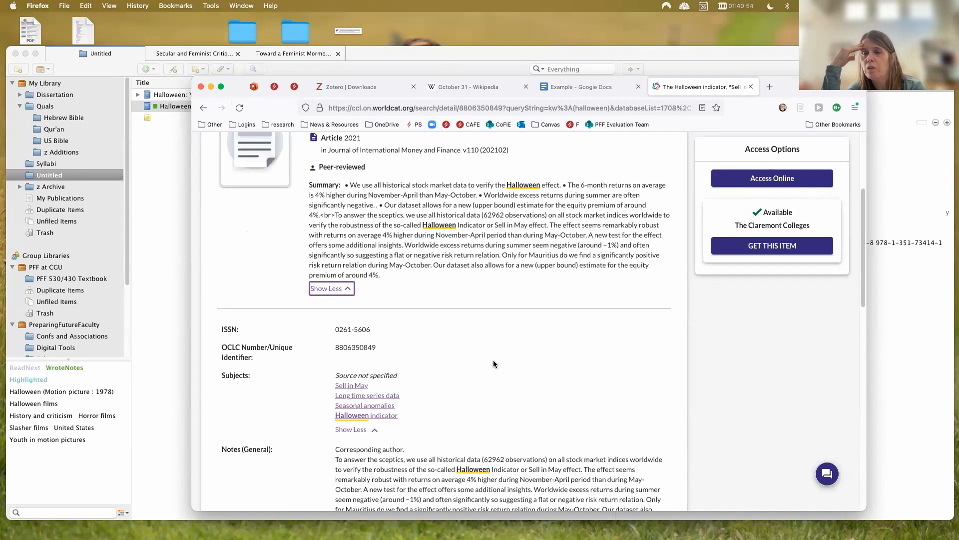
pyautogui.scroll(7, 493, 360)
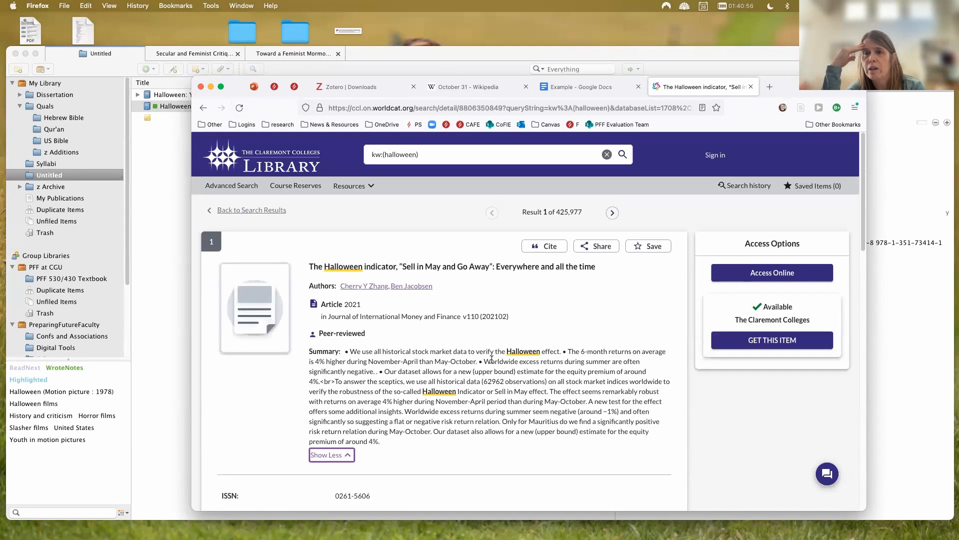
pyautogui.click(401, 236)
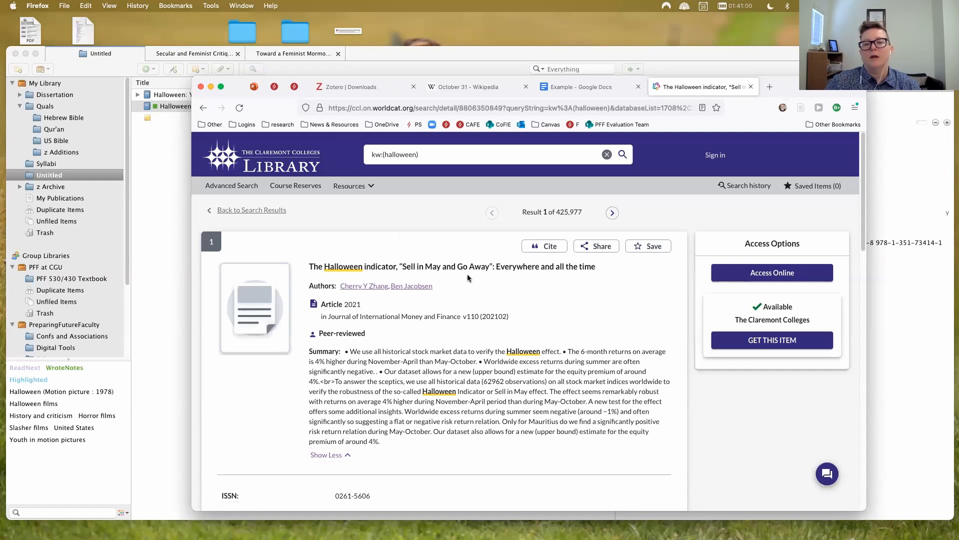
pyautogui.scroll(-14, 496, 385)
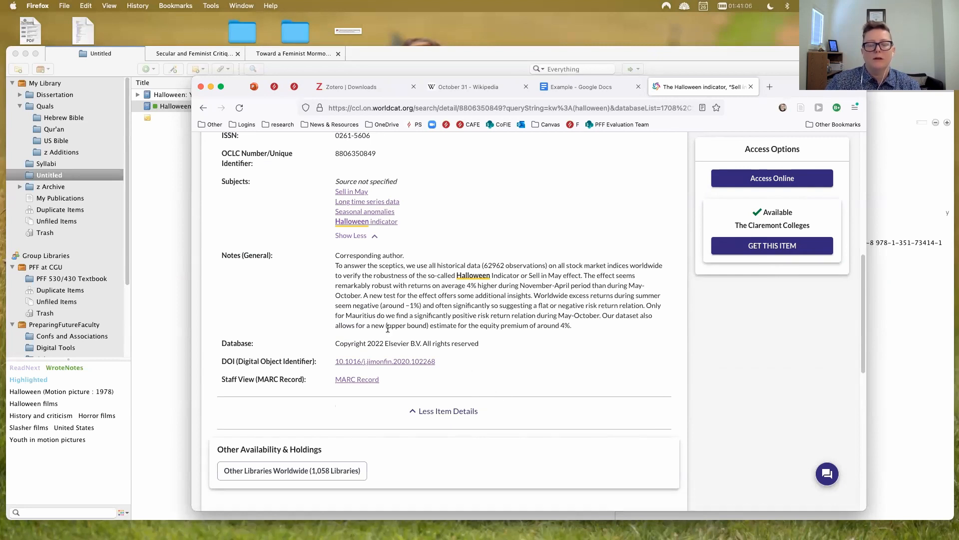
pyautogui.scroll(14, 466, 389)
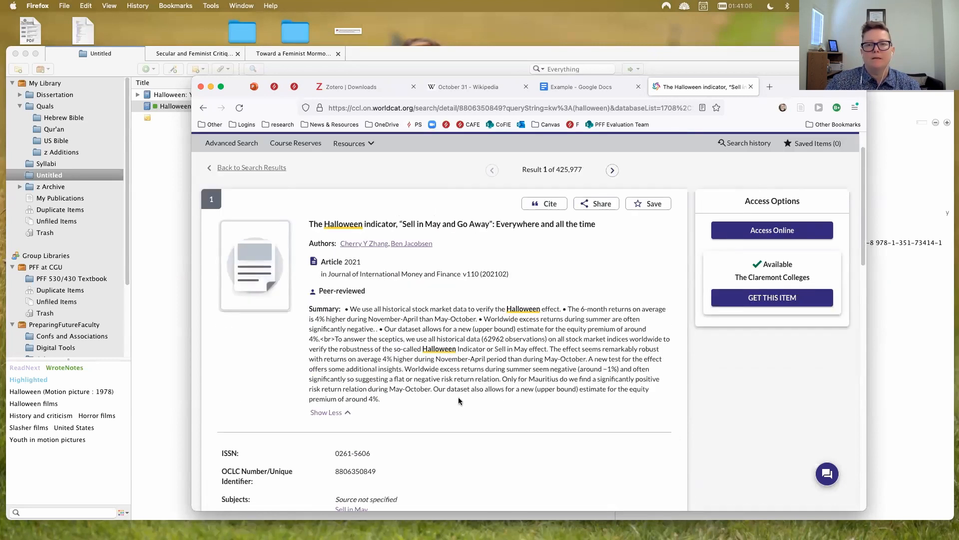
# Switch to Zotero and examine the actions available for the Halloween entry from WorldCat Discovery Service.
pyautogui.click(174, 299)
pyautogui.rightClick(230, 103)
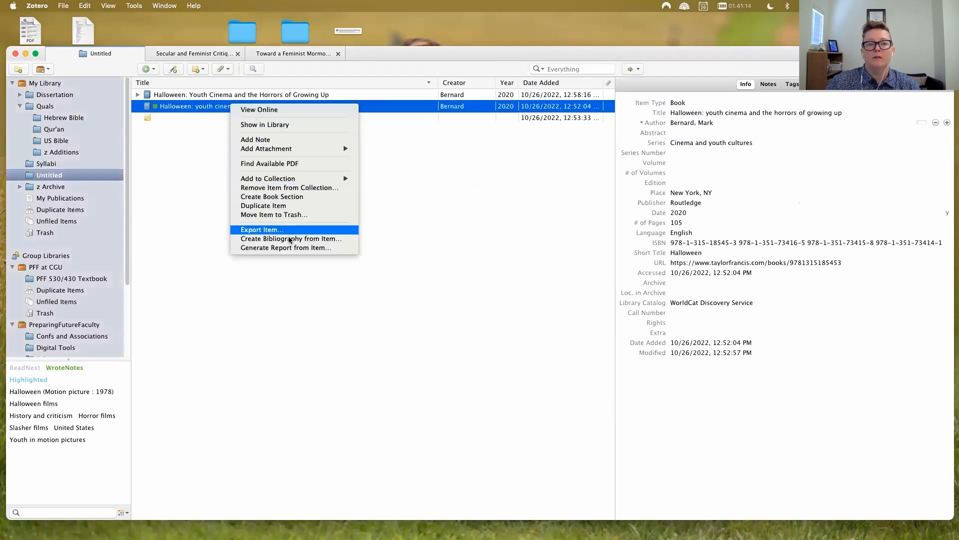
pyautogui.click(446, 259)
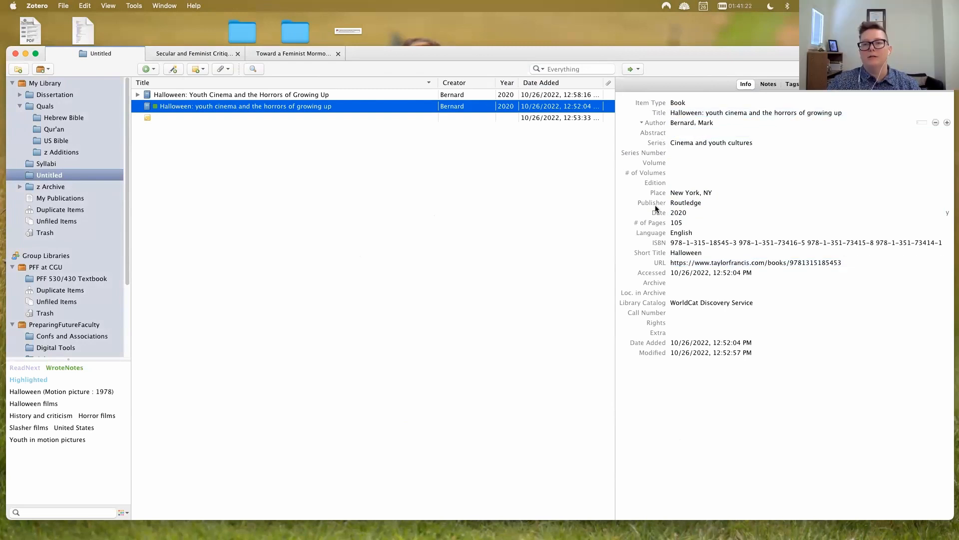
# Change the item type of the Halloween entry from WorldCat Discovery Service to Journal Article, and open its DOI field for editing.
pyautogui.click(680, 103)
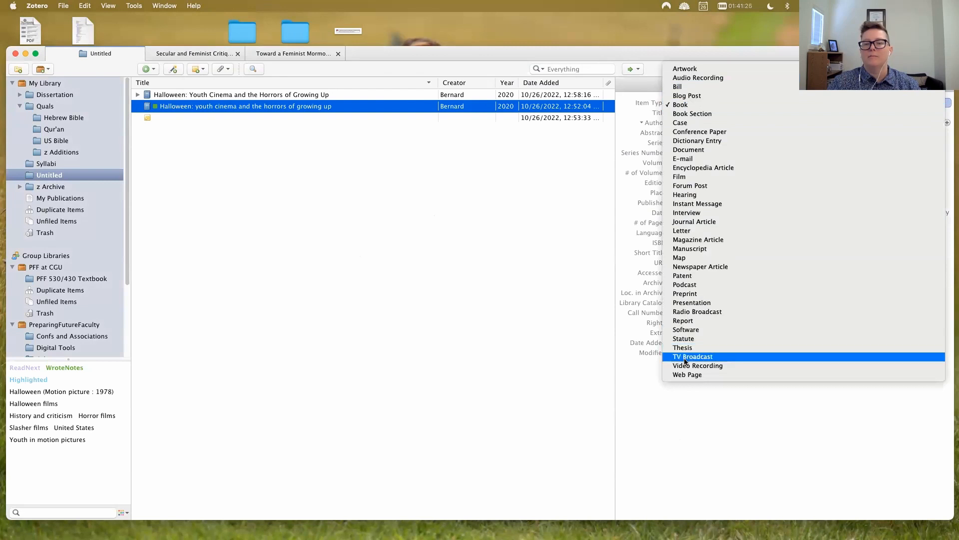
pyautogui.click(697, 221)
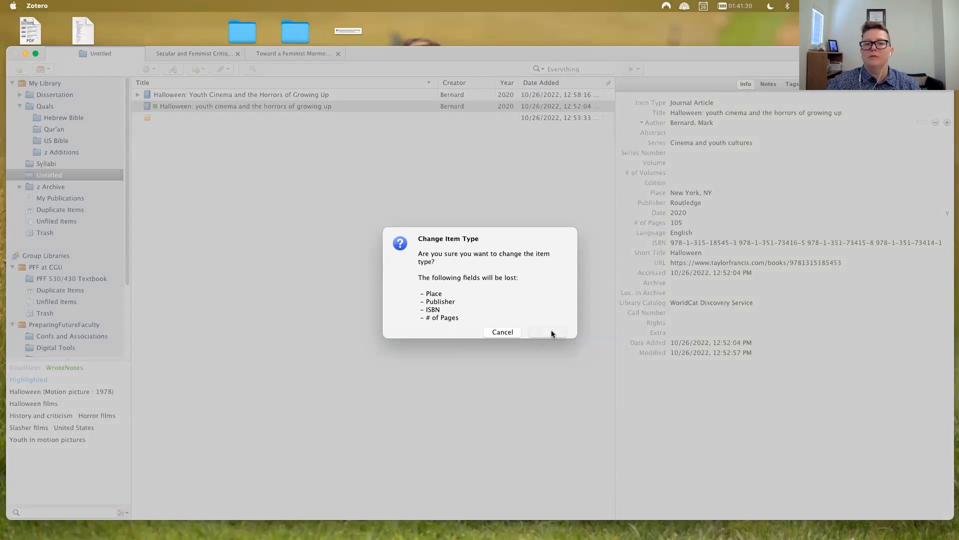
pyautogui.click(550, 332)
pyautogui.click(680, 242)
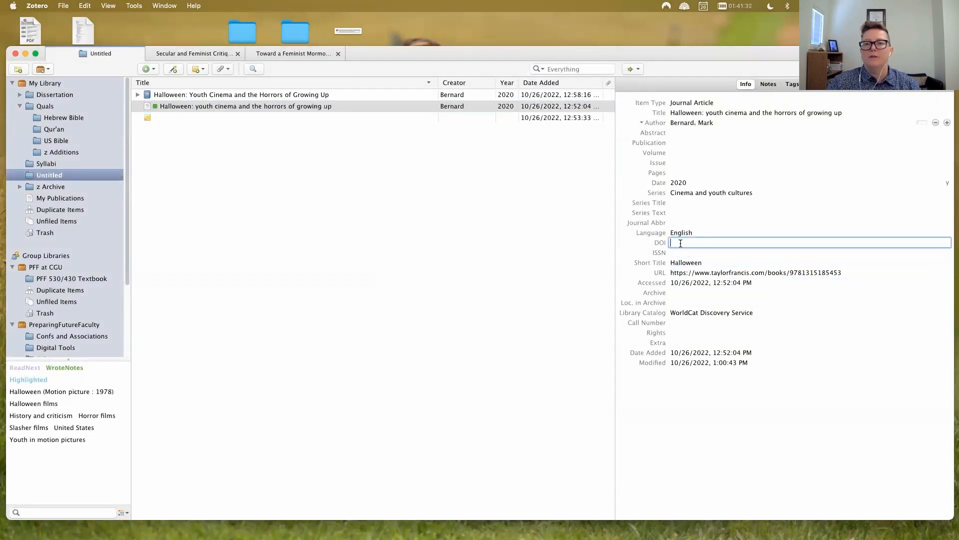